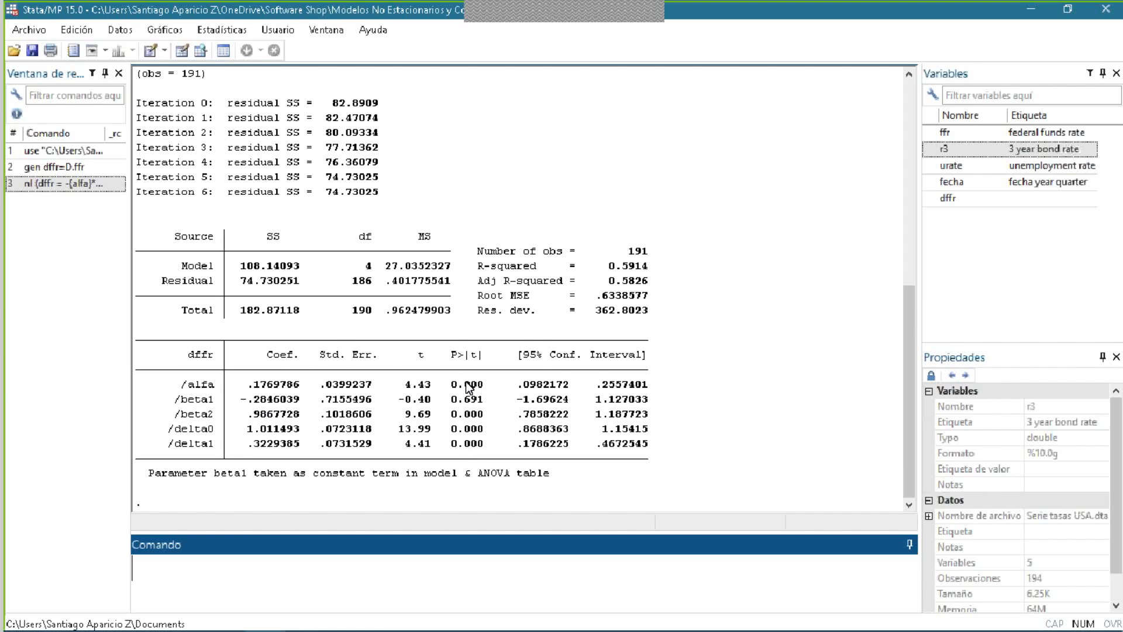
- Switch to the error correction slide in Adobe Acrobat Reader and examine the terms of equation (2) against equation (1)
{"action": "key", "text": "alt+Tab"}
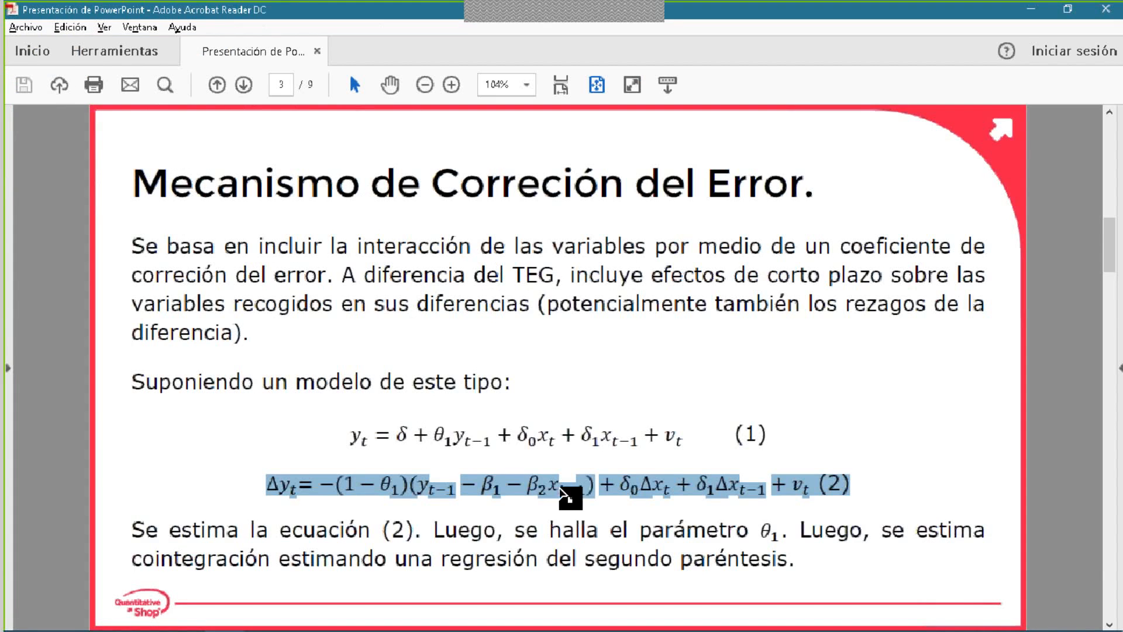
{"action": "left_click", "coordinate": [509, 486]}
{"action": "mouse_move", "coordinate": [462, 487]}
{"action": "left_mouse_down"}
{"action": "mouse_move", "coordinate": [504, 487]}
{"action": "mouse_move", "coordinate": [480, 489]}
{"action": "left_mouse_up"}
{"action": "left_click", "coordinate": [506, 488]}
{"action": "left_click", "coordinate": [501, 494]}
{"action": "left_click", "coordinate": [482, 490]}
{"action": "left_click", "coordinate": [501, 495]}
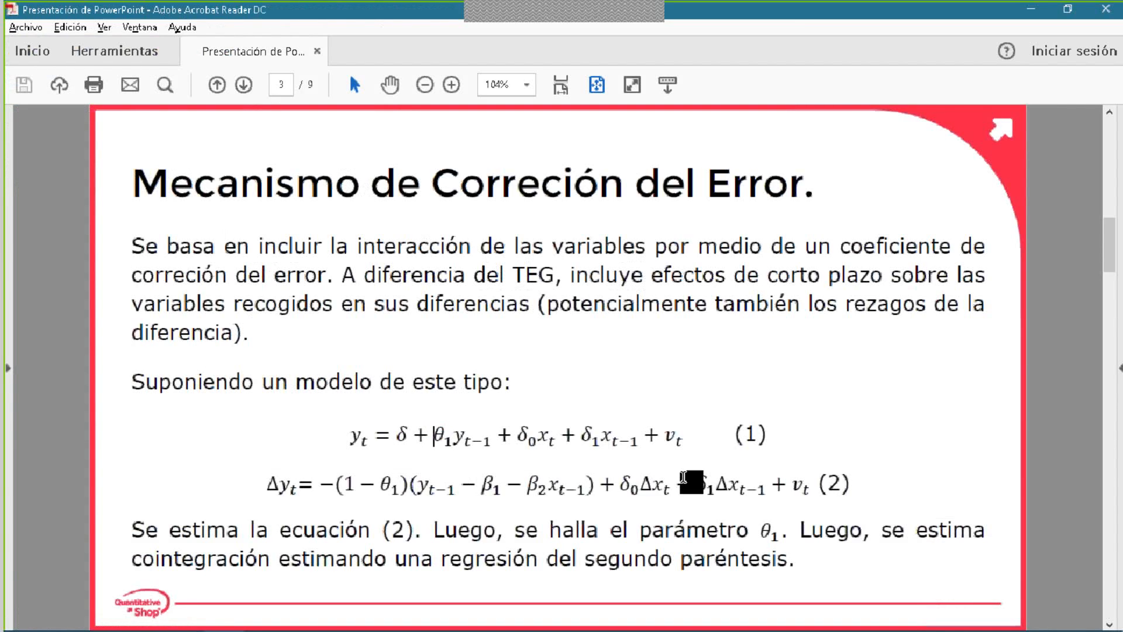
{"action": "left_click_drag", "start_coordinate": [717, 486], "coordinate": [696, 484]}
{"action": "left_click_drag", "start_coordinate": [602, 436], "coordinate": [579, 436]}
{"action": "left_click_drag", "start_coordinate": [522, 443], "coordinate": [532, 441]}
{"action": "left_click_drag", "start_coordinate": [354, 489], "coordinate": [417, 491]}
{"action": "left_click_drag", "start_coordinate": [793, 484], "coordinate": [729, 489]}
{"action": "left_click_drag", "start_coordinate": [321, 498], "coordinate": [801, 492]}
- Examine the terms of equation (1) on the slide and compare them with the estimated coefficients in Stata
{"action": "left_click", "coordinate": [652, 436]}
{"action": "left_click_drag", "start_coordinate": [680, 438], "coordinate": [660, 436]}
{"action": "left_click", "coordinate": [399, 436]}
{"action": "left_click", "coordinate": [352, 431]}
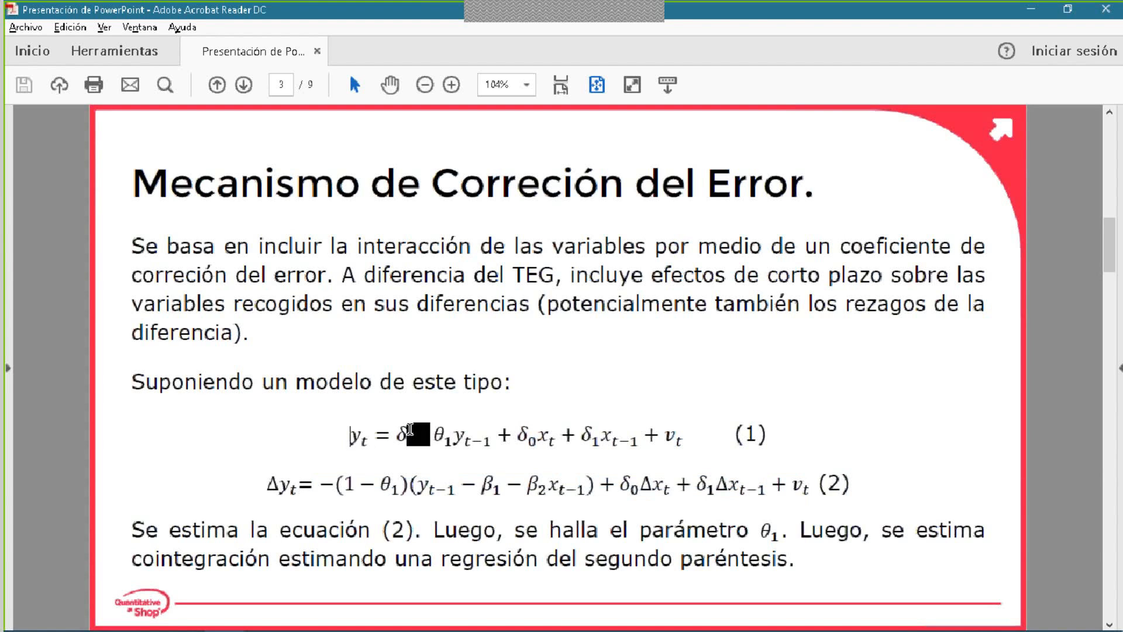
{"action": "left_click", "coordinate": [680, 438], "text": "shift"}
{"action": "left_click", "coordinate": [578, 440]}
{"action": "left_click_drag", "start_coordinate": [342, 435], "coordinate": [682, 438]}
{"action": "left_click", "coordinate": [681, 438]}
{"action": "key", "text": "alt+Tab"}
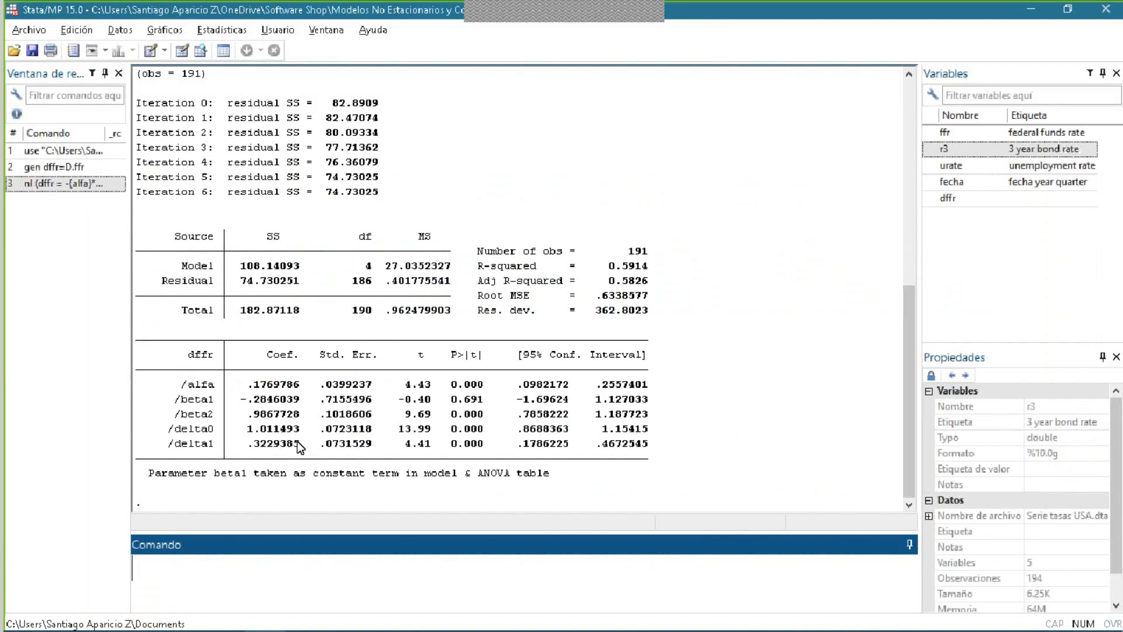
{"action": "key", "text": "alt+Tab"}
{"action": "left_click", "coordinate": [453, 420]}
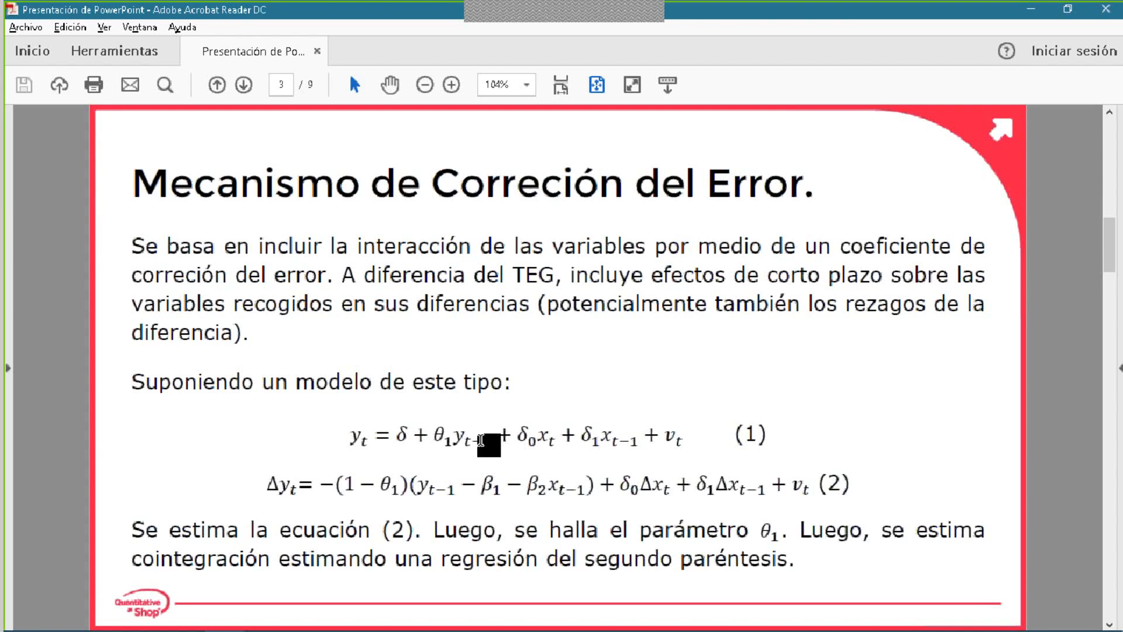
{"action": "key", "text": "alt+Tab"}
{"action": "key", "text": "alt+Tab"}
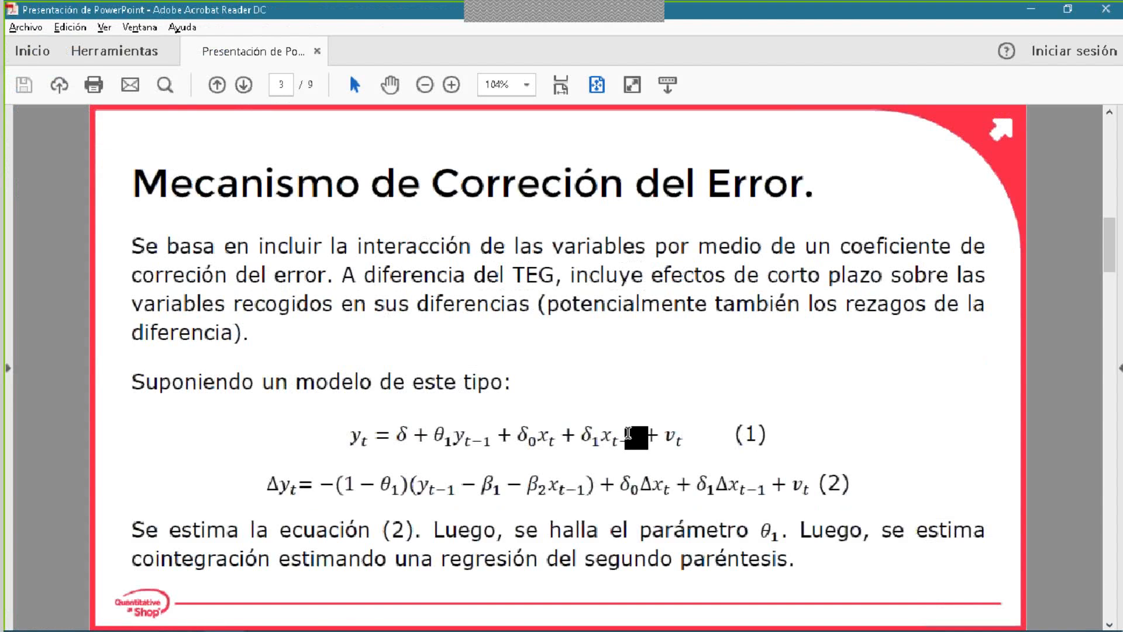
- In Stata, begin a command defining the scalar teta1 as "1-", checking the adjustment term of equation (2) on the slide
{"action": "key", "text": "alt+Tab"}
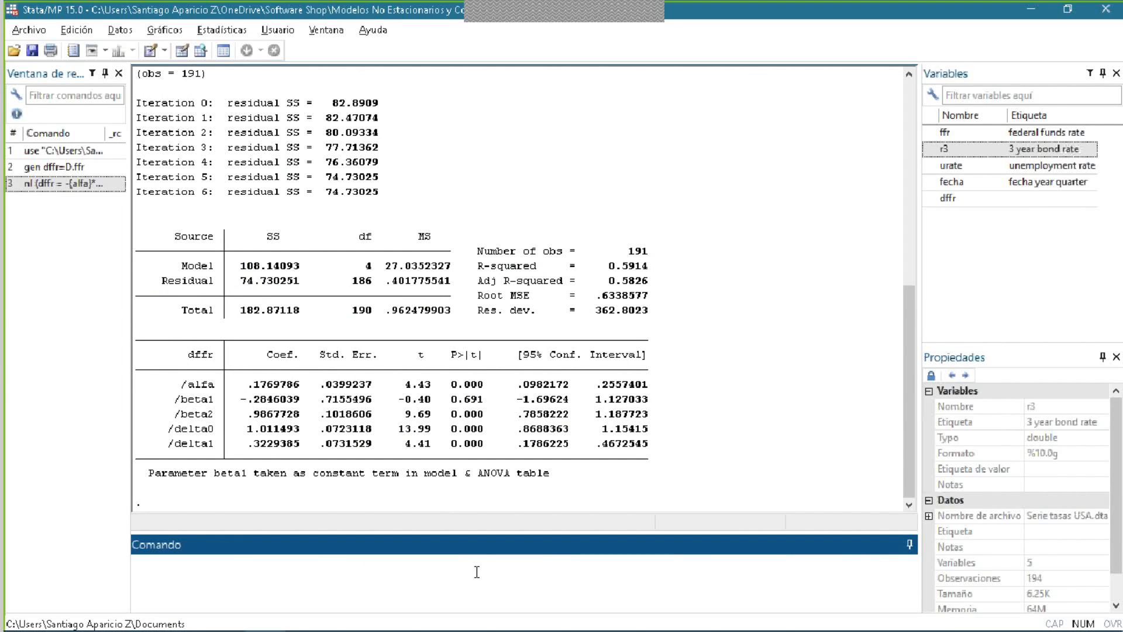
{"action": "type", "text": "scaar"}
{"action": "key", "text": "BackSpace"}
{"action": "key", "text": "BackSpace"}
{"action": "type", "text": "lar"}
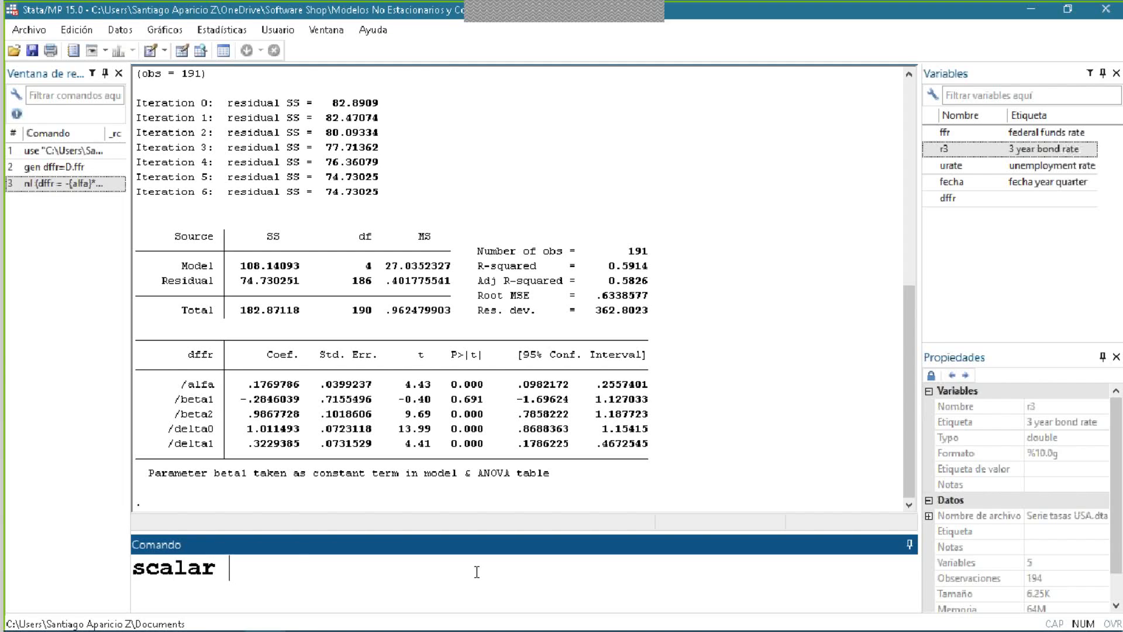
{"action": "type", "text": " teta|1"}
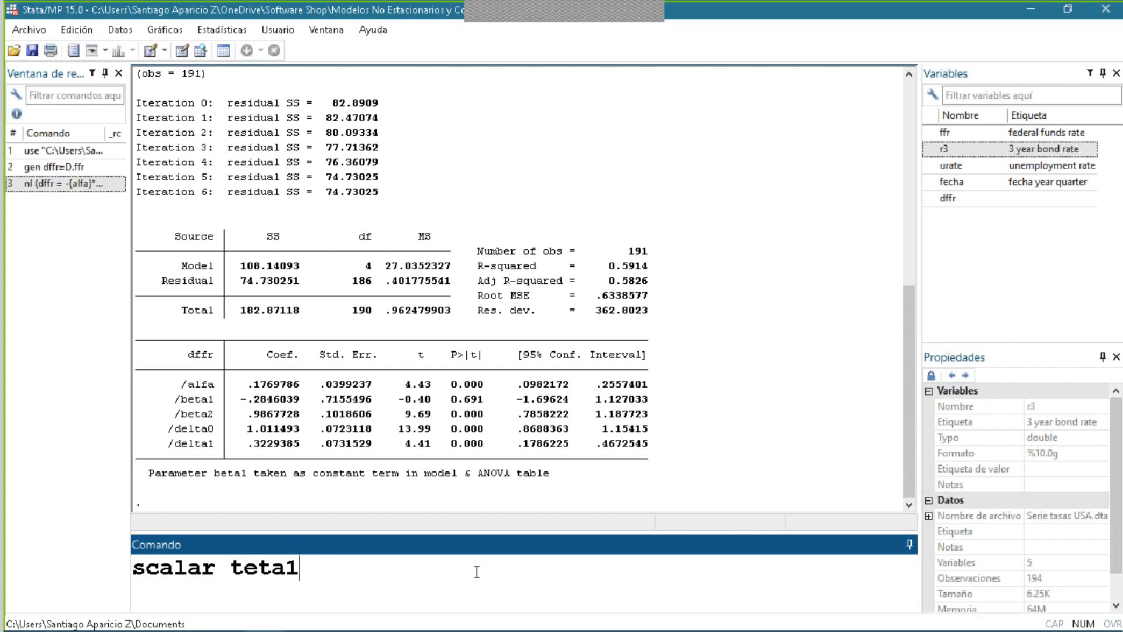
{"action": "type", "text": "=1-"}
{"action": "key", "text": "alt+Tab"}
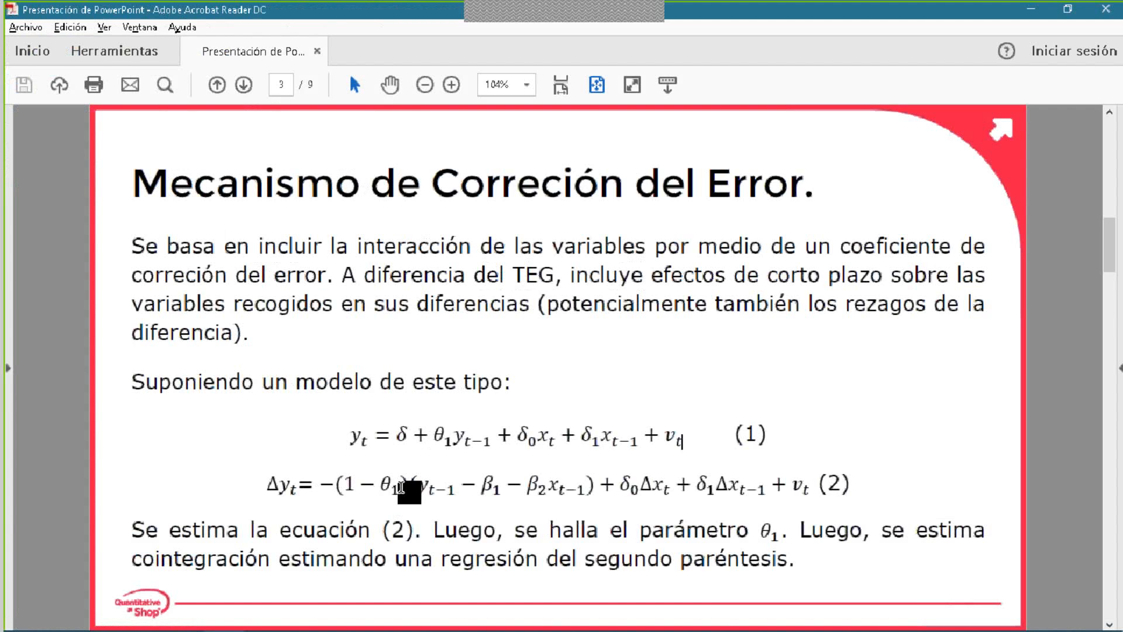
{"action": "key", "text": "alt+Tab"}
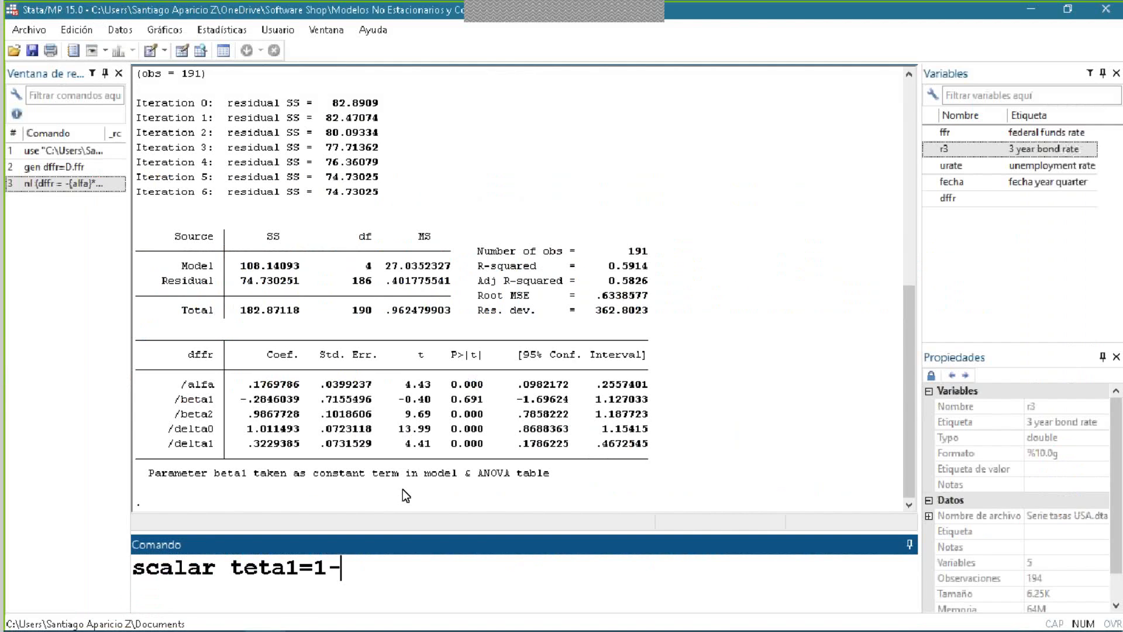
- Complete the scalar expression with _b[alfa_cons] and try to run scalar teta1=1-_b[alfa_cons]
{"action": "type", "text": "b[]"}
{"action": "key", "text": "Left"}
{"action": "key", "text": "Left"}
{"action": "key", "text": "Left"}
{"action": "key", "text": "Left"}
{"action": "key", "text": "Right"}
{"action": "key", "text": "Right"}
{"action": "key", "text": "Right"}
{"action": "key", "text": "Left"}
{"action": "key", "text": "Left"}
{"action": "key", "text": "Left"}
{"action": "key", "text": "Right"}
{"action": "key", "text": "Right"}
{"action": "key", "text": "Right"}
{"action": "type", "text": "alfa_cons"}
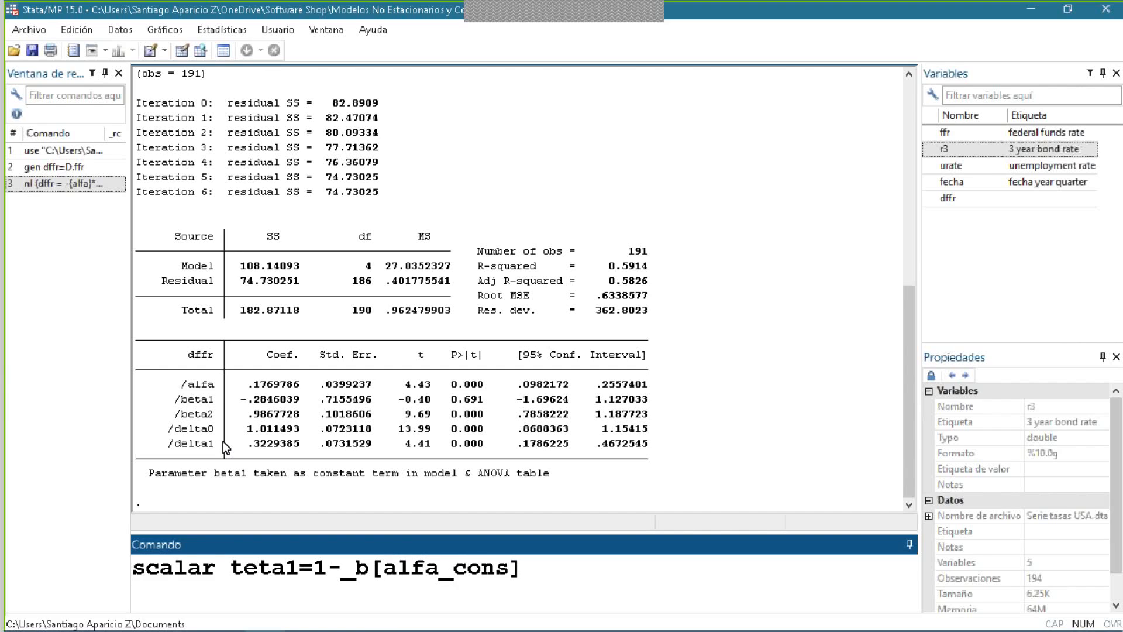
{"action": "left_click", "coordinate": [439, 568]}
{"action": "left_click", "coordinate": [289, 571]}
{"action": "key", "text": "Return"}
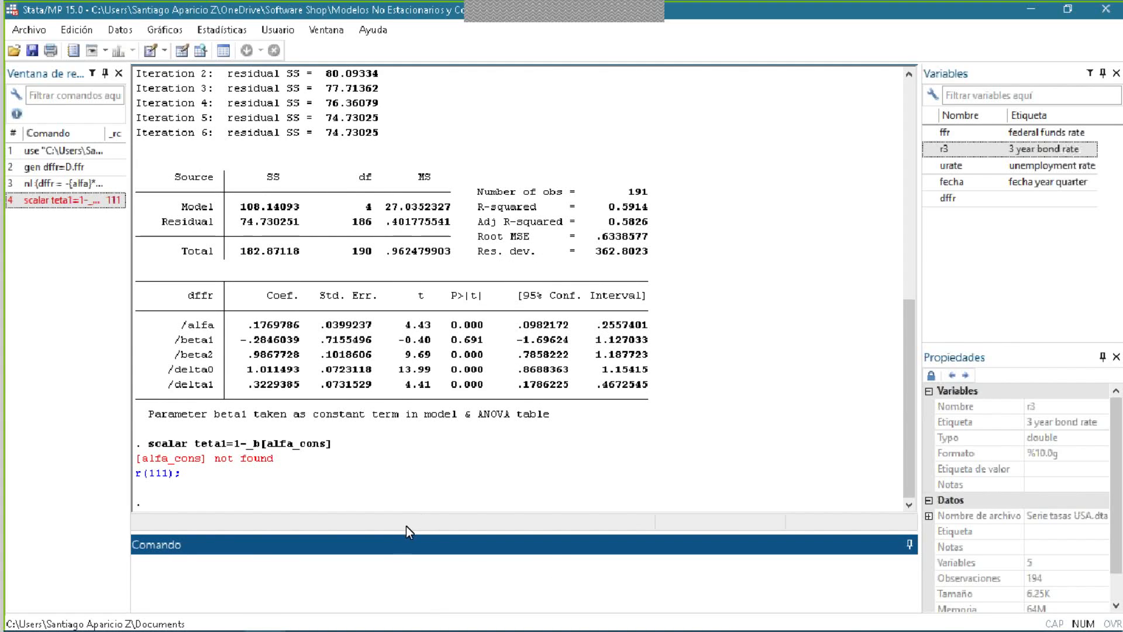
- Copy the failed scalar command, correct the coefficient reference to _b[alfa:_cons], and run scalar teta1=1-_b[alfa:_cons]
{"action": "left_click_drag", "start_coordinate": [332, 444], "coordinate": [150, 447]}
{"action": "key", "text": "ctrl+c"}
{"action": "left_click", "coordinate": [227, 594]}
{"action": "key", "text": "ctrl+v"}
{"action": "left_click", "coordinate": [439, 566]}
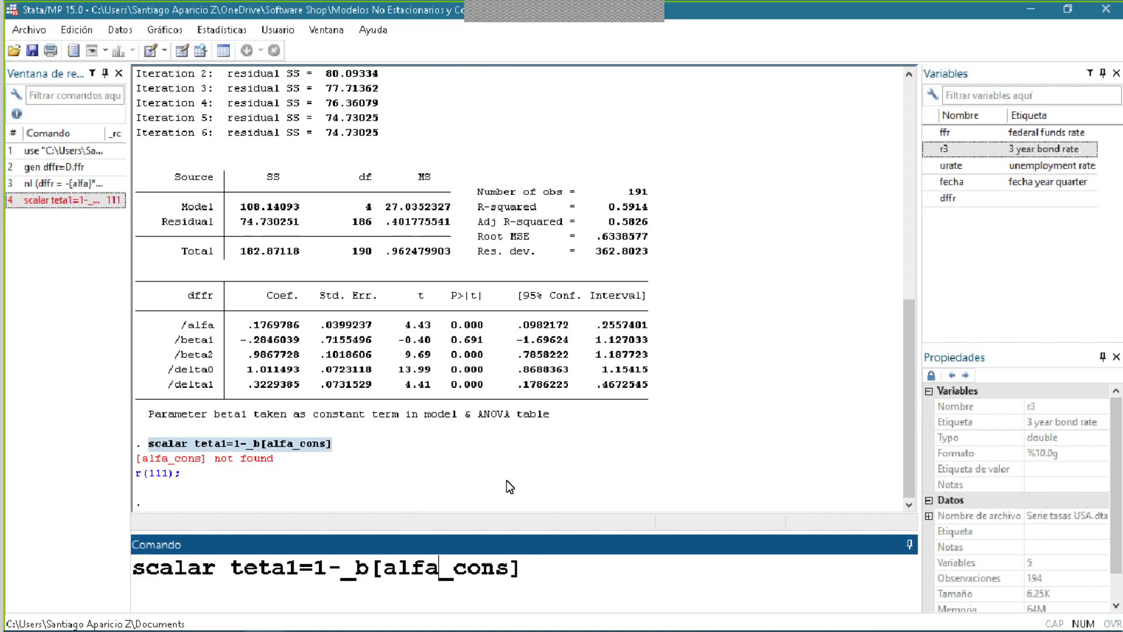
{"action": "type", "text": ":"}
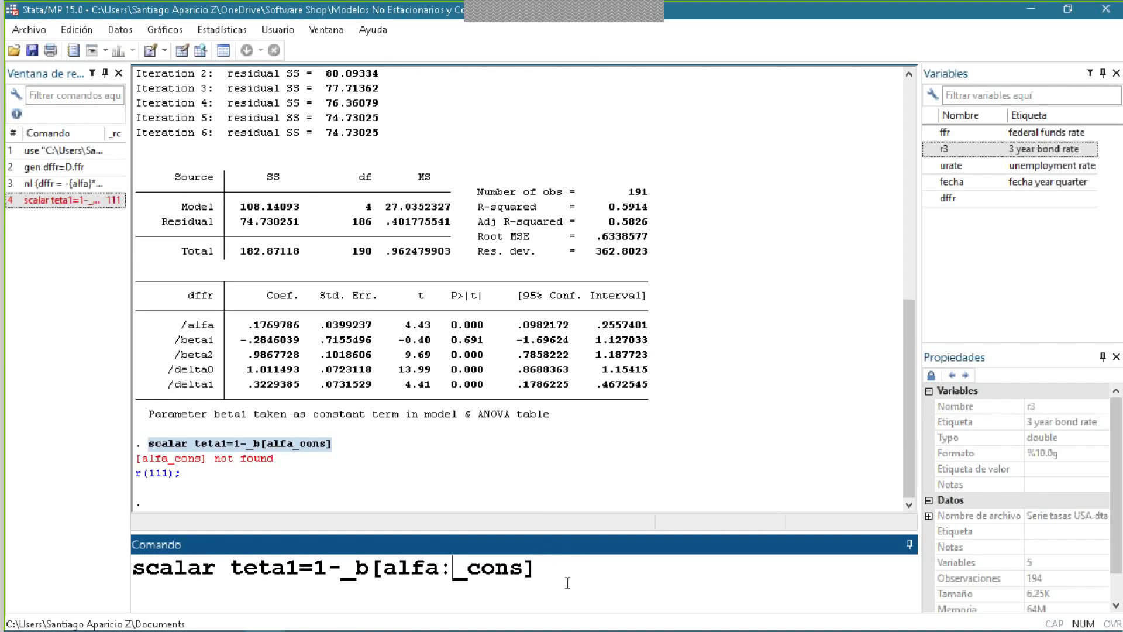
{"action": "key", "text": "Return"}
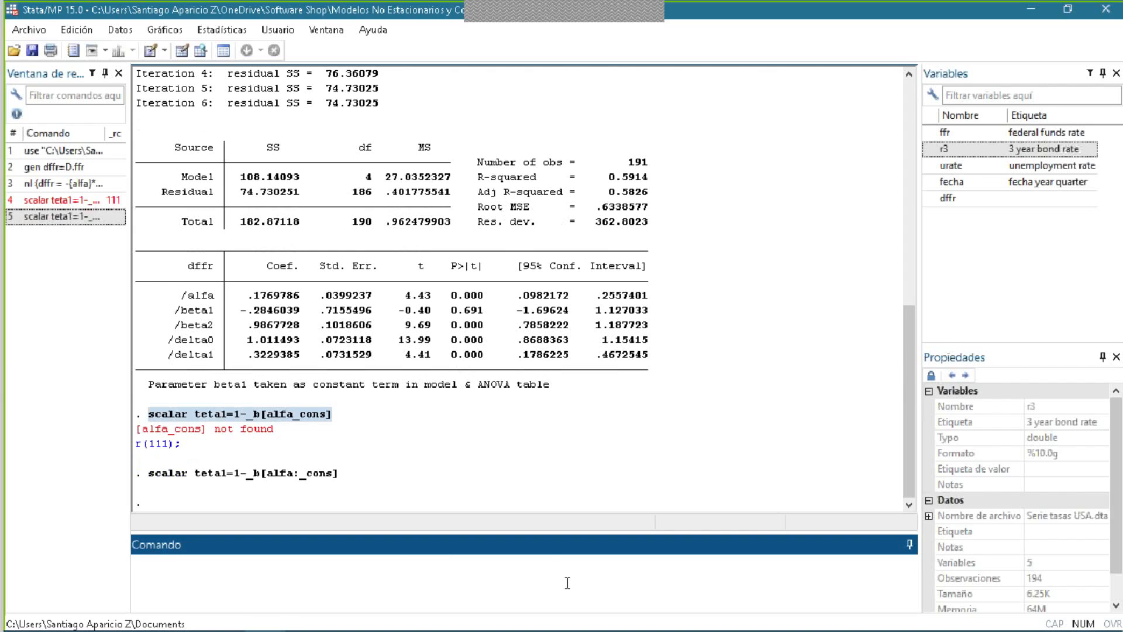
- Display the value of the scalar teta1
{"action": "type", "text": "display teta1"}
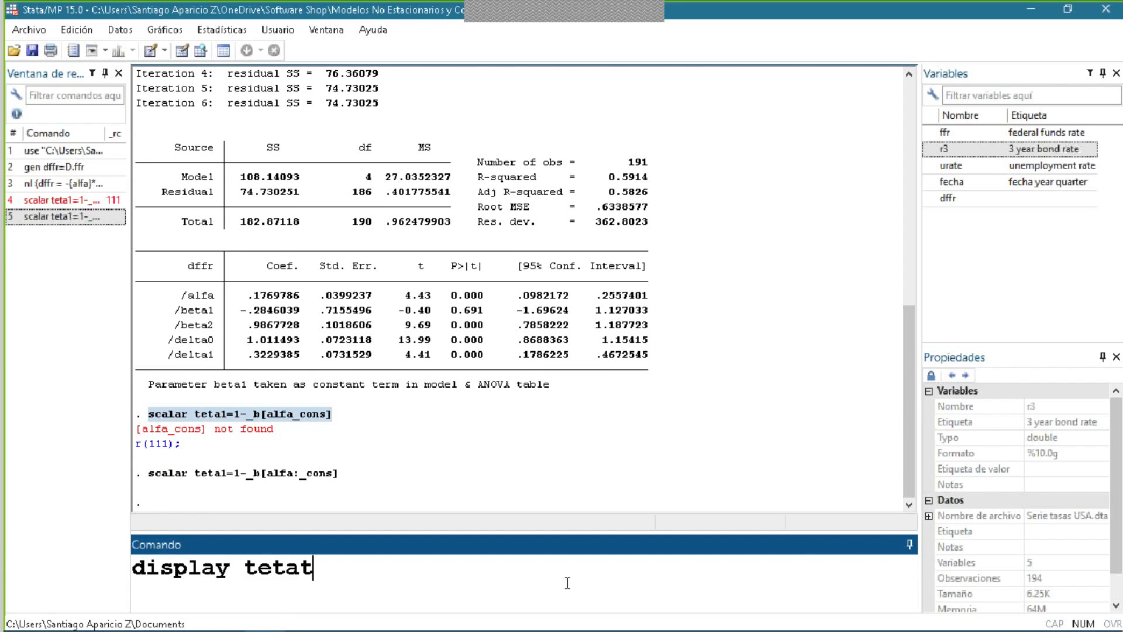
{"action": "key", "text": "Return"}
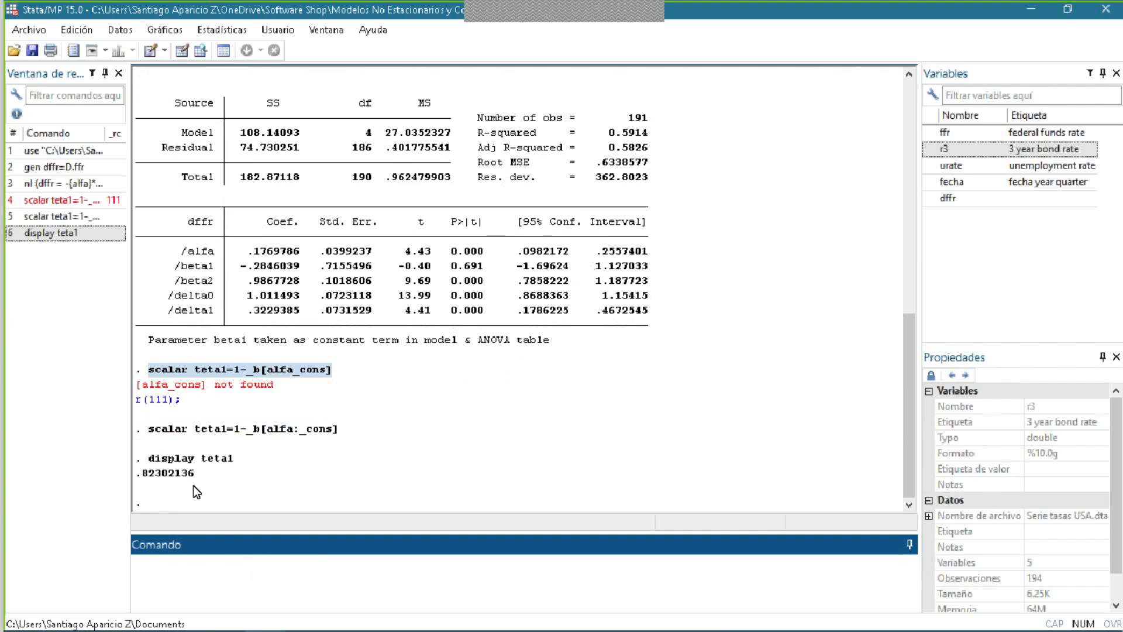
{"action": "left_click", "coordinate": [165, 466]}
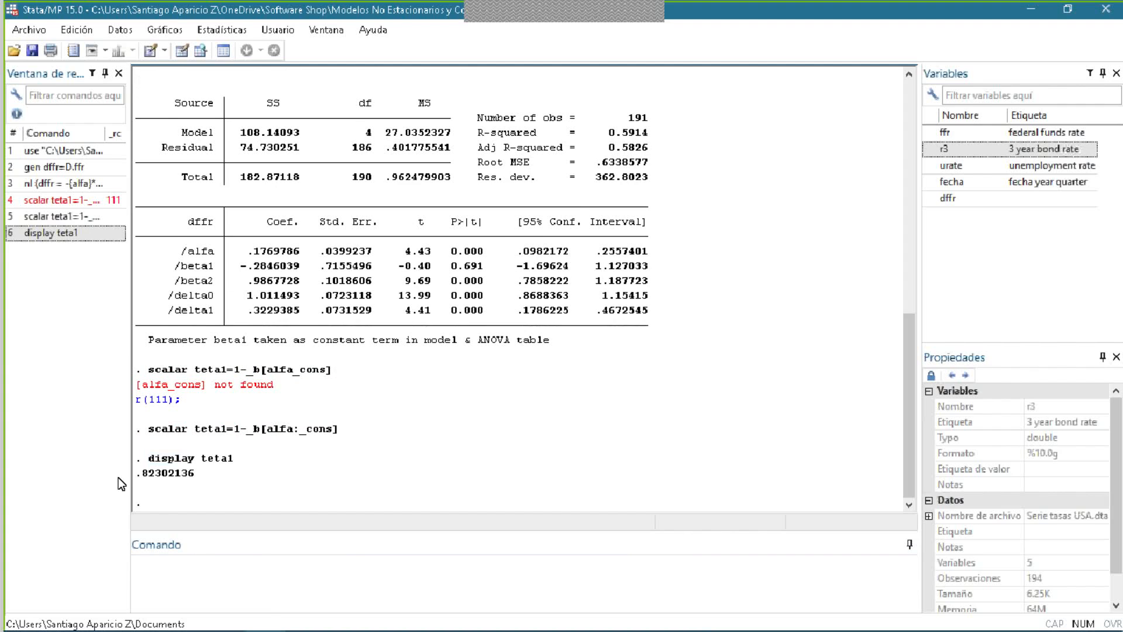
- Compare the displayed teta1 value with the θ1 coefficient of the lagged dependent variable in equation (1) on the slide
{"action": "key", "text": "alt+Tab"}
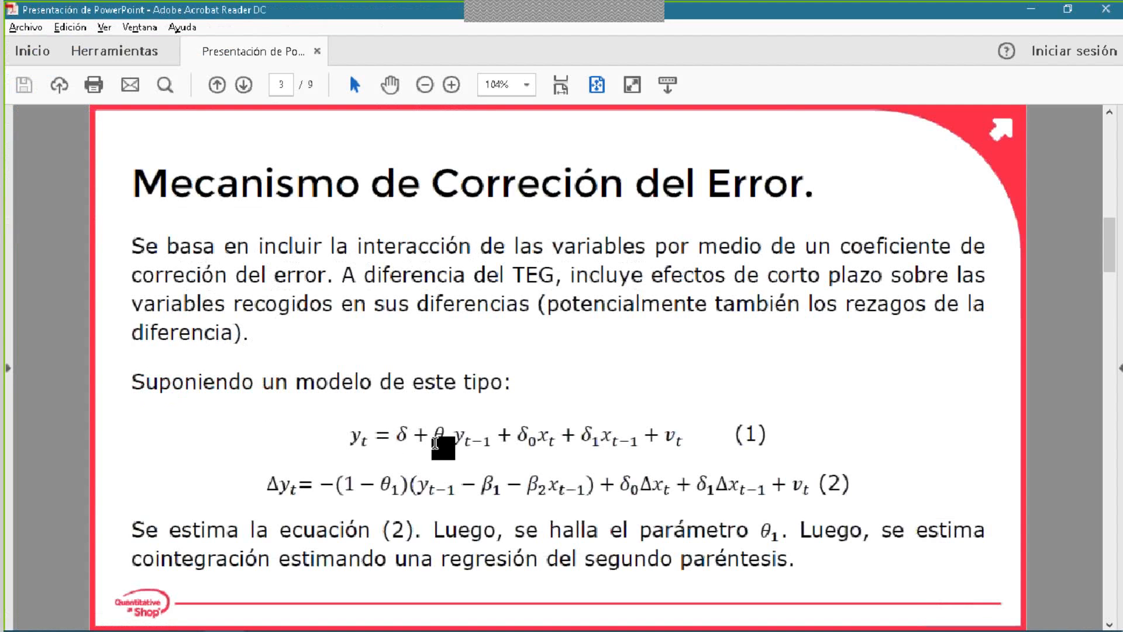
{"action": "mouse_move", "coordinate": [435, 439]}
{"action": "left_mouse_down"}
{"action": "mouse_move", "coordinate": [458, 438]}
{"action": "mouse_move", "coordinate": [445, 441]}
{"action": "left_mouse_up"}
{"action": "key", "text": "alt+Tab"}
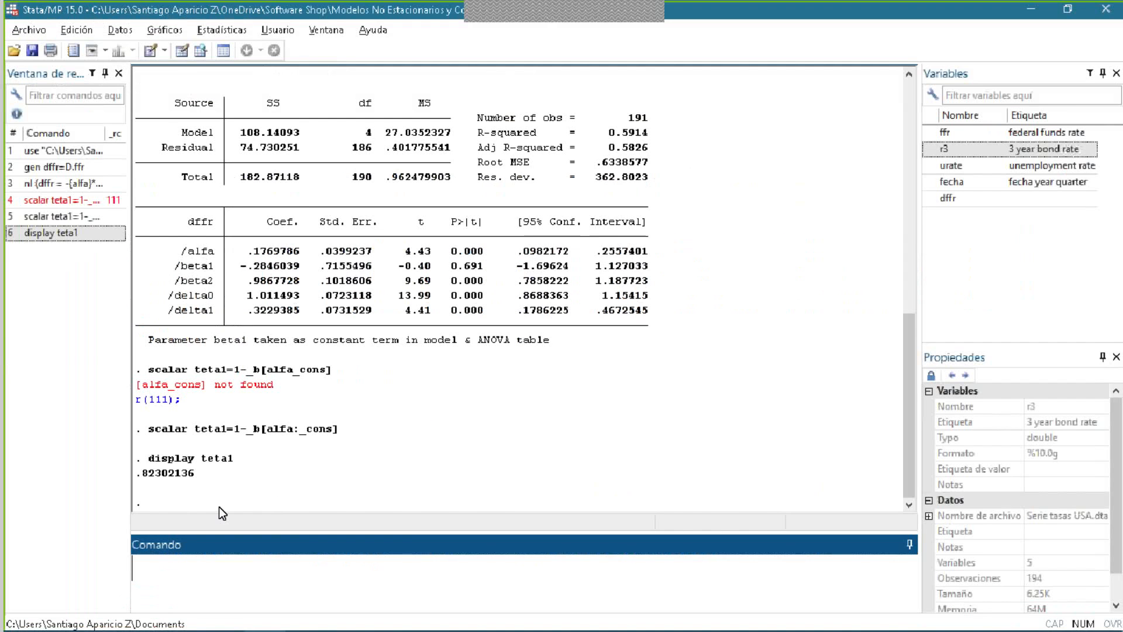
{"action": "scroll", "coordinate": [176, 472], "scroll_direction": "up", "scroll_amount": 2}
{"action": "scroll", "coordinate": [205, 469], "scroll_direction": "down", "scroll_amount": 2}
{"action": "key", "text": "alt+Tab"}
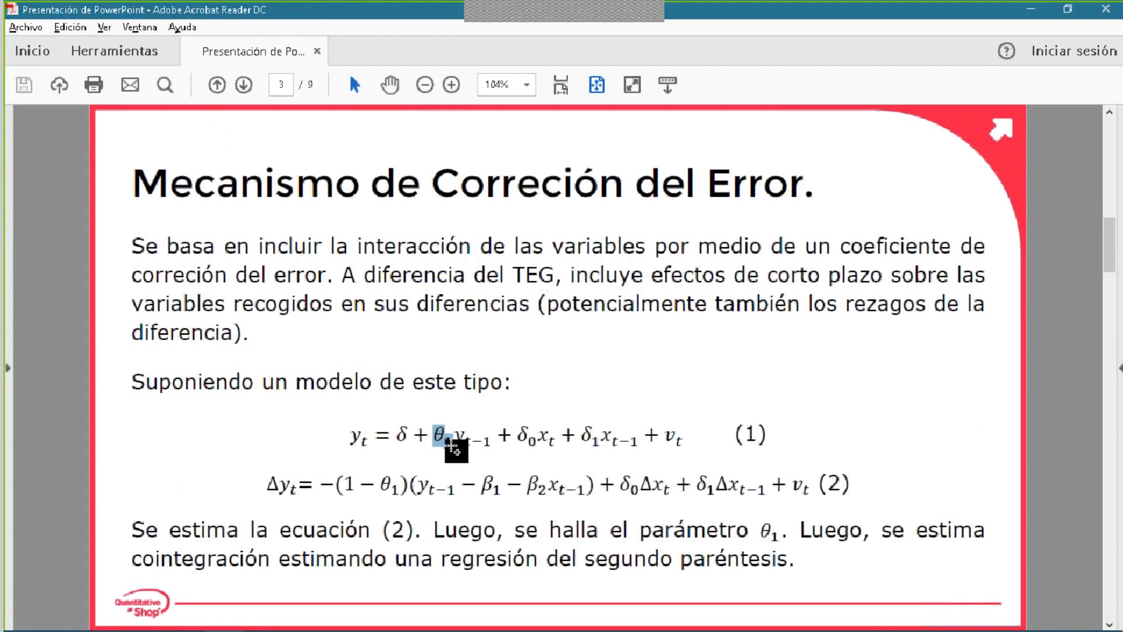
{"action": "left_click", "coordinate": [473, 441]}
{"action": "key", "text": "alt+Tab"}
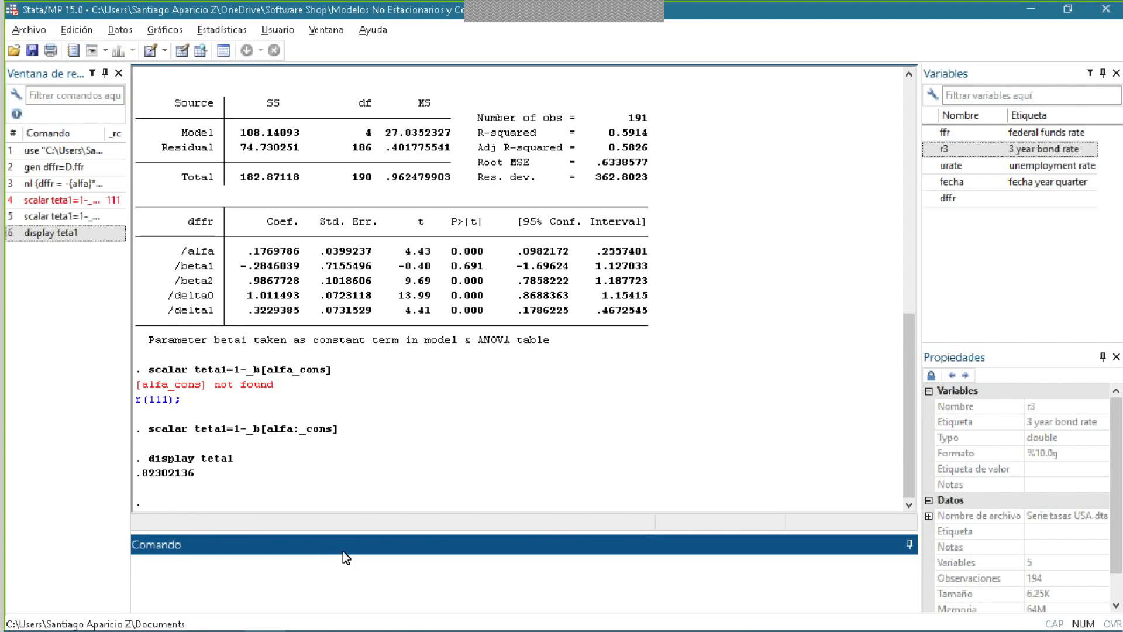
- Examine the coefficients in equation (1) and the second parenthesis of equation (2) on the slide, and return to Stata
{"action": "mouse_move", "coordinate": [387, 627]}
{"action": "key", "text": "alt+Tab"}
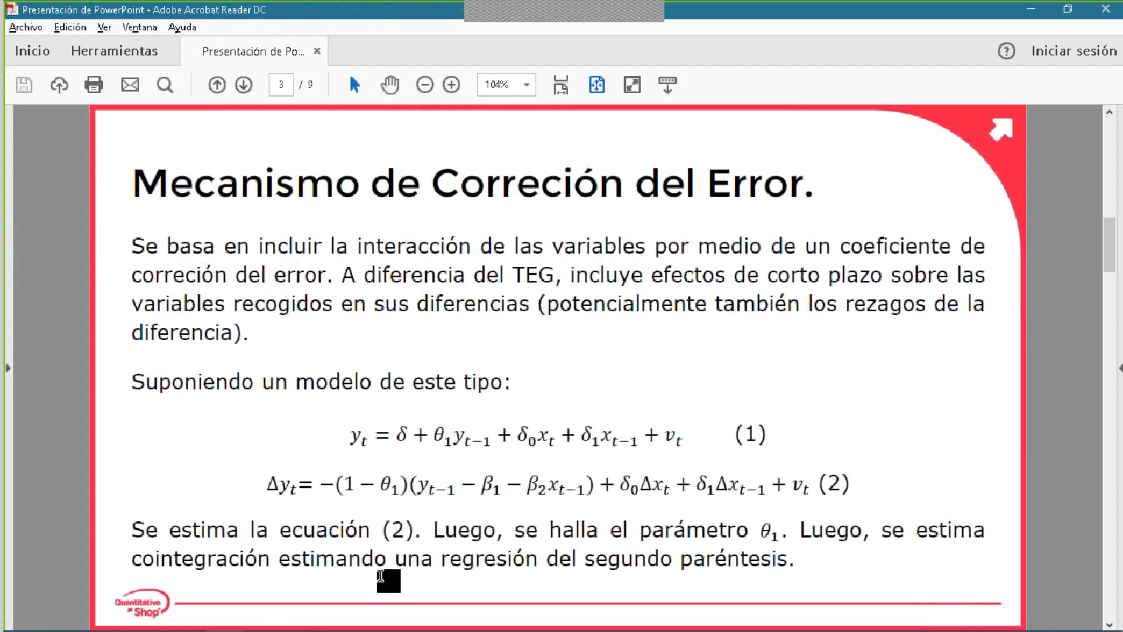
{"action": "double_click", "coordinate": [452, 436]}
{"action": "double_click", "coordinate": [524, 439]}
{"action": "double_click", "coordinate": [588, 438]}
{"action": "left_click", "coordinate": [605, 440]}
{"action": "left_click_drag", "start_coordinate": [592, 486], "coordinate": [336, 486]}
{"action": "left_click", "coordinate": [416, 483]}
{"action": "left_click", "coordinate": [591, 483]}
{"action": "left_click", "coordinate": [414, 484]}
{"action": "left_click_drag", "start_coordinate": [414, 484], "coordinate": [591, 487]}
{"action": "left_click", "coordinate": [594, 491]}
{"action": "key", "text": "alt+Tab"}
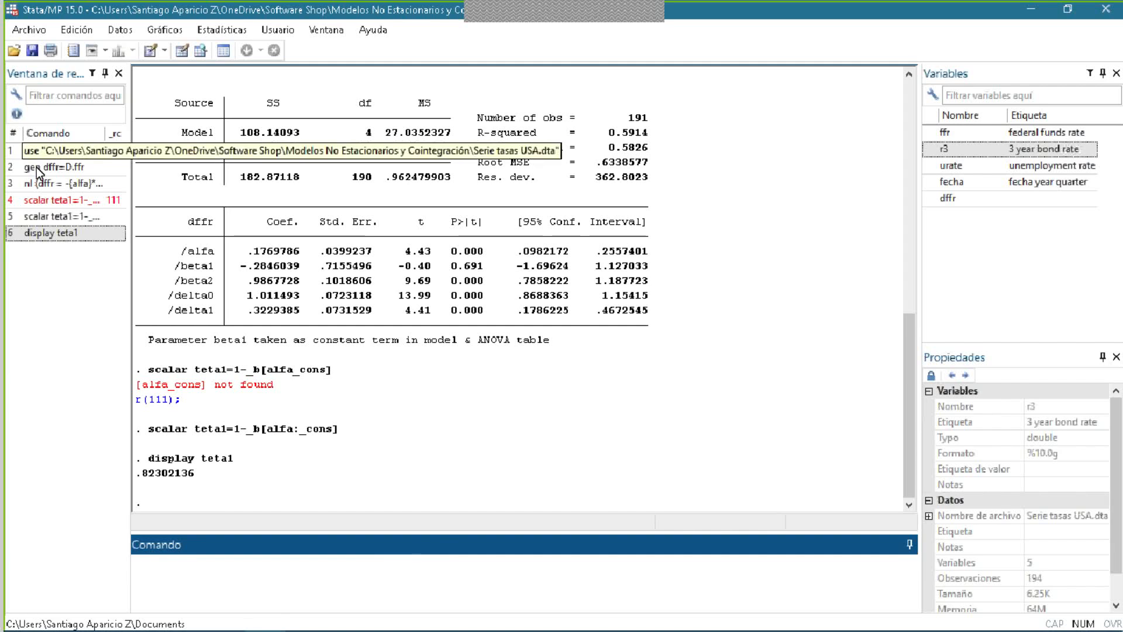
{"action": "left_click", "coordinate": [51, 185]}
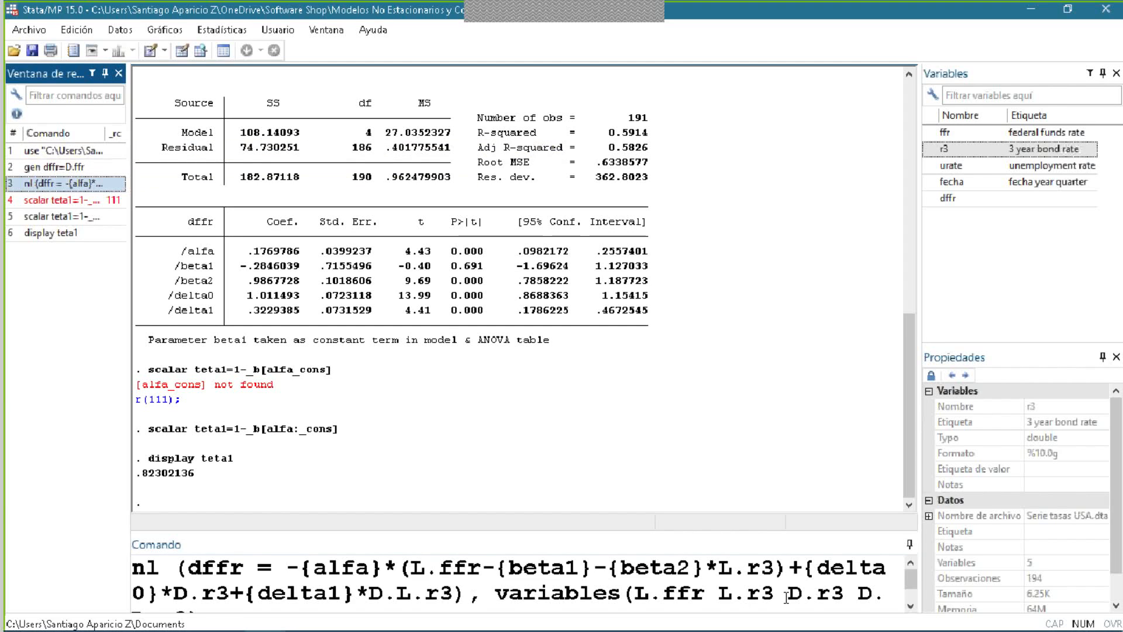
{"action": "left_click", "coordinate": [875, 594]}
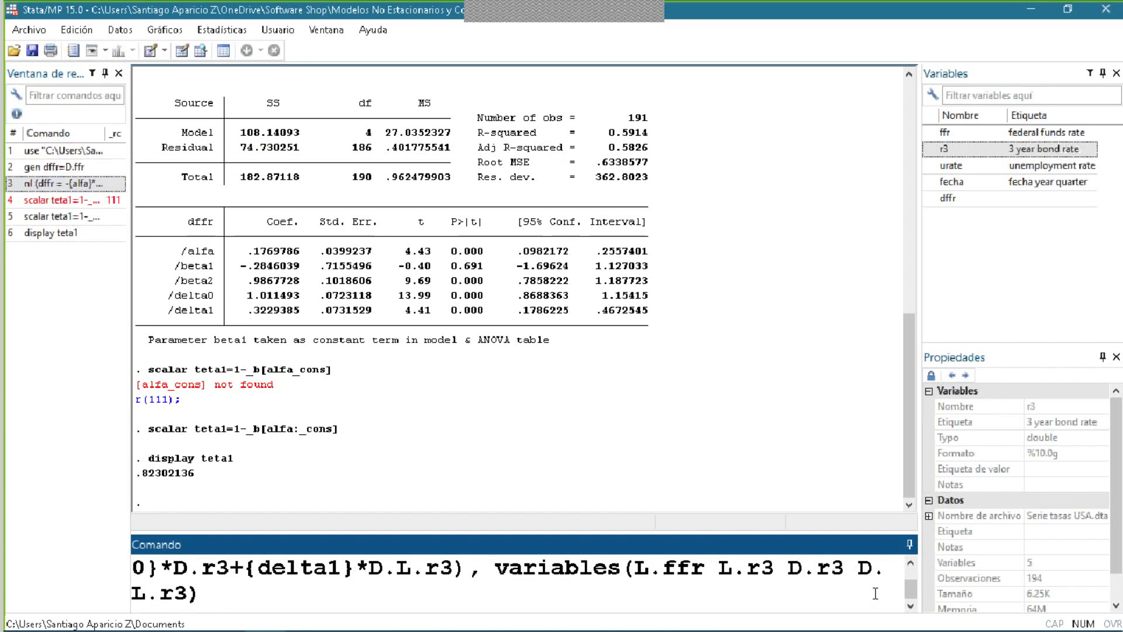
{"action": "key", "text": "BackSpace"}
{"action": "key", "text": "ctrl+a"}
{"action": "key", "text": "Delete"}
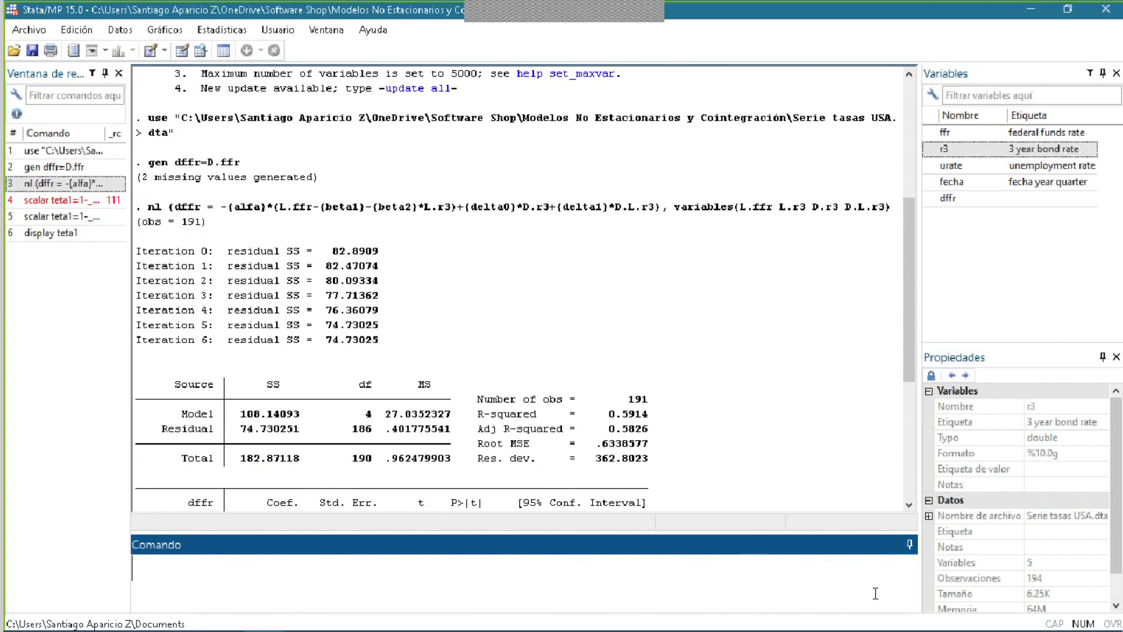
{"action": "scroll", "coordinate": [514, 352], "scroll_direction": "down", "scroll_amount": 7}
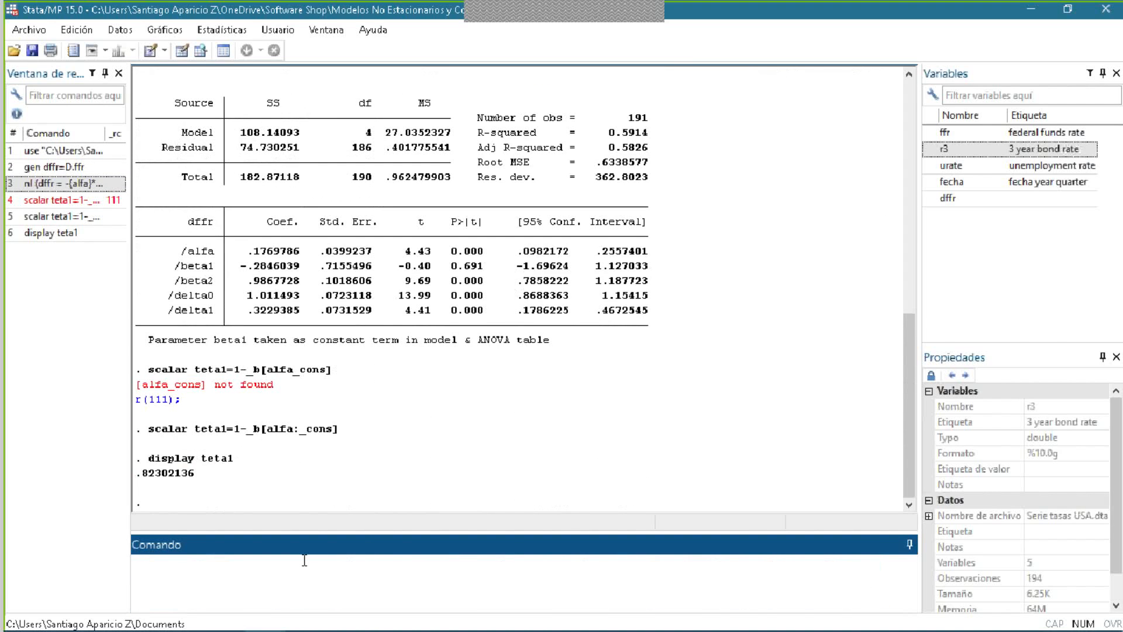
- Begin a command generating the variable resid from the lagged federal funds rate, gen resid=l.ffr, following the second parenthesis of equation (2)
{"action": "type", "text": "resid"}
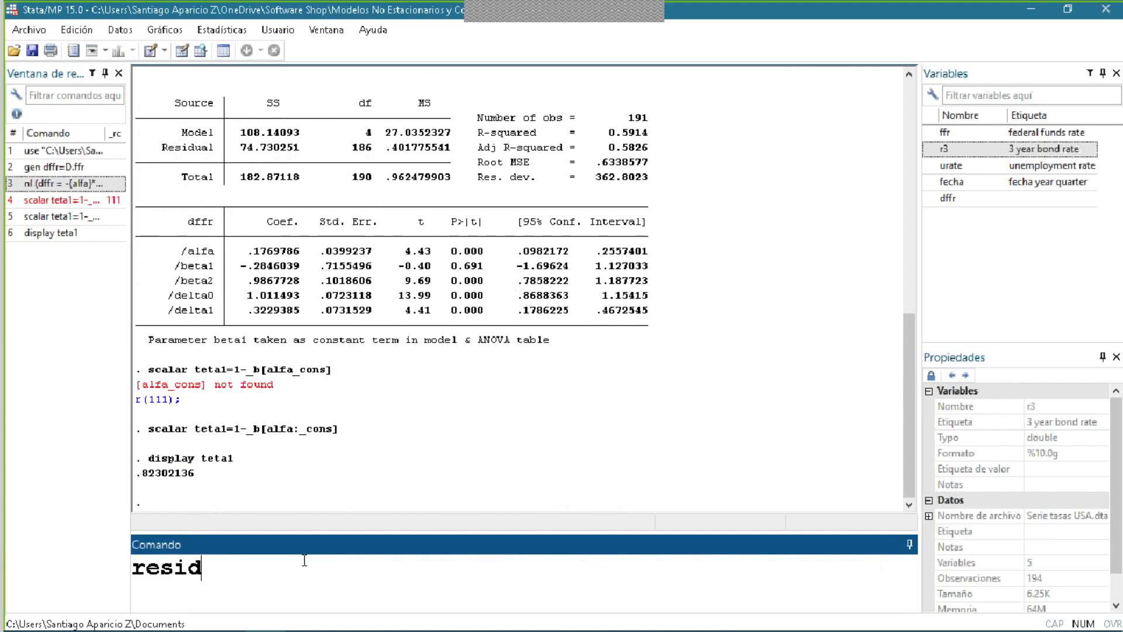
{"action": "key", "text": "BackSpace"}
{"action": "key", "text": "BackSpace"}
{"action": "key", "text": "BackSpace"}
{"action": "key", "text": "BackSpace"}
{"action": "key", "text": "BackSpace"}
{"action": "type", "text": "gen resid"}
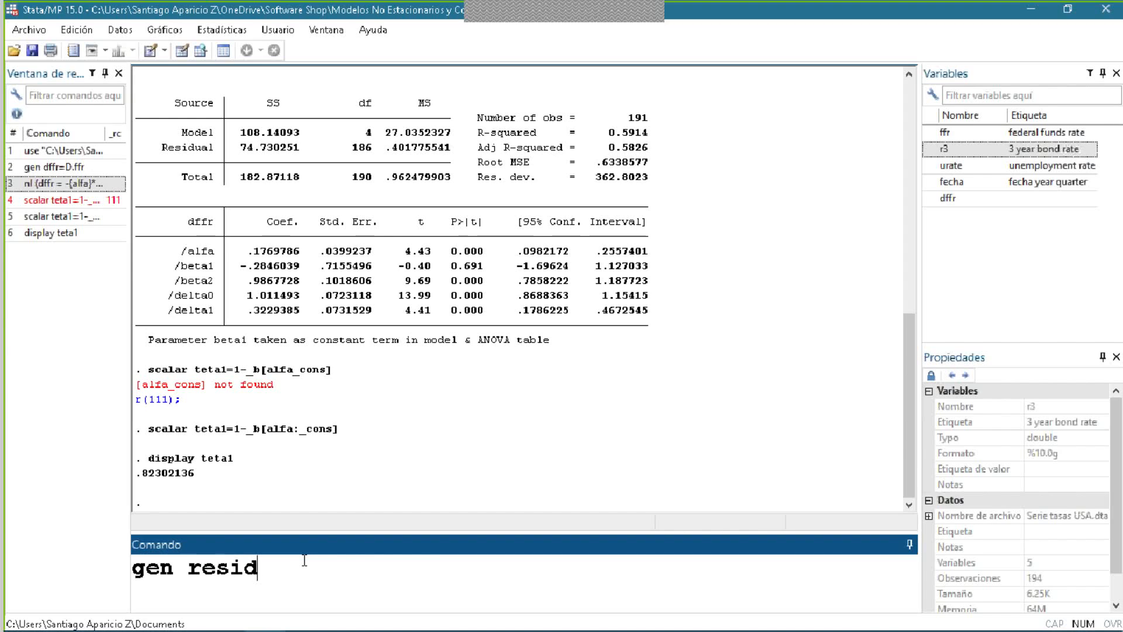
{"action": "type", "text": "="}
{"action": "key", "text": "alt+Tab"}
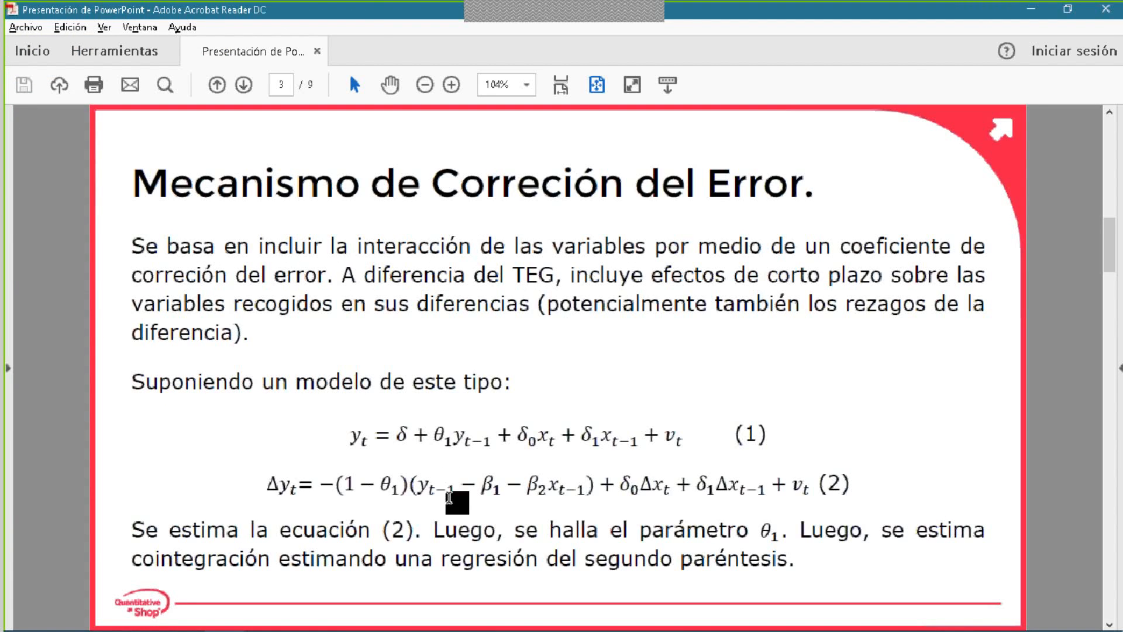
{"action": "key", "text": "alt+Tab"}
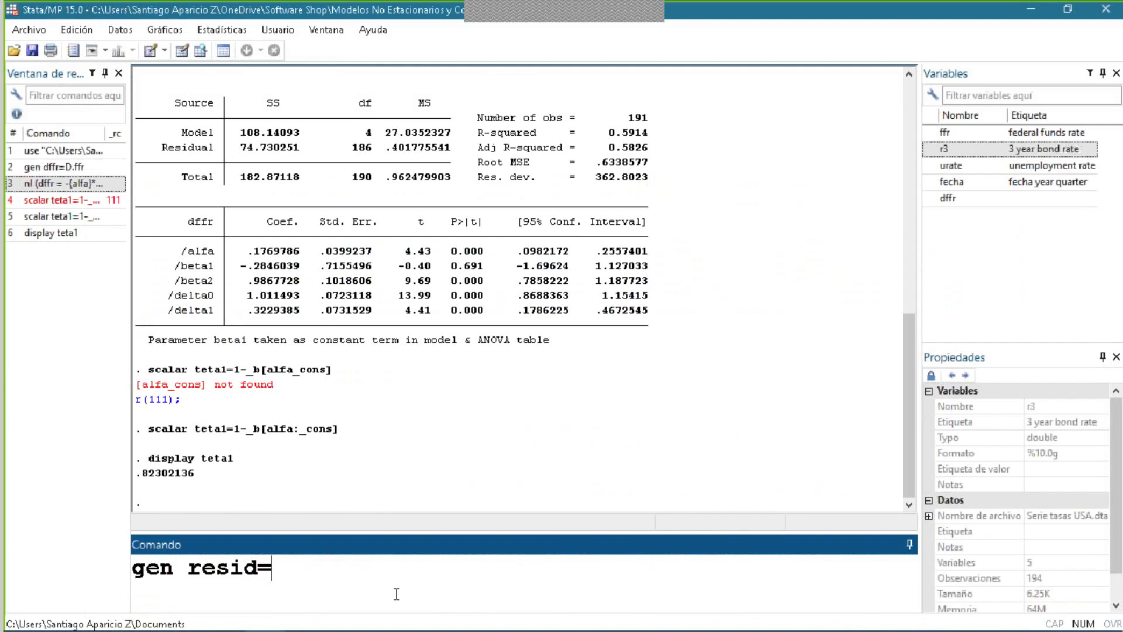
{"action": "type", "text": "l.ffr"}
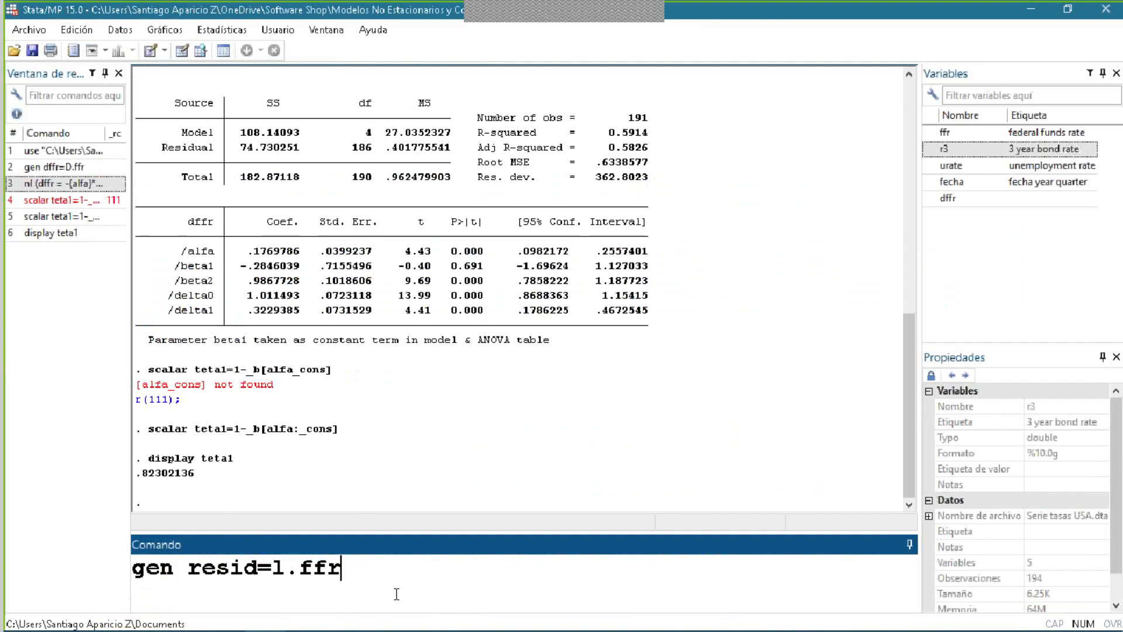
{"action": "type", "text": "-_"}
- Extend the resid expression by subtracting the beta1 coefficient as -_b[beta1:_cons], consulting equation (2) on the slide
{"action": "key", "text": "alt+Tab"}
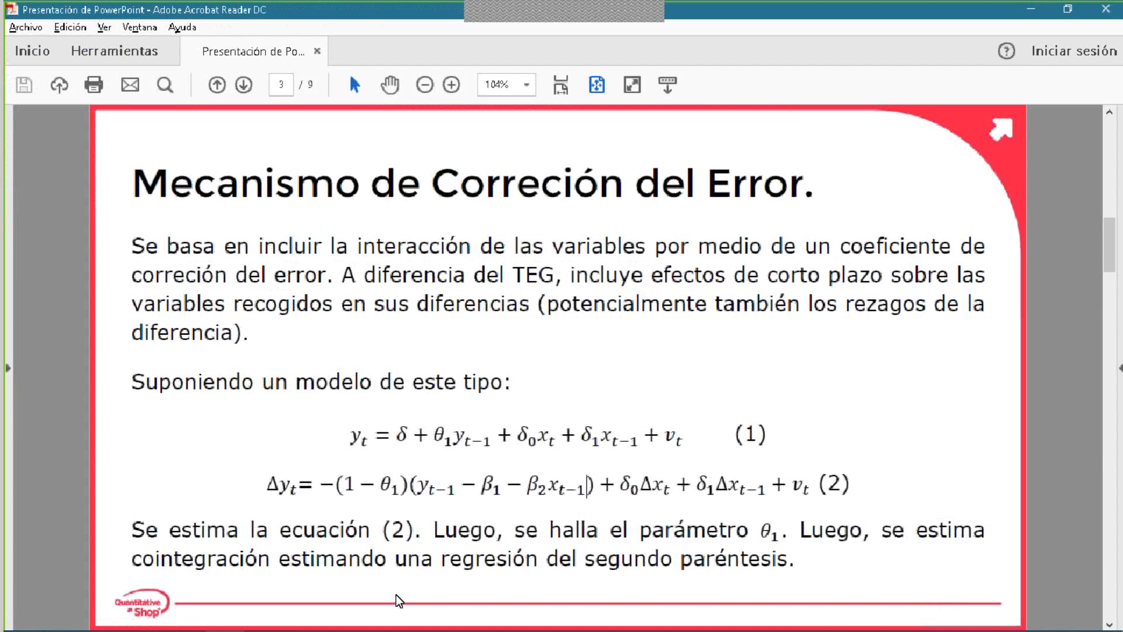
{"action": "key", "text": "alt+Tab"}
{"action": "type", "text": "b"}
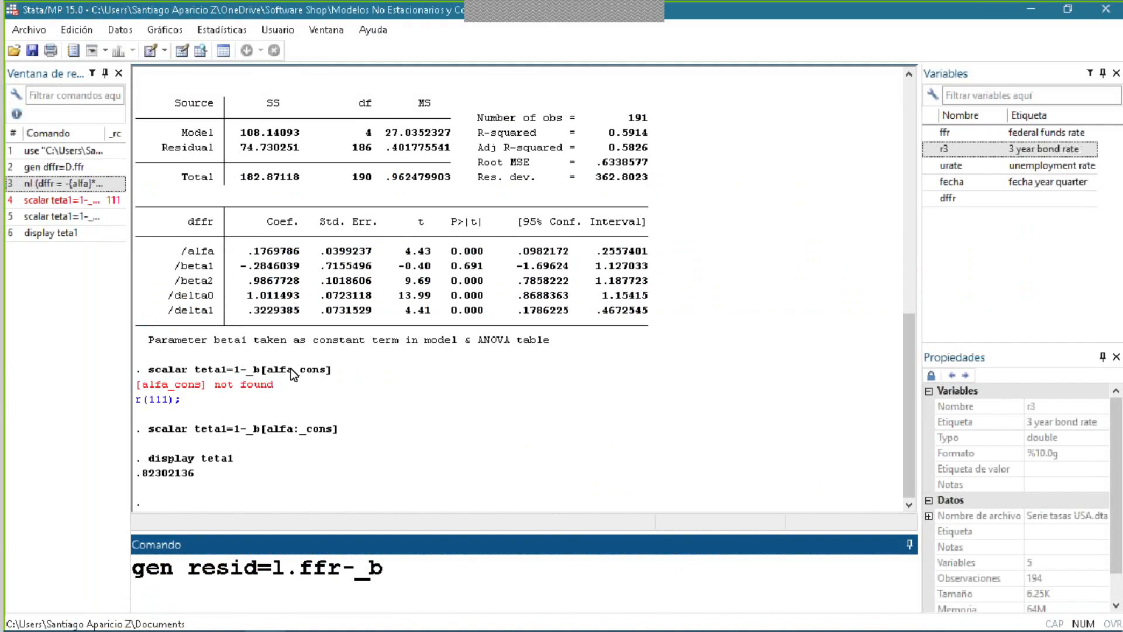
{"action": "left_click_drag", "start_coordinate": [306, 268], "coordinate": [240, 268]}
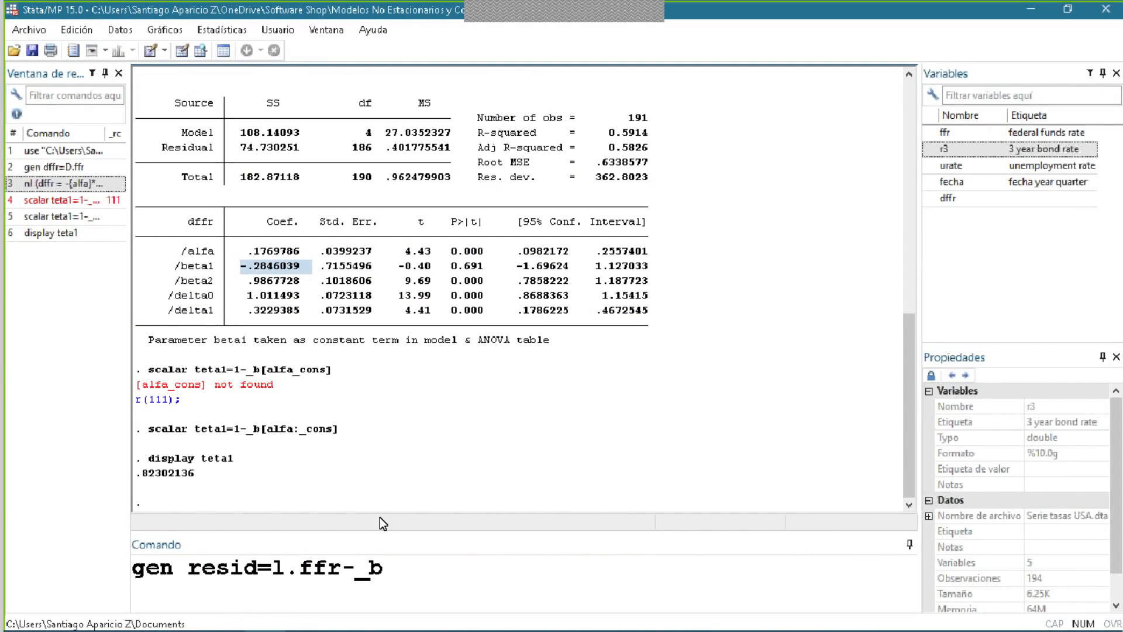
{"action": "left_click", "coordinate": [400, 559]}
{"action": "type", "text": "["}
{"action": "key", "text": "BackSpace"}
{"action": "type", "text": "[]"}
{"action": "key", "text": "Left"}
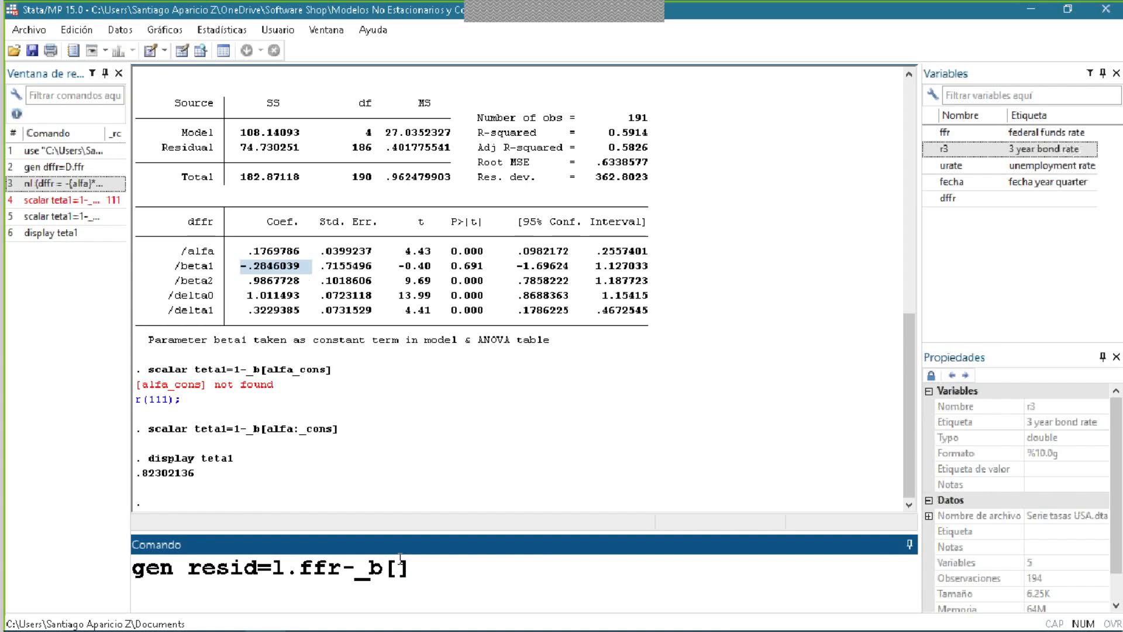
{"action": "type", "text": "beta1"}
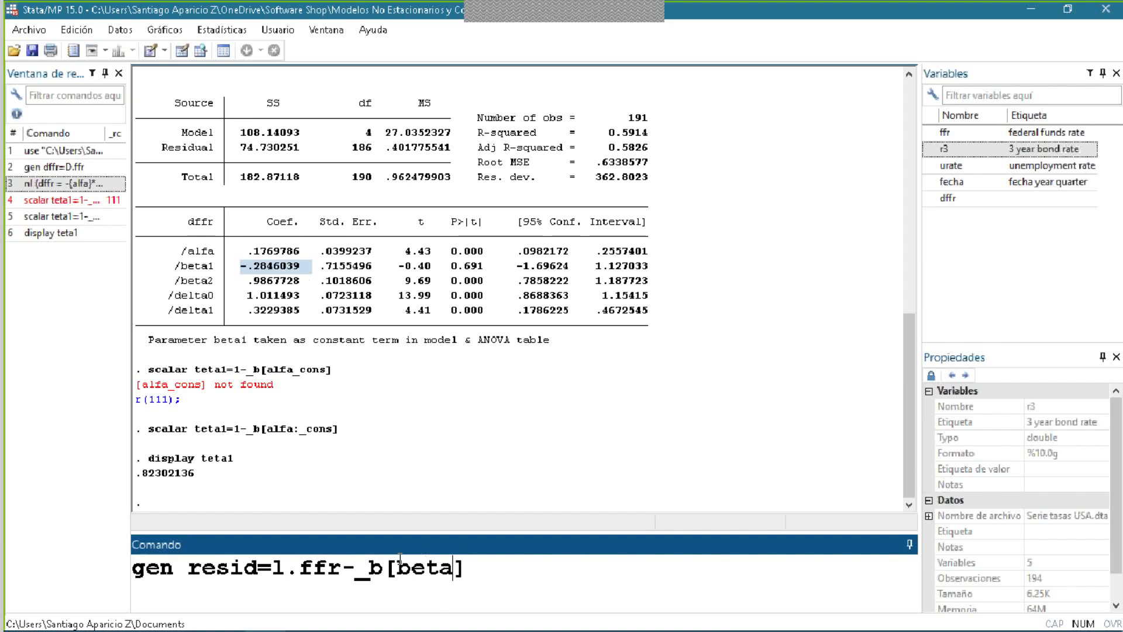
{"action": "type", "text": ":_cons"}
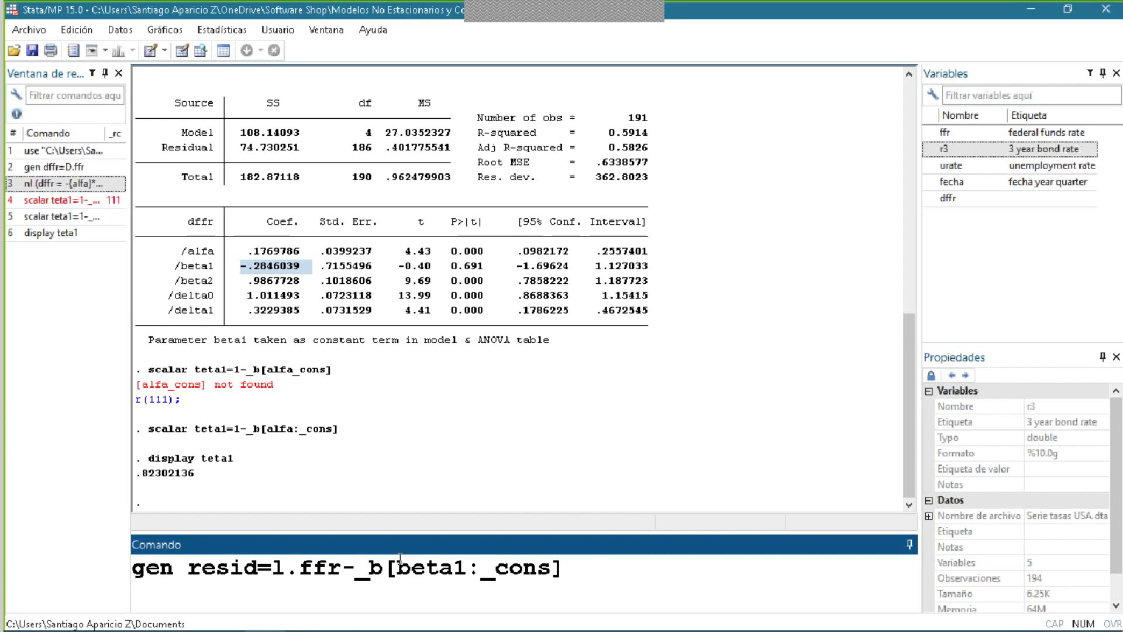
- Complete the resid expression with -_b[beta2:_cons]*L.r3, consulting equation (2), and run the generate command
{"action": "left_click", "coordinate": [596, 560]}
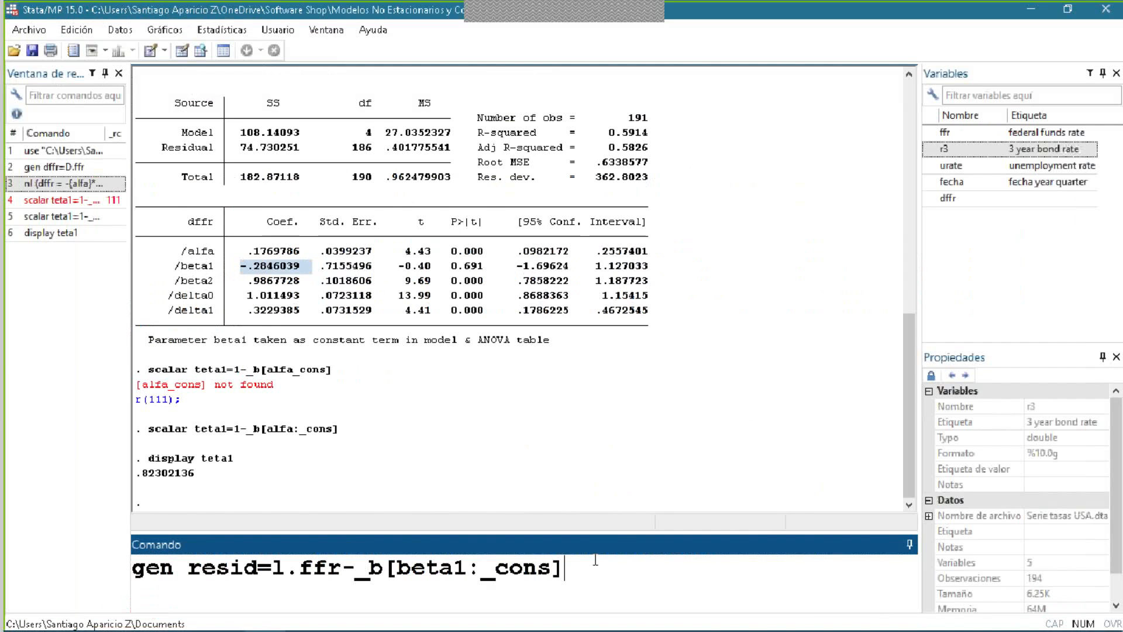
{"action": "type", "text": "-_"}
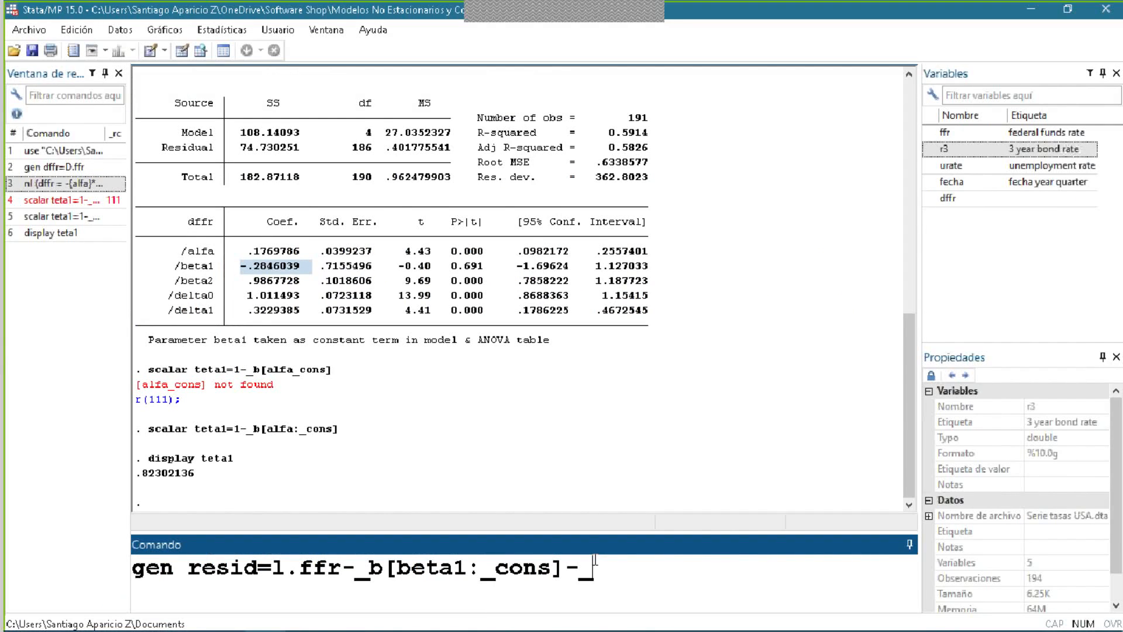
{"action": "type", "text": "b[]"}
{"action": "key", "text": "Left"}
{"action": "type", "text": "beta2"}
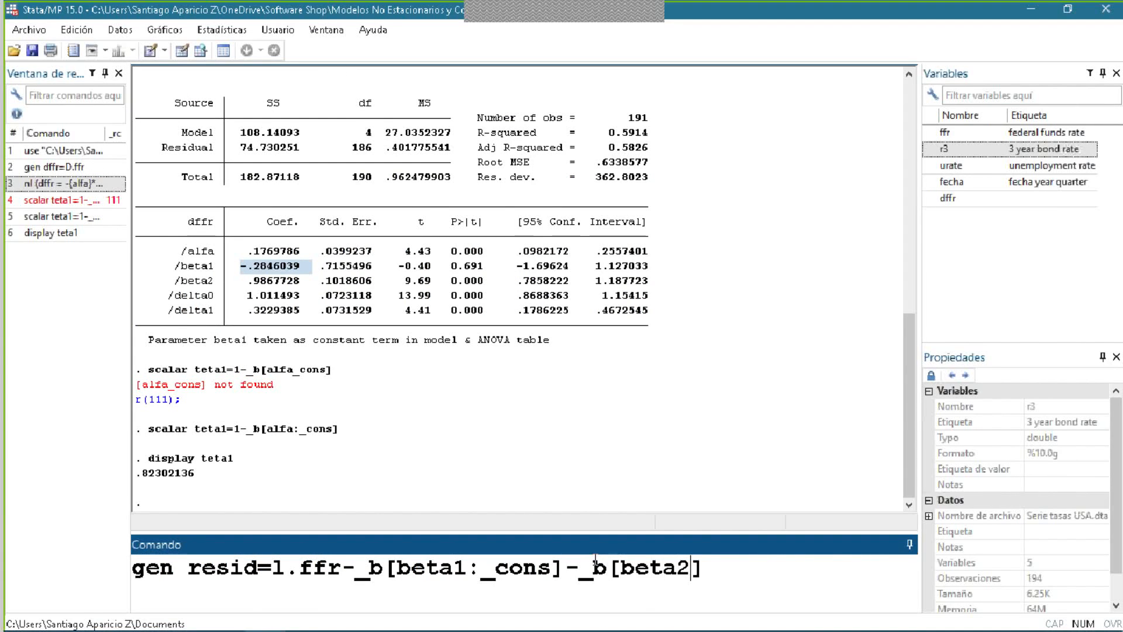
{"action": "type", "text": ":_cons"}
{"action": "key", "text": "Right"}
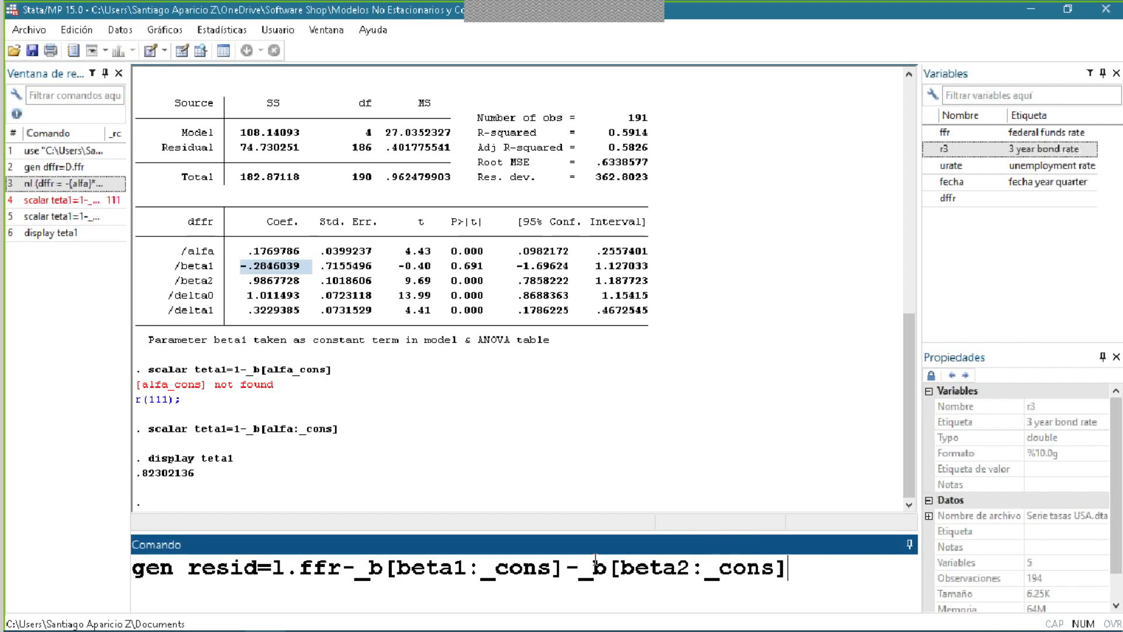
{"action": "type", "text": "*"}
{"action": "key", "text": "alt+Tab"}
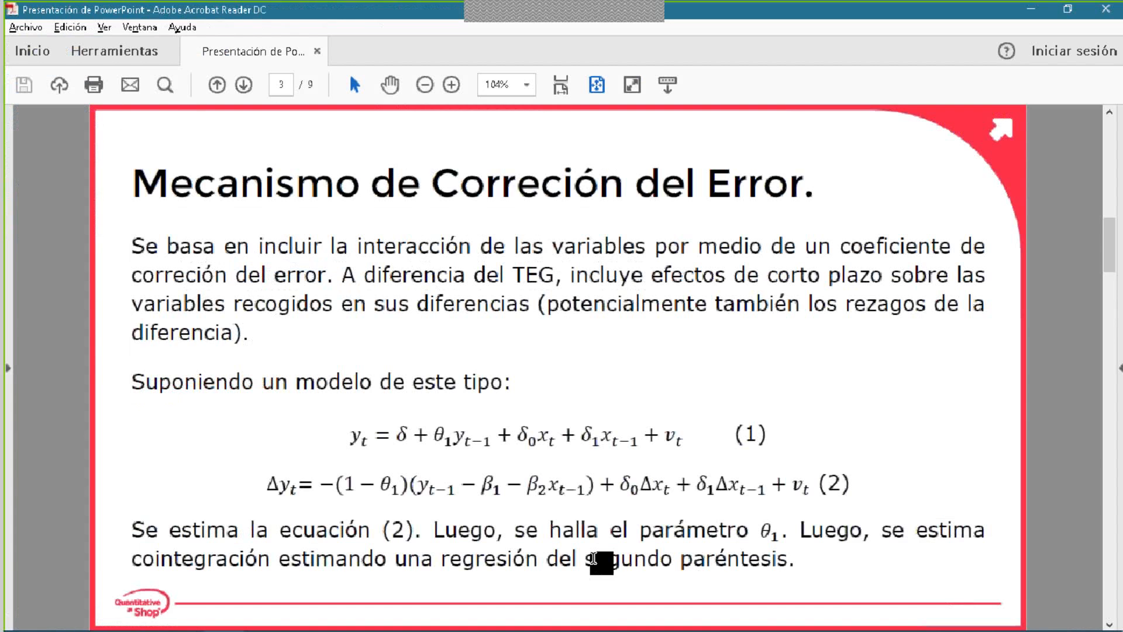
{"action": "left_click_drag", "start_coordinate": [586, 494], "coordinate": [551, 485]}
{"action": "key", "text": "alt+Tab"}
{"action": "type", "text": "L.r3"}
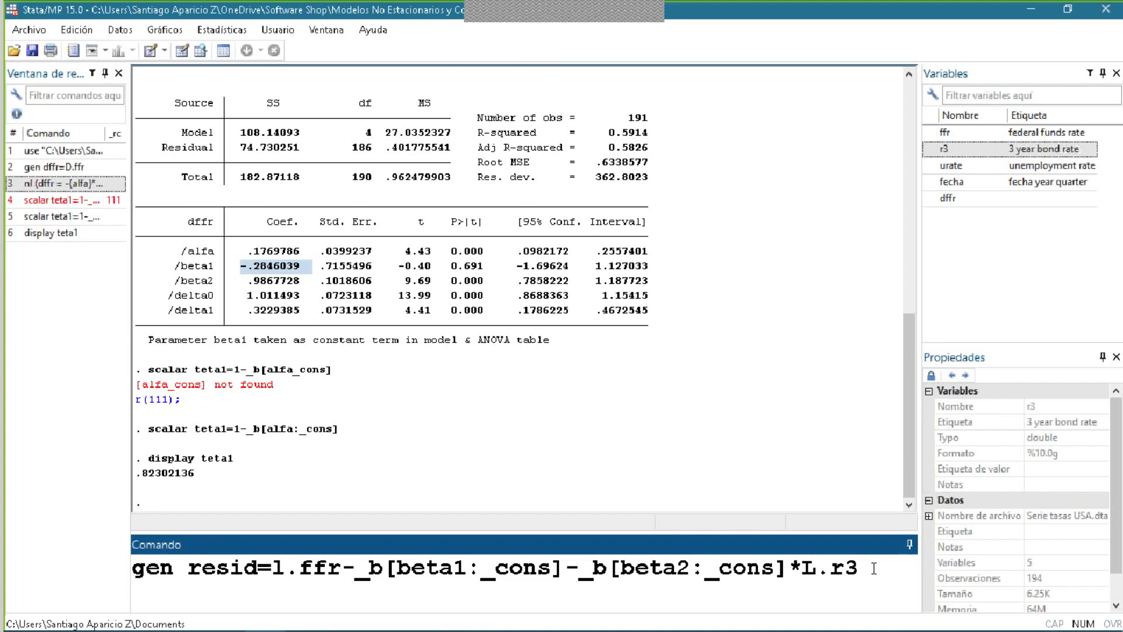
{"action": "key", "text": "Return"}
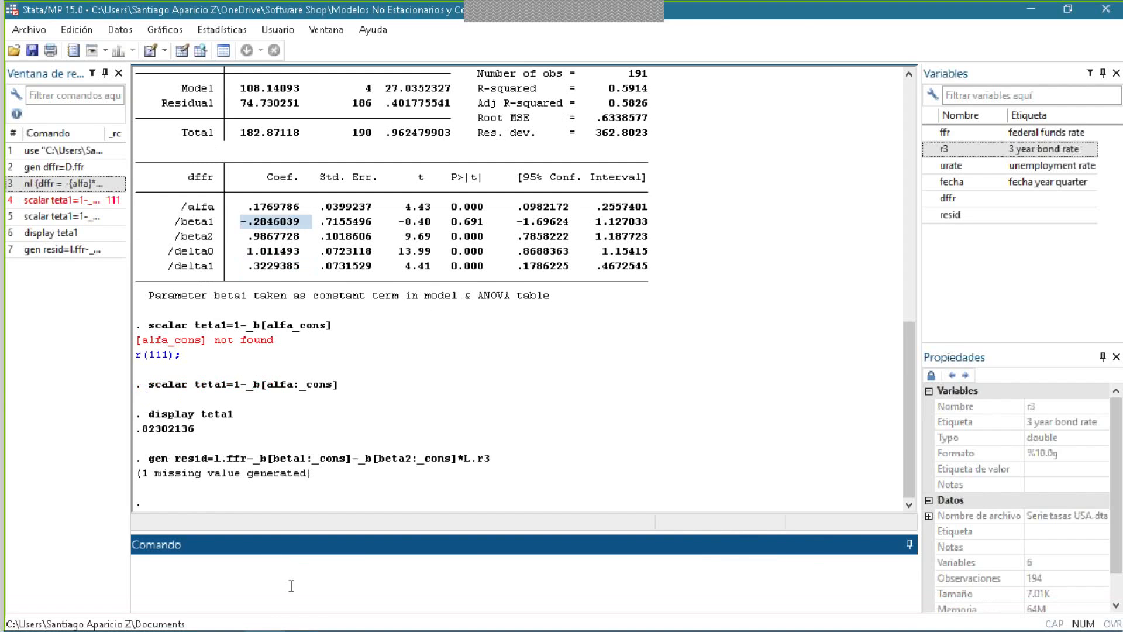
{"action": "left_click", "coordinate": [218, 464]}
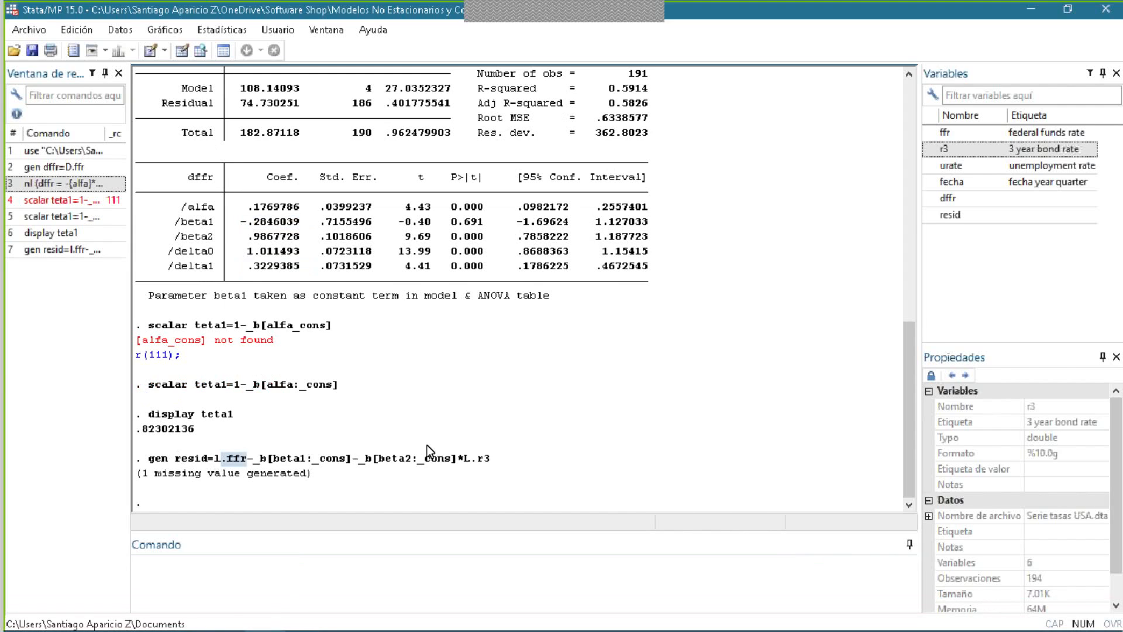
- Regress the differenced residual on its lag and lagged difference without a constant, using reg D.resid L.resid L.D.resid, noconstant
{"action": "left_click", "coordinate": [246, 567]}
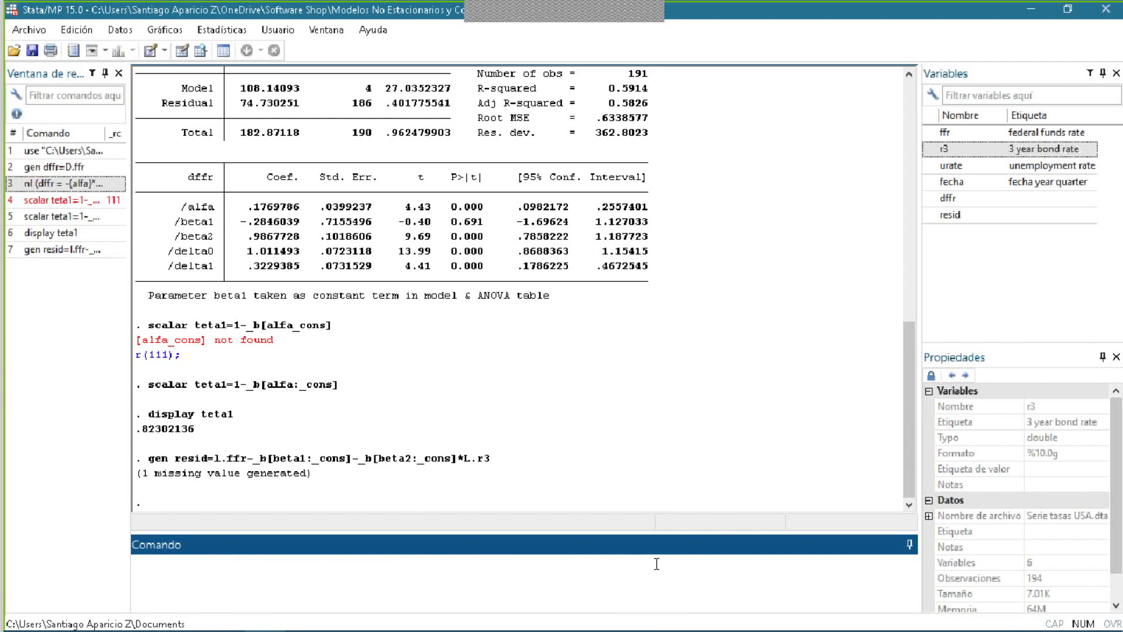
{"action": "mouse_move", "coordinate": [661, 630]}
{"action": "type", "text": "reg D.resid"}
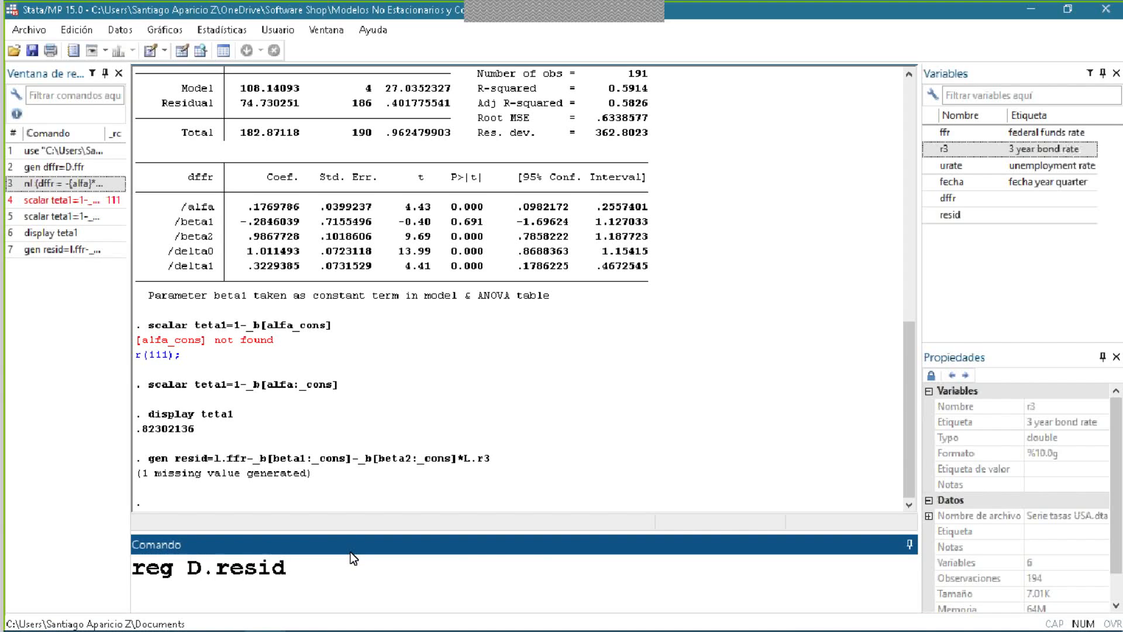
{"action": "type", "text": " L.resid L."}
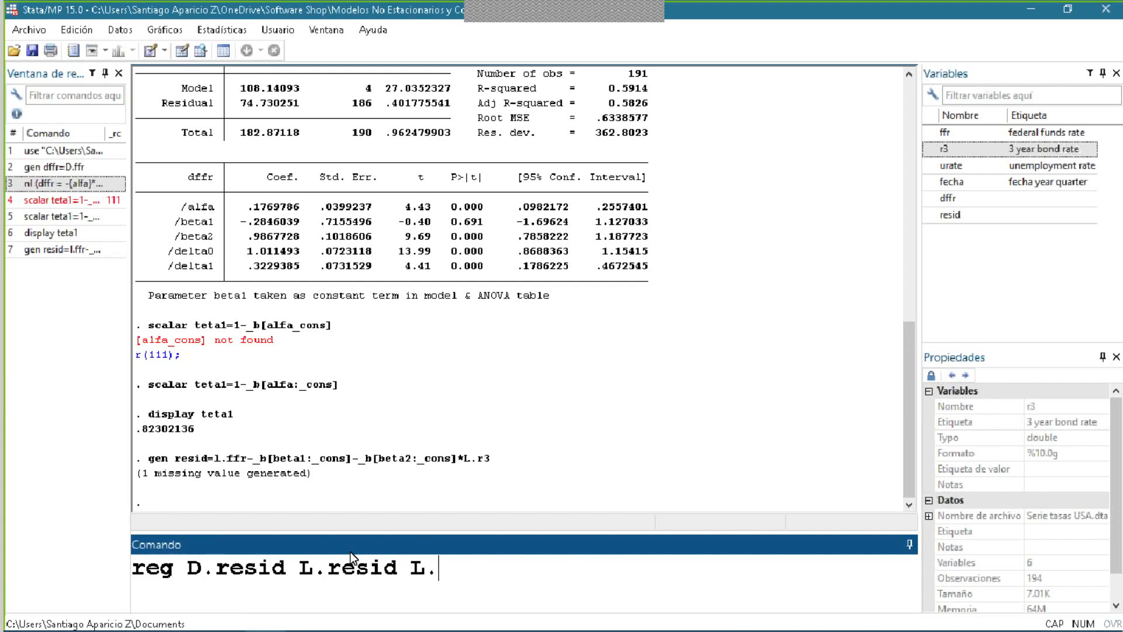
{"action": "type", "text": "D.resid"}
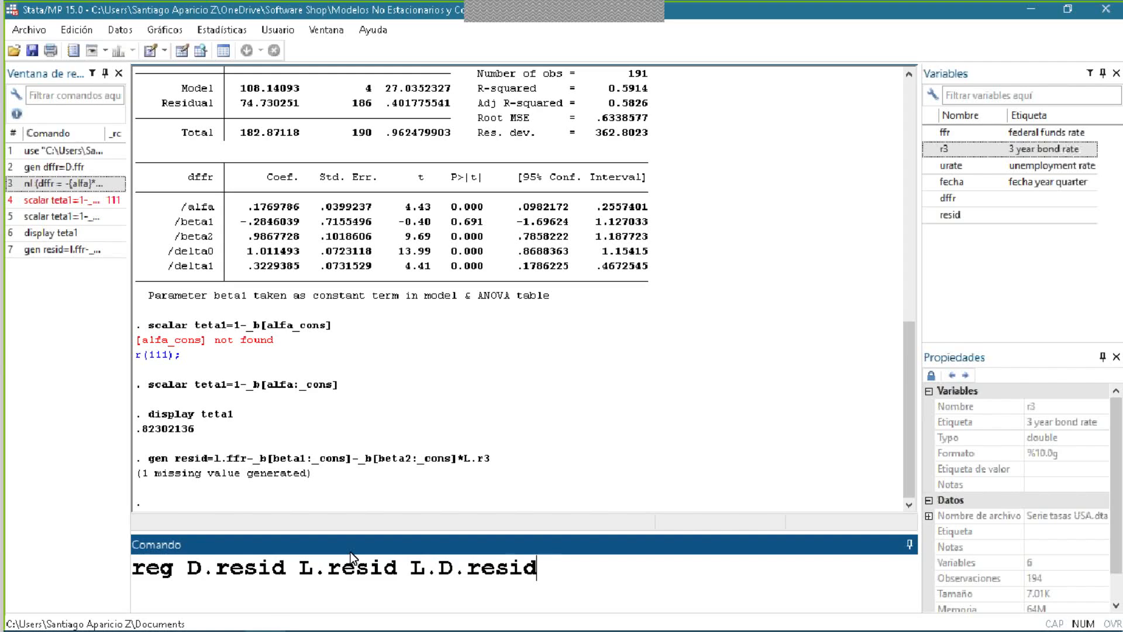
{"action": "type", "text": ", no con"}
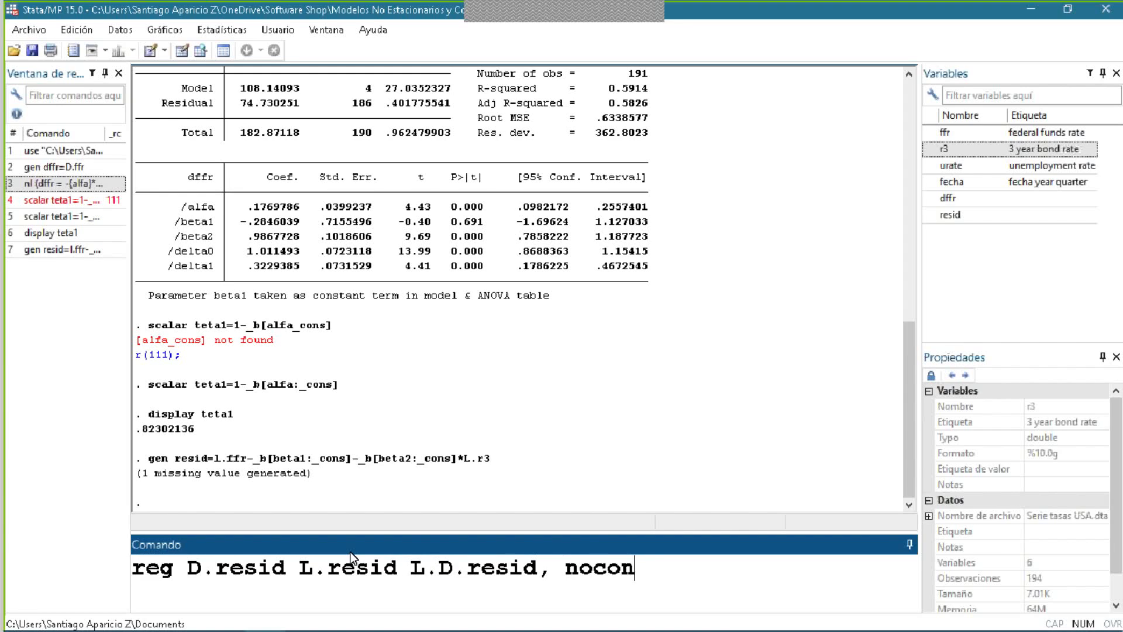
{"action": "type", "text": "stant"}
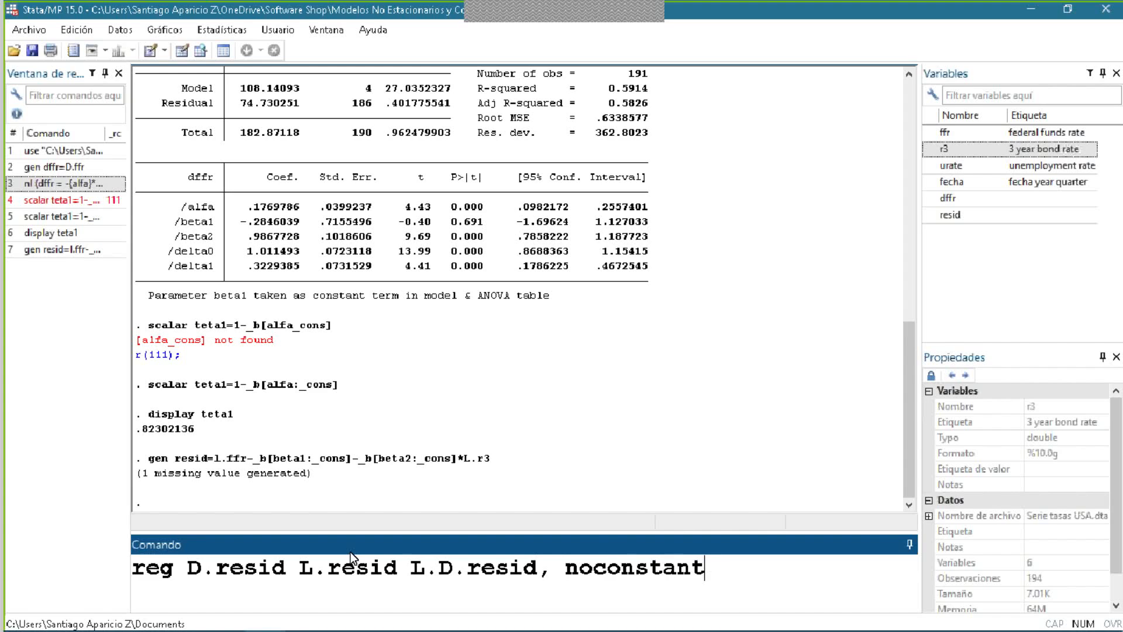
{"action": "key", "text": "BackSpace"}
{"action": "key", "text": "Return"}
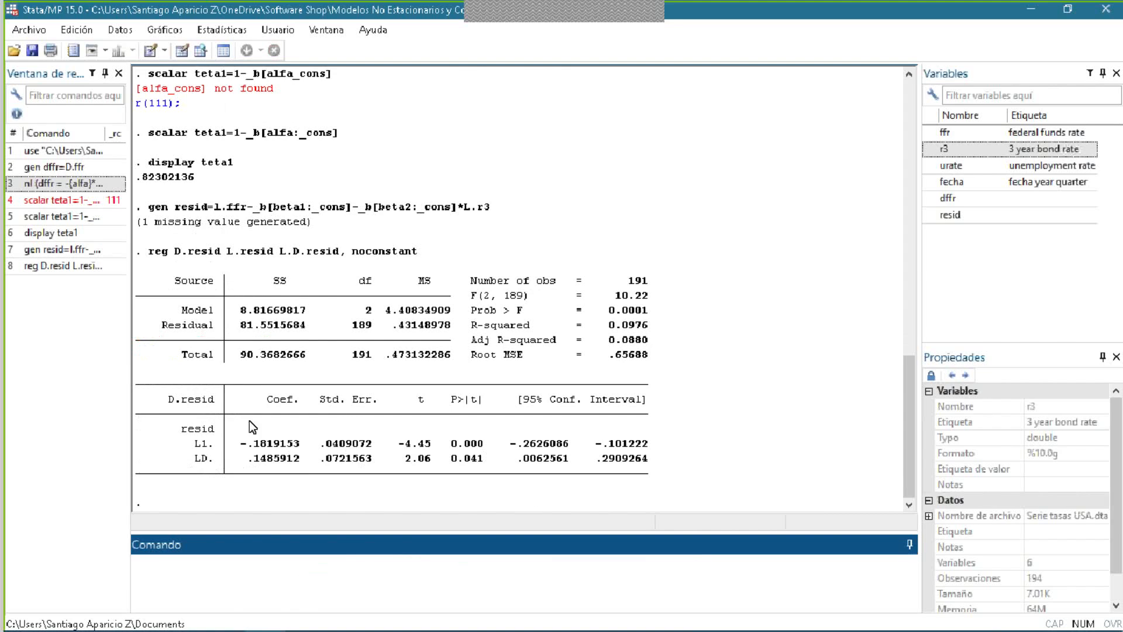
- Examine the lagged residual's t statistic in the D.resid regression and review the nonlinear estimation command and its coefficients
{"action": "left_click", "coordinate": [219, 442]}
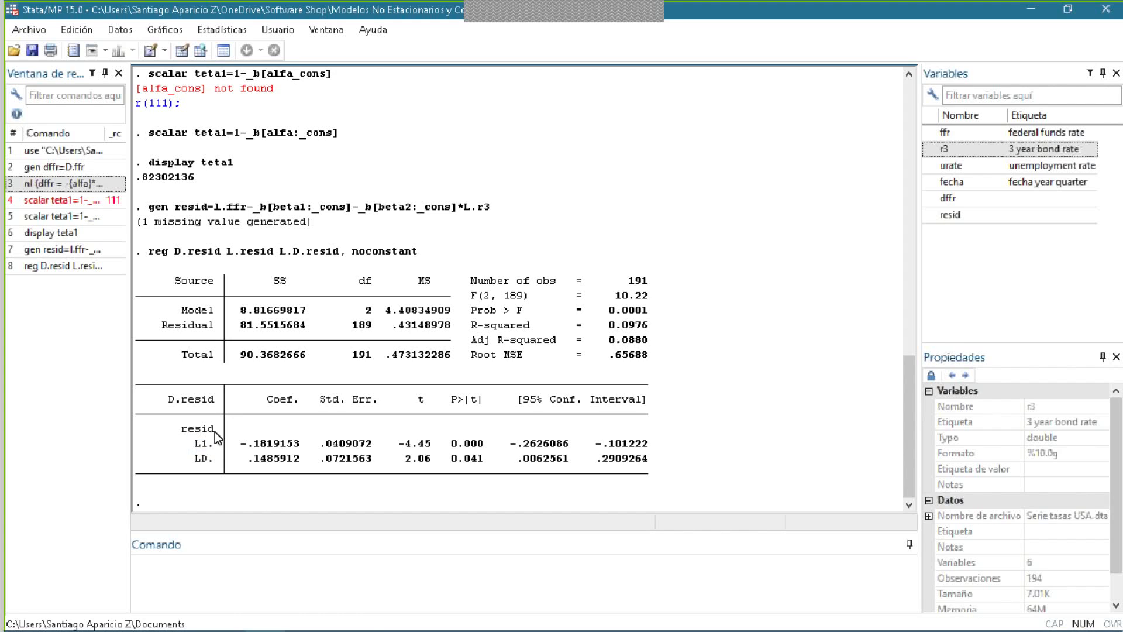
{"action": "left_click_drag", "start_coordinate": [445, 450], "coordinate": [404, 456]}
{"action": "mouse_move", "coordinate": [539, 630]}
{"action": "scroll", "coordinate": [253, 174], "scroll_direction": "up", "scroll_amount": 8}
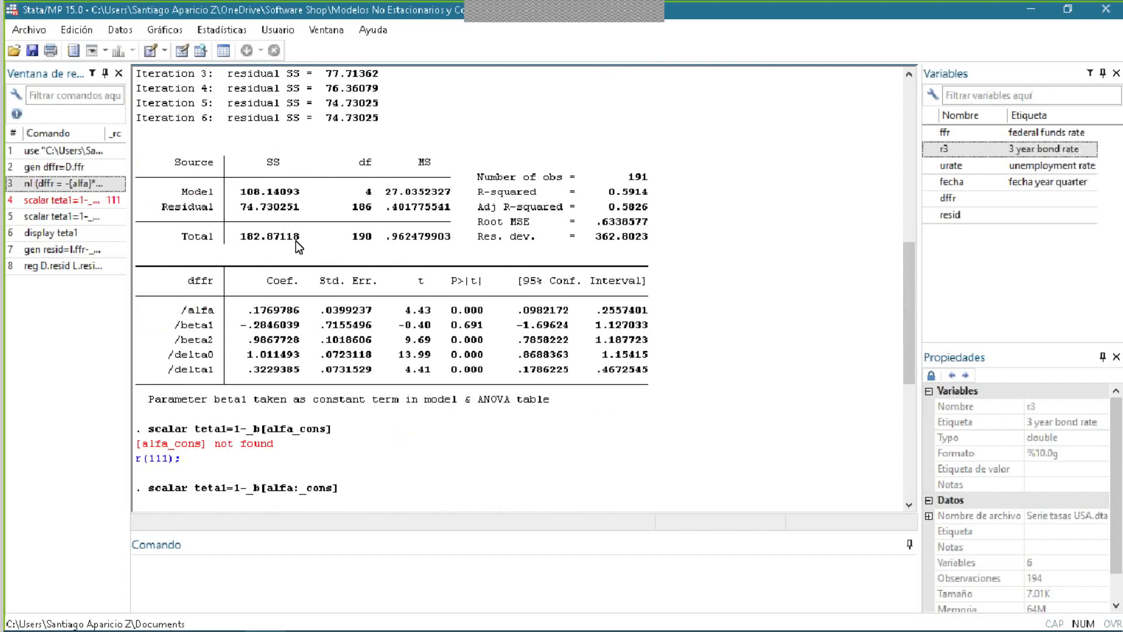
{"action": "scroll", "coordinate": [325, 346], "scroll_direction": "up", "scroll_amount": 5}
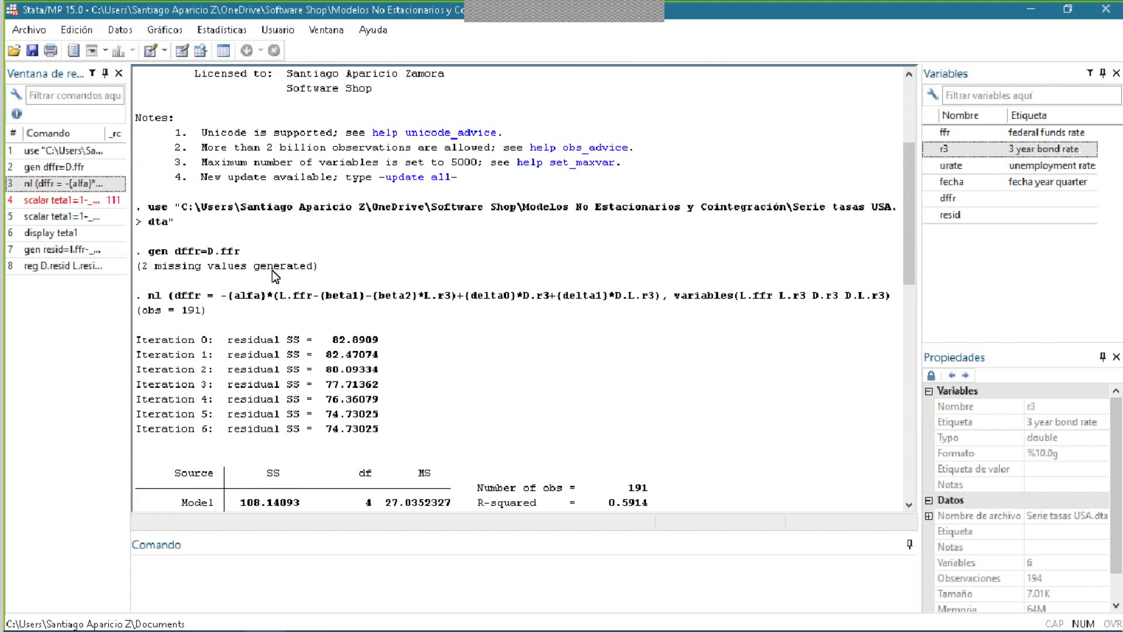
{"action": "scroll", "coordinate": [307, 285], "scroll_direction": "down", "scroll_amount": 3}
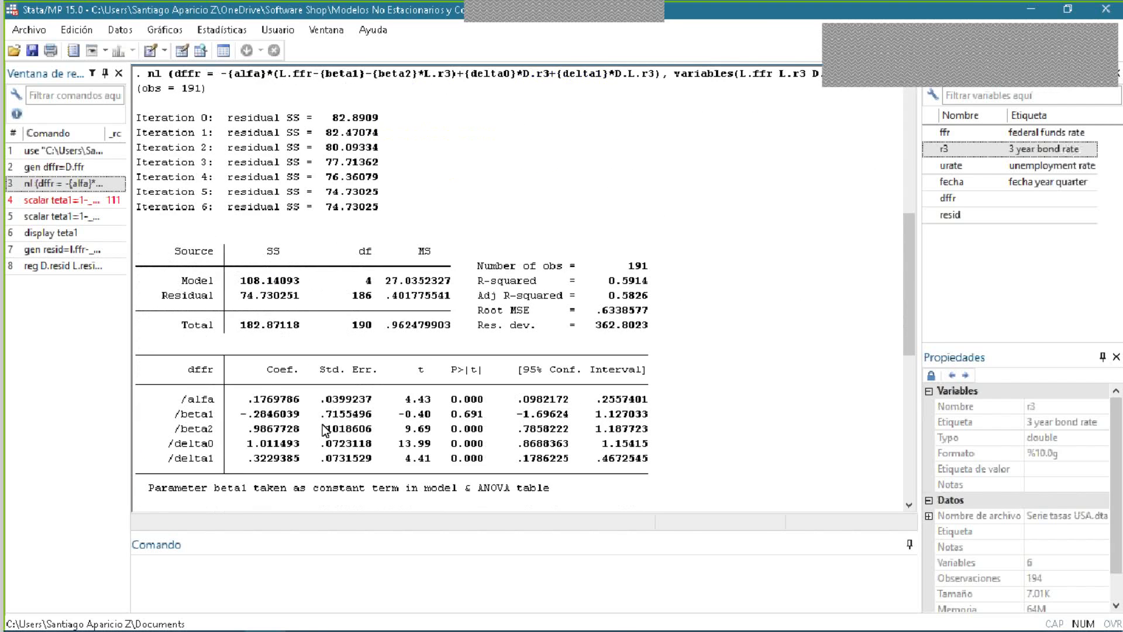
{"action": "scroll", "coordinate": [339, 343], "scroll_direction": "down", "scroll_amount": 8}
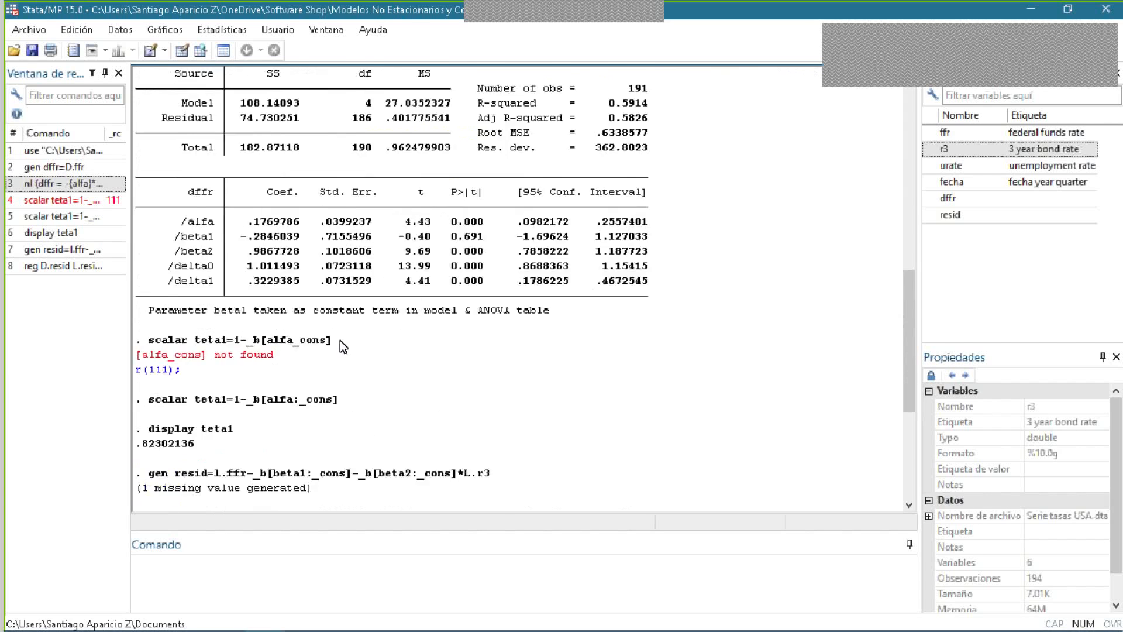
{"action": "scroll", "coordinate": [342, 332], "scroll_direction": "down", "scroll_amount": 2}
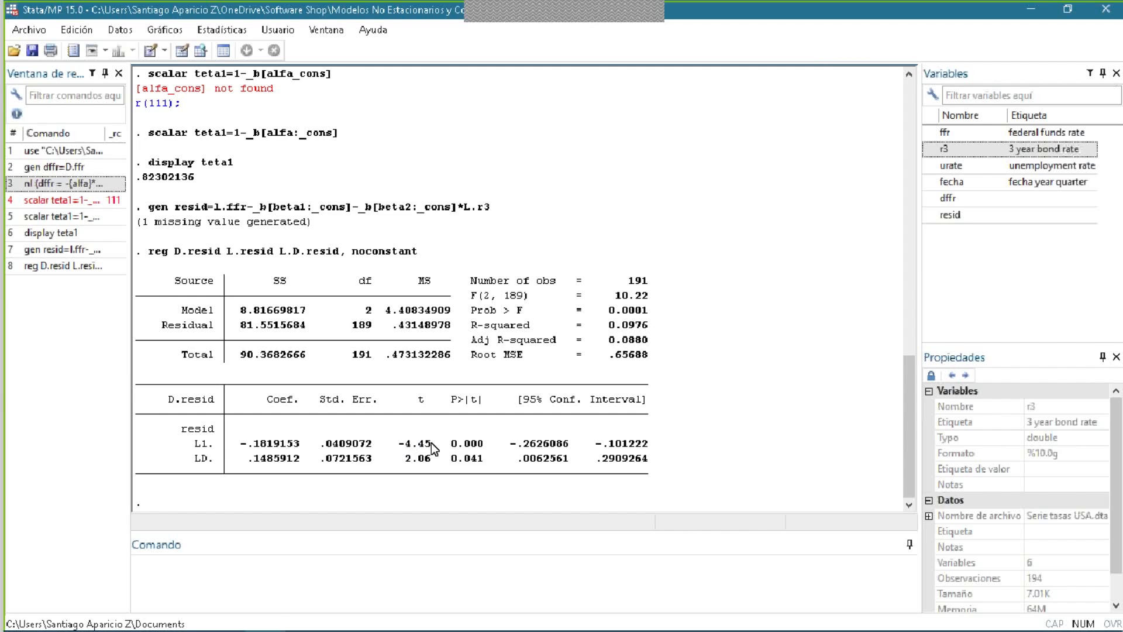
- Examine the LD term's p-value, the dependent variable, and the L1 term's t statistic and p-value in the D.resid regression
{"action": "left_click_drag", "start_coordinate": [451, 459], "coordinate": [479, 462]}
{"action": "left_click_drag", "start_coordinate": [197, 460], "coordinate": [210, 460]}
{"action": "left_click_drag", "start_coordinate": [165, 402], "coordinate": [178, 402]}
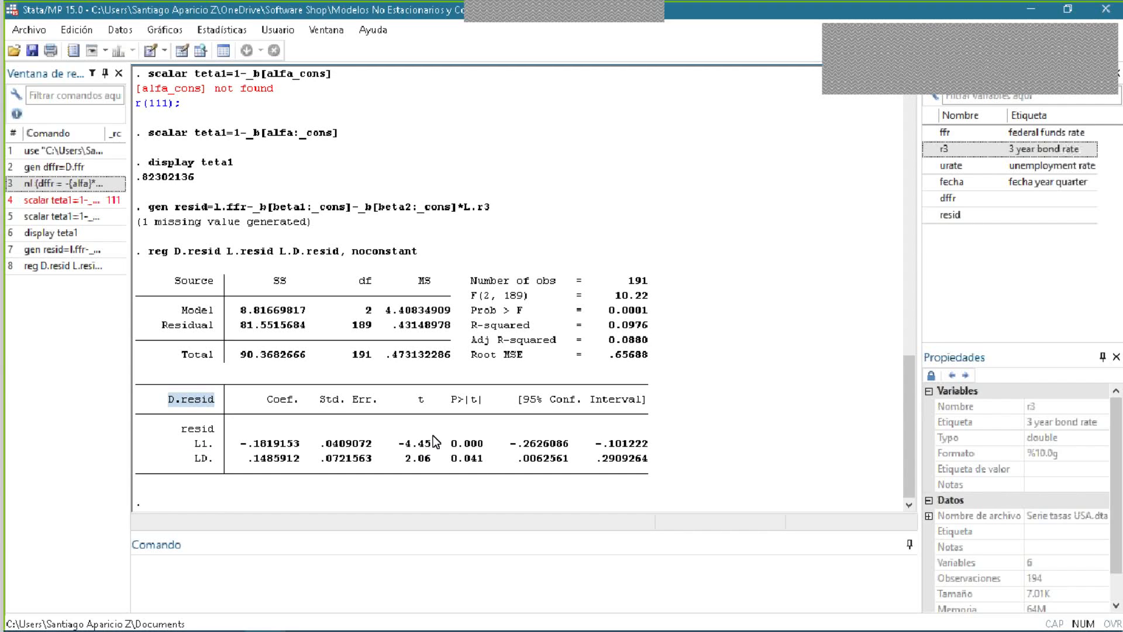
{"action": "left_click_drag", "start_coordinate": [398, 444], "coordinate": [427, 446]}
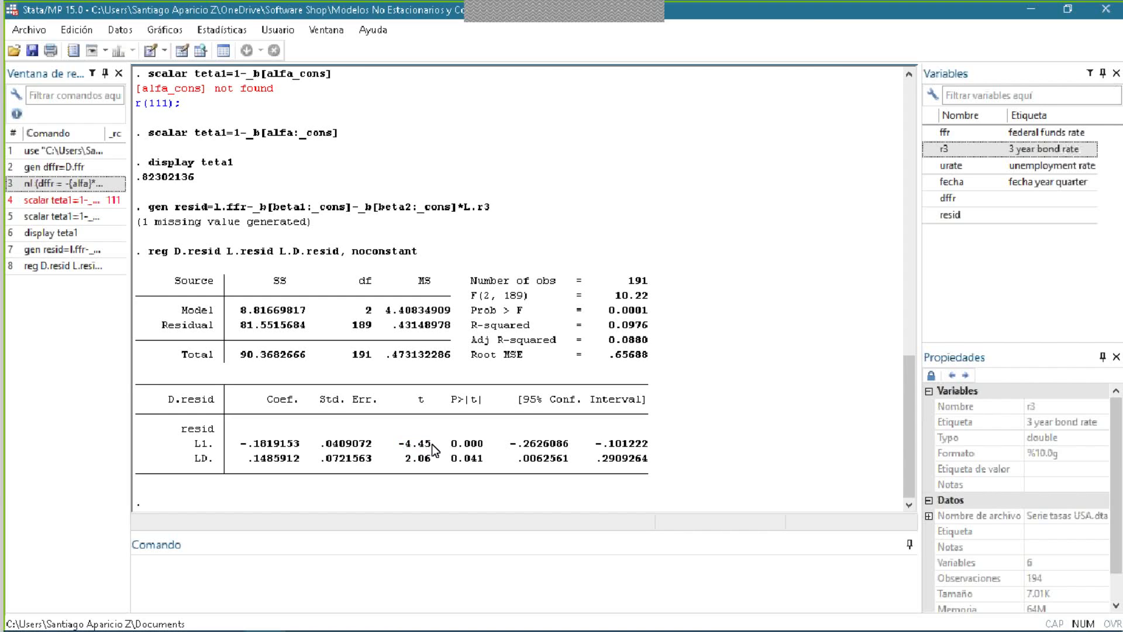
{"action": "left_click_drag", "start_coordinate": [392, 447], "coordinate": [437, 450]}
{"action": "left_click", "coordinate": [434, 449]}
{"action": "left_click", "coordinate": [433, 452]}
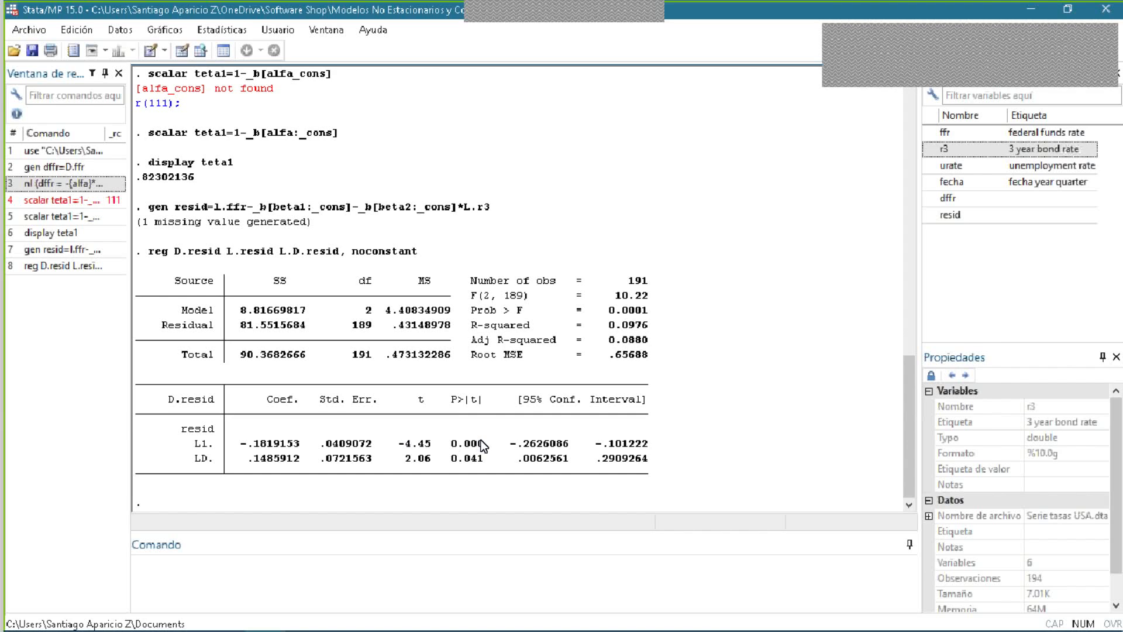
{"action": "left_click_drag", "start_coordinate": [465, 445], "coordinate": [476, 445]}
{"action": "left_click_drag", "start_coordinate": [412, 444], "coordinate": [399, 444]}
{"action": "left_click", "coordinate": [416, 442]}
- Review the "Cuestiones" slide about cointegration in the presentation, and return to Stata to view the nonlinear estimates
{"action": "key", "text": "alt+Tab"}
{"action": "scroll", "coordinate": [554, 310], "scroll_direction": "down", "scroll_amount": 1}
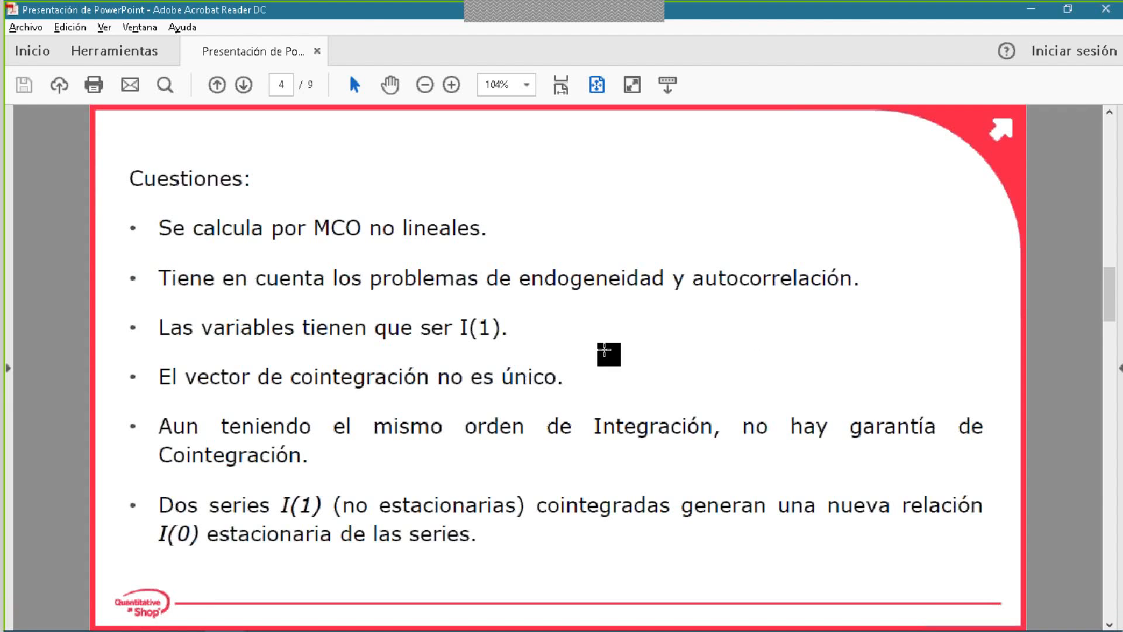
{"action": "key", "text": "alt+Tab"}
{"action": "scroll", "coordinate": [357, 365], "scroll_direction": "up", "scroll_amount": 5}
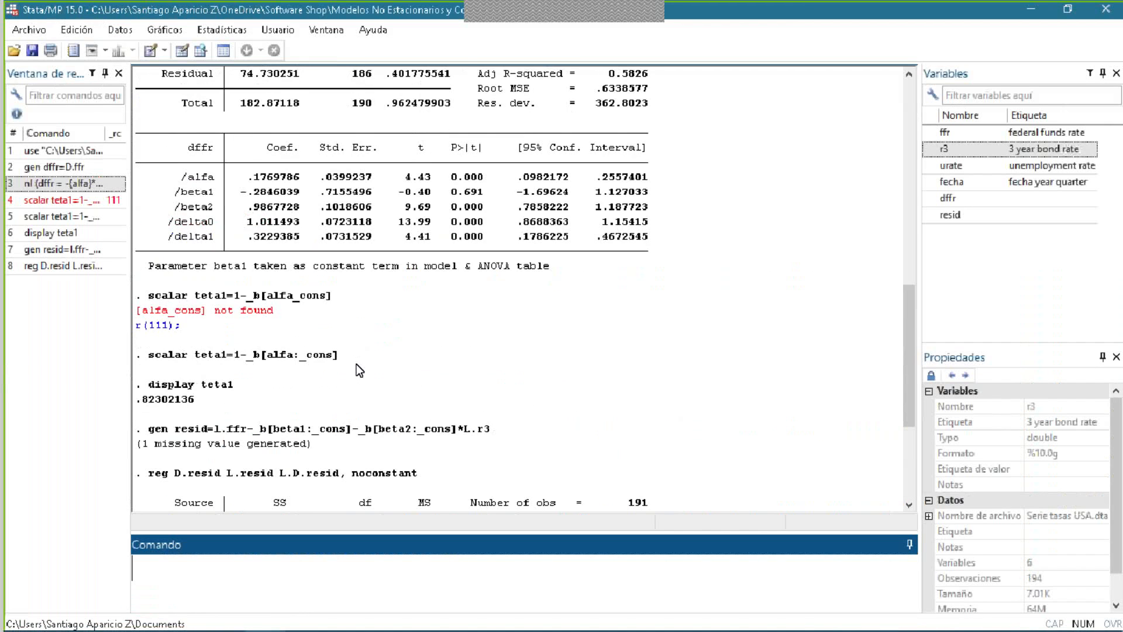
- Examine the nonlinear estimation table for dffr, including the alfa, beta and delta coefficients and the scalar commands below it
{"action": "scroll", "coordinate": [356, 364], "scroll_direction": "up", "scroll_amount": 2}
{"action": "scroll", "coordinate": [319, 230], "scroll_direction": "down", "scroll_amount": 2}
{"action": "scroll", "coordinate": [320, 231], "scroll_direction": "up", "scroll_amount": 2}
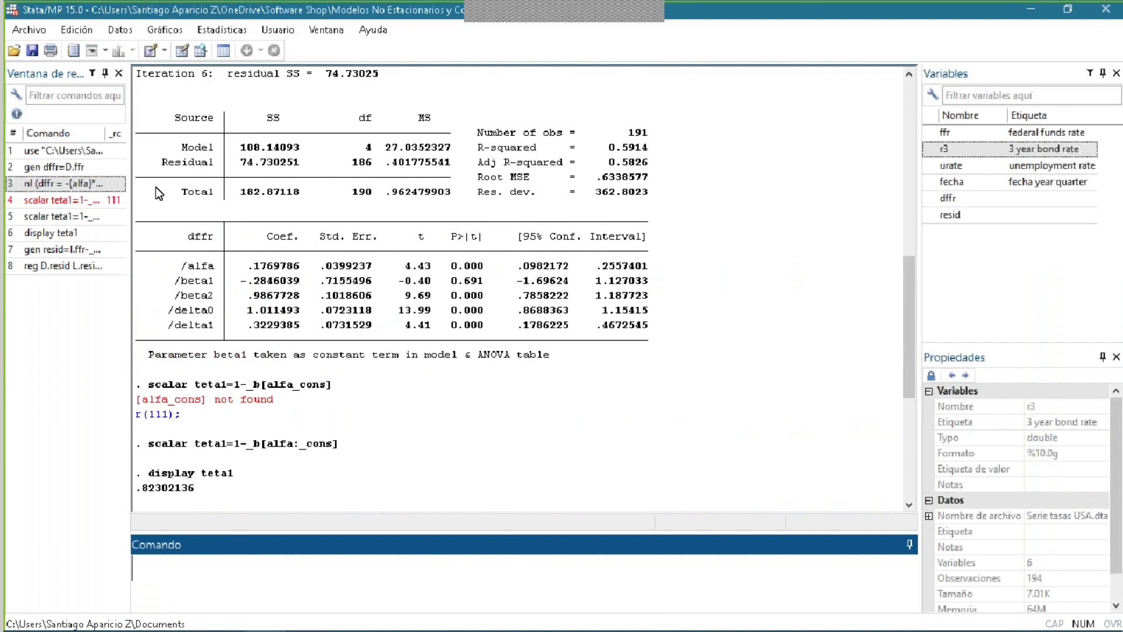
- Switch to the presentation in Adobe Acrobat Reader, glance at the VAR models slide, and review the "Cuestiones" slide on cointegration
{"action": "key", "text": "alt+Tab"}
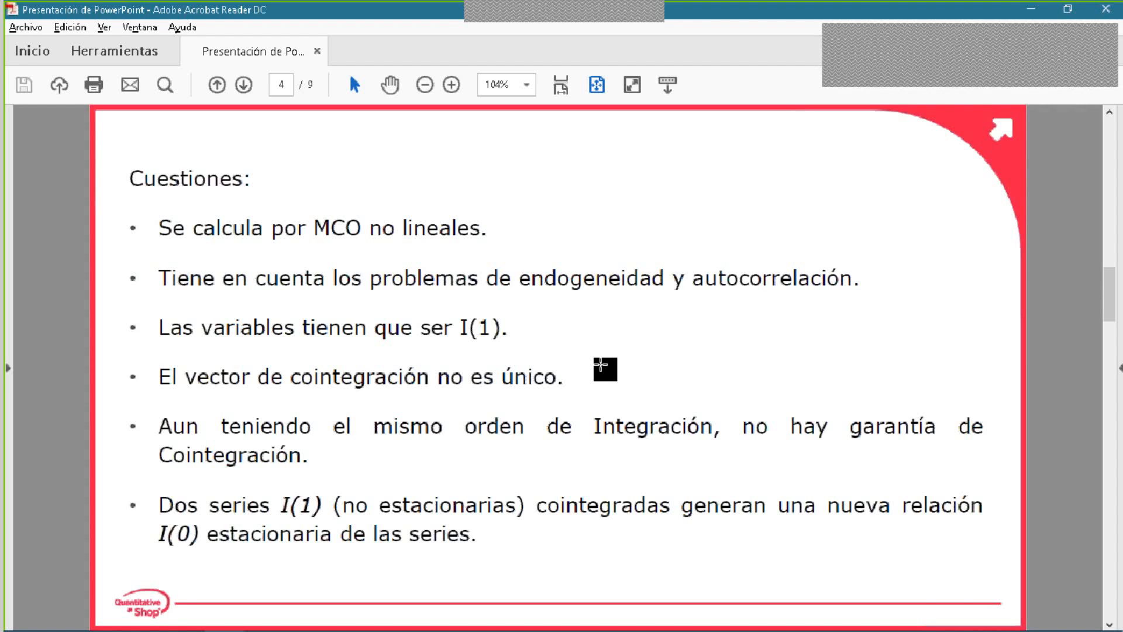
{"action": "scroll", "coordinate": [591, 284], "scroll_direction": "down", "scroll_amount": 2}
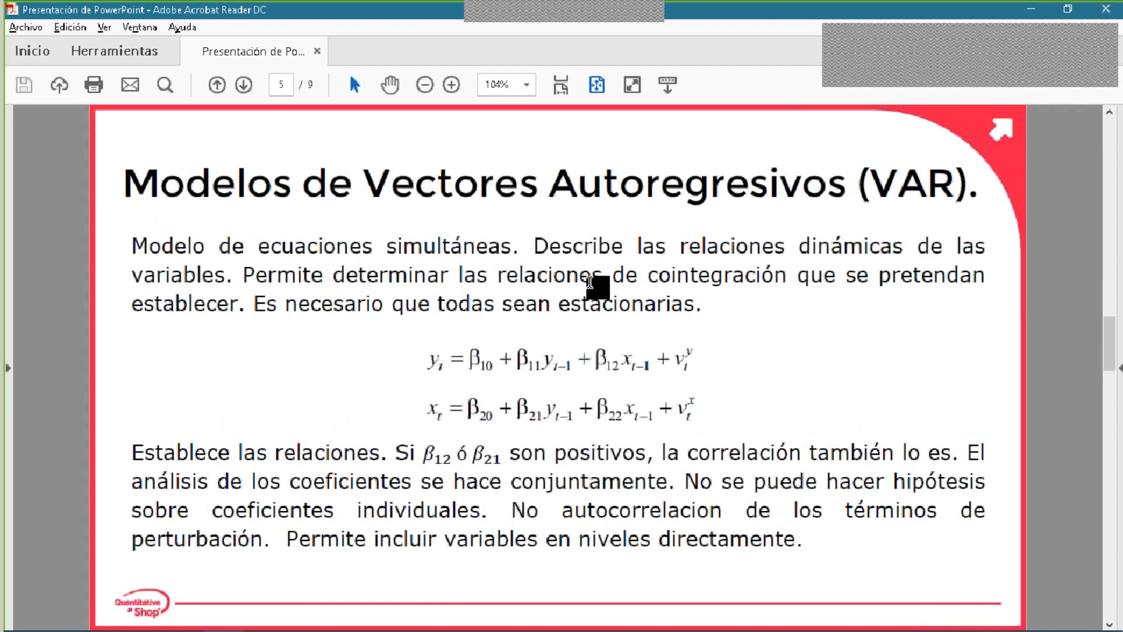
{"action": "scroll", "coordinate": [597, 287], "scroll_direction": "up", "scroll_amount": 2}
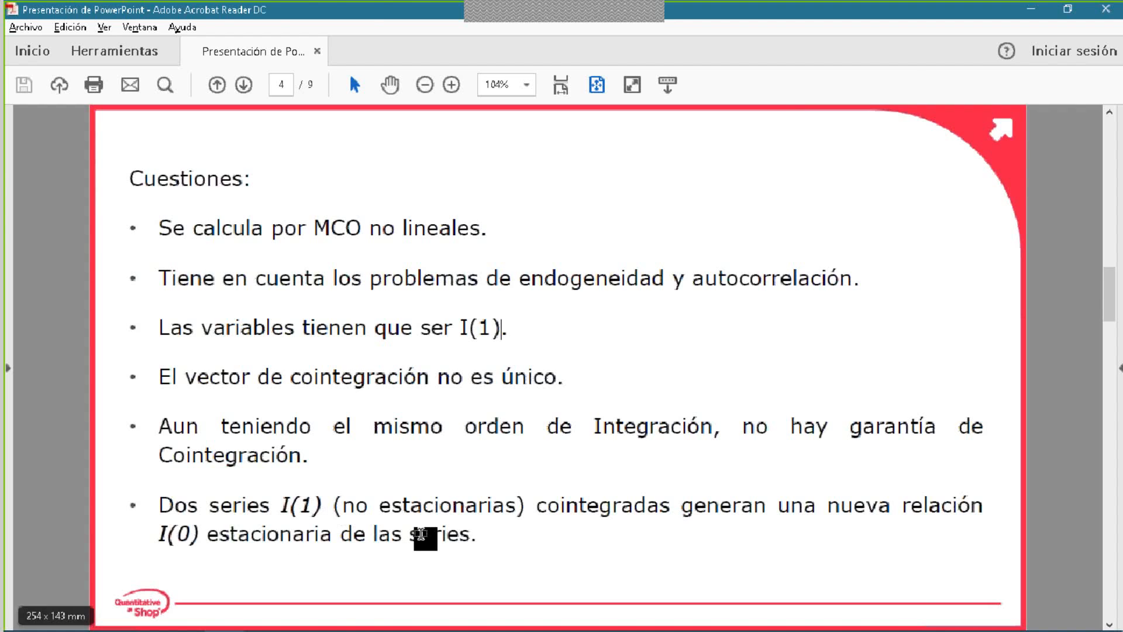
{"action": "key", "text": "alt+Tab"}
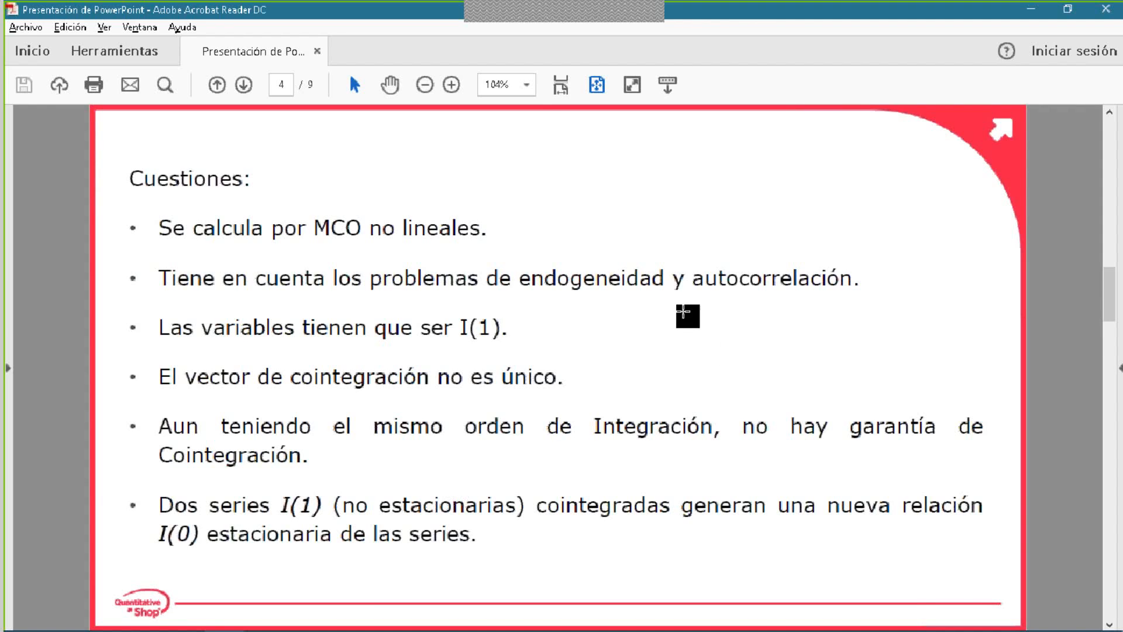
- Highlight the word "endogeneidad" in the second bullet of the "Cuestiones" slide
{"action": "left_click_drag", "start_coordinate": [667, 279], "coordinate": [531, 279]}
{"action": "left_click", "coordinate": [531, 280]}
{"action": "left_click_drag", "start_coordinate": [667, 281], "coordinate": [519, 280]}
- Return to Stata and review the output from the nl command through the D.resid regression on its lags
{"action": "key", "text": "alt+Tab"}
{"action": "scroll", "coordinate": [622, 354], "scroll_direction": "up", "scroll_amount": 10}
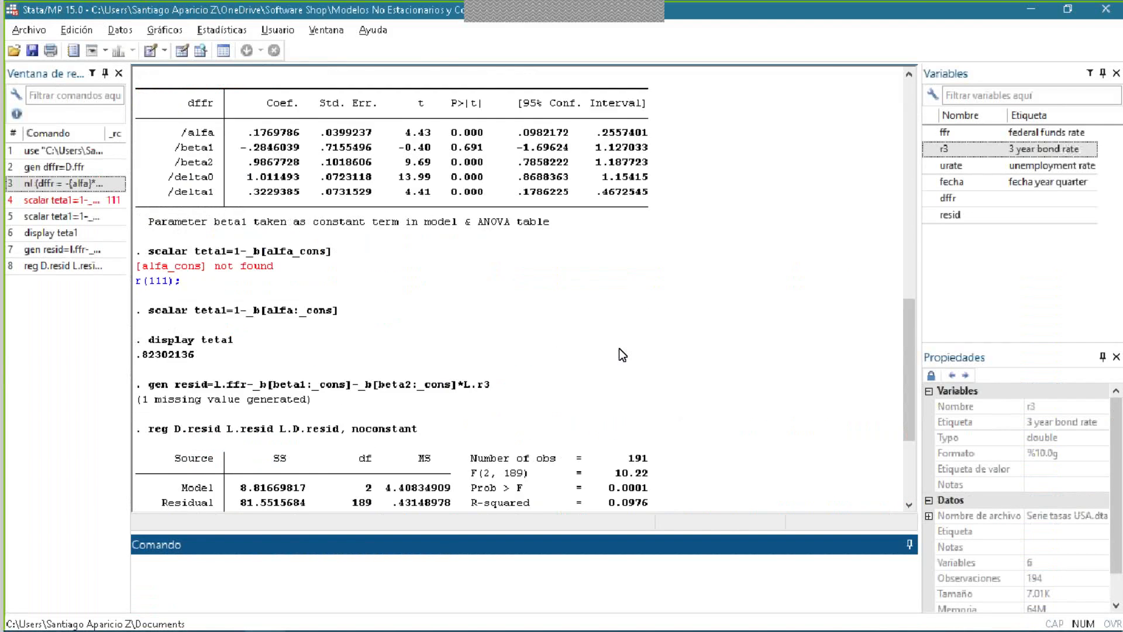
{"action": "scroll", "coordinate": [622, 354], "scroll_direction": "up", "scroll_amount": 15}
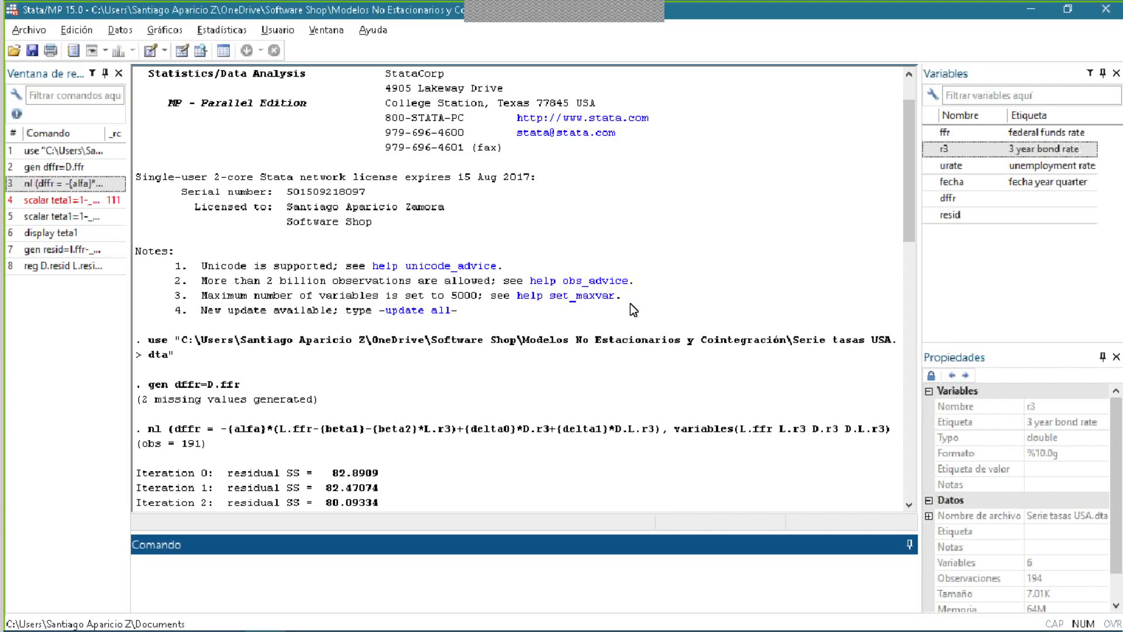
{"action": "scroll", "coordinate": [610, 328], "scroll_direction": "down", "scroll_amount": 20}
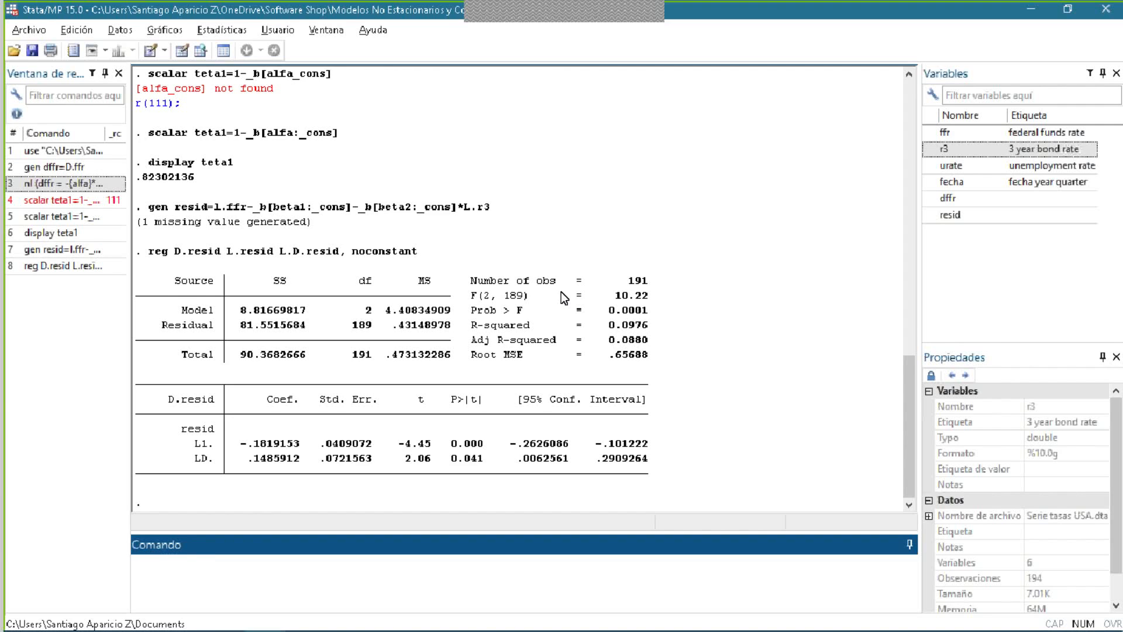
- Switch to the presentation in Adobe Acrobat Reader and advance to the "Modelos de Vectores Autoregresivos (VAR)" slide
{"action": "key", "text": "alt+Tab"}
{"action": "scroll", "coordinate": [560, 293], "scroll_direction": "down", "scroll_amount": 1}
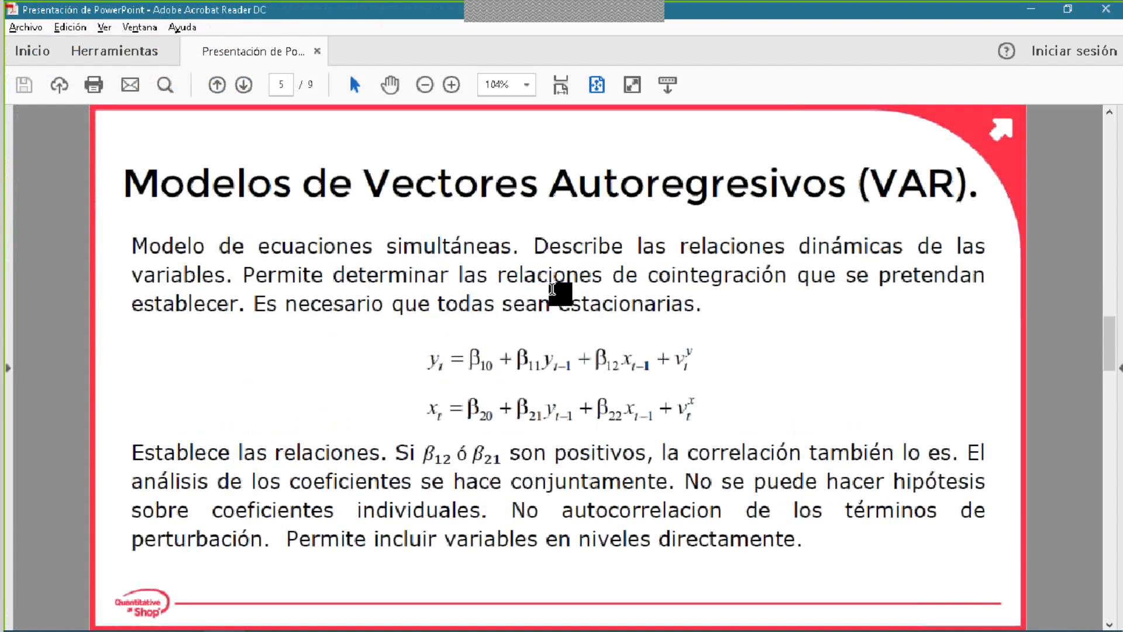
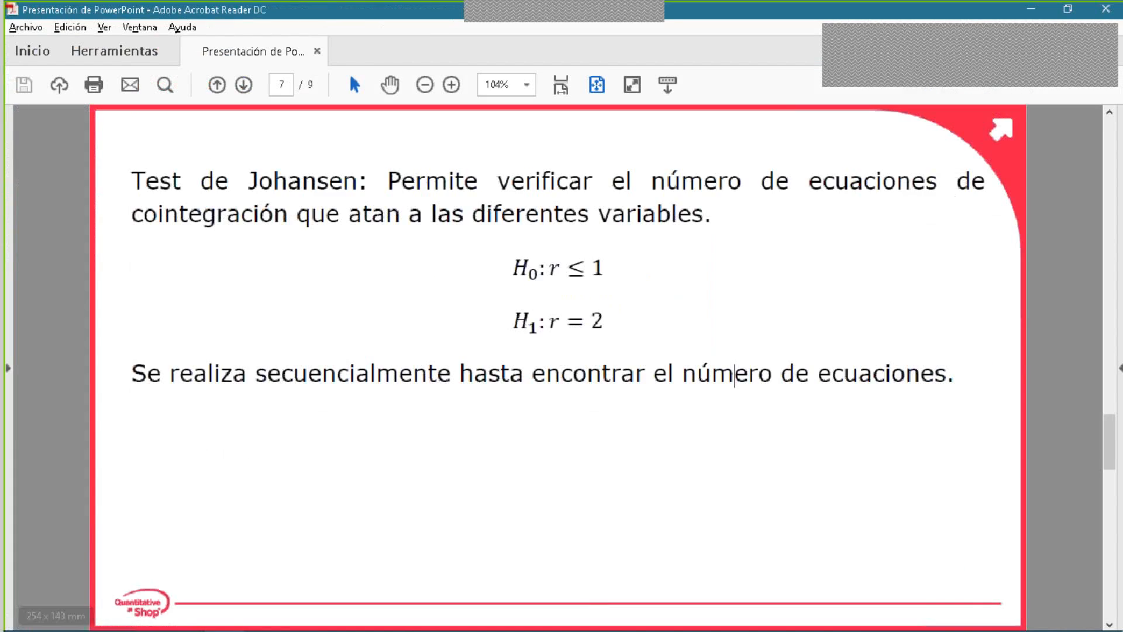
- Launch EViews 10 and dismiss its startup screen
{"action": "key", "text": "super"}
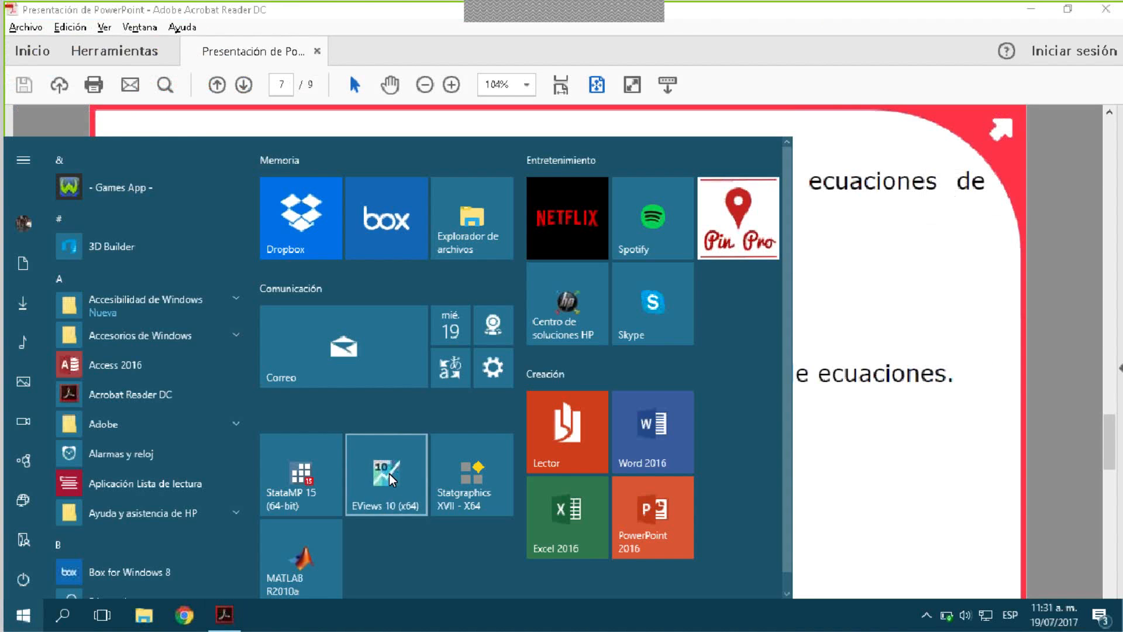
{"action": "left_click", "coordinate": [388, 473]}
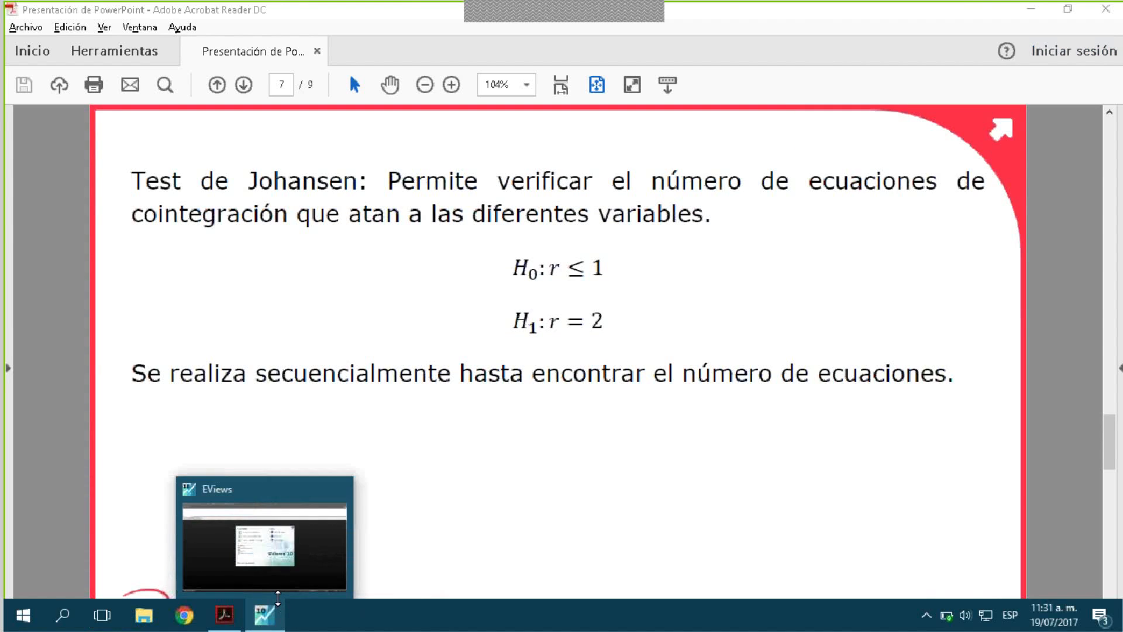
{"action": "left_click", "coordinate": [279, 611]}
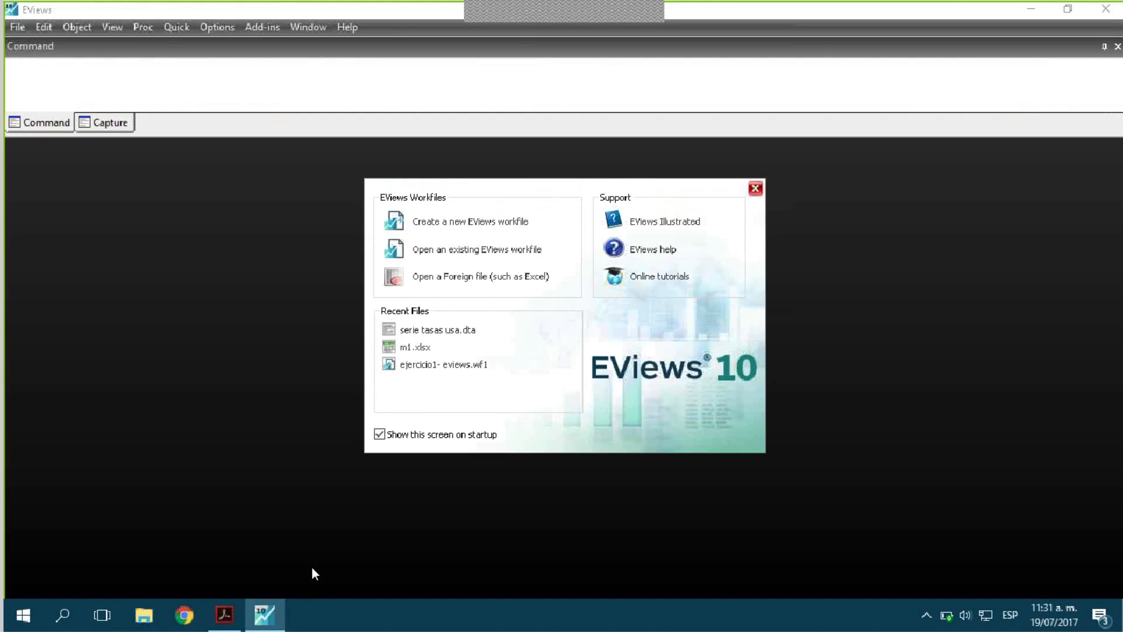
{"action": "left_click", "coordinate": [756, 190]}
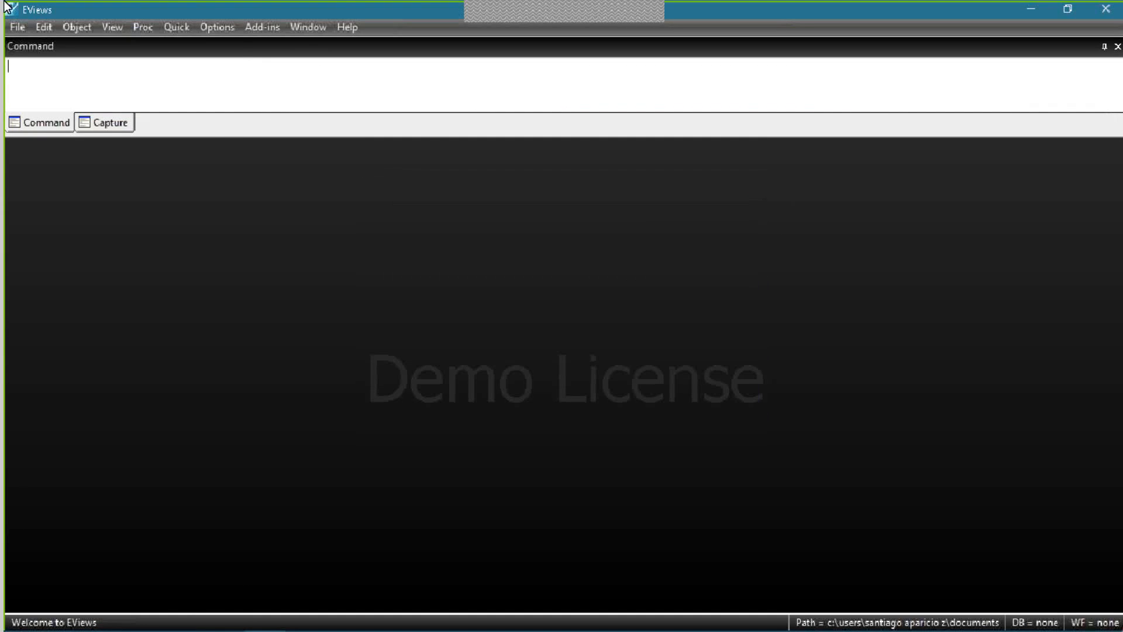
- Import the Stata file "Serie tasas USA.dta" from the "Modelos No Estacionarios y..." folder
{"action": "left_click", "coordinate": [19, 28]}
{"action": "left_click", "coordinate": [177, 2]}
{"action": "left_click", "coordinate": [16, 27]}
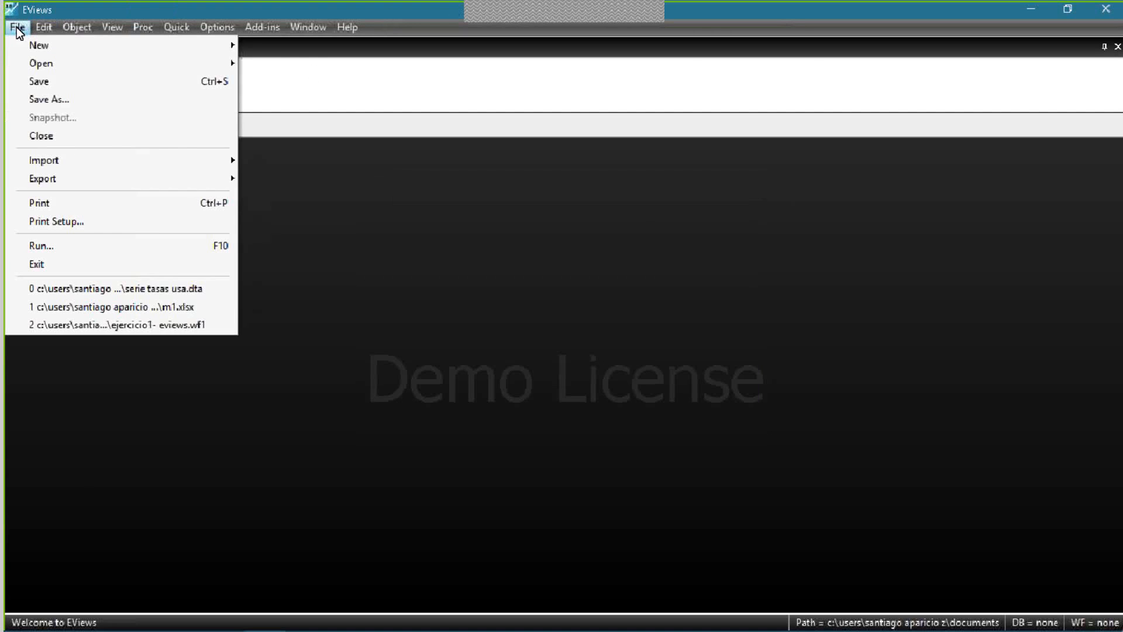
{"action": "mouse_move", "coordinate": [205, 179]}
{"action": "mouse_move", "coordinate": [210, 160]}
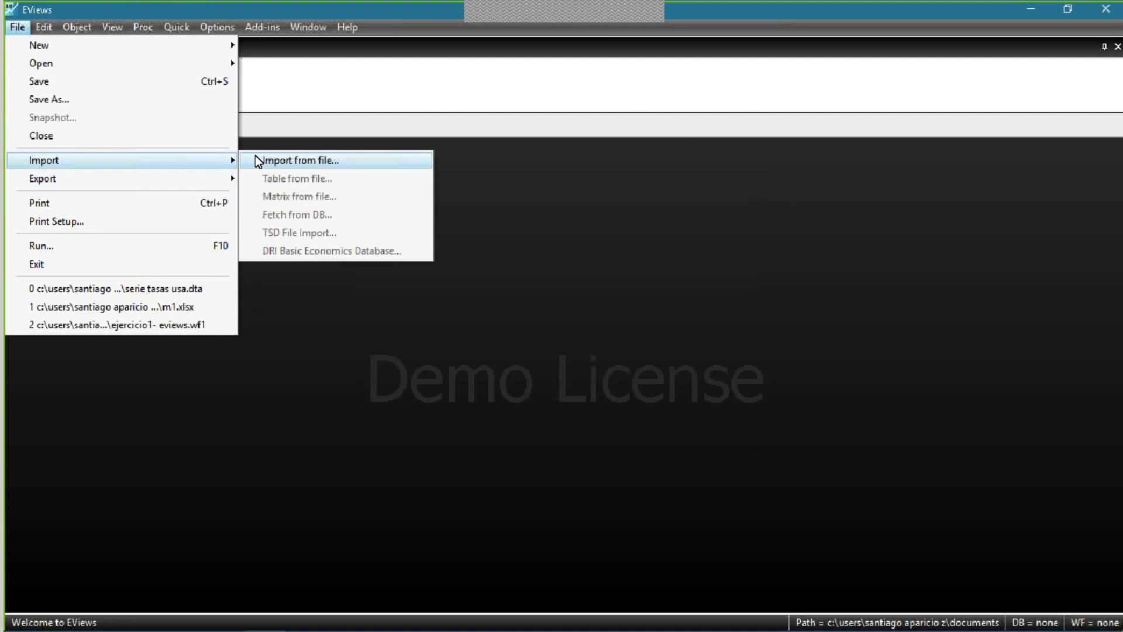
{"action": "left_click", "coordinate": [275, 159]}
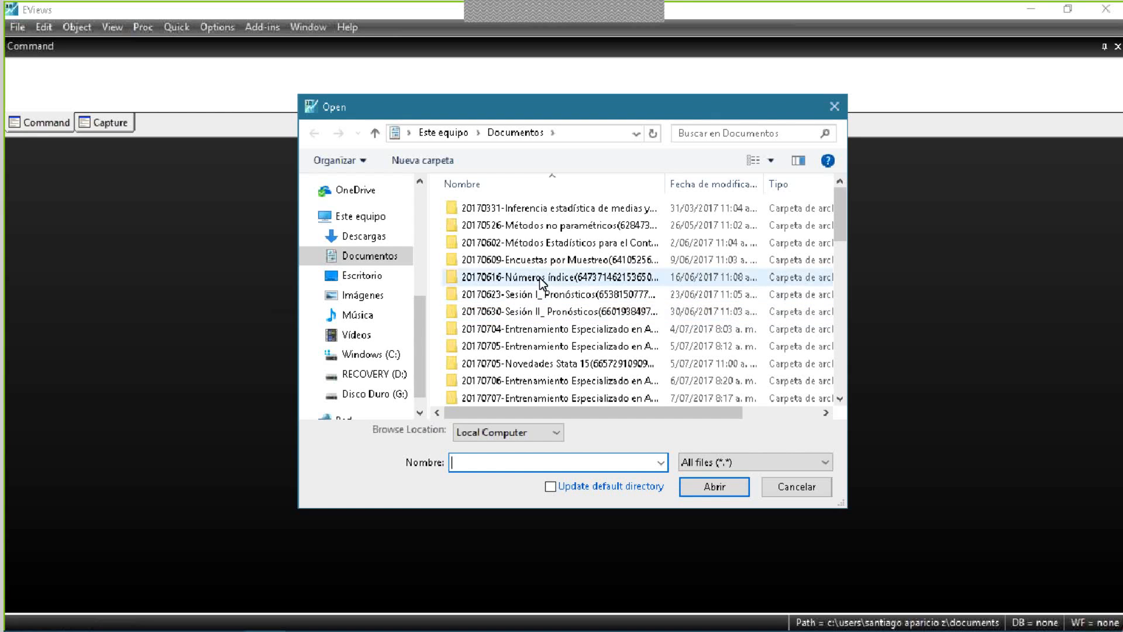
{"action": "scroll", "coordinate": [389, 272], "scroll_direction": "up", "scroll_amount": 2}
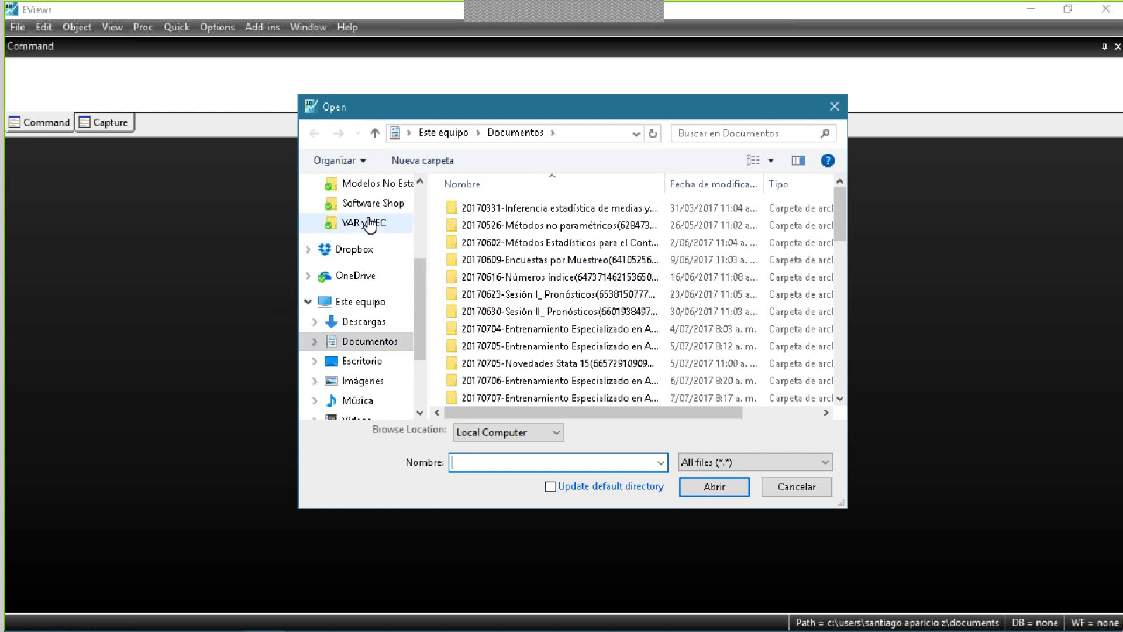
{"action": "left_click", "coordinate": [380, 189]}
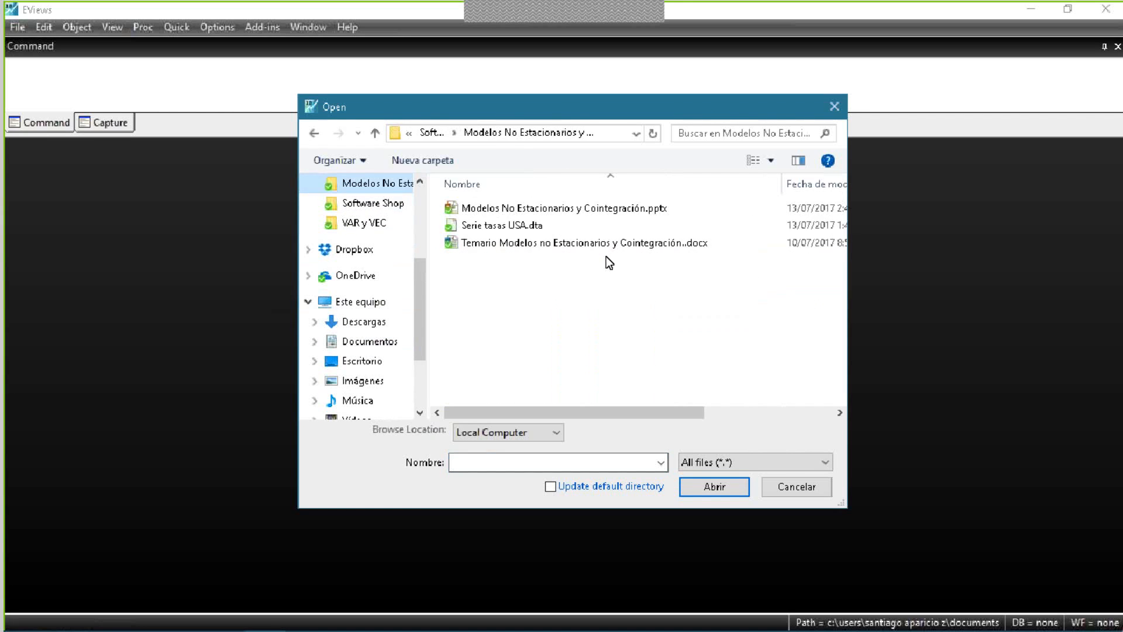
{"action": "left_click", "coordinate": [535, 227]}
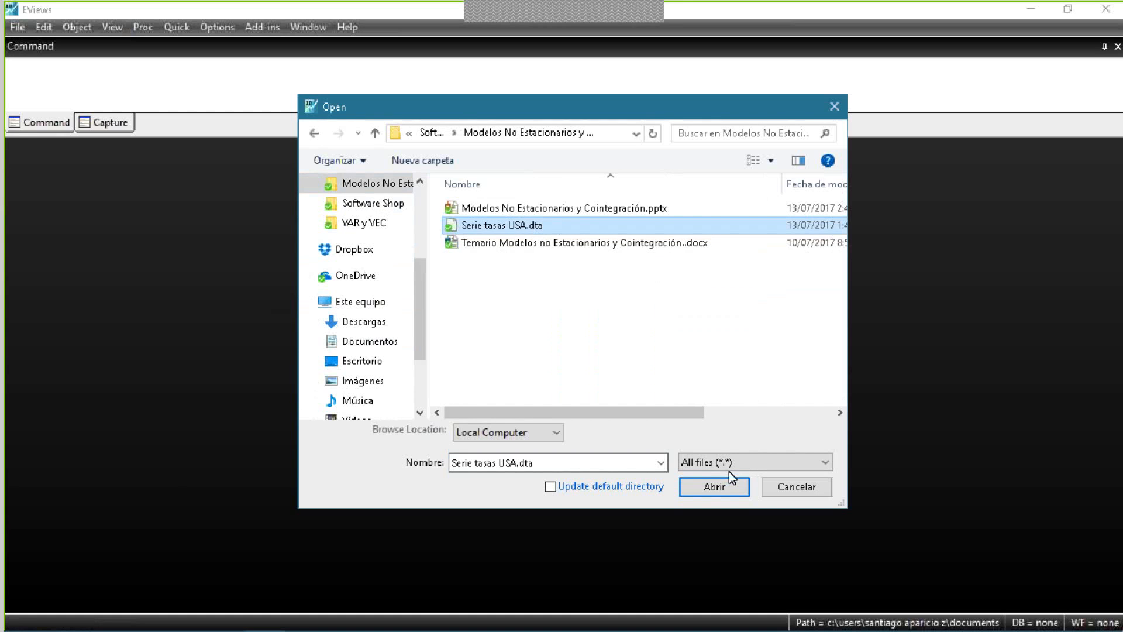
{"action": "left_click", "coordinate": [711, 487]}
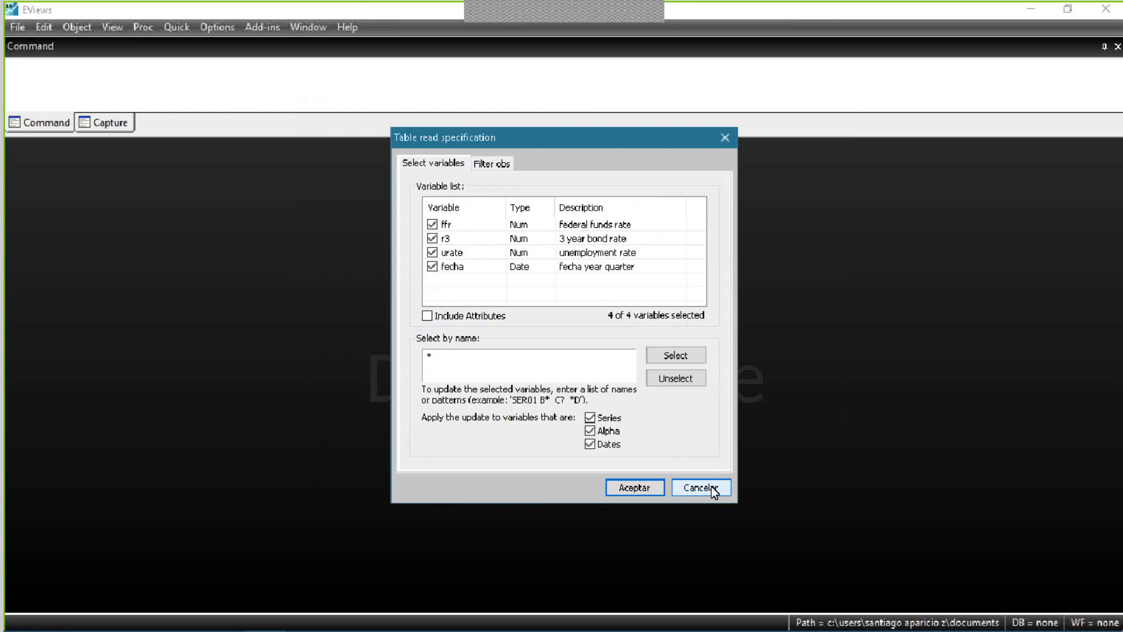
- Exclude urate from the imported variables and create a new workfile dated by fecha, without linking the series to the external source
{"action": "left_click", "coordinate": [433, 255]}
{"action": "left_click", "coordinate": [647, 481]}
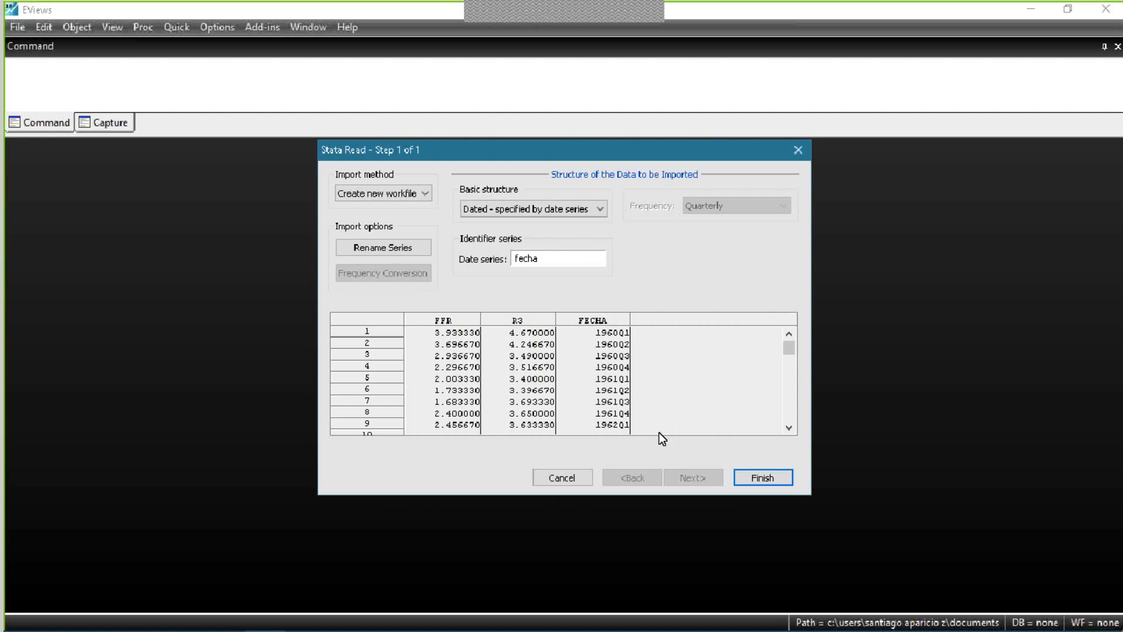
{"action": "left_click", "coordinate": [773, 483]}
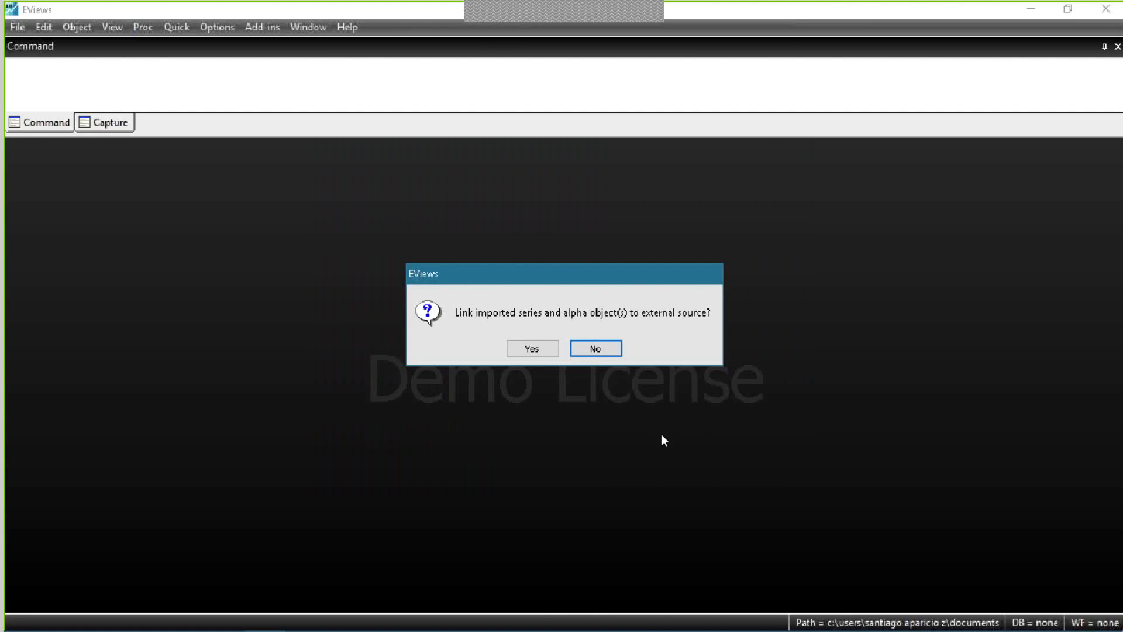
{"action": "left_click", "coordinate": [596, 348]}
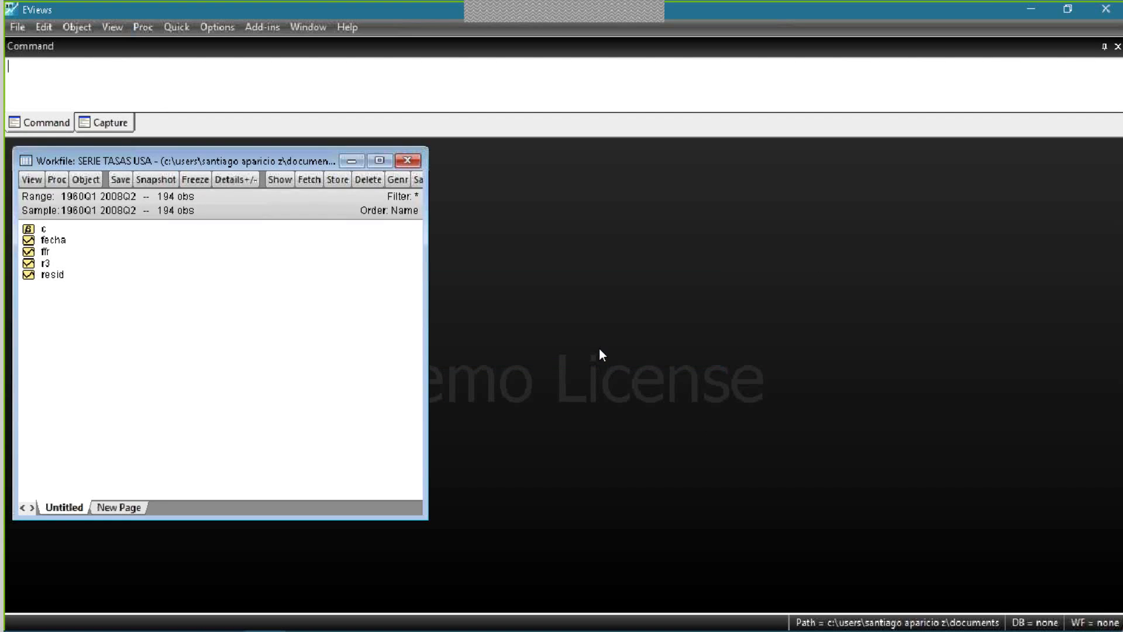
{"action": "mouse_move", "coordinate": [207, 160]}
{"action": "left_mouse_down"}
{"action": "mouse_move", "coordinate": [248, 159]}
{"action": "mouse_move", "coordinate": [225, 159]}
{"action": "left_mouse_up"}
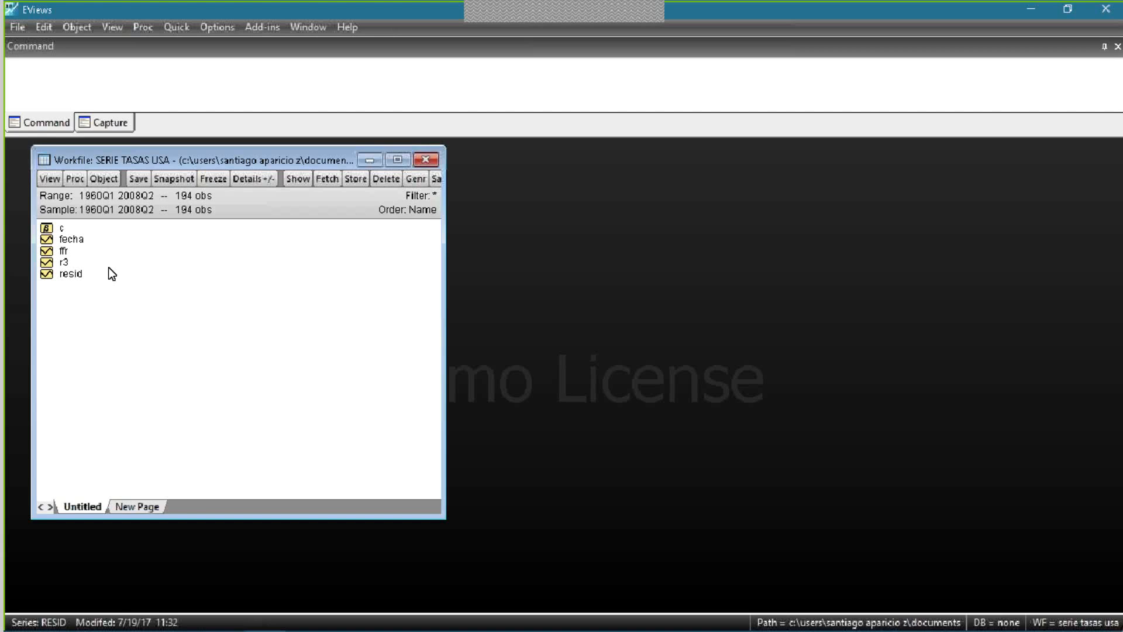
{"action": "key", "text": "ctrl+s"}
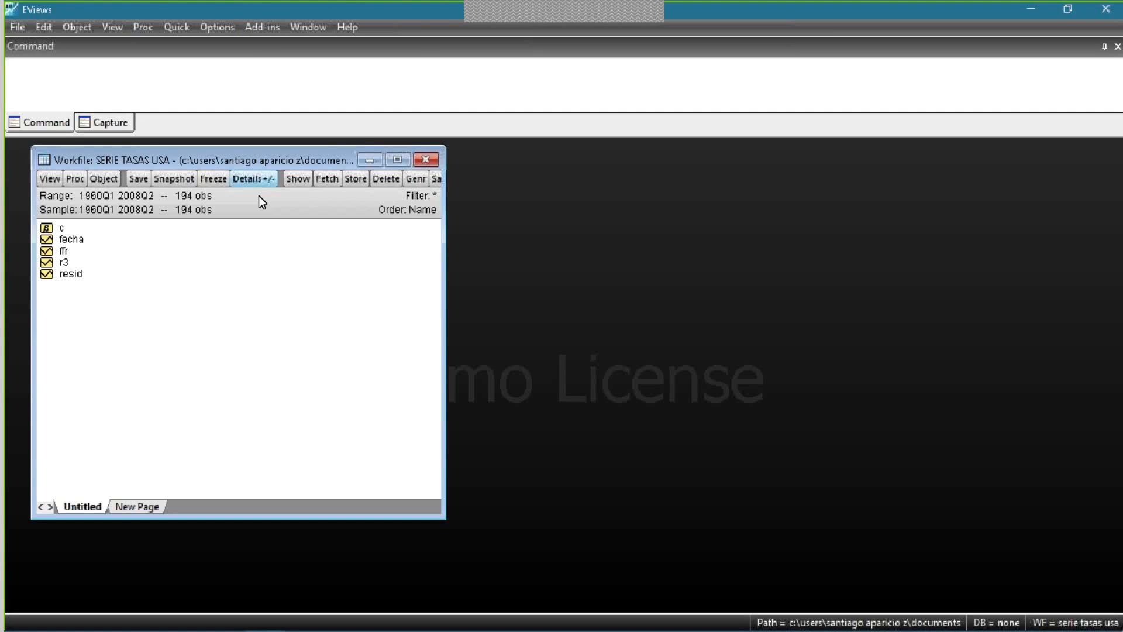
{"action": "left_click", "coordinate": [170, 26]}
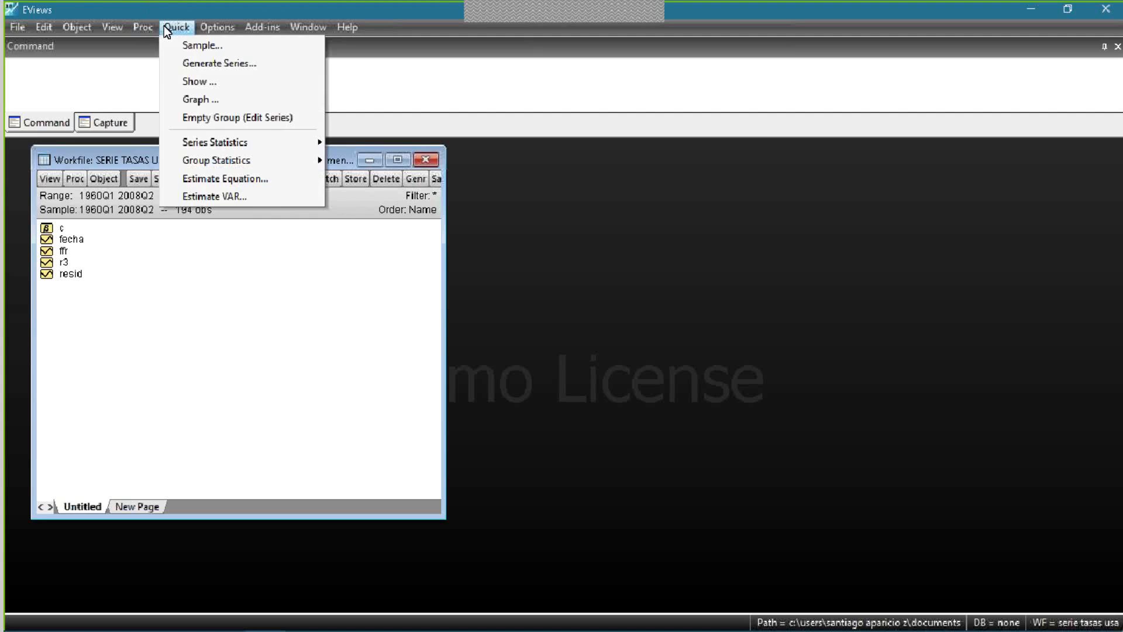
{"action": "left_click", "coordinate": [252, 200]}
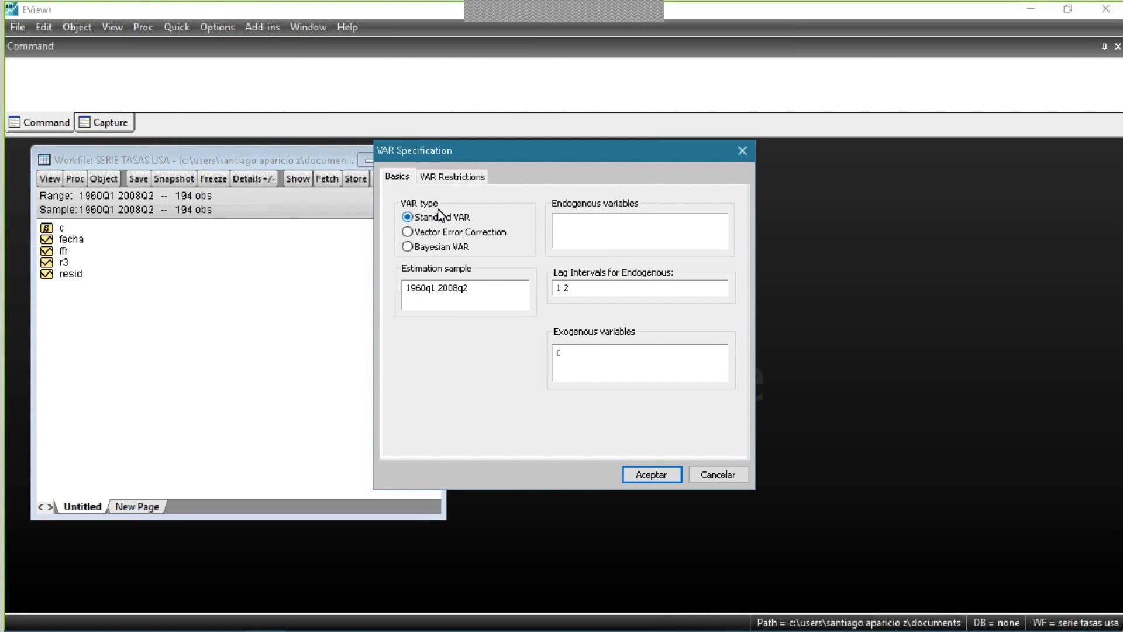
{"action": "left_click", "coordinate": [742, 151]}
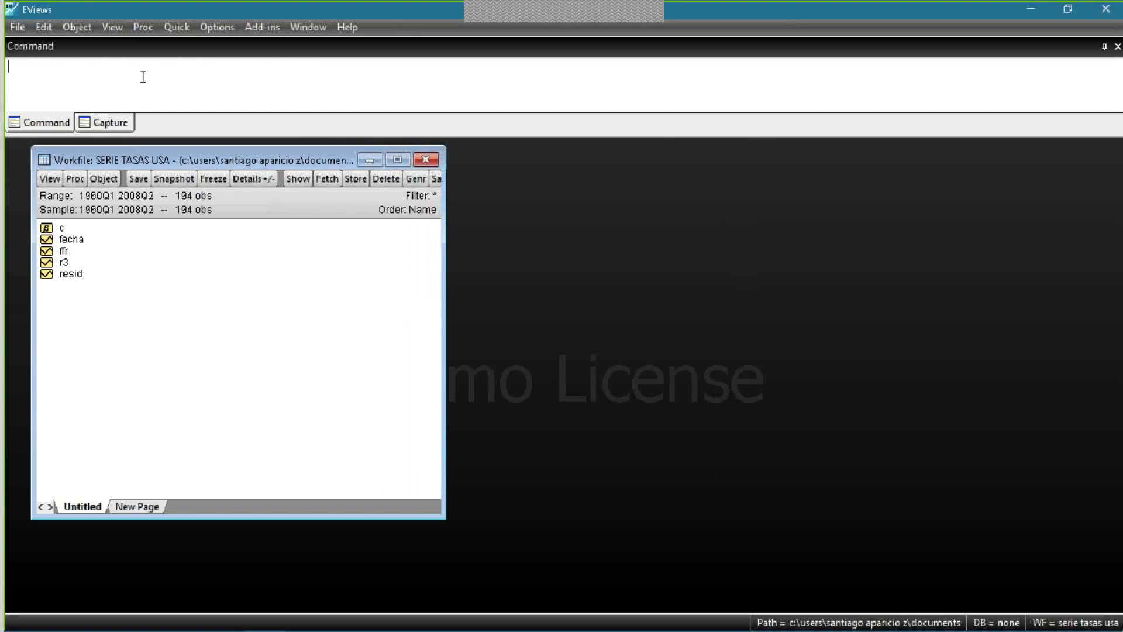
- Open the VAR specification, look at the Vector Error Correction and Bayesian VAR options, and choose Standard VAR
{"action": "left_click", "coordinate": [184, 26]}
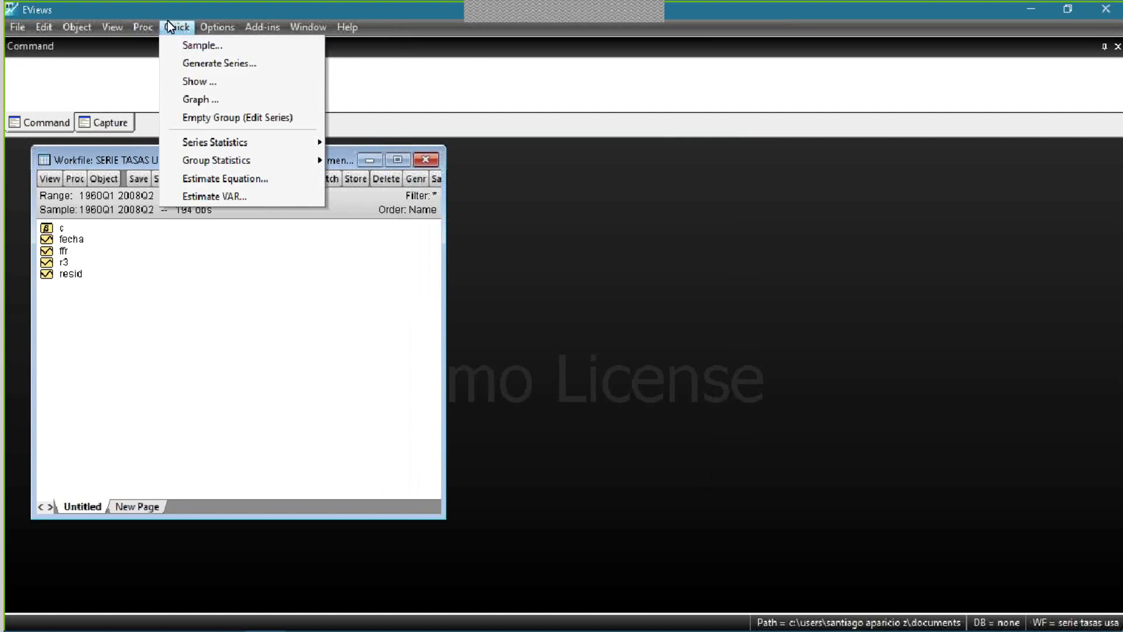
{"action": "left_click", "coordinate": [225, 198]}
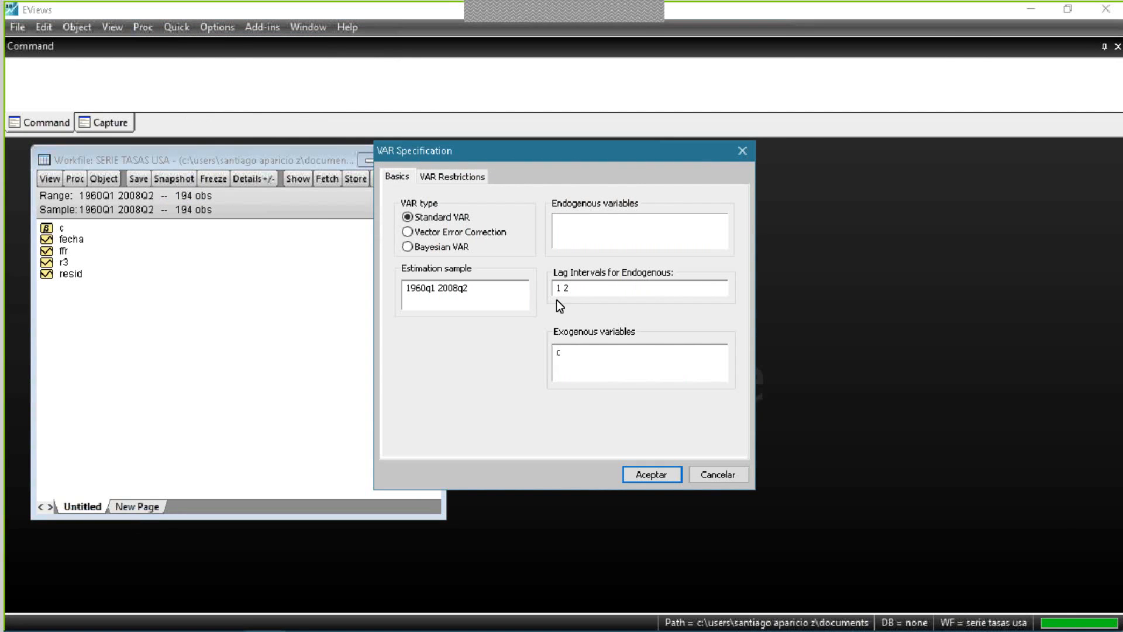
{"action": "left_click", "coordinate": [452, 234]}
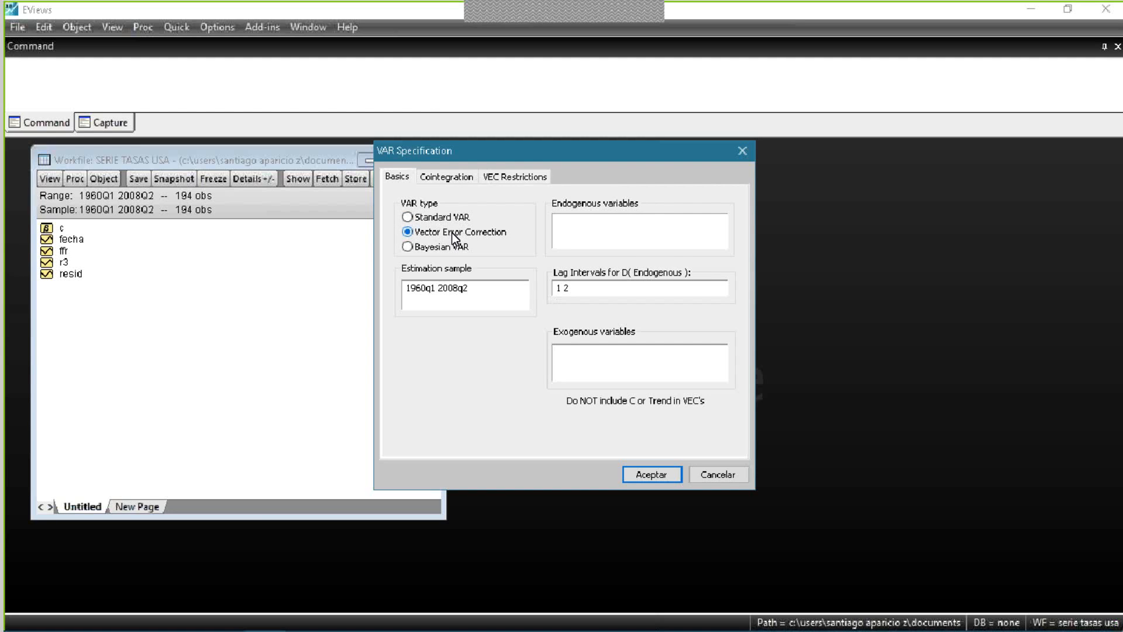
{"action": "left_click", "coordinate": [448, 252]}
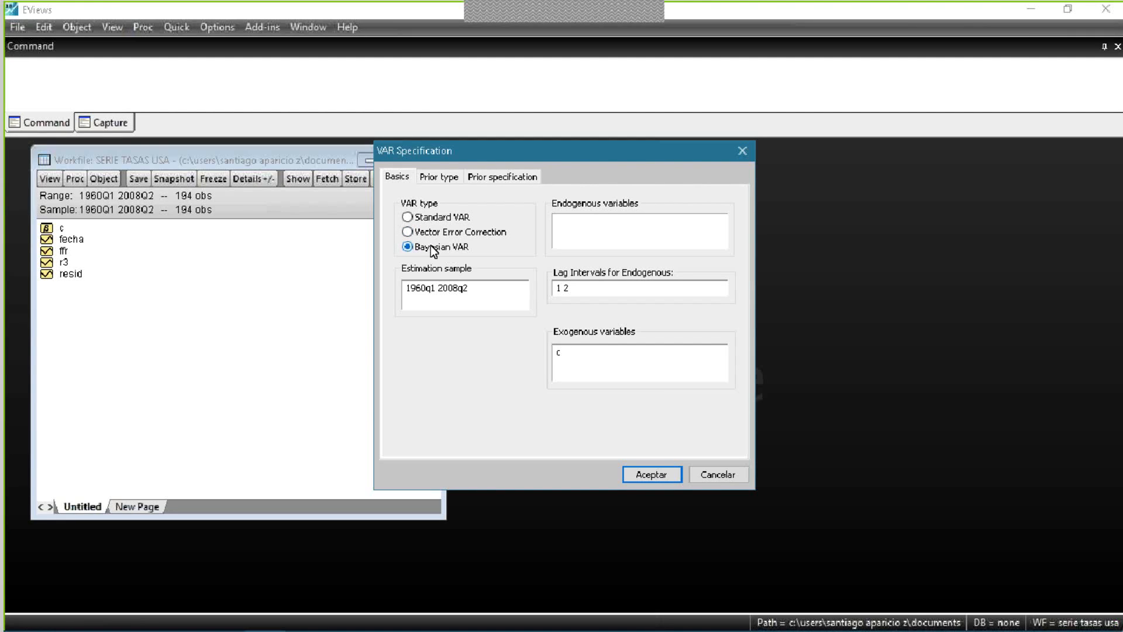
{"action": "left_click", "coordinate": [442, 222]}
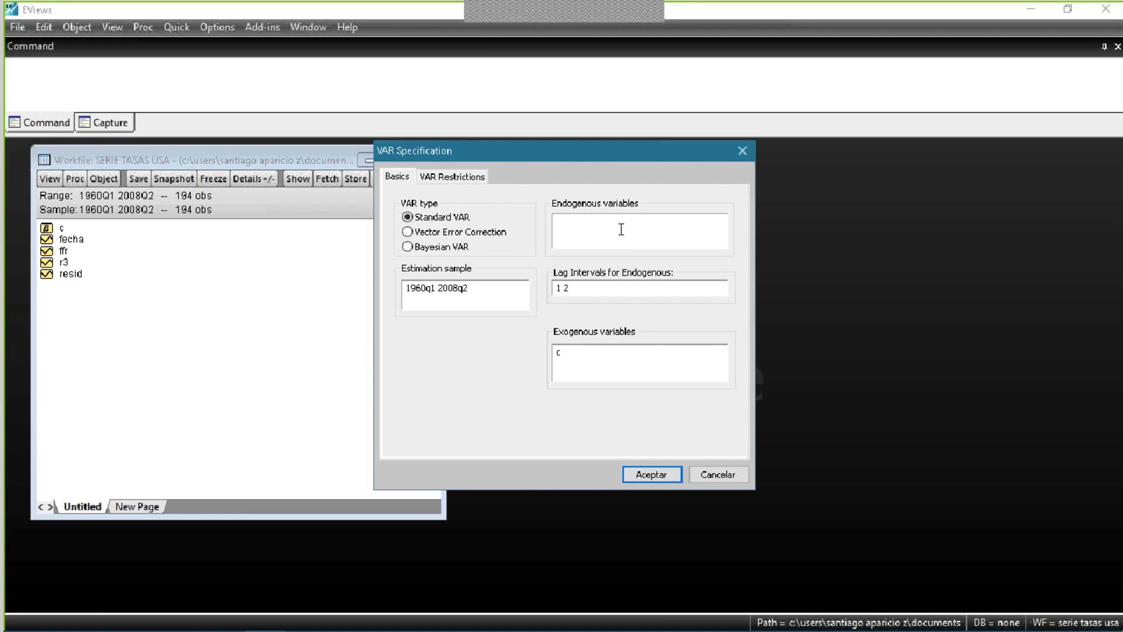
- Set the VAR estimation sample to 1960q1 2008q1
{"action": "left_click", "coordinate": [485, 289]}
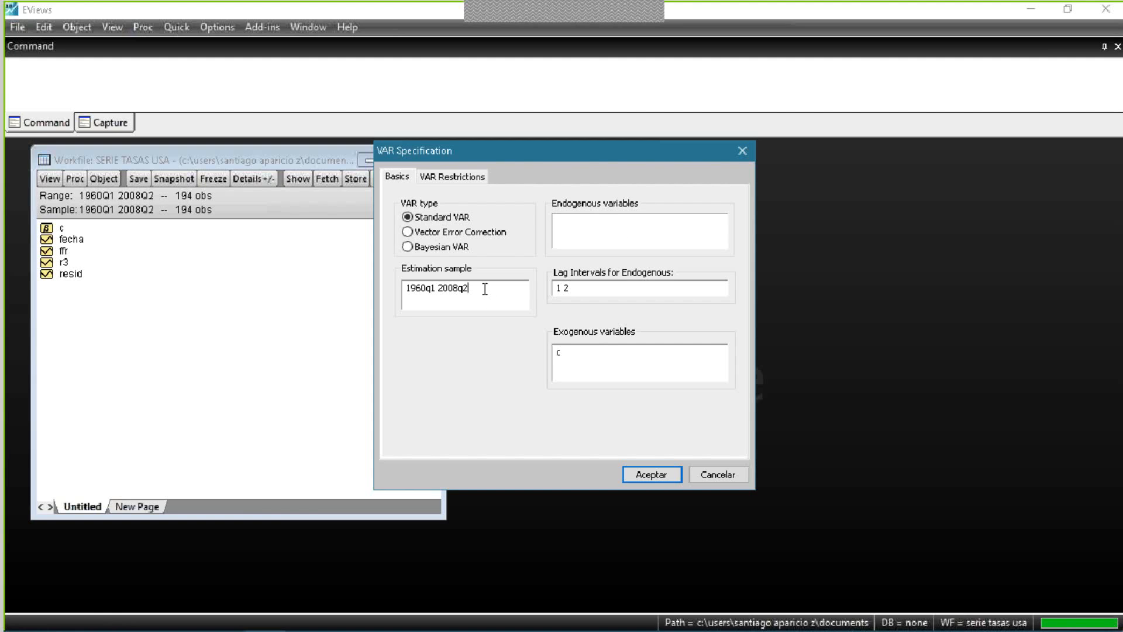
{"action": "key", "text": "BackSpace"}
{"action": "type", "text": "1"}
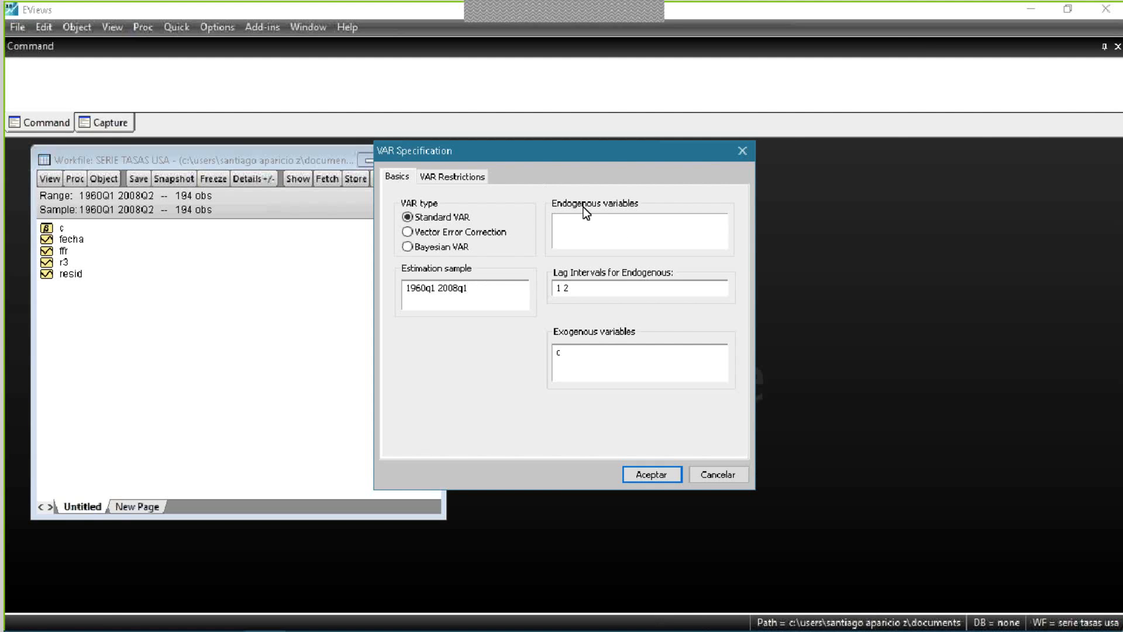
- Enter ffr and r3 as endogenous variables and estimate the VAR with lag intervals 1 2 and exogenous constant c
{"action": "left_click", "coordinate": [588, 225]}
{"action": "type", "text": "f"}
{"action": "key", "text": "BackSpace"}
{"action": "type", "text": "ffr r3"}
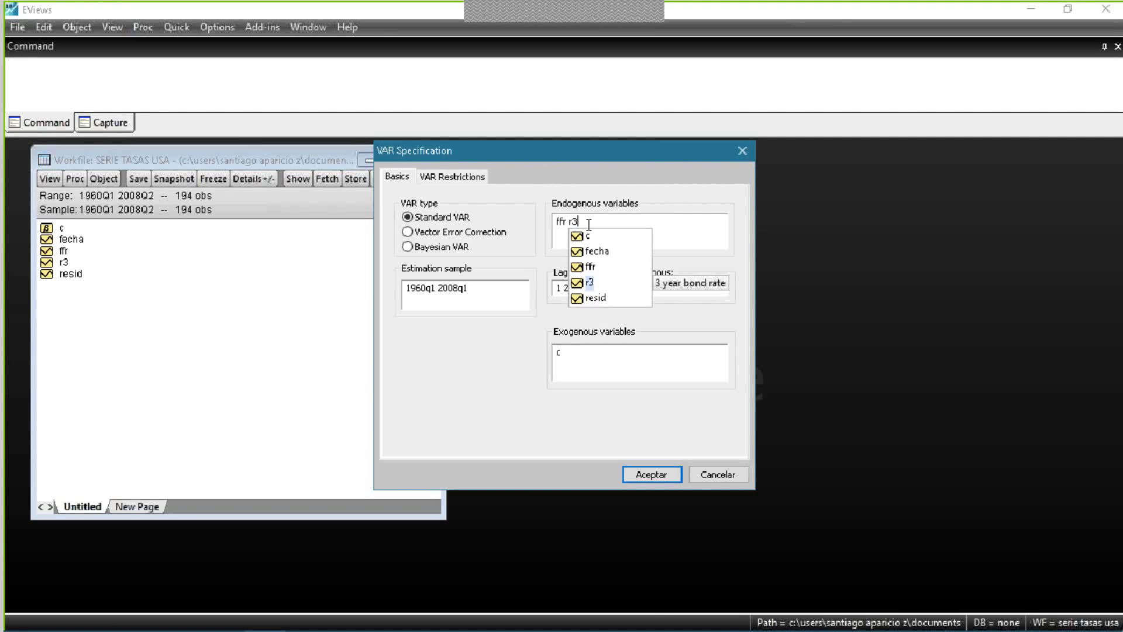
{"action": "left_click", "coordinate": [682, 223]}
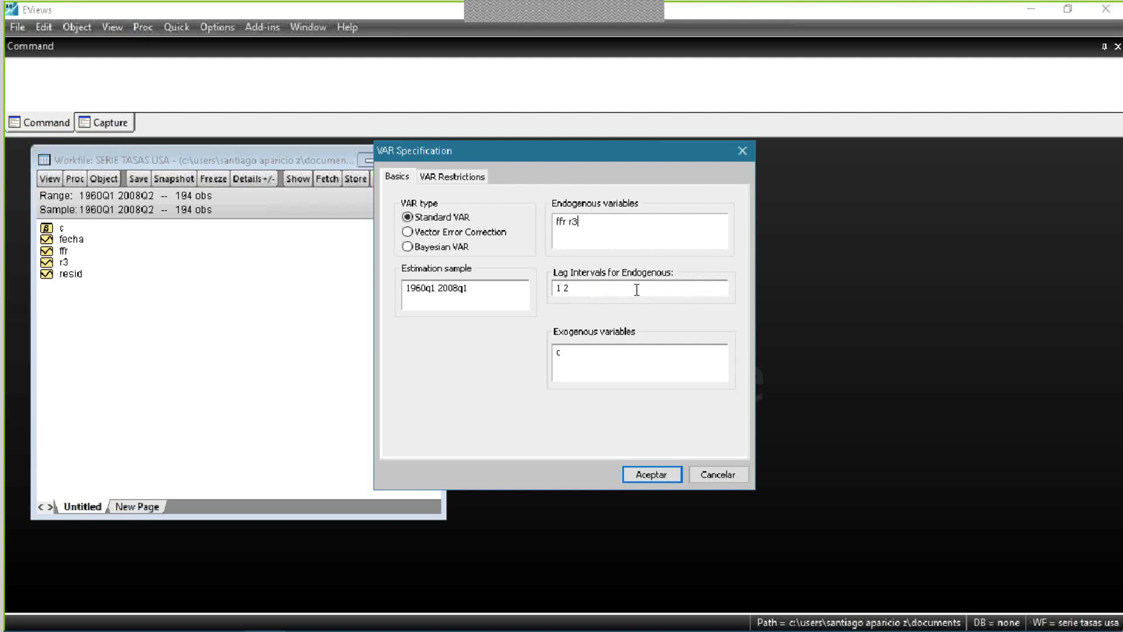
{"action": "left_click", "coordinate": [668, 287]}
{"action": "left_click", "coordinate": [604, 357]}
{"action": "left_click", "coordinate": [649, 478]}
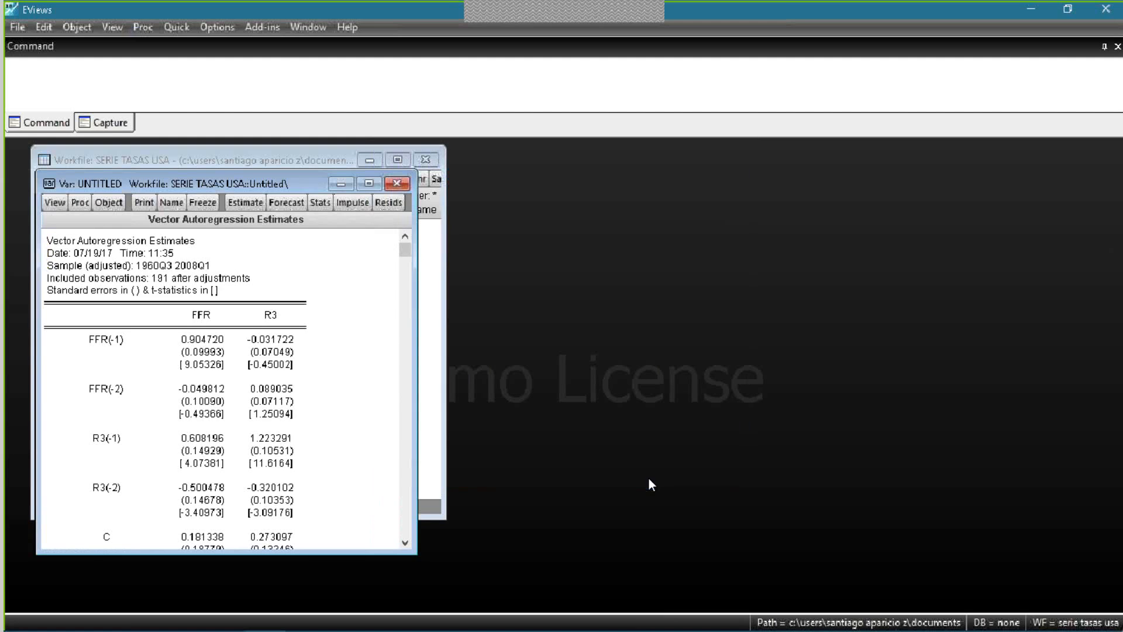
- Maximize the VAR estimates window and review the coefficients and the fit statistics below them
{"action": "left_click", "coordinate": [369, 184]}
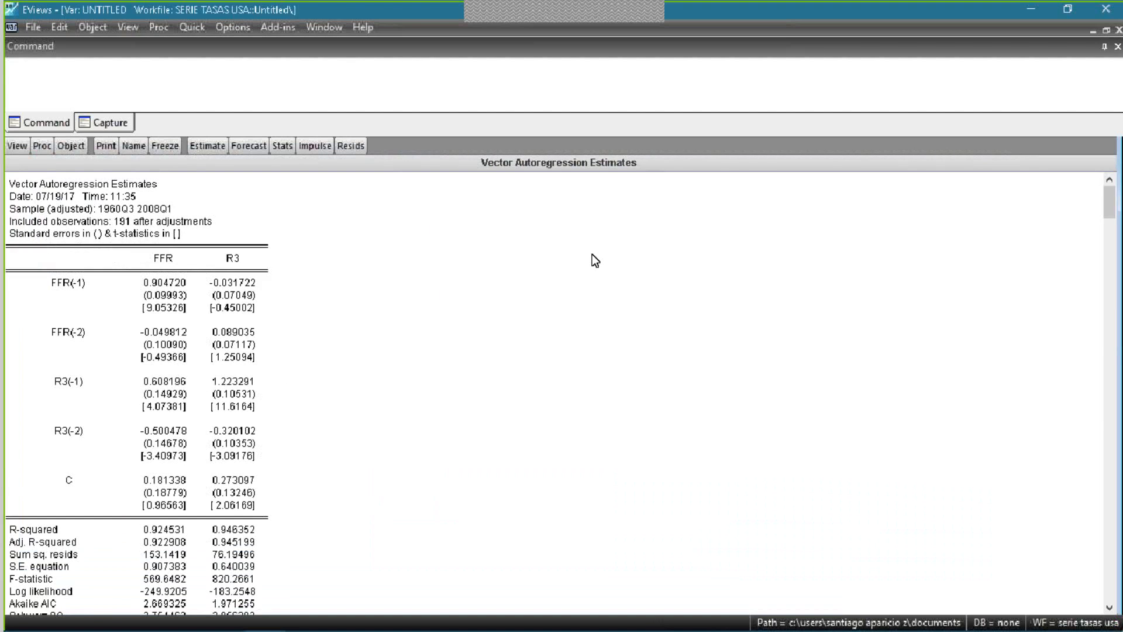
{"action": "scroll", "coordinate": [544, 287], "scroll_direction": "down", "scroll_amount": 1}
{"action": "scroll", "coordinate": [530, 322], "scroll_direction": "up", "scroll_amount": 1}
{"action": "scroll", "coordinate": [184, 315], "scroll_direction": "down", "scroll_amount": 3}
{"action": "left_click_drag", "start_coordinate": [17, 384], "coordinate": [110, 496]}
{"action": "left_click", "coordinate": [110, 496]}
- Examine the log likelihood row and compare the Akaike AIC of the FFR and R3 equations
{"action": "left_click", "coordinate": [40, 443]}
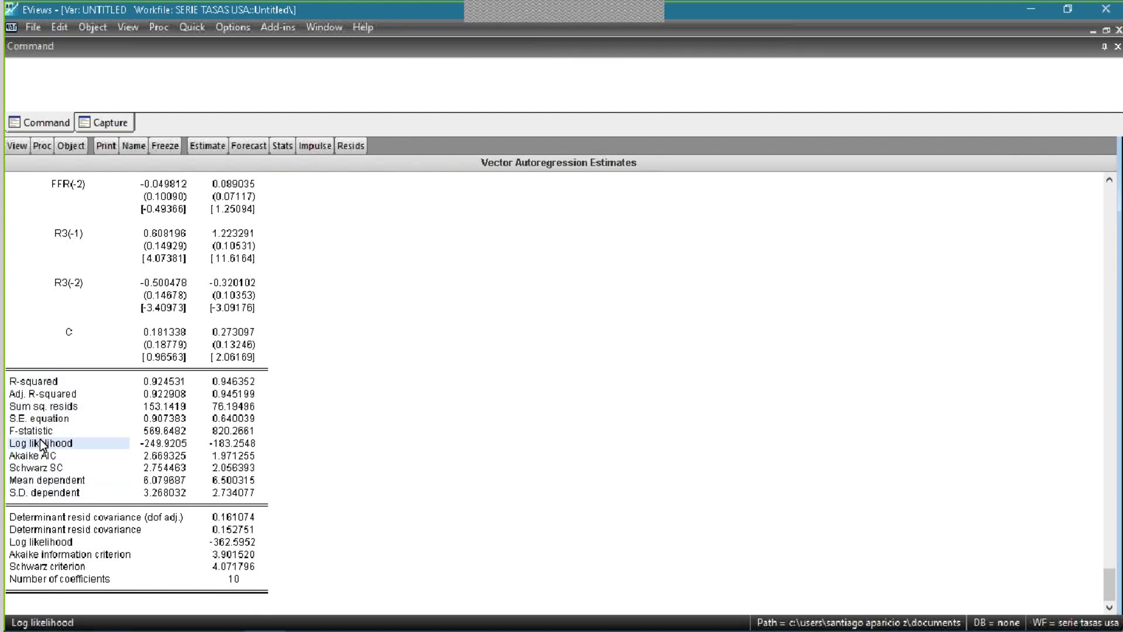
{"action": "left_click", "coordinate": [28, 457]}
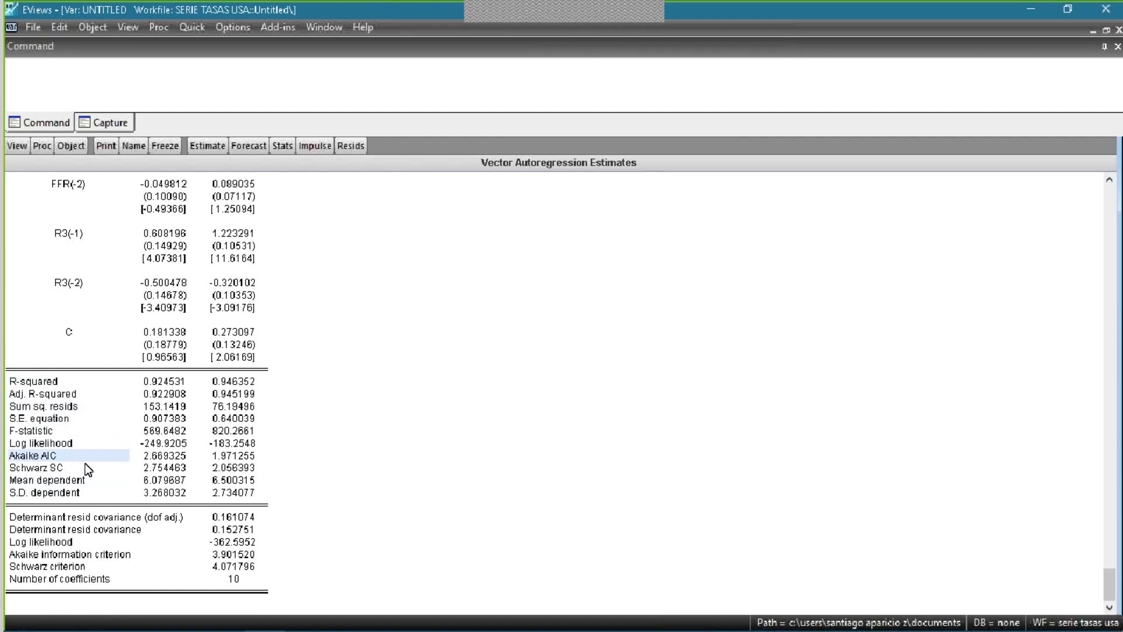
{"action": "left_click", "coordinate": [173, 453]}
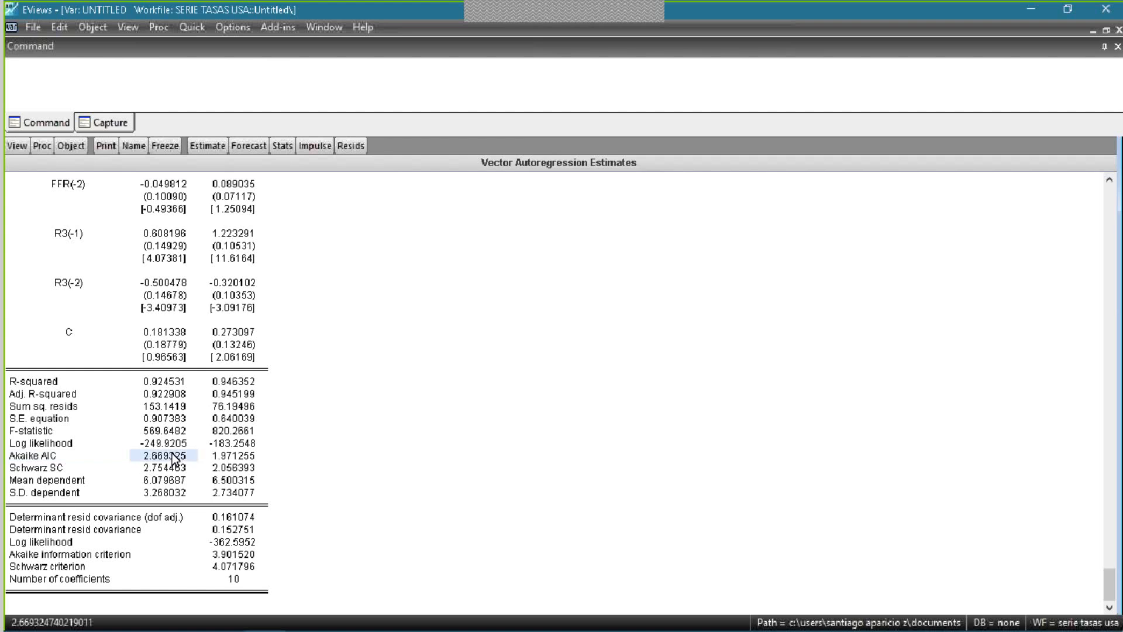
{"action": "left_click", "coordinate": [234, 459]}
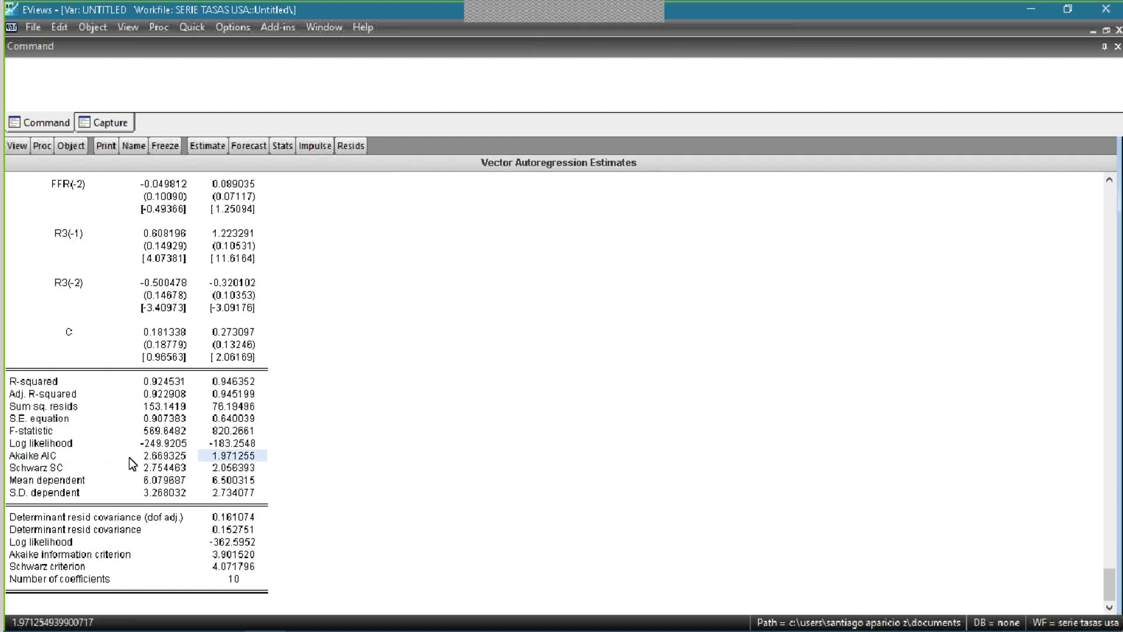
{"action": "left_click", "coordinate": [164, 455]}
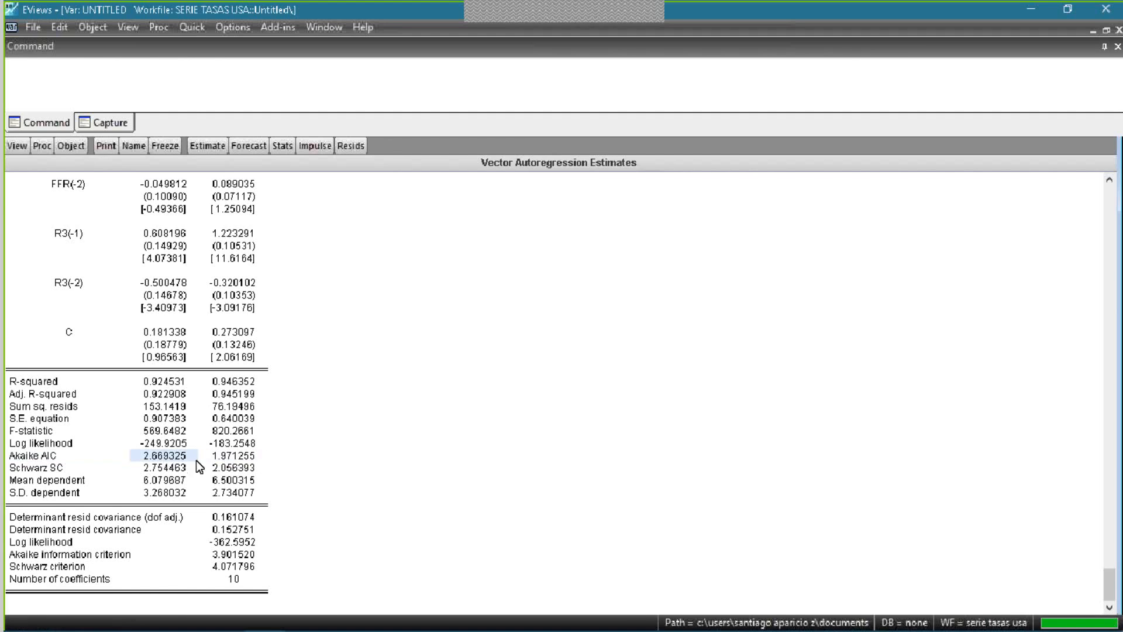
- Examine the R3 equation's Akaike AIC, the system's Schwarz criterion and the number of coefficients
{"action": "left_click", "coordinate": [212, 456]}
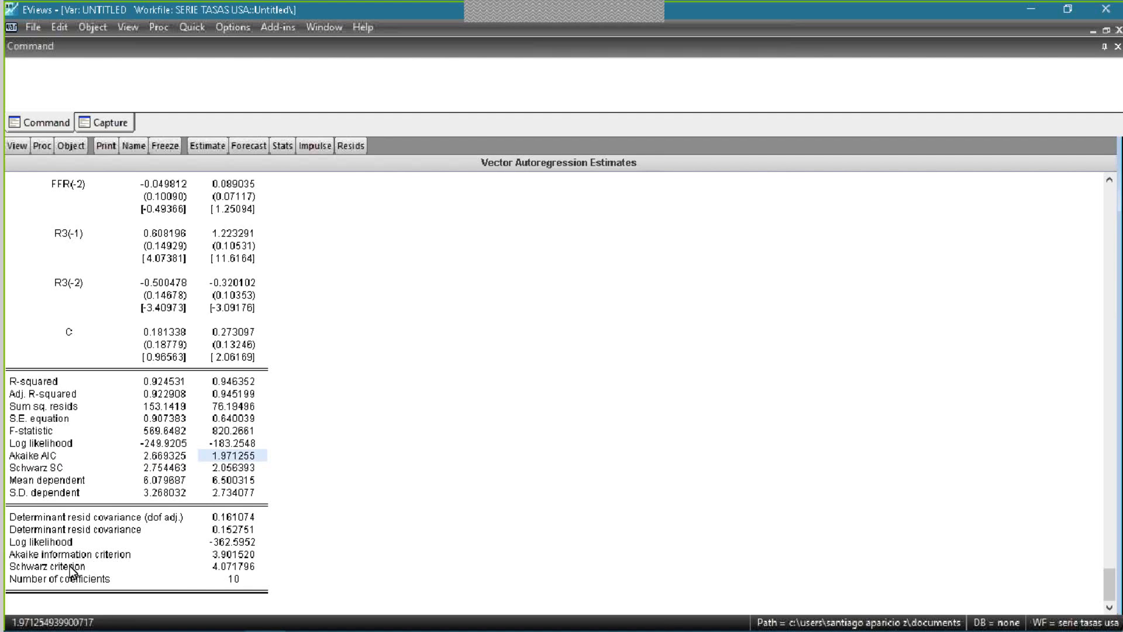
{"action": "left_click", "coordinate": [248, 566]}
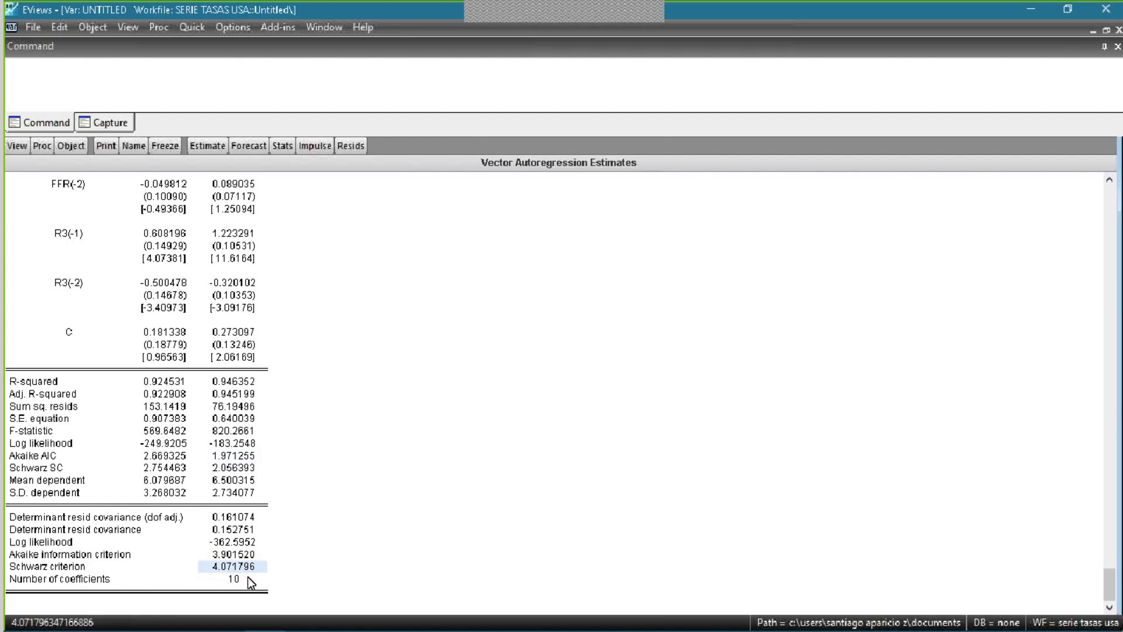
{"action": "left_click", "coordinate": [234, 579]}
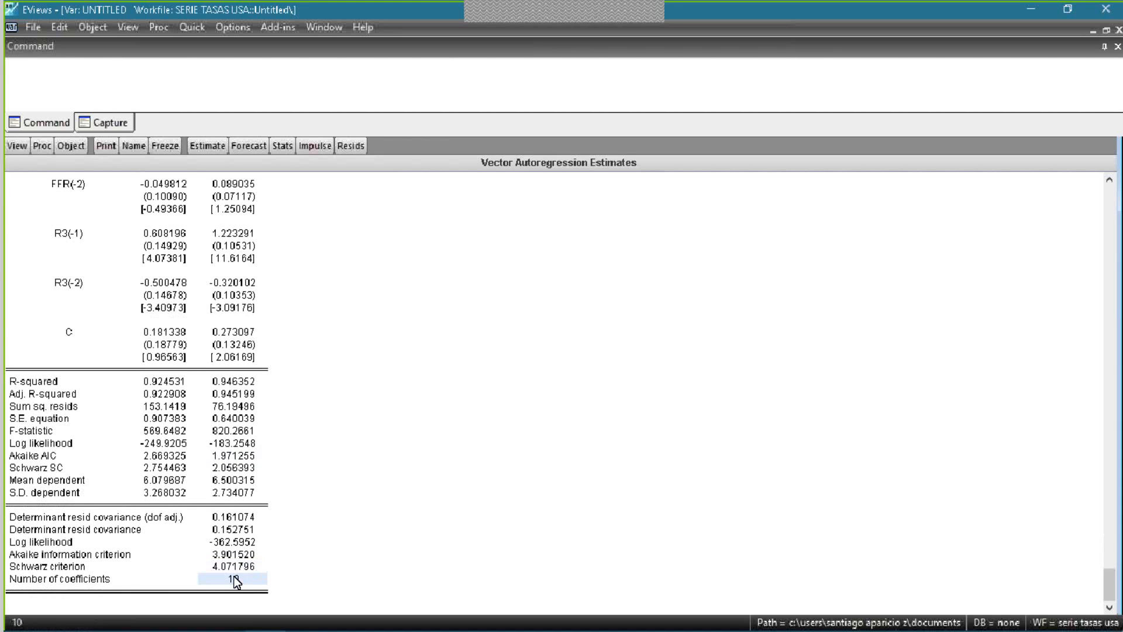
- Examine the FFR and R3 equation columns and compare the FFR(-1) coefficients, standard errors and t-statistics
{"action": "scroll", "coordinate": [256, 581], "scroll_direction": "up", "scroll_amount": 4}
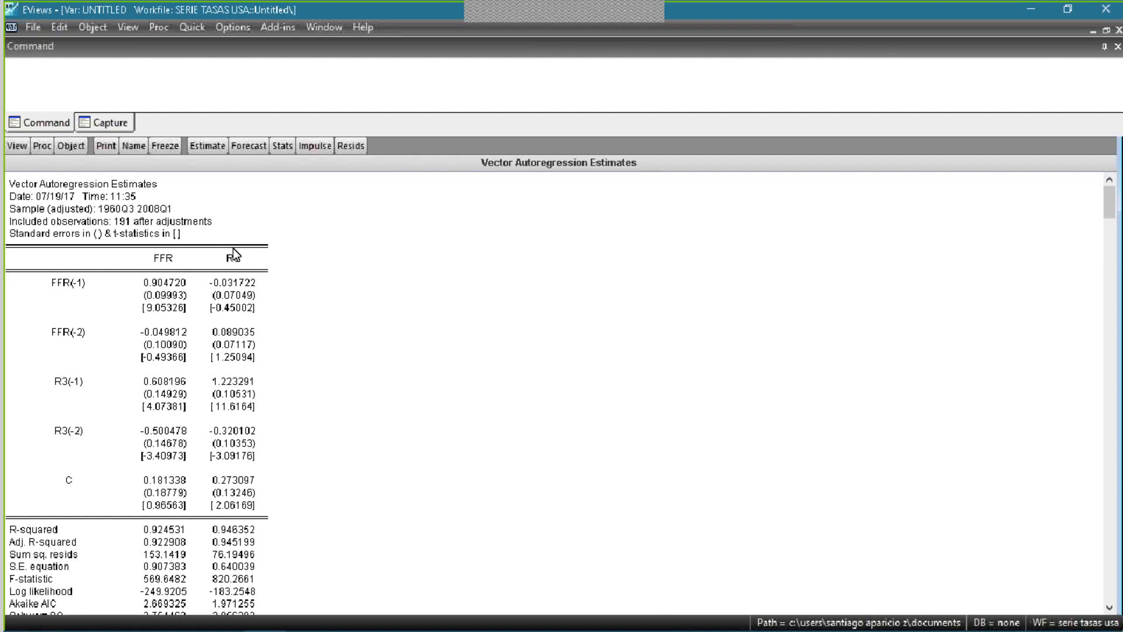
{"action": "left_click", "coordinate": [170, 259]}
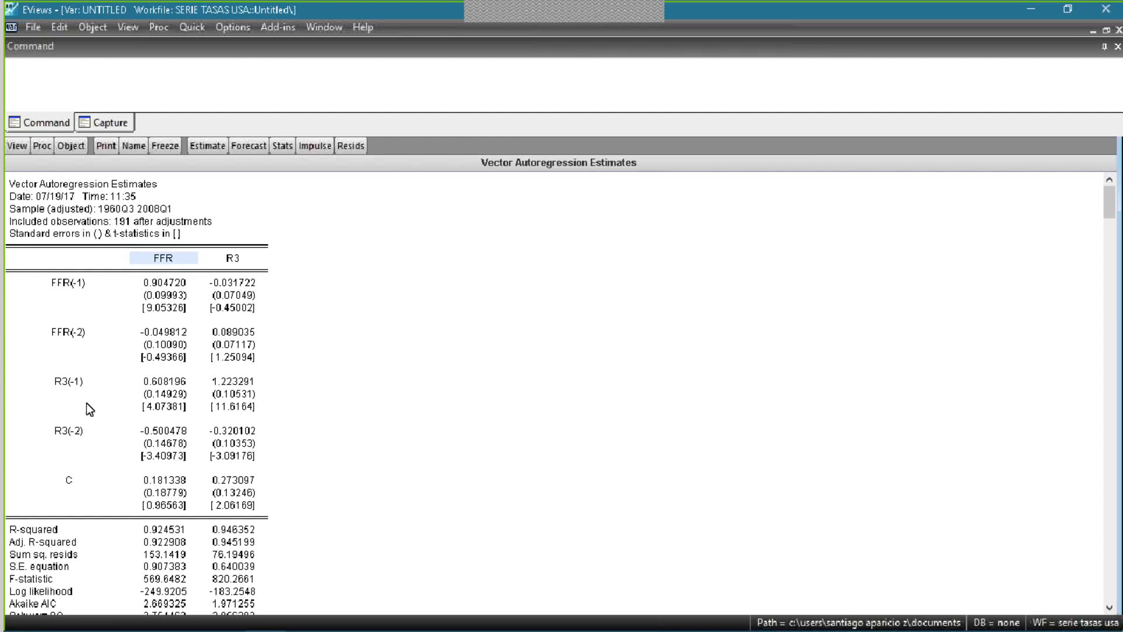
{"action": "left_click", "coordinate": [236, 259]}
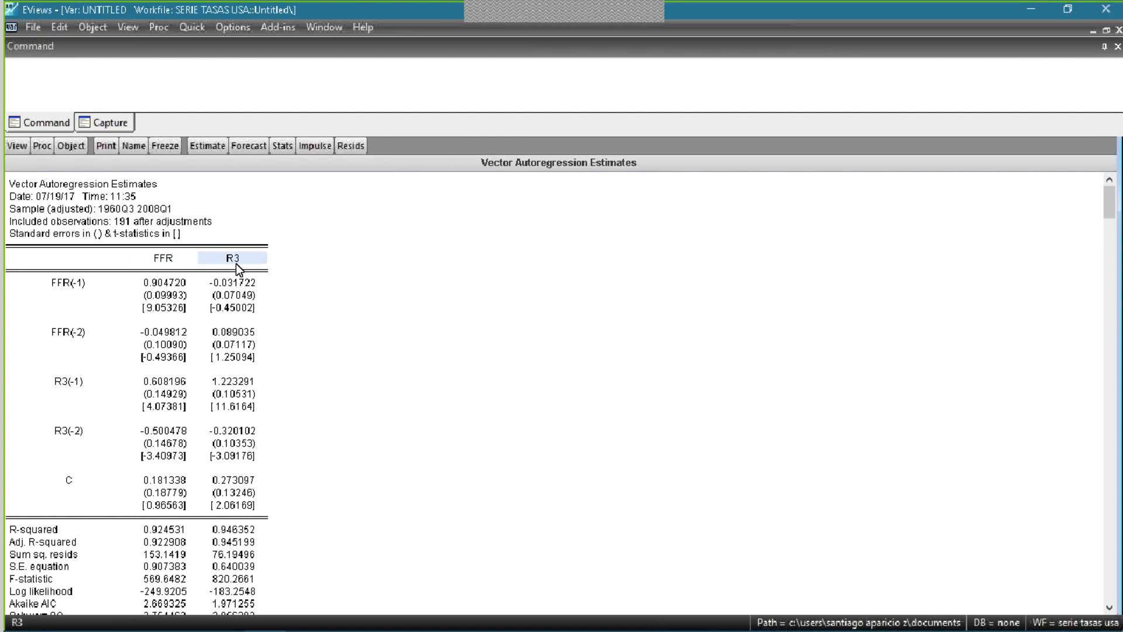
{"action": "left_click", "coordinate": [236, 295]}
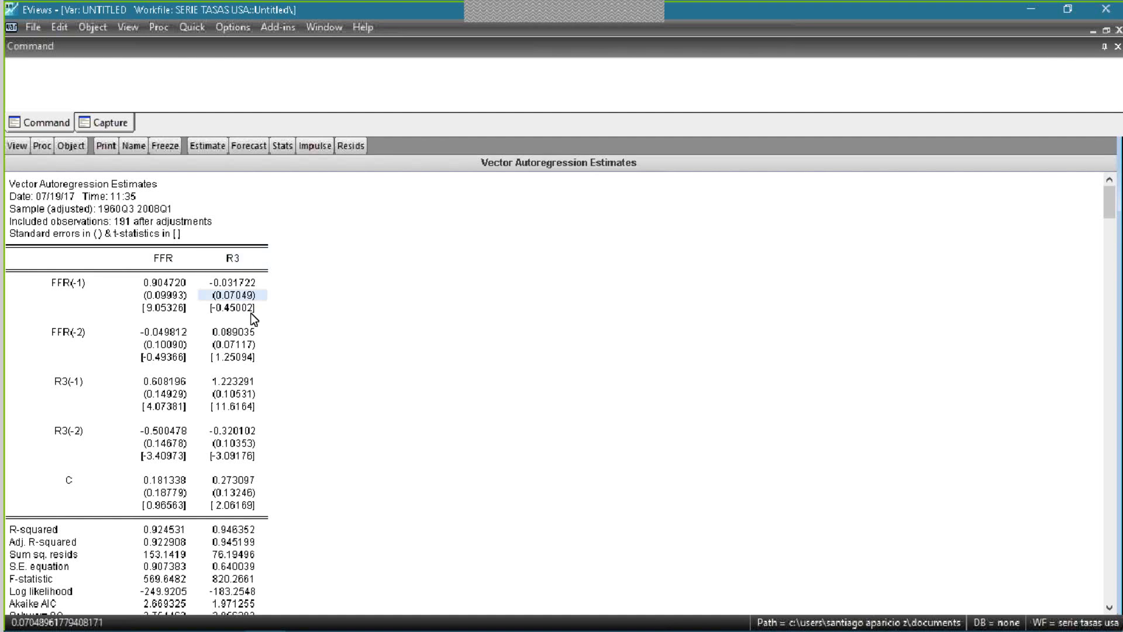
{"action": "left_click", "coordinate": [181, 283]}
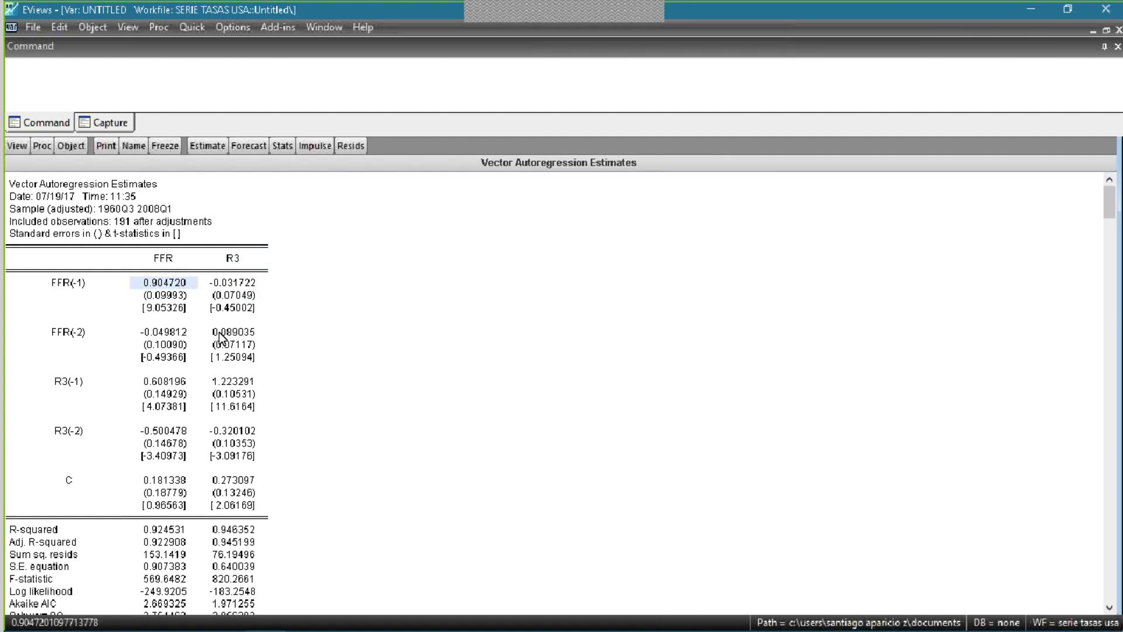
{"action": "left_click", "coordinate": [184, 306]}
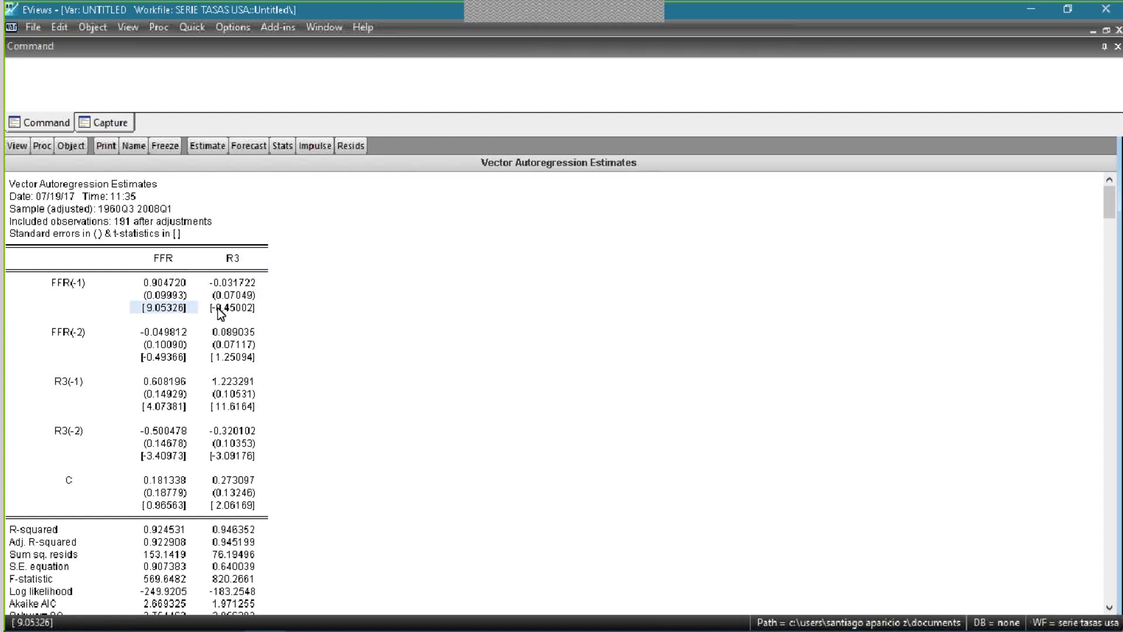
{"action": "left_click", "coordinate": [218, 308]}
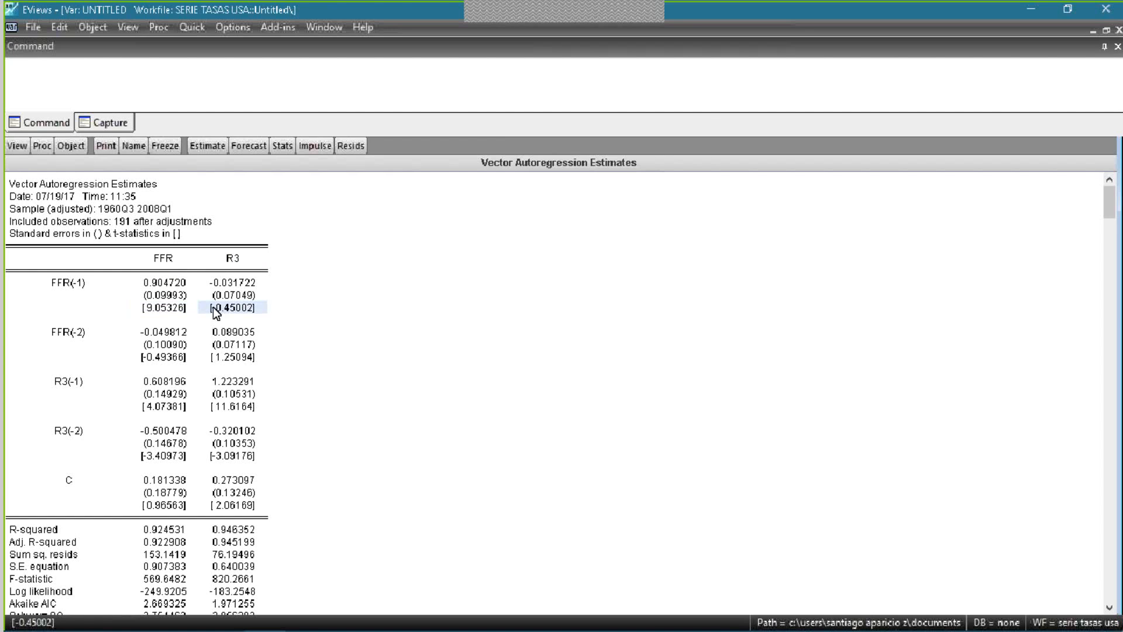
{"action": "left_click", "coordinate": [144, 306]}
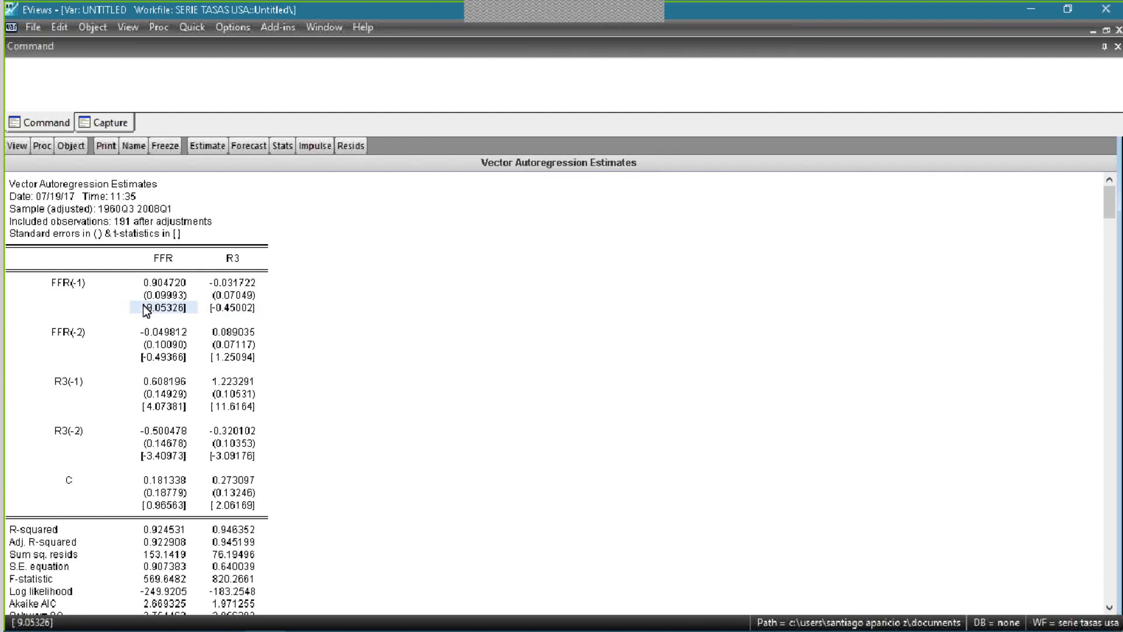
- Check the t-statistics of FFR(-1), FFR(-2), R3(-1) and R3(-2) in the FFR equation for significance
{"action": "left_click", "coordinate": [189, 334]}
{"action": "left_click", "coordinate": [181, 306]}
{"action": "left_click", "coordinate": [233, 307]}
{"action": "left_click", "coordinate": [164, 356]}
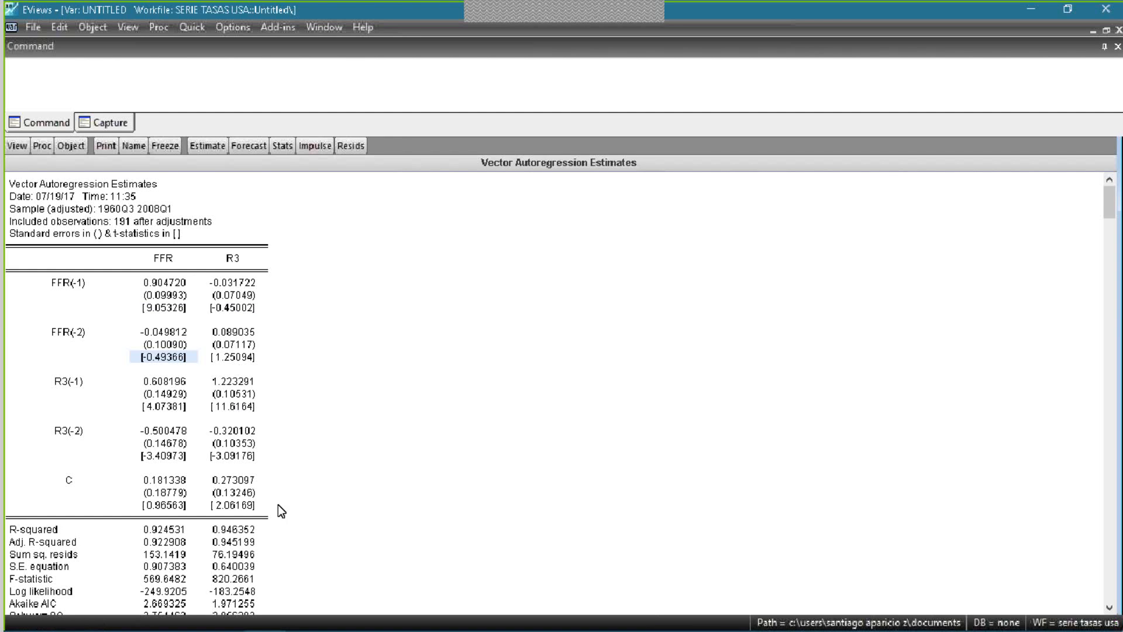
{"action": "left_click", "coordinate": [153, 255]}
{"action": "left_click", "coordinate": [165, 308]}
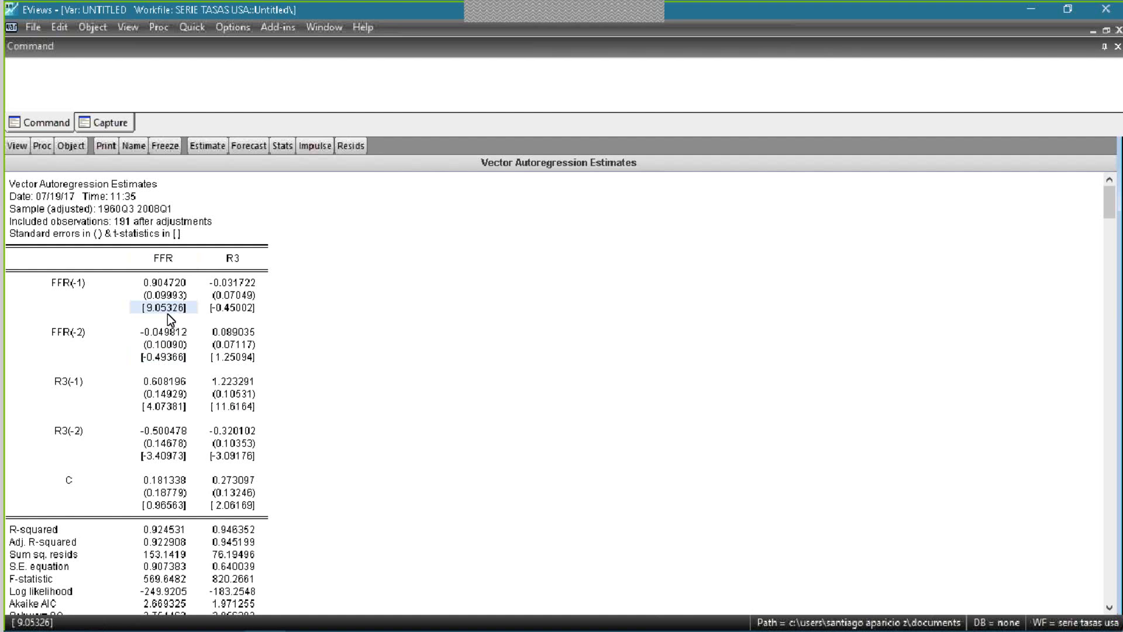
{"action": "left_click", "coordinate": [171, 354]}
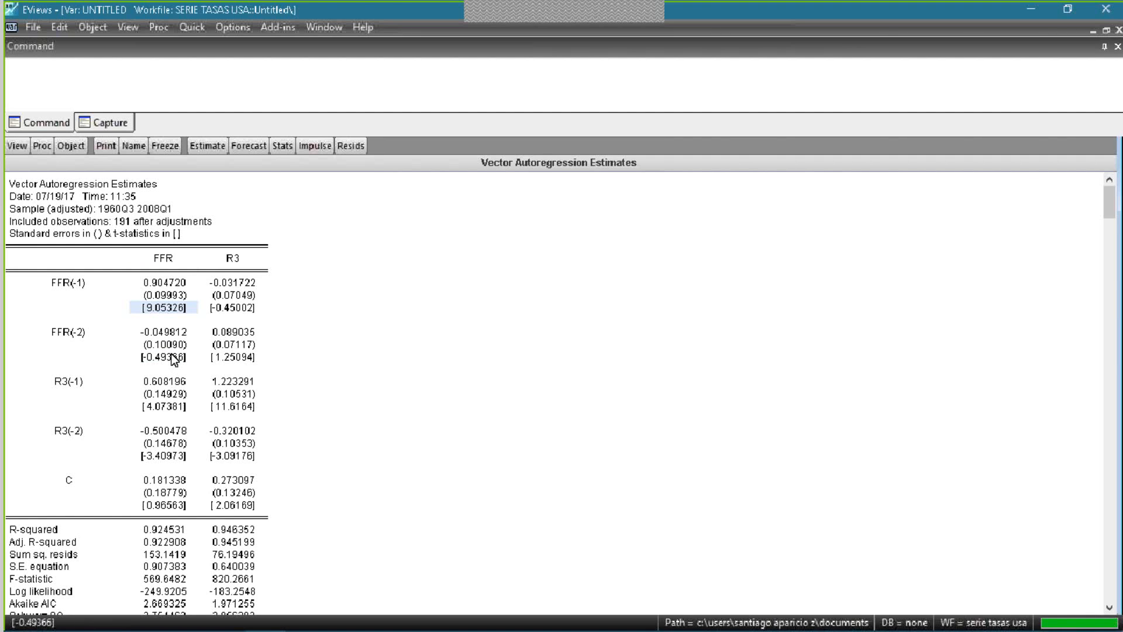
{"action": "left_click", "coordinate": [181, 405]}
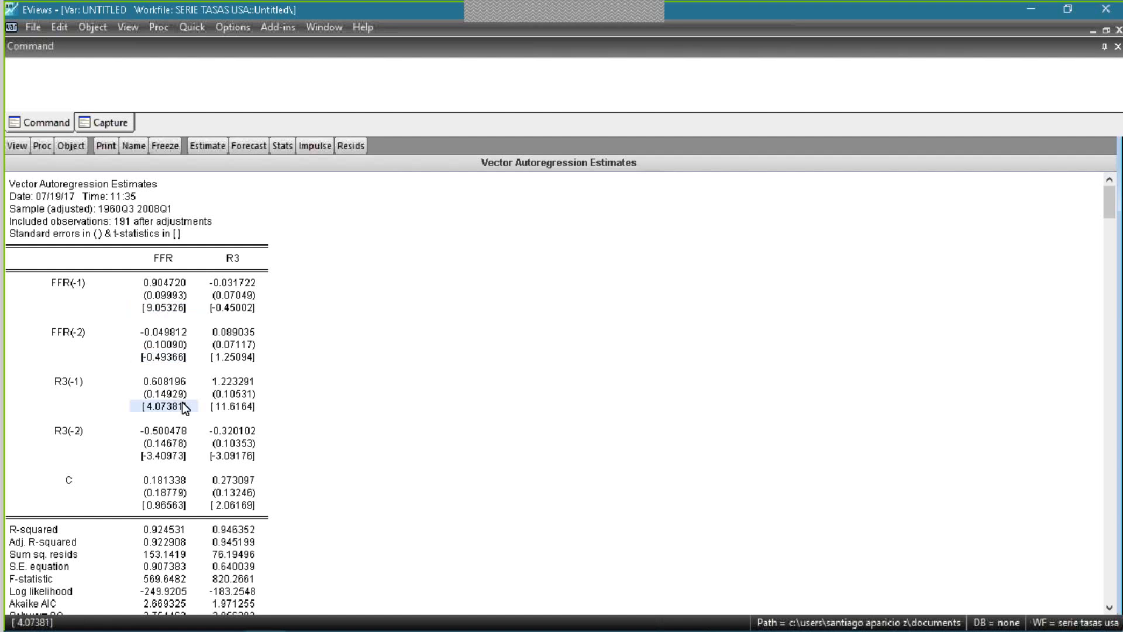
{"action": "left_click", "coordinate": [179, 456]}
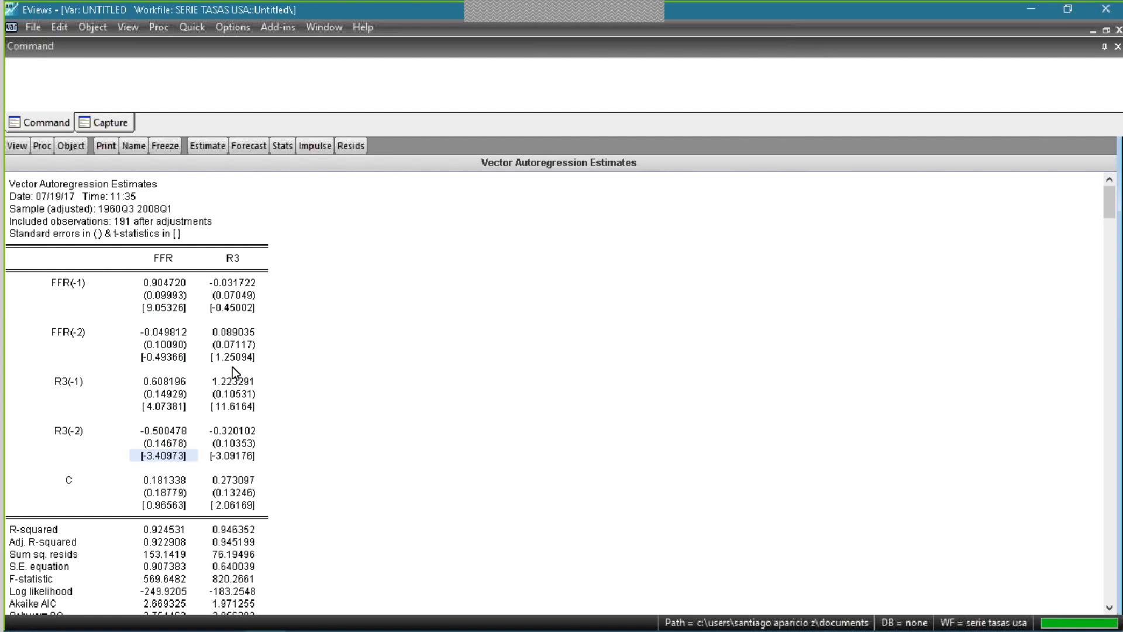
- Review the Akaike AIC and Schwarz SC rows below the coefficients of the two equations
{"action": "scroll", "coordinate": [301, 396], "scroll_direction": "down", "scroll_amount": 3}
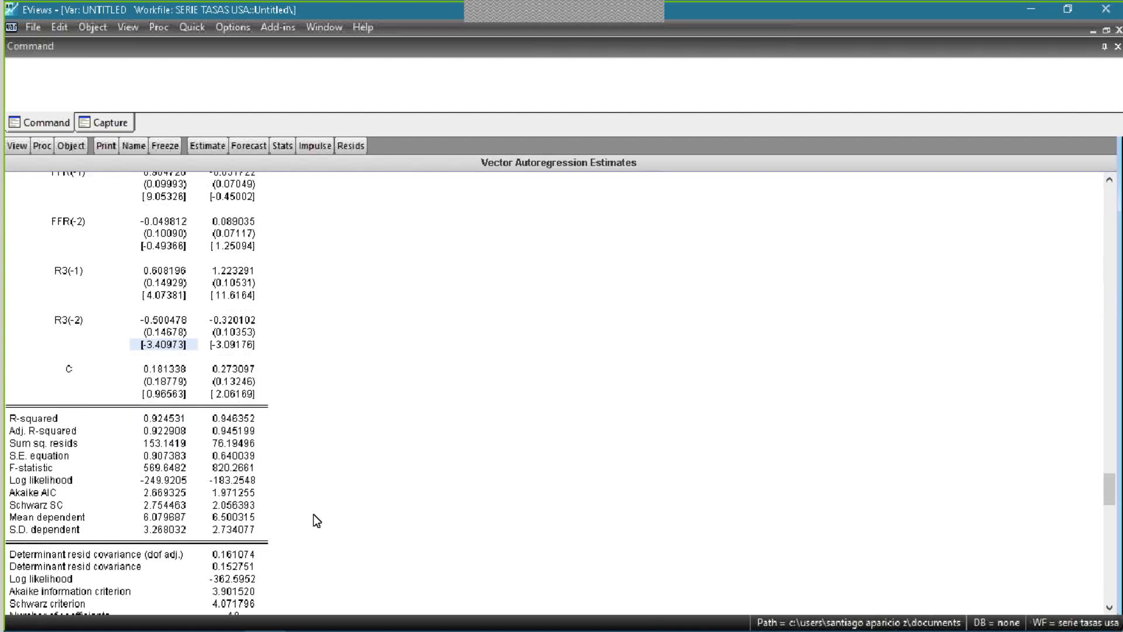
{"action": "scroll", "coordinate": [314, 514], "scroll_direction": "down", "scroll_amount": 1}
{"action": "left_click_drag", "start_coordinate": [70, 456], "coordinate": [138, 466]}
{"action": "left_click", "coordinate": [232, 469]}
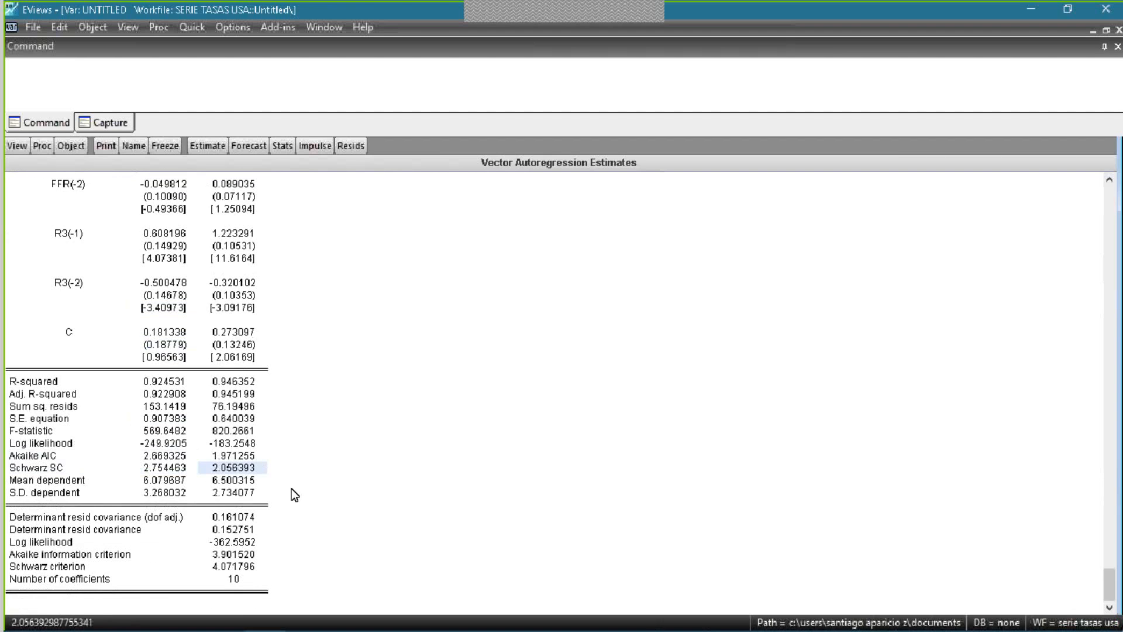
- Examine the R-squared and F-statistic values of the FFR and R3 equations
{"action": "scroll", "coordinate": [298, 500], "scroll_direction": "up", "scroll_amount": 3}
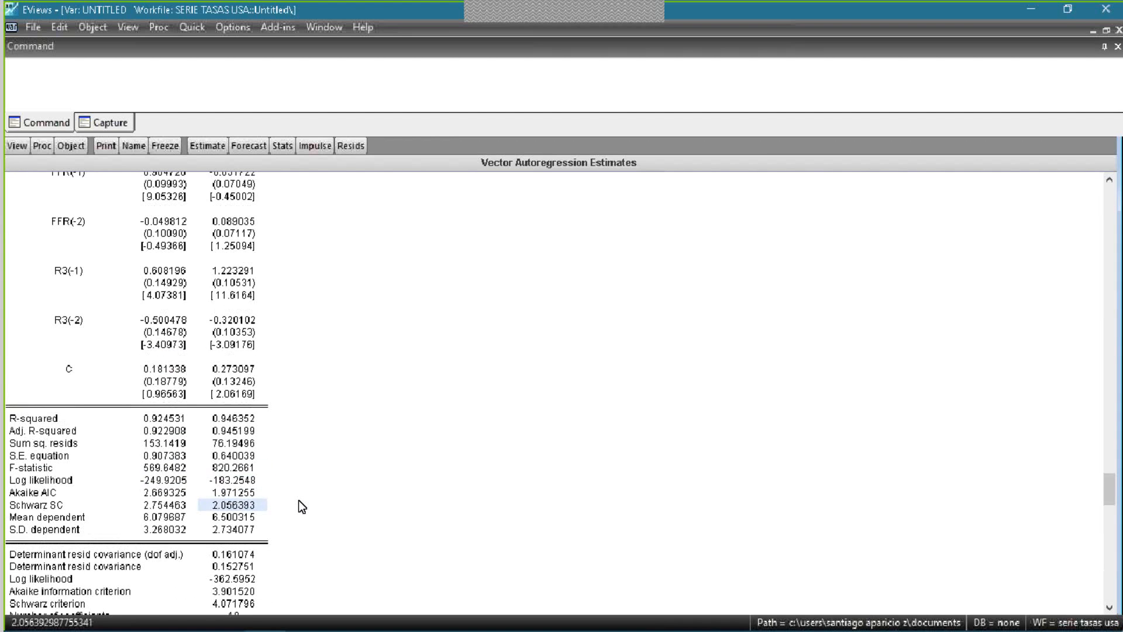
{"action": "scroll", "coordinate": [170, 424], "scroll_direction": "up", "scroll_amount": 1}
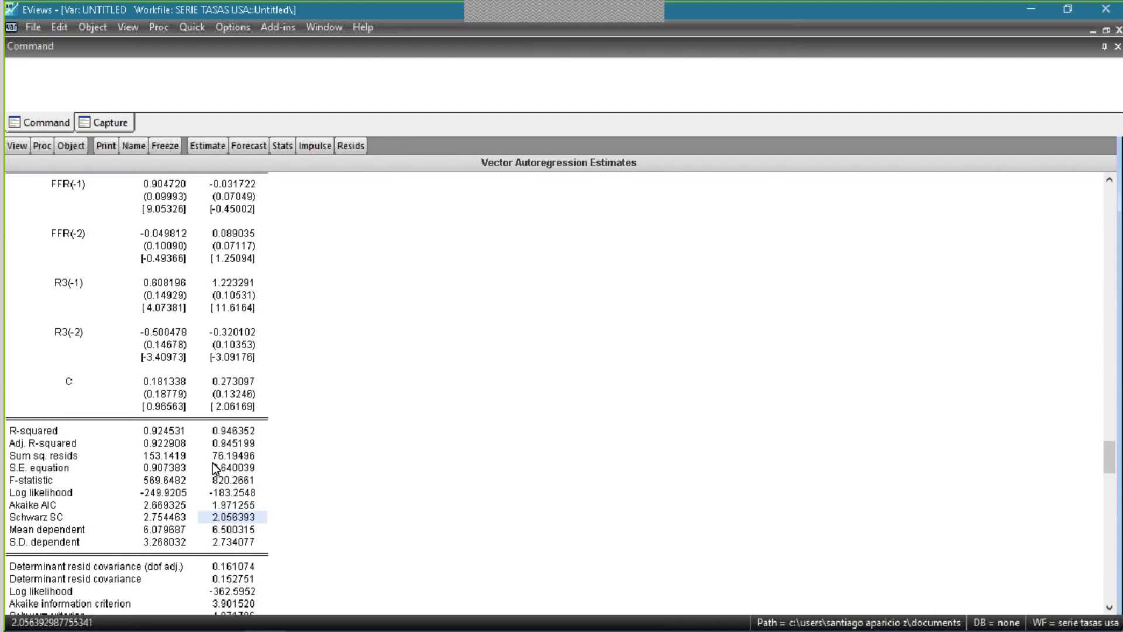
{"action": "left_click", "coordinate": [168, 433]}
{"action": "left_click", "coordinate": [269, 426]}
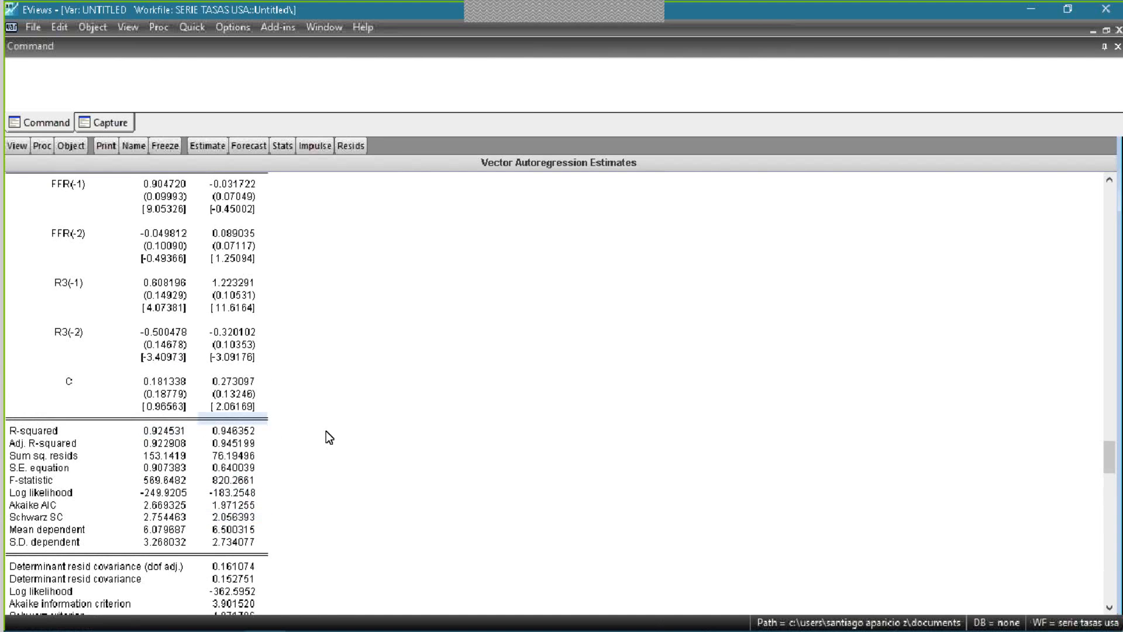
{"action": "scroll", "coordinate": [350, 466], "scroll_direction": "up", "scroll_amount": 4}
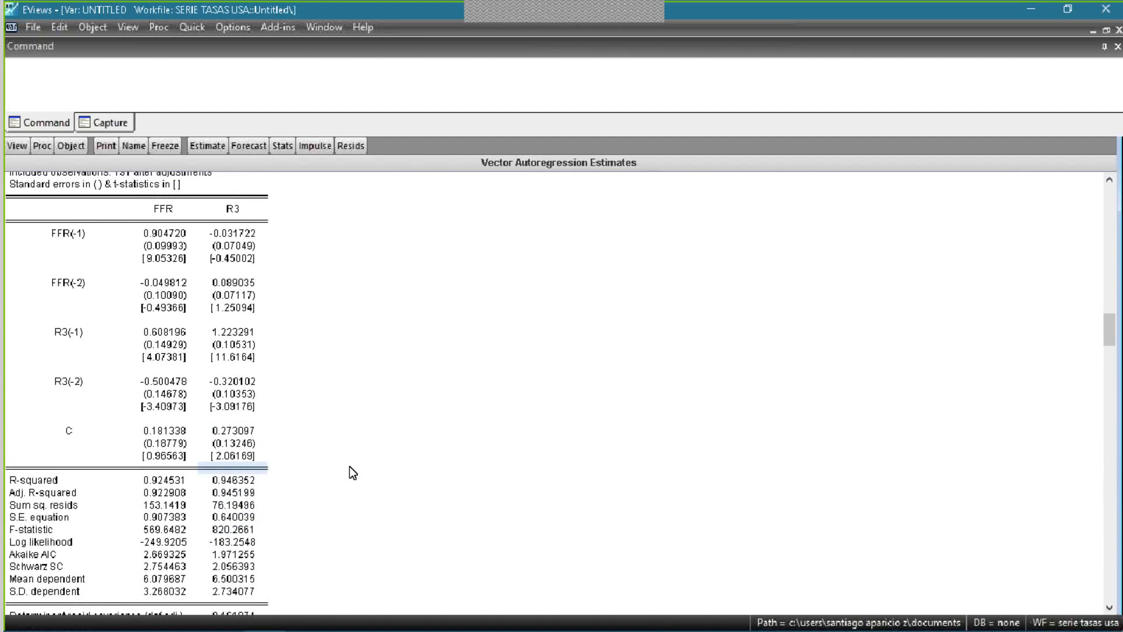
{"action": "left_click_drag", "start_coordinate": [76, 530], "coordinate": [184, 531]}
{"action": "left_click", "coordinate": [216, 530]}
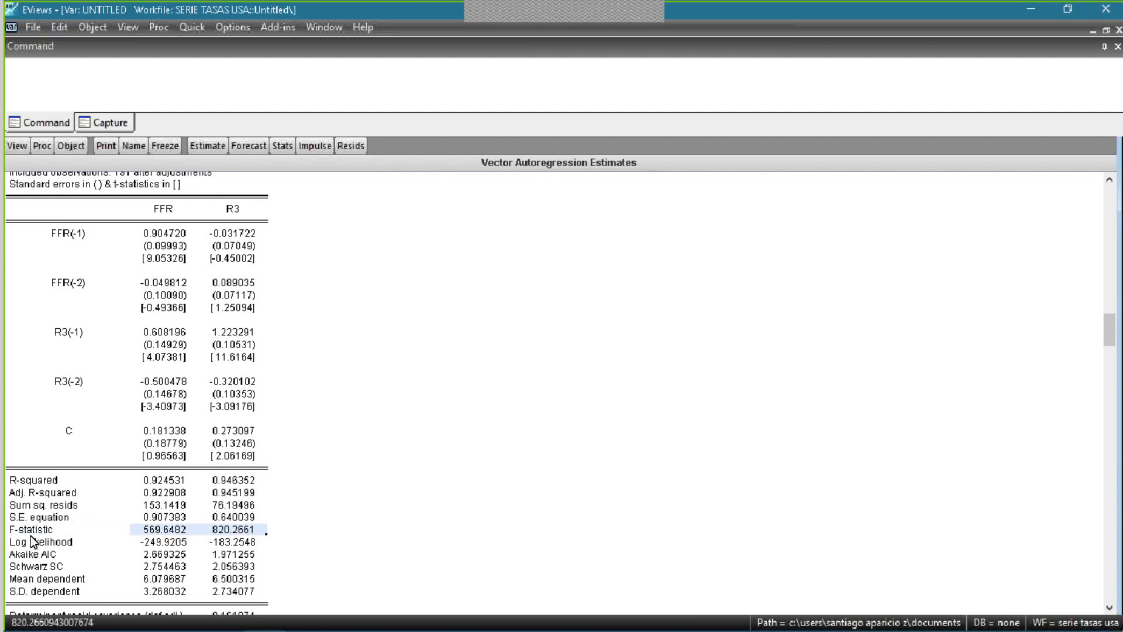
{"action": "left_click", "coordinate": [275, 516]}
- Review the FFR(-1) and FFR(-2) regressor rows at the beginning of the VAR estimates table
{"action": "scroll", "coordinate": [316, 498], "scroll_direction": "up", "scroll_amount": 4}
{"action": "left_click", "coordinate": [334, 392]}
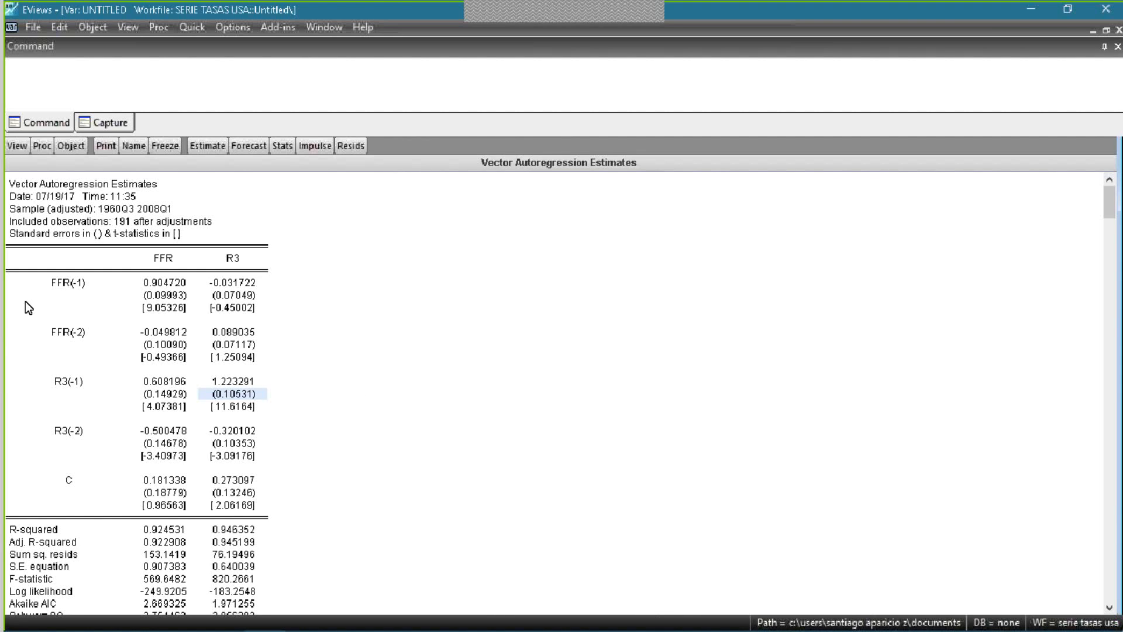
{"action": "left_click", "coordinate": [87, 330]}
{"action": "left_click", "coordinate": [64, 292]}
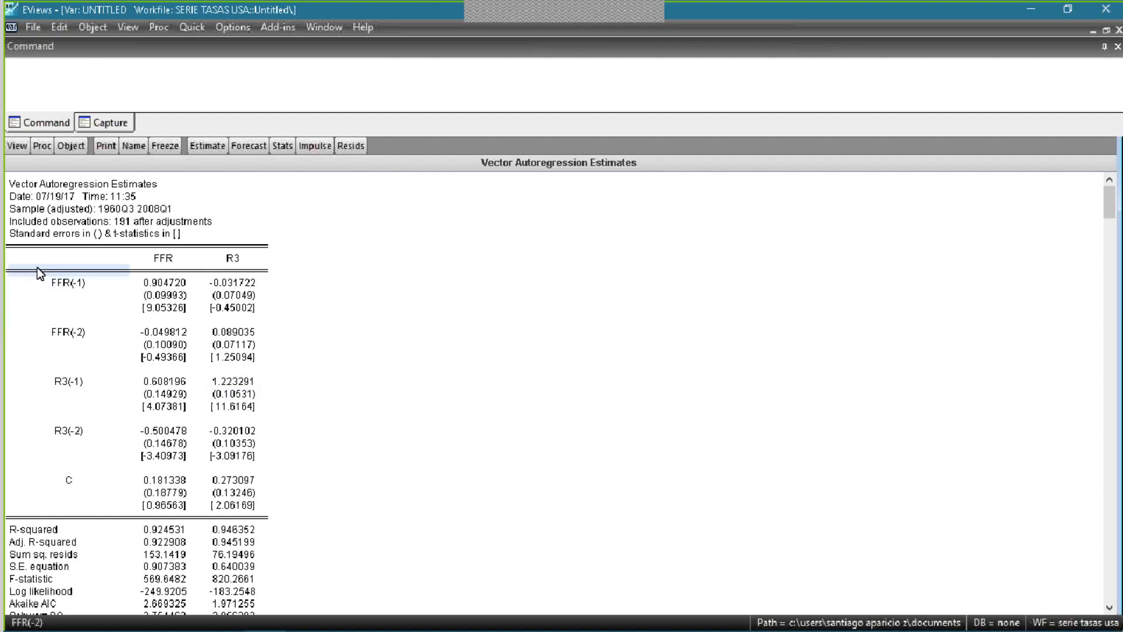
{"action": "left_click", "coordinate": [91, 332]}
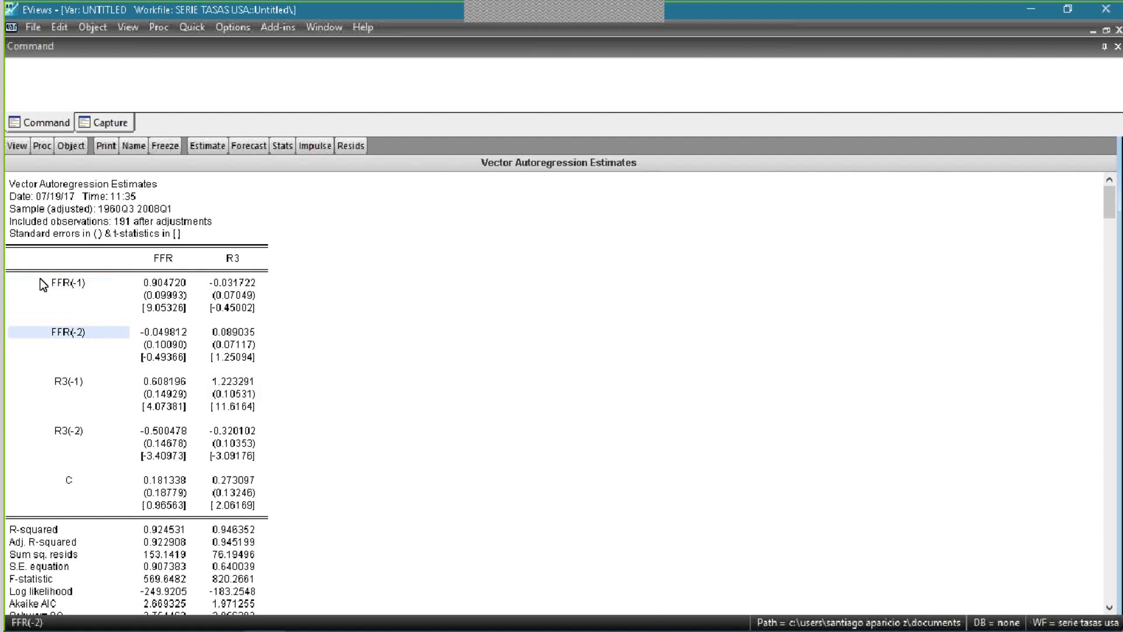
{"action": "left_click", "coordinate": [255, 282]}
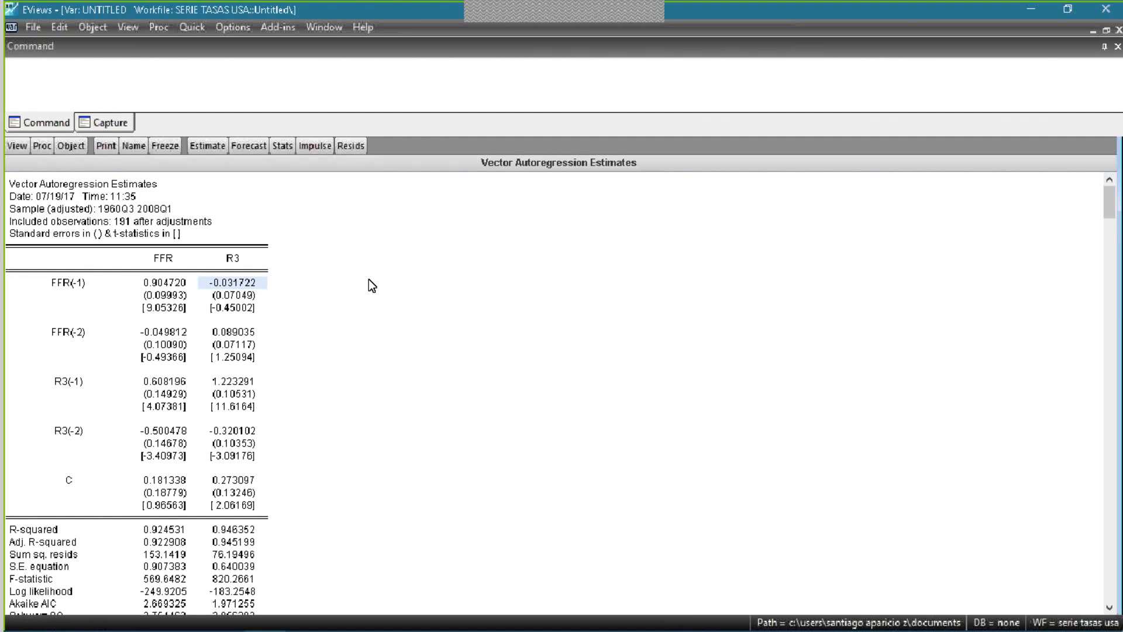
{"action": "left_click", "coordinate": [182, 25]}
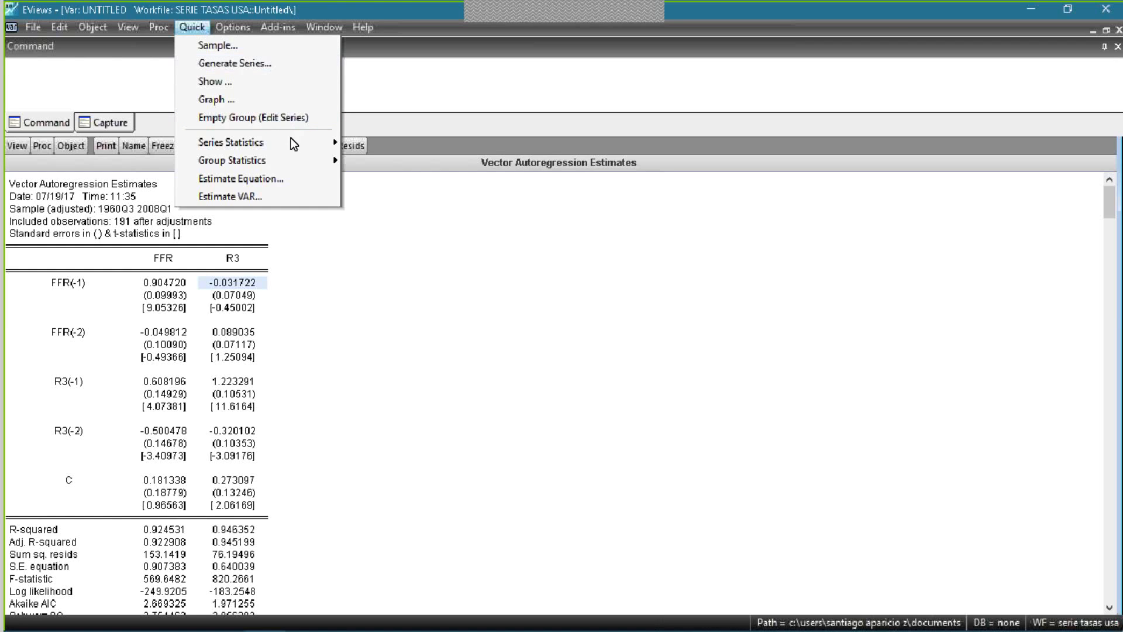
{"action": "mouse_move", "coordinate": [291, 164]}
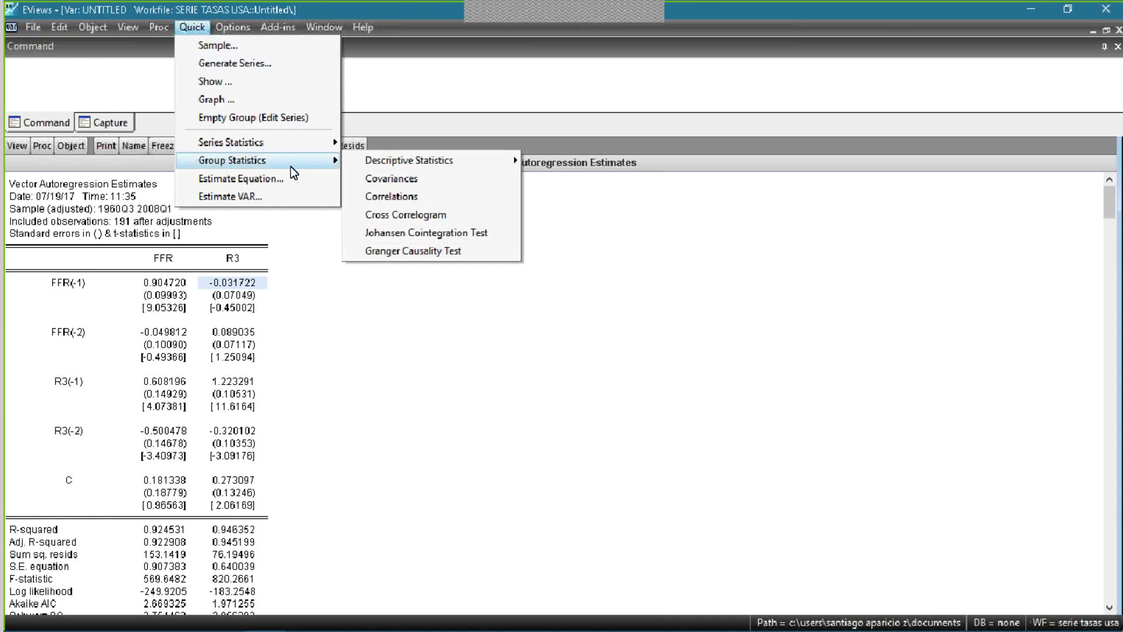
{"action": "mouse_move", "coordinate": [151, 28]}
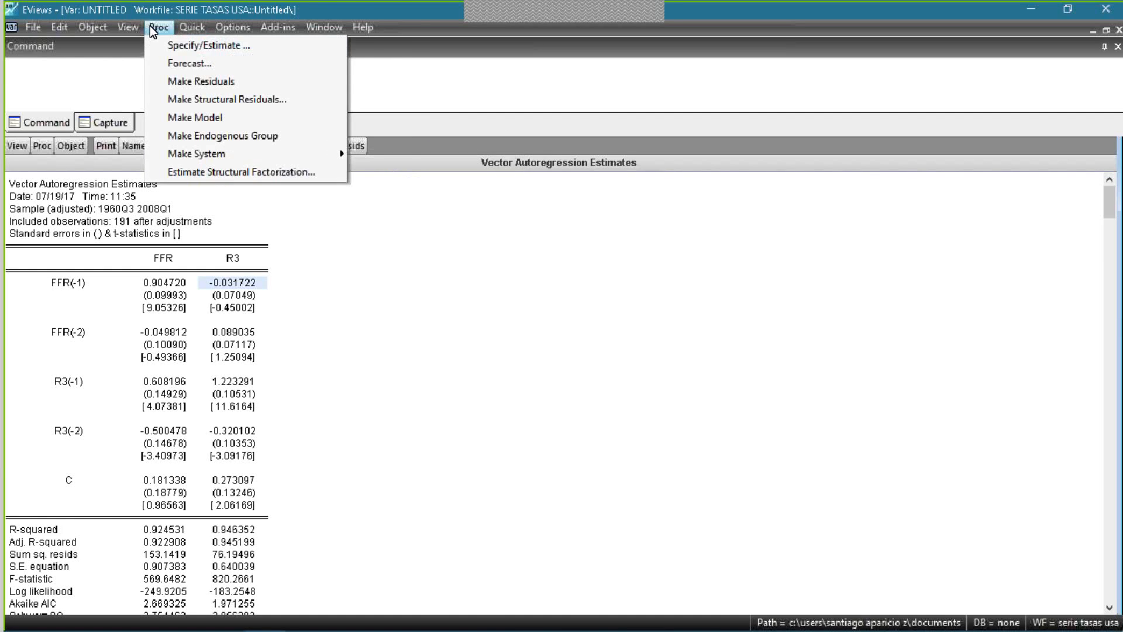
{"action": "mouse_move", "coordinate": [191, 27]}
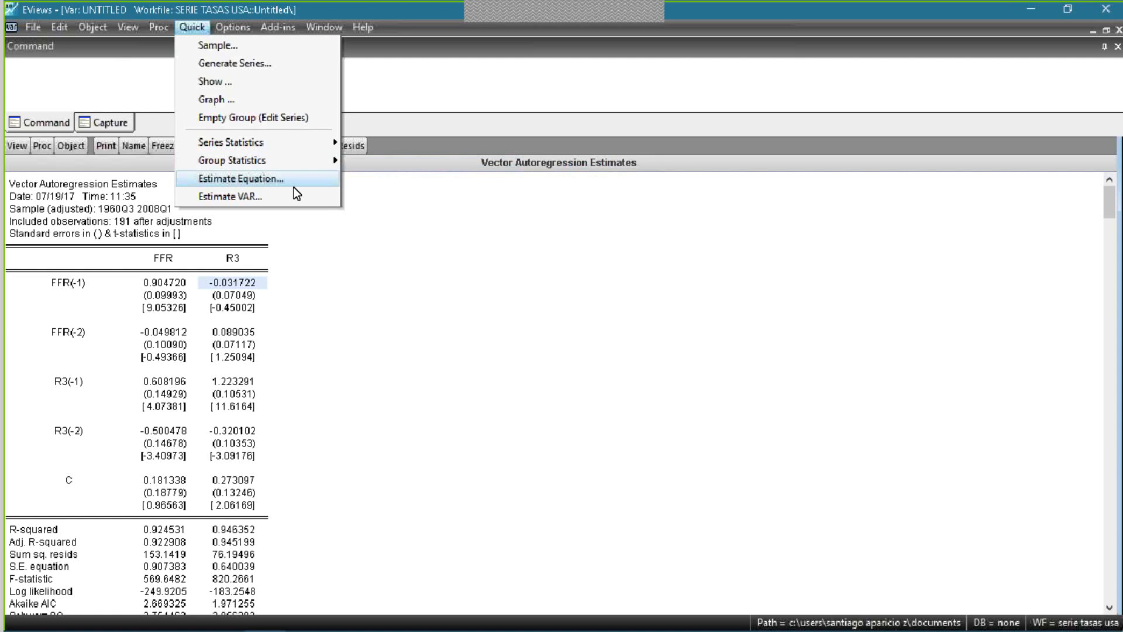
{"action": "left_click", "coordinate": [78, 287]}
{"action": "left_click", "coordinate": [265, 213]}
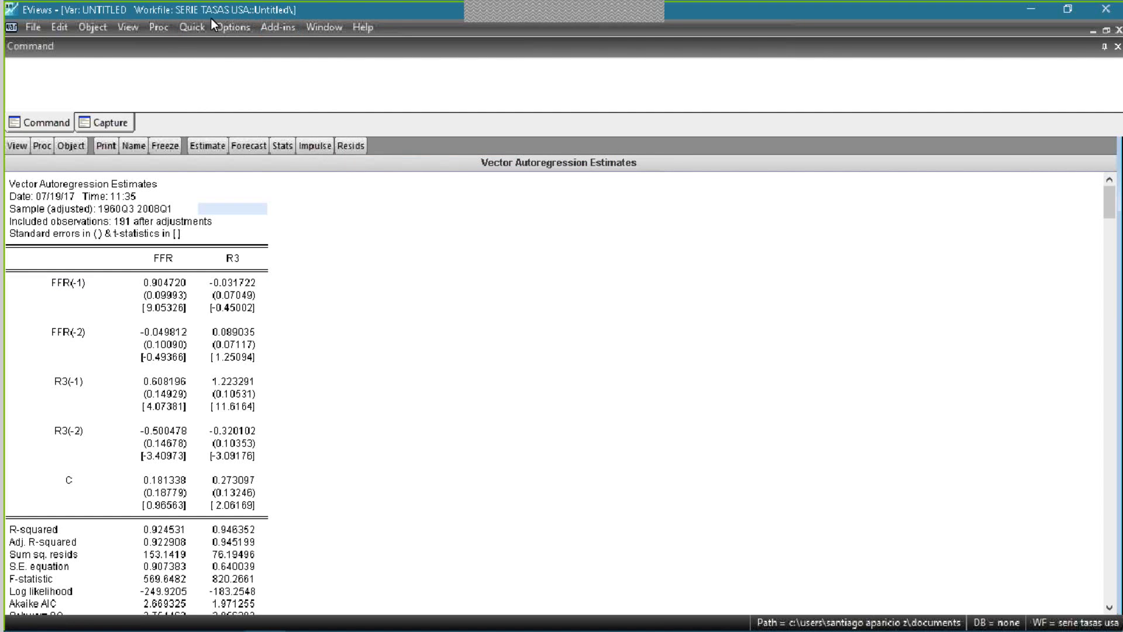
- Plot the VAR residual correlograms as graphs with 10 lags included
{"action": "left_click", "coordinate": [25, 150]}
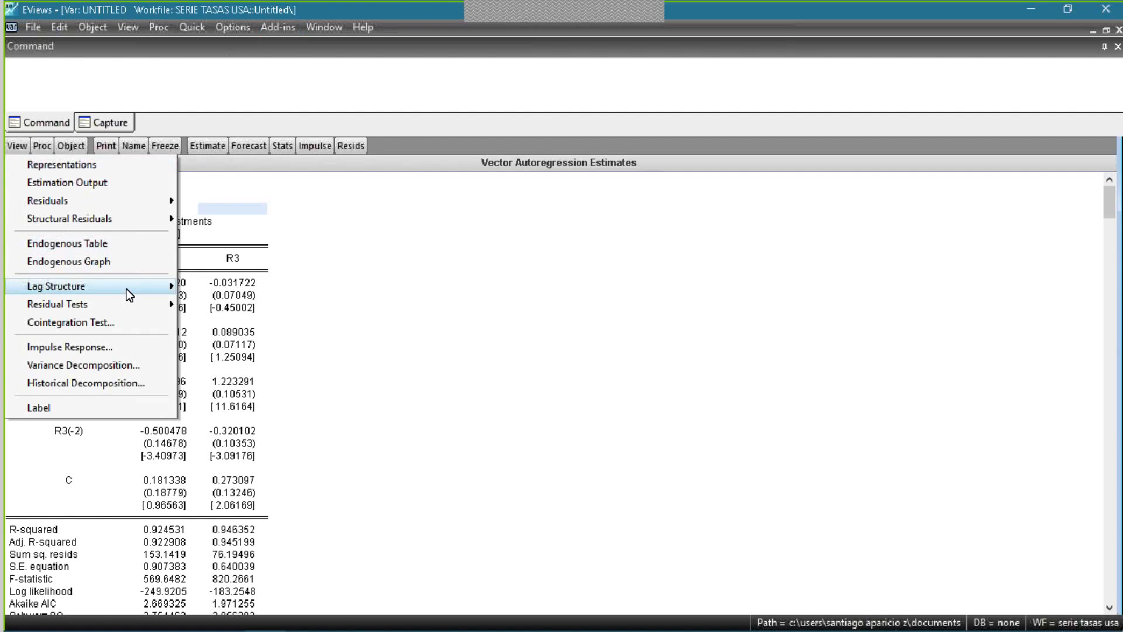
{"action": "mouse_move", "coordinate": [129, 295]}
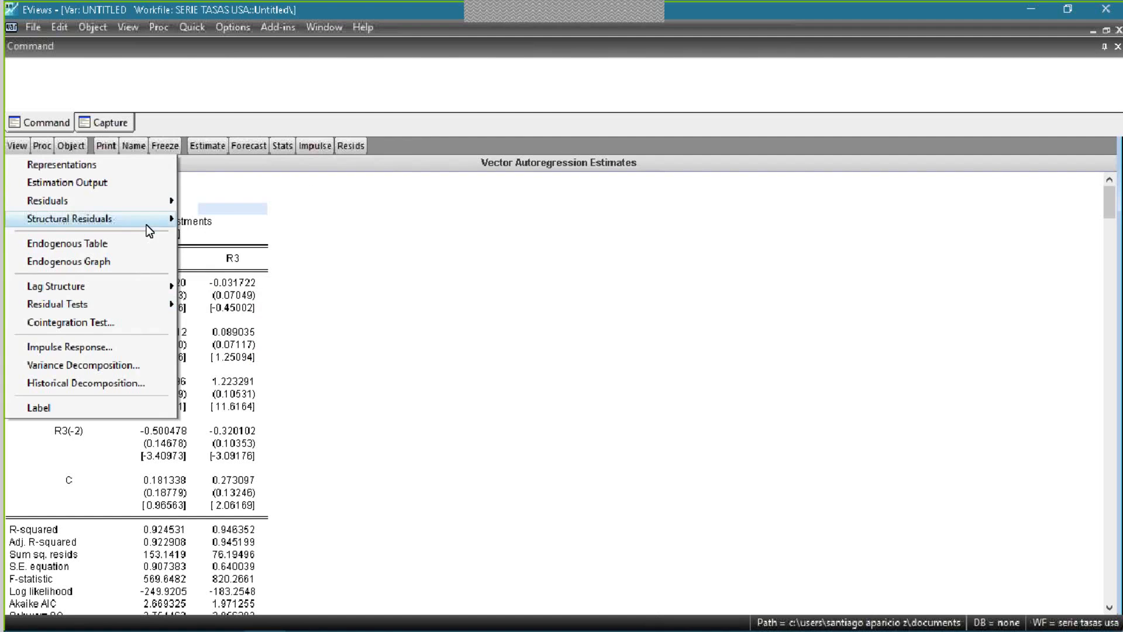
{"action": "mouse_move", "coordinate": [149, 304]}
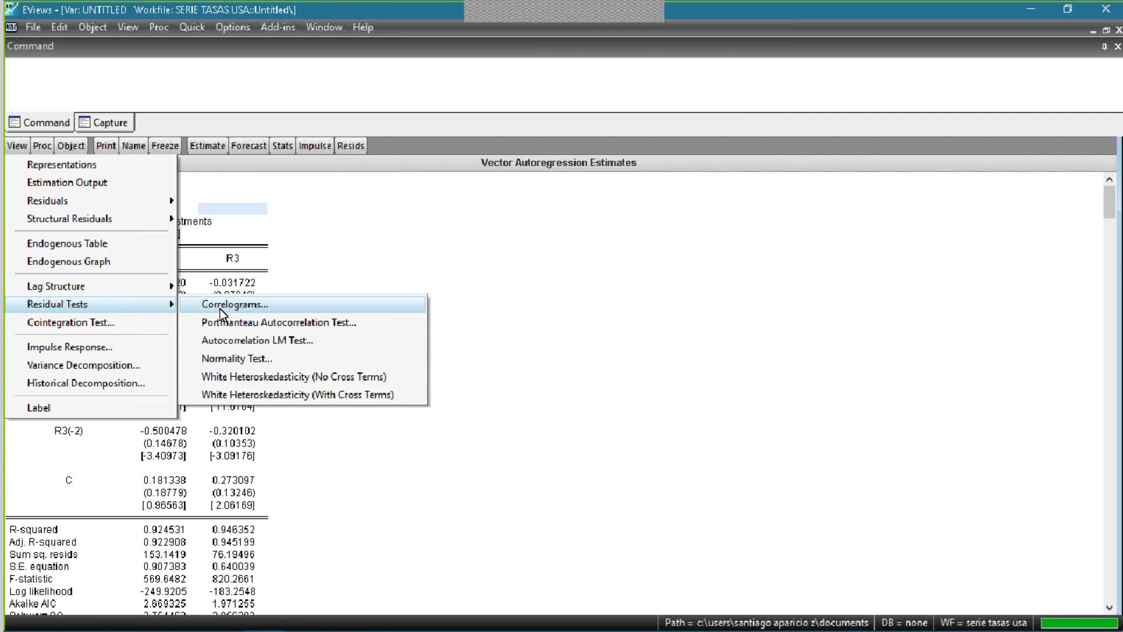
{"action": "left_click", "coordinate": [203, 307]}
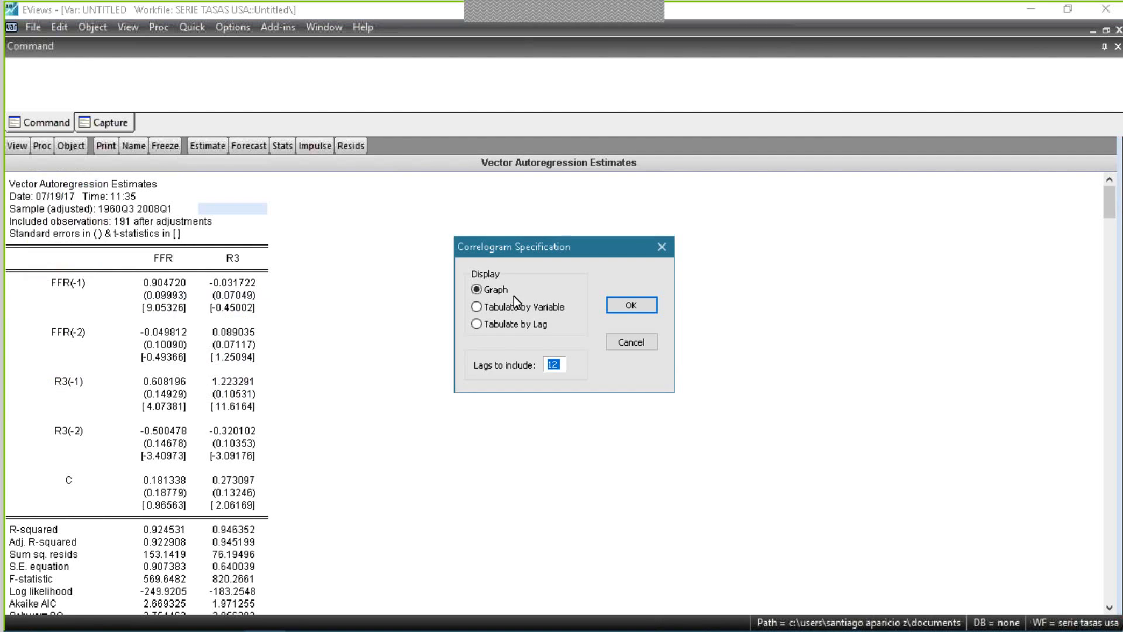
{"action": "left_click", "coordinate": [557, 365]}
{"action": "key", "text": "BackSpace"}
{"action": "key", "text": "BackSpace"}
{"action": "type", "text": "8"}
{"action": "key", "text": "BackSpace"}
{"action": "type", "text": "10"}
{"action": "left_click", "coordinate": [632, 304]}
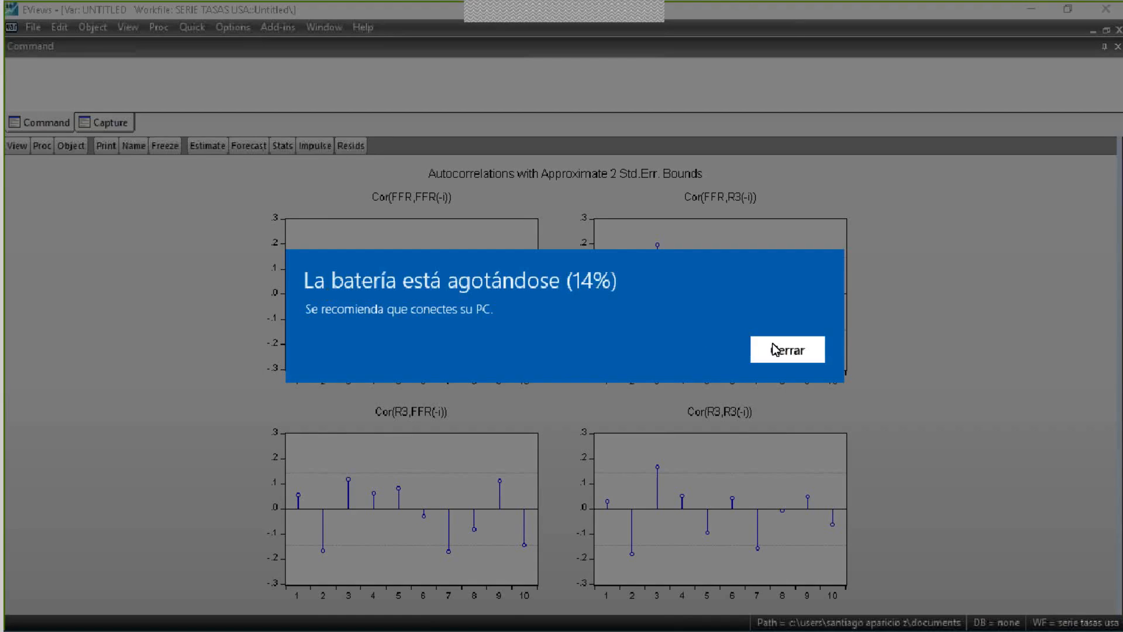
- Examine the four FFR and R3 residual correlograms for lags outside the two-standard-error bounds
{"action": "left_click", "coordinate": [787, 349]}
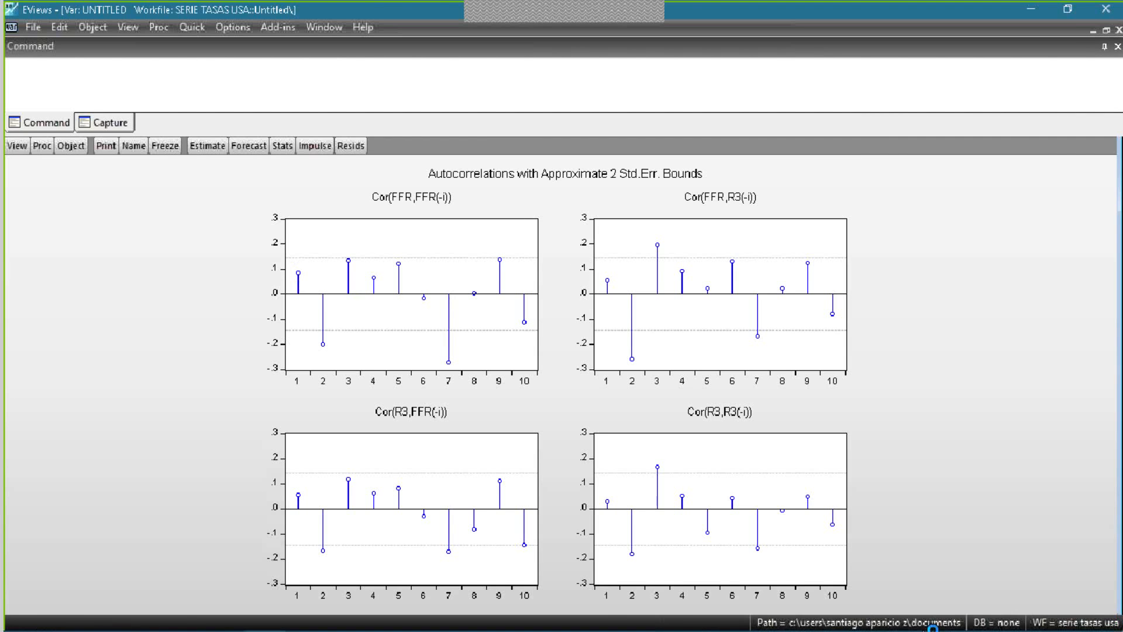
{"action": "key", "text": "XF86MonBrightnessUp"}
{"action": "key", "text": "XF86MonBrightnessUp"}
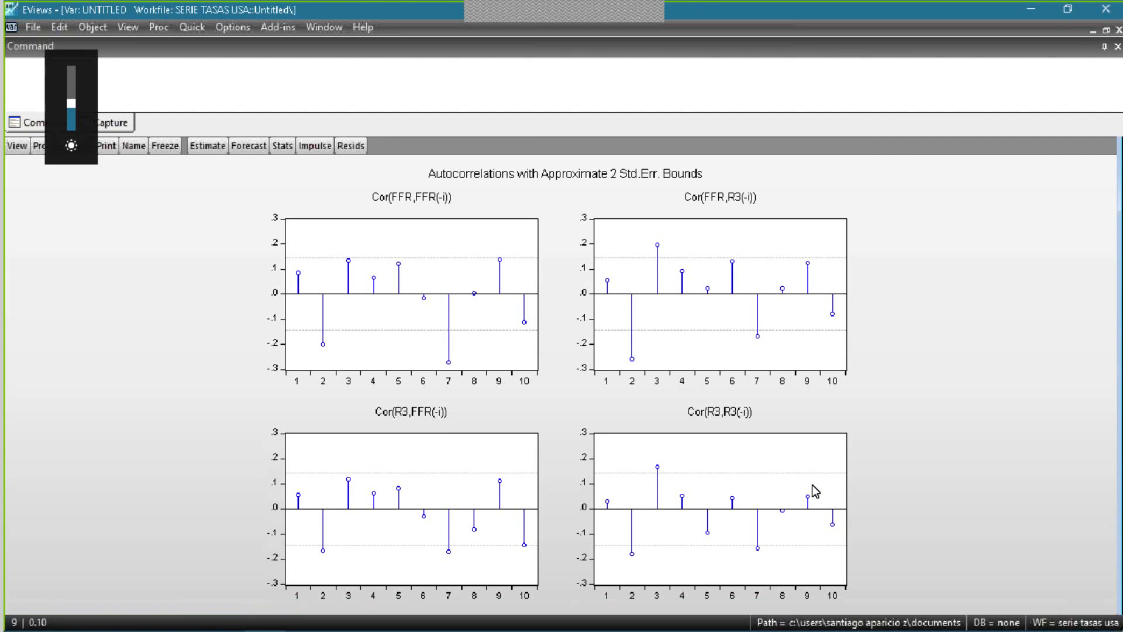
{"action": "left_click", "coordinate": [530, 366]}
{"action": "left_click", "coordinate": [942, 300]}
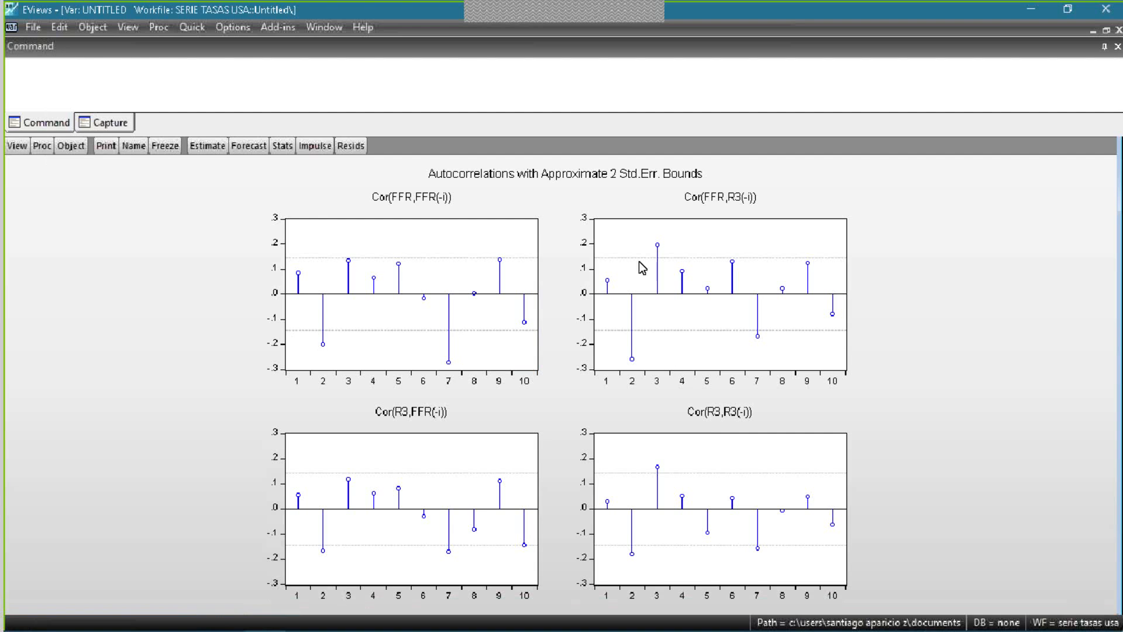
{"action": "mouse_move", "coordinate": [731, 271]}
- Restore the VAR window to floating size and place it beside the workfile window, keeping the untitled VAR
{"action": "left_click", "coordinate": [1106, 29]}
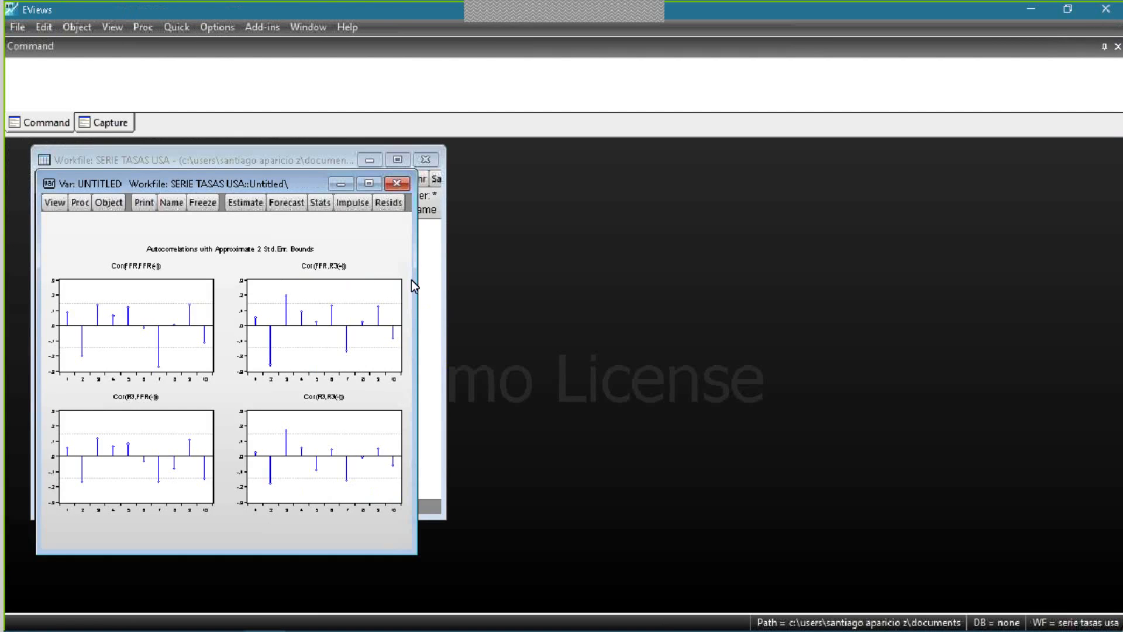
{"action": "left_click_drag", "start_coordinate": [795, 169], "coordinate": [838, 157]}
{"action": "left_click", "coordinate": [922, 169]}
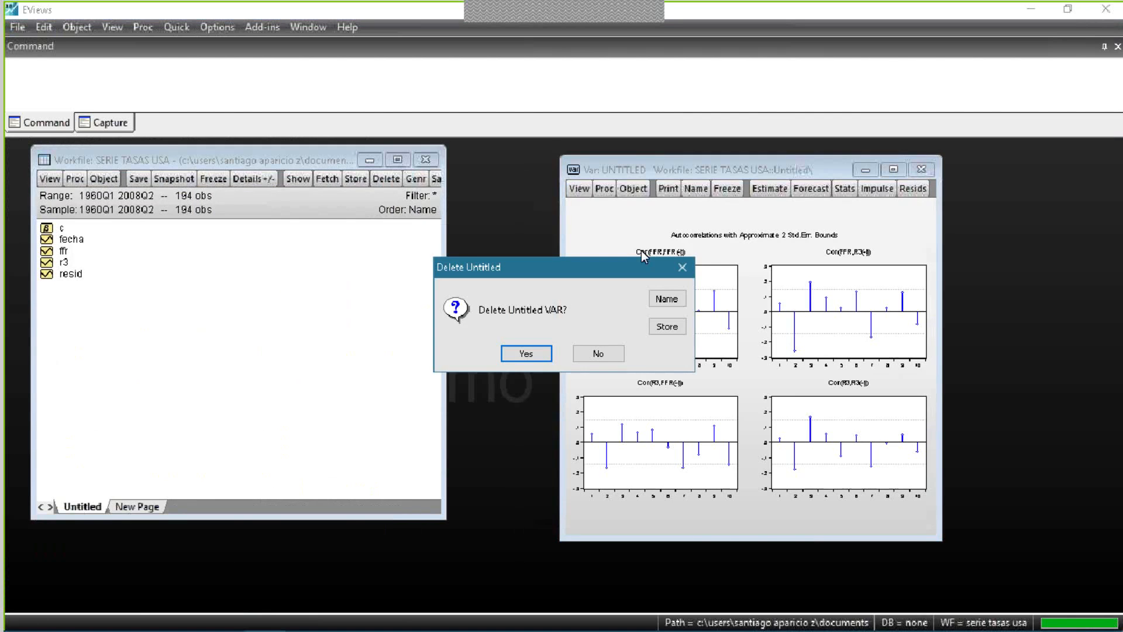
{"action": "left_click", "coordinate": [526, 353]}
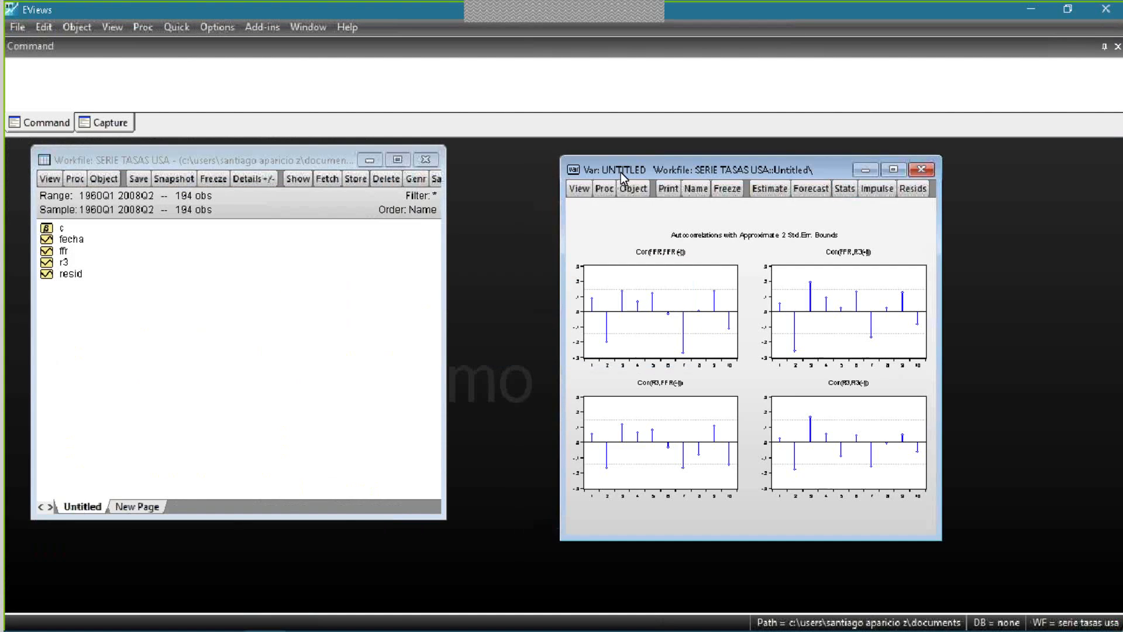
{"action": "left_click_drag", "start_coordinate": [712, 170], "coordinate": [690, 164]}
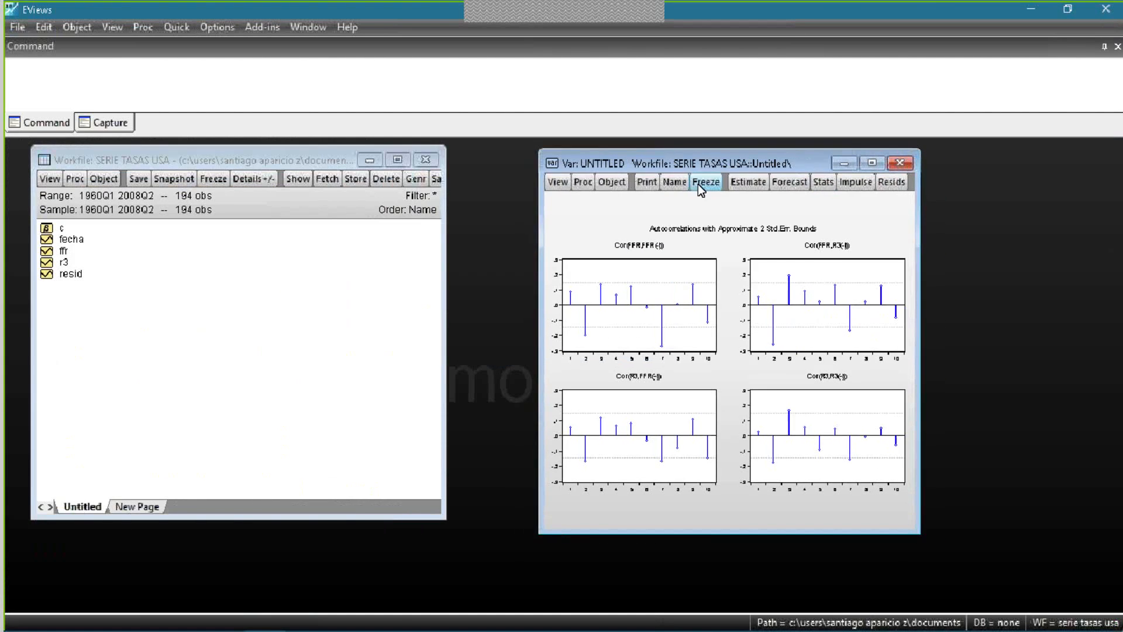
- Re-estimate the standard VAR of ffr and r3 with endogenous lag intervals 1 4 and look through its coefficient table
{"action": "left_click", "coordinate": [739, 182]}
{"action": "key", "text": "BackSpace"}
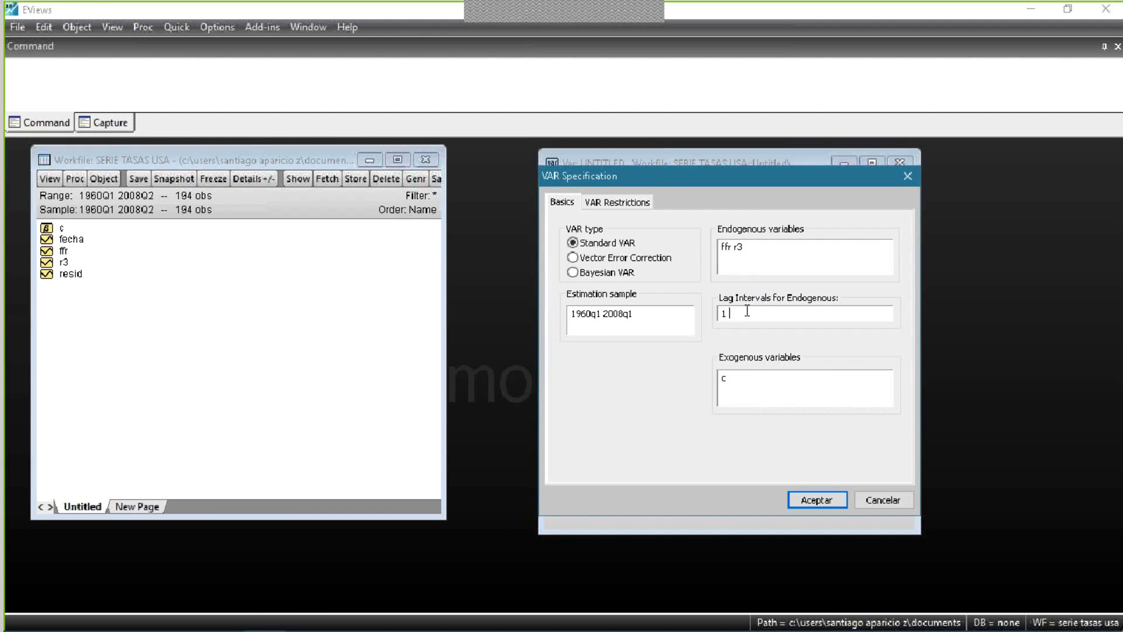
{"action": "type", "text": "4"}
{"action": "left_click_drag", "start_coordinate": [865, 184], "coordinate": [872, 296]}
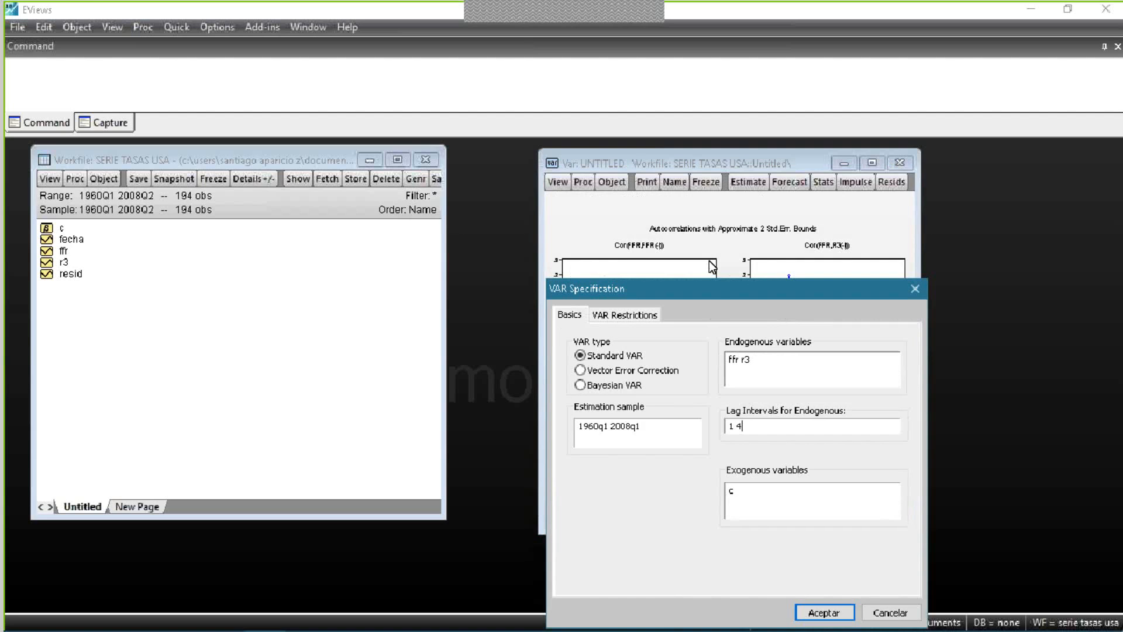
{"action": "left_click_drag", "start_coordinate": [714, 288], "coordinate": [698, 217]}
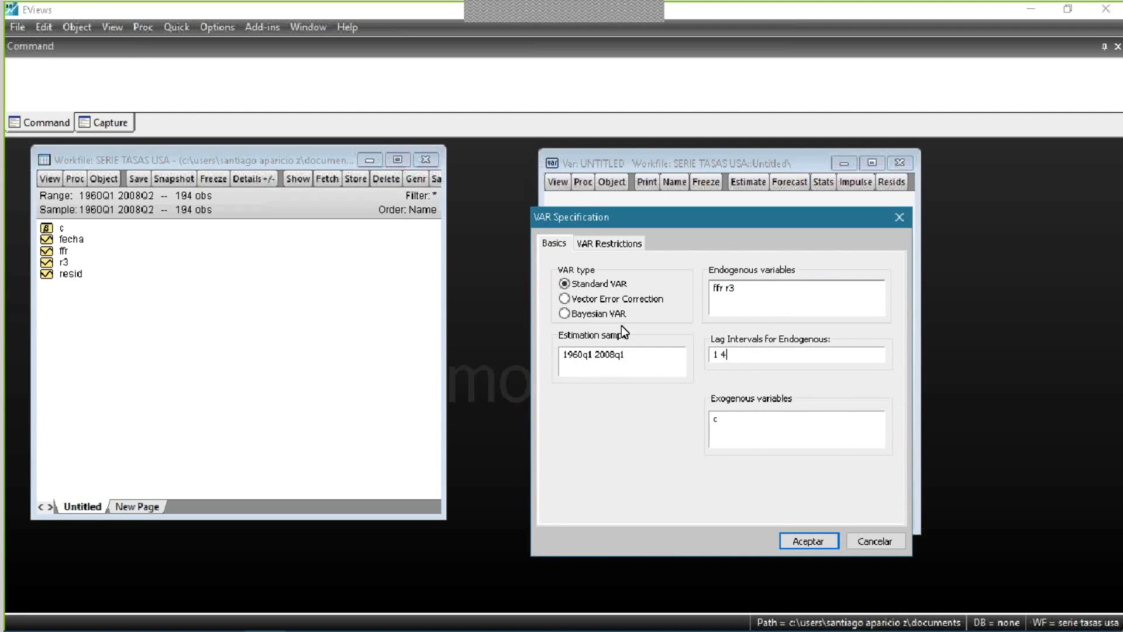
{"action": "left_click", "coordinate": [818, 536]}
{"action": "scroll", "coordinate": [848, 388], "scroll_direction": "down", "scroll_amount": 2}
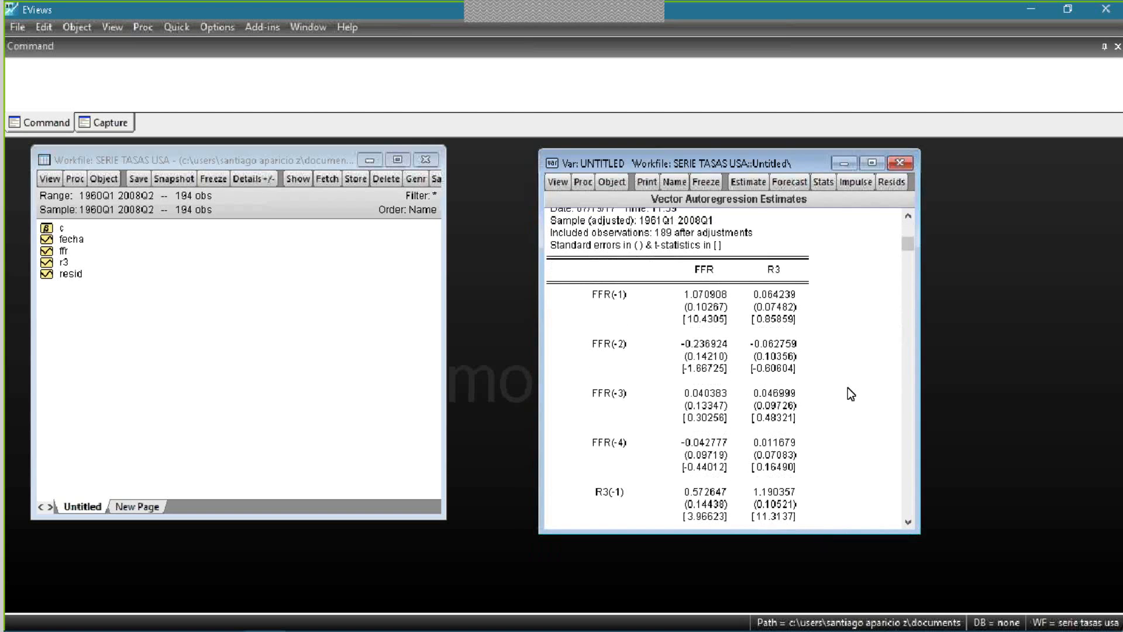
{"action": "scroll", "coordinate": [844, 498], "scroll_direction": "down", "scroll_amount": 6}
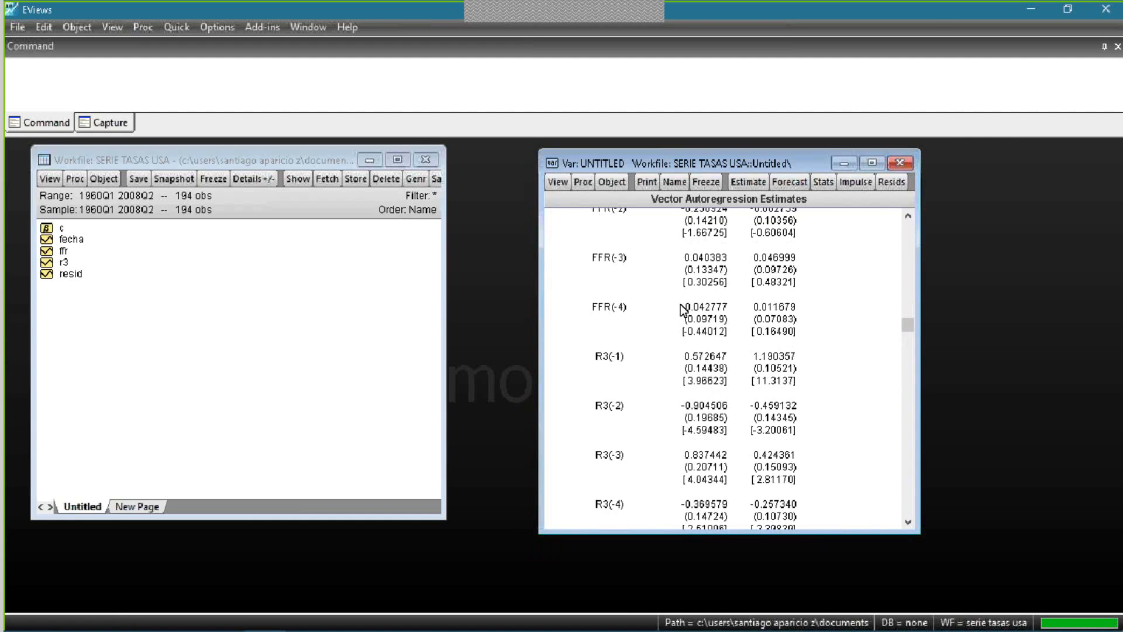
{"action": "scroll", "coordinate": [844, 498], "scroll_direction": "down", "scroll_amount": 5}
{"action": "scroll", "coordinate": [851, 486], "scroll_direction": "up", "scroll_amount": 13}
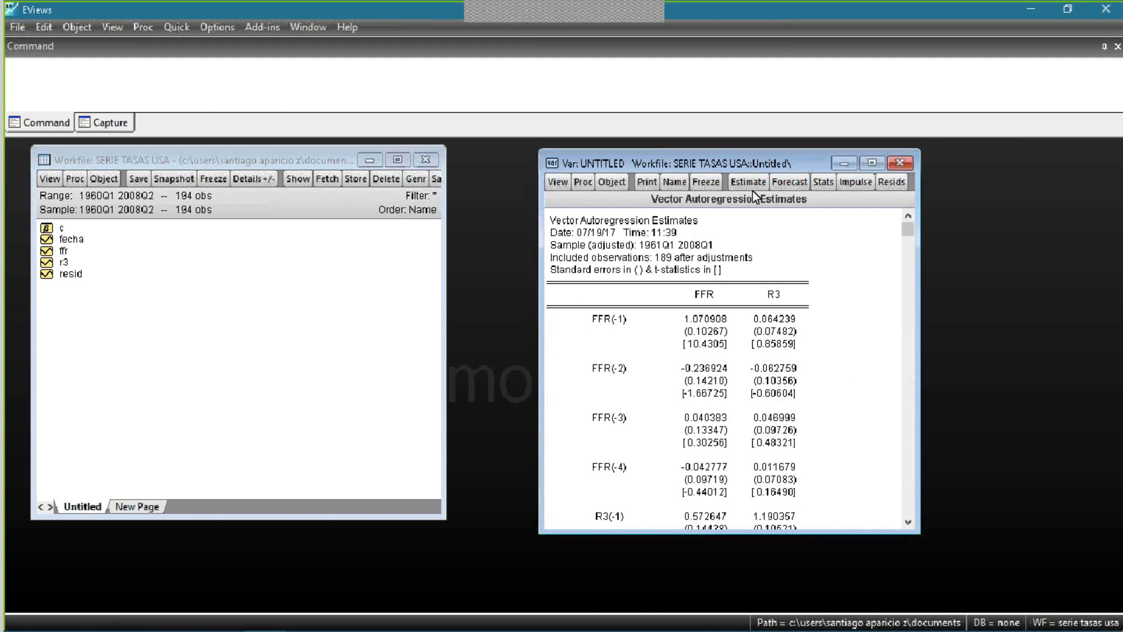
- Plot the residual correlograms of the four-lag VAR up to lag 10 and inspect them at full window size
{"action": "left_click", "coordinate": [557, 182]}
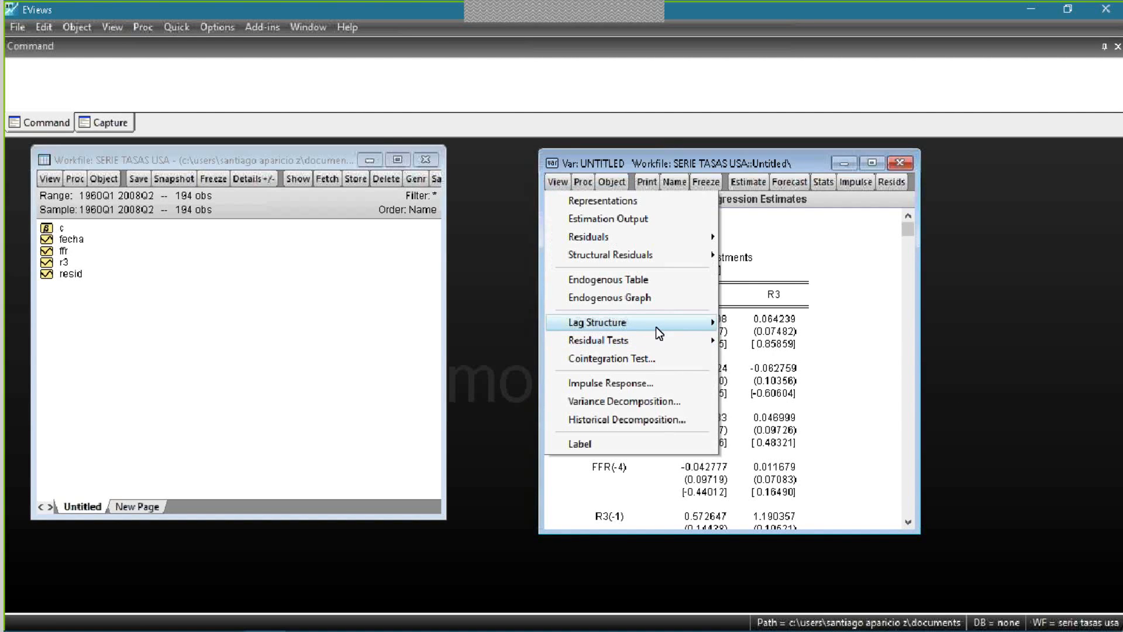
{"action": "mouse_move", "coordinate": [657, 329]}
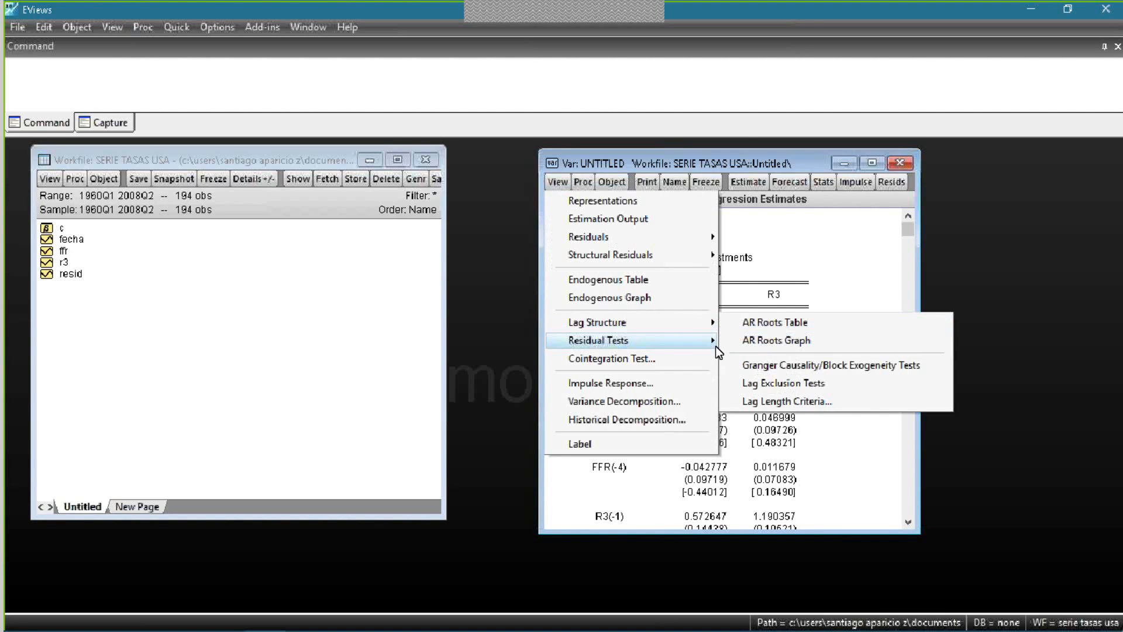
{"action": "mouse_move", "coordinate": [711, 348]}
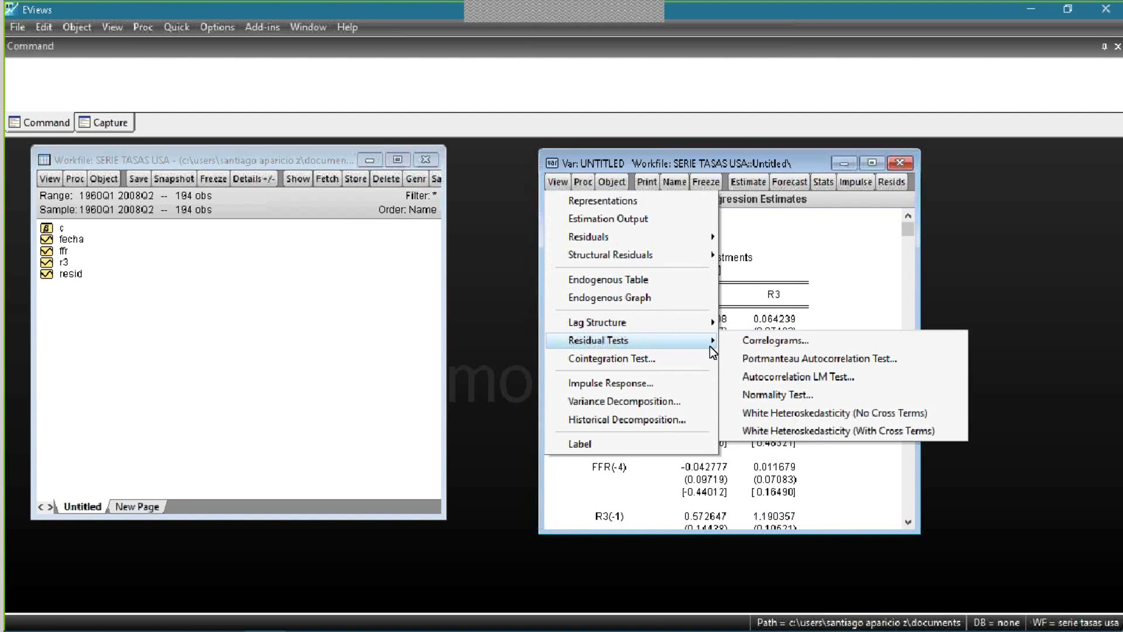
{"action": "left_click", "coordinate": [781, 345]}
{"action": "left_click", "coordinate": [624, 308]}
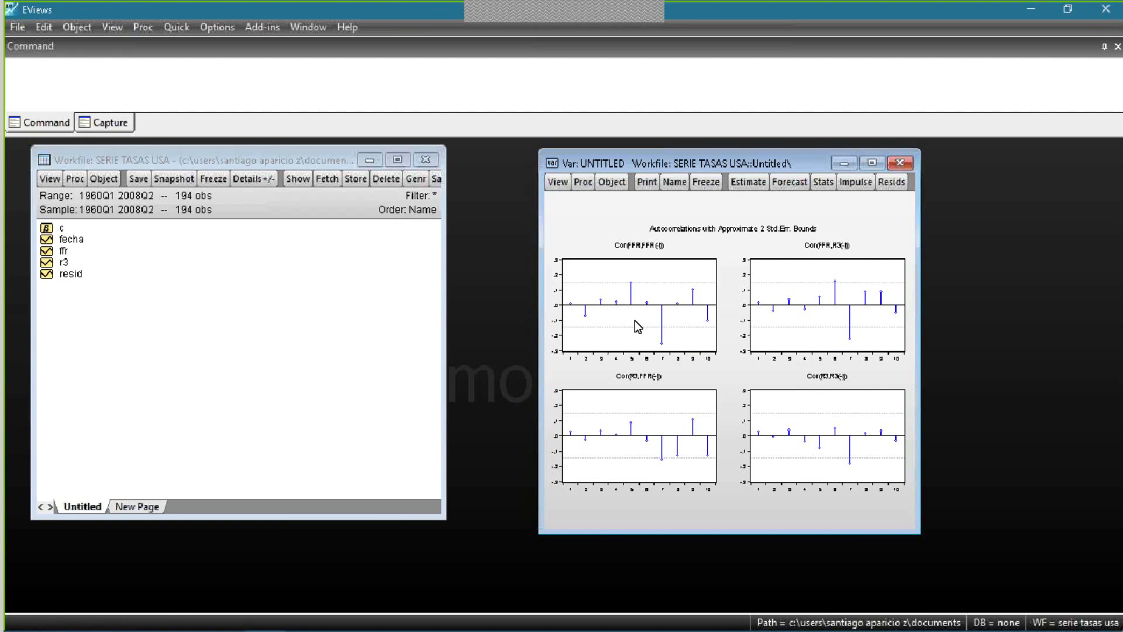
{"action": "left_click", "coordinate": [862, 165]}
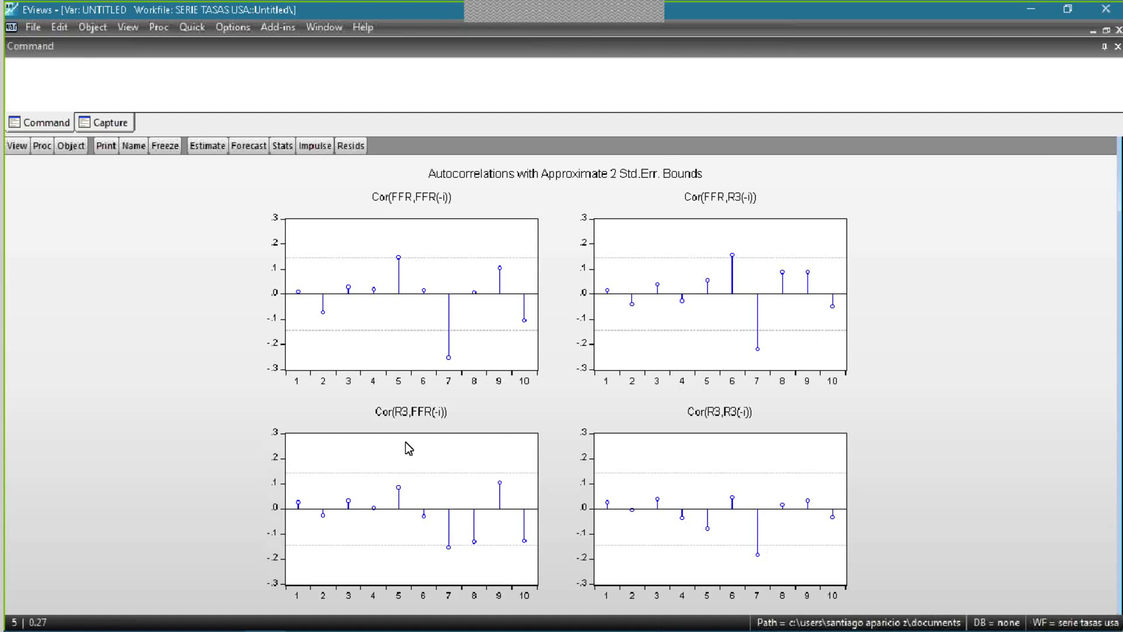
{"action": "left_click", "coordinate": [1108, 31]}
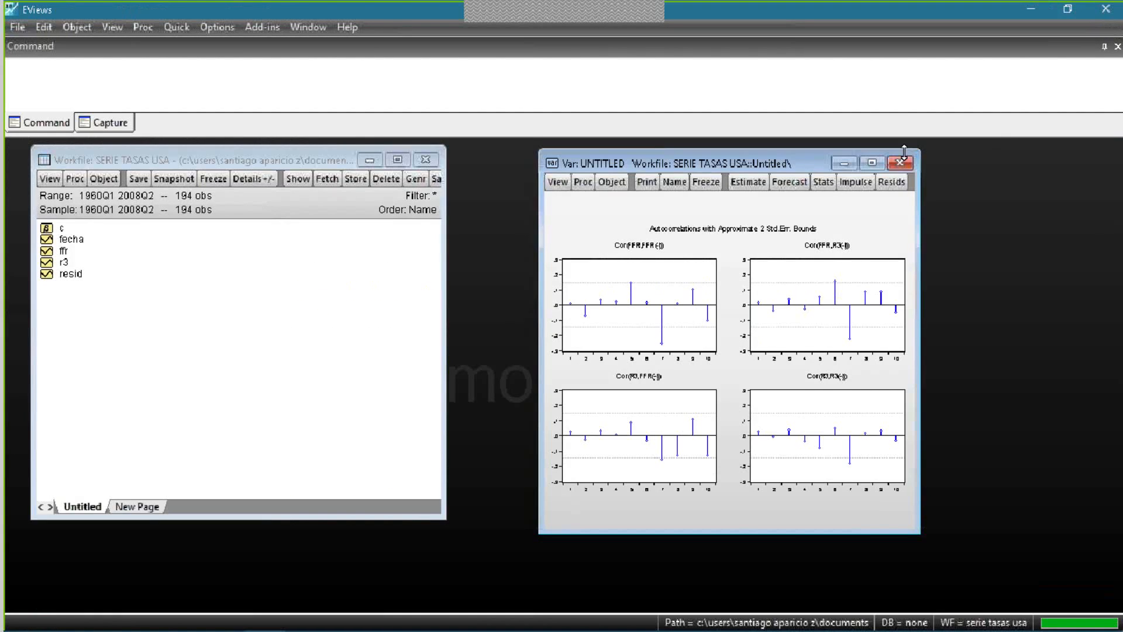
{"action": "left_click", "coordinate": [899, 164]}
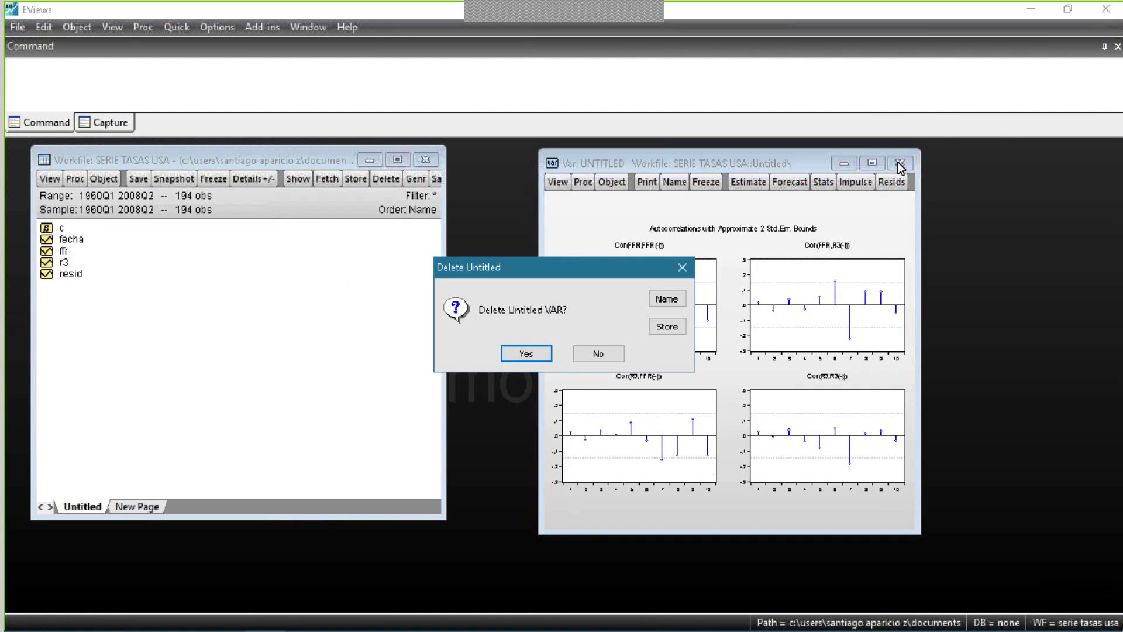
{"action": "left_click", "coordinate": [593, 353]}
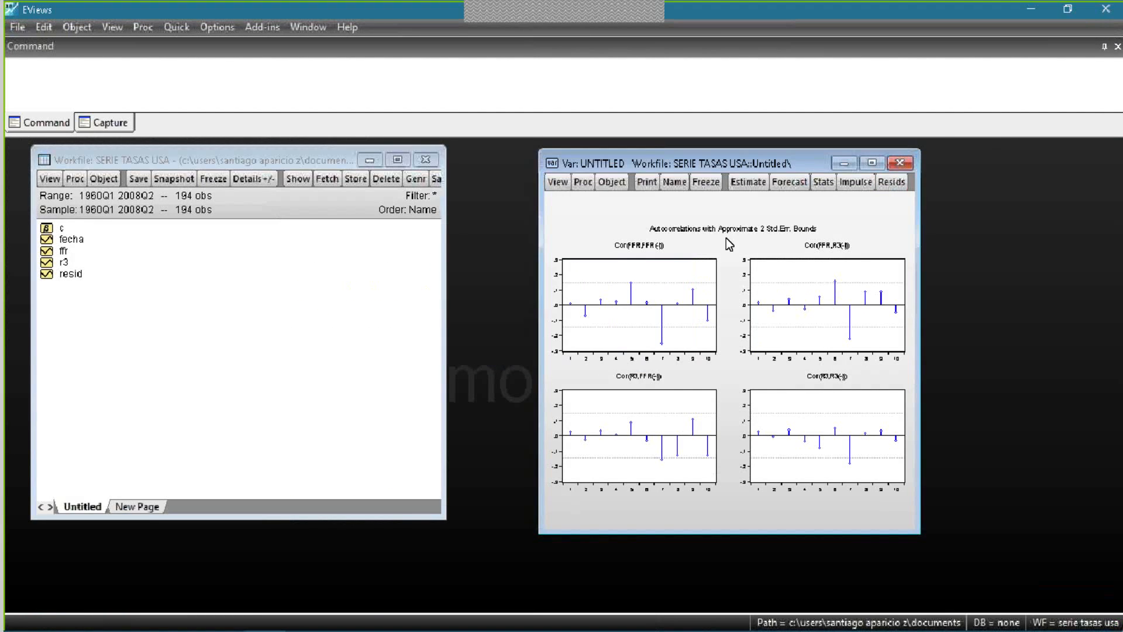
{"action": "left_click", "coordinate": [890, 163]}
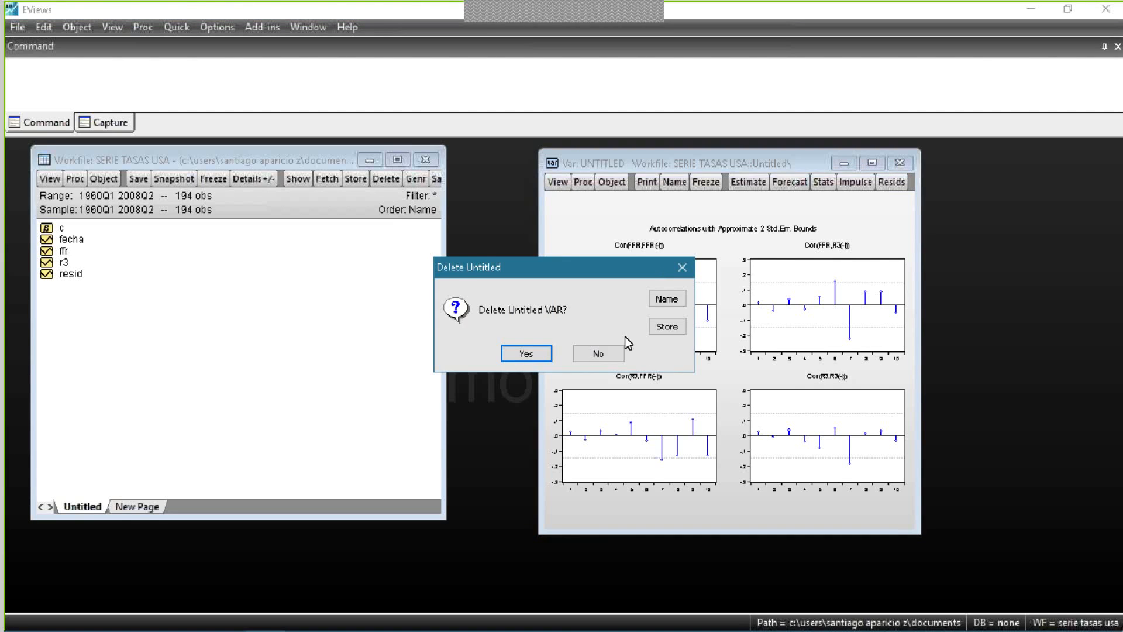
{"action": "left_click", "coordinate": [598, 354]}
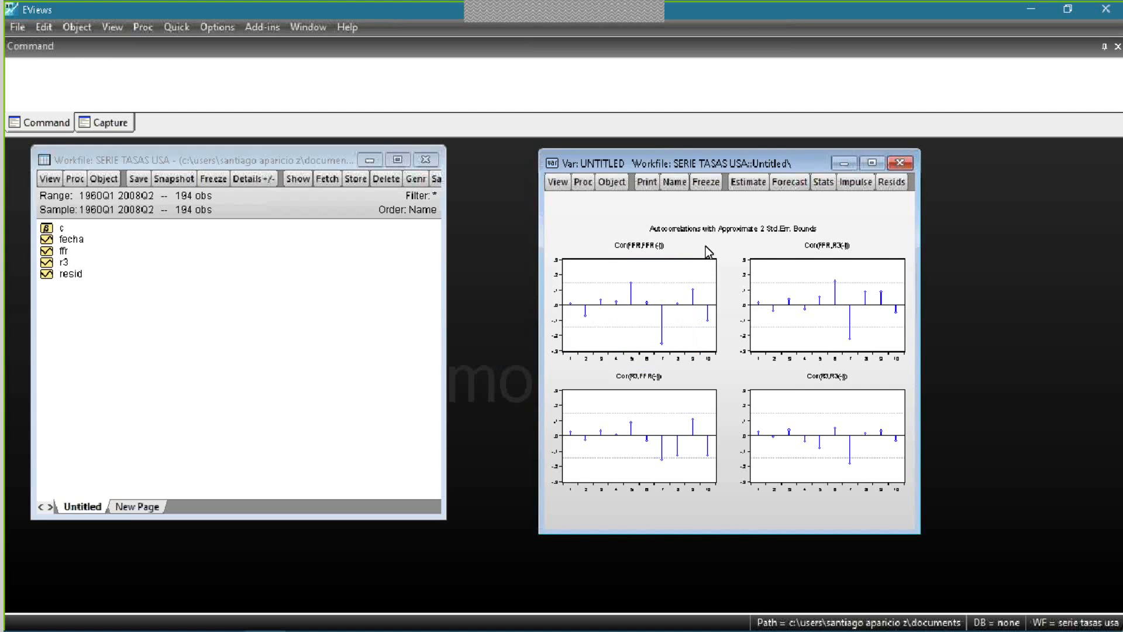
- Display the estimation output of the four-lag VAR again and enlarge its window
{"action": "left_click", "coordinate": [555, 182]}
{"action": "left_click", "coordinate": [603, 219]}
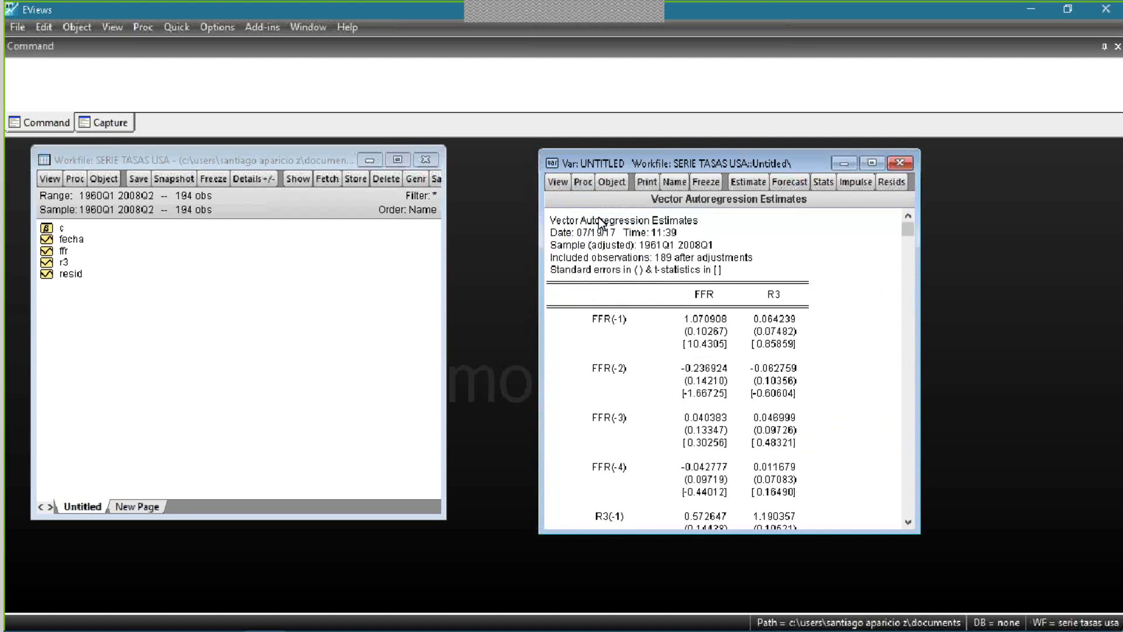
{"action": "left_click", "coordinate": [870, 162]}
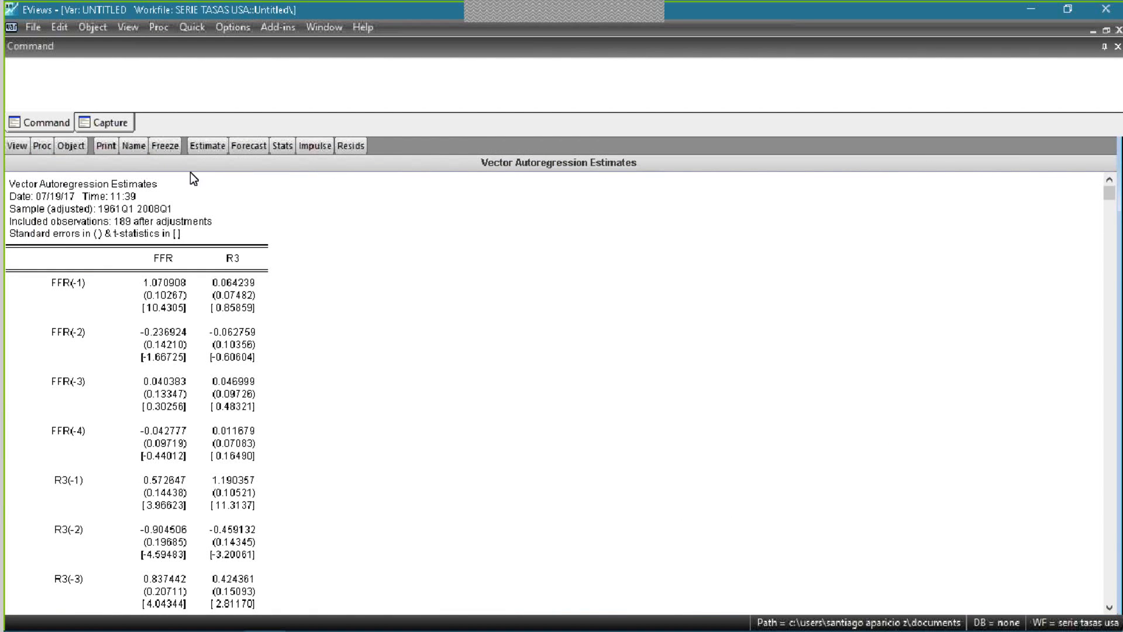
- Name the VAR object var01 so it is stored in the workfile, and restore its window to floating size
{"action": "left_click", "coordinate": [140, 146]}
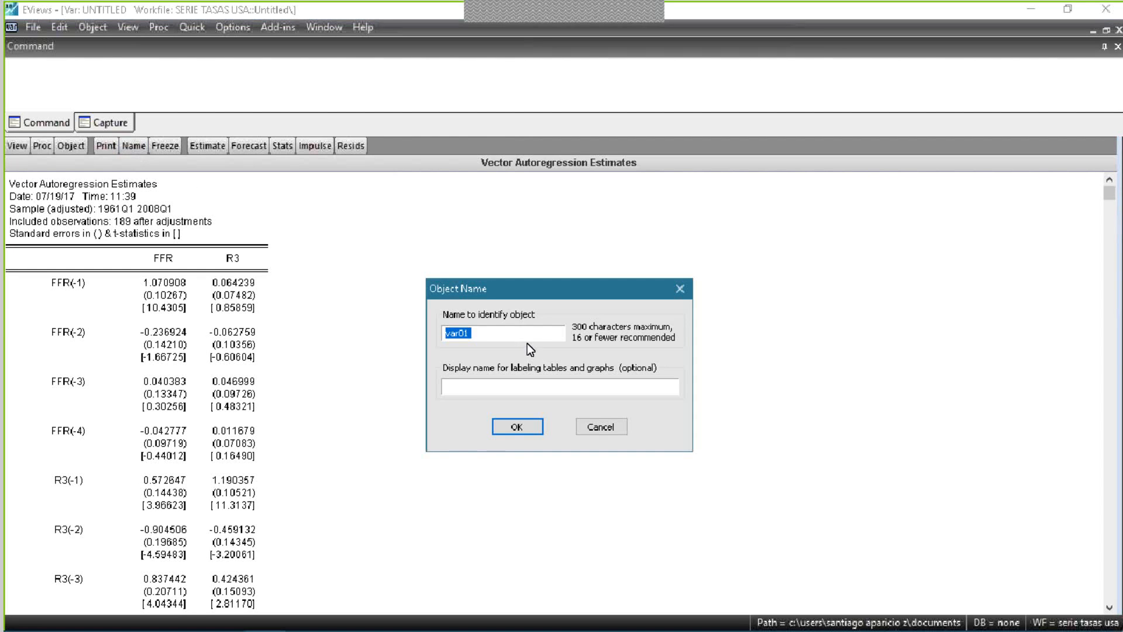
{"action": "left_click", "coordinate": [532, 337]}
{"action": "left_click", "coordinate": [529, 423]}
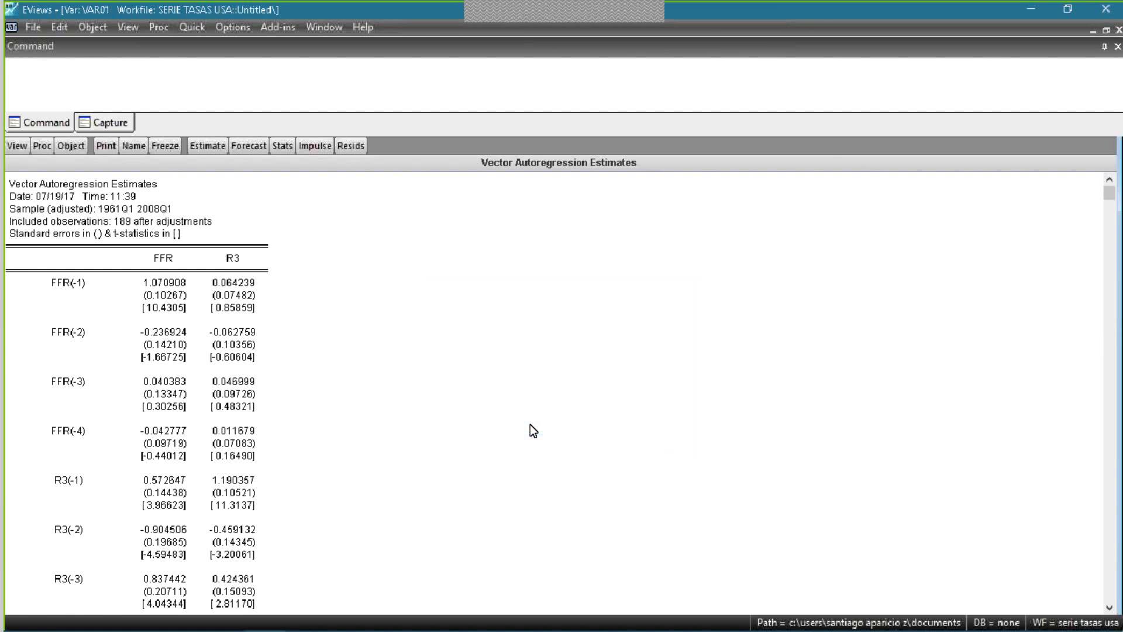
{"action": "left_click", "coordinate": [1105, 30]}
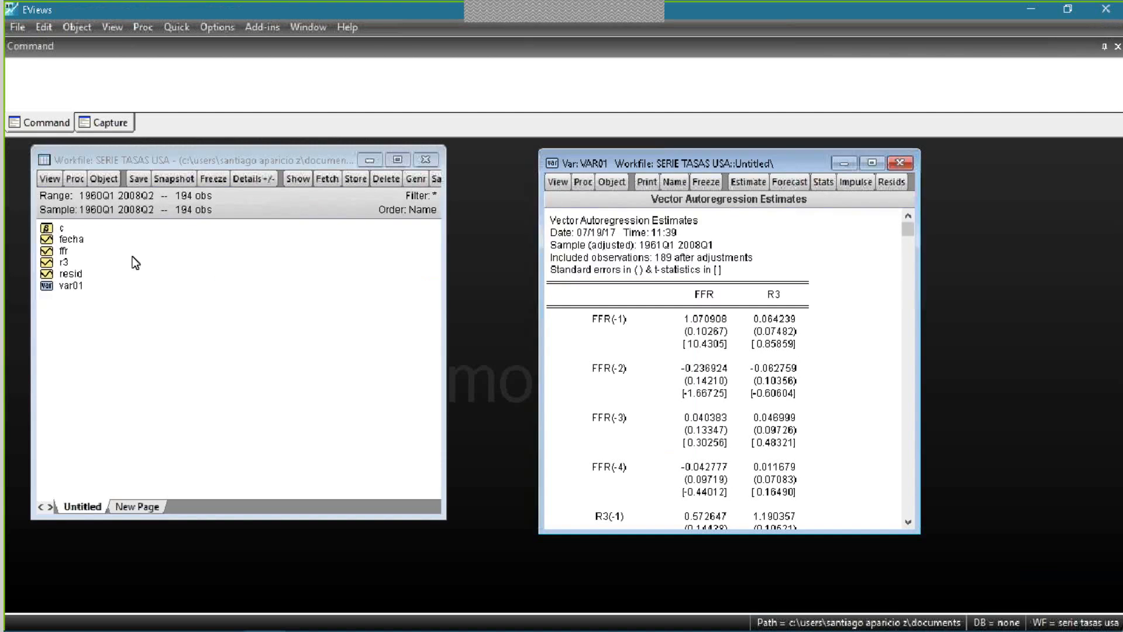
- Make a model from the estimated VAR object var01
{"action": "left_click", "coordinate": [60, 287]}
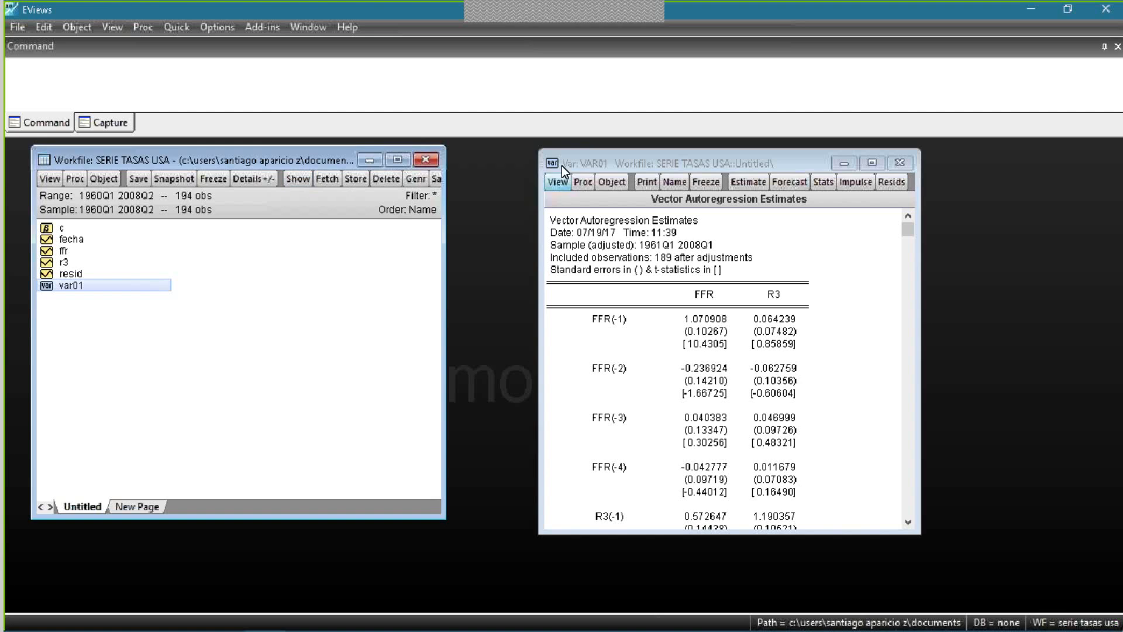
{"action": "left_click", "coordinate": [591, 181]}
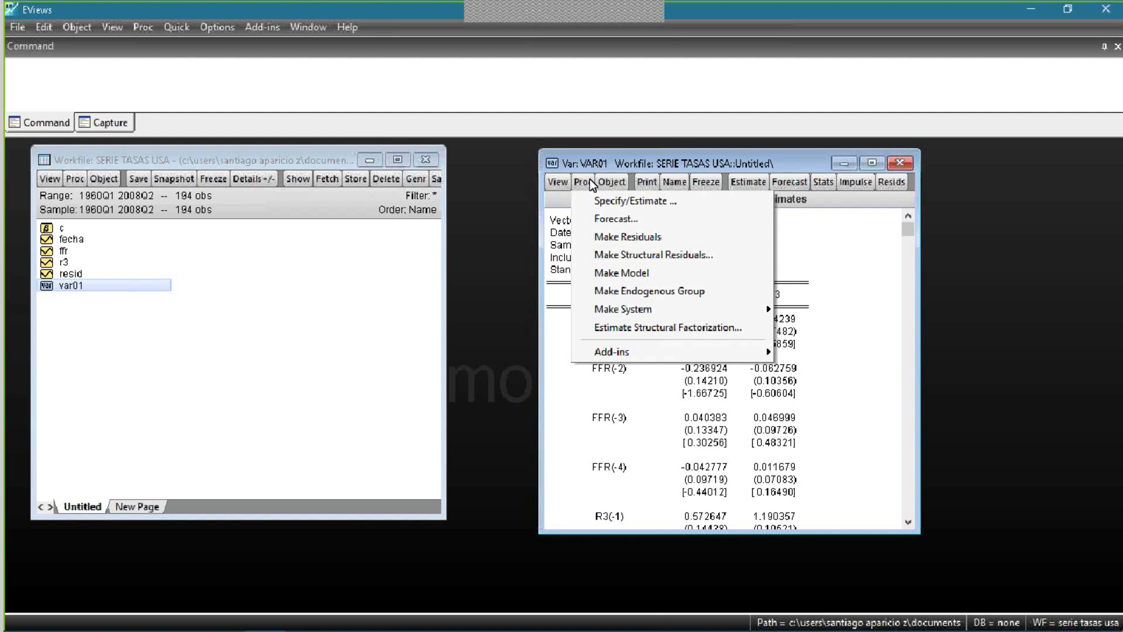
{"action": "left_click", "coordinate": [622, 273]}
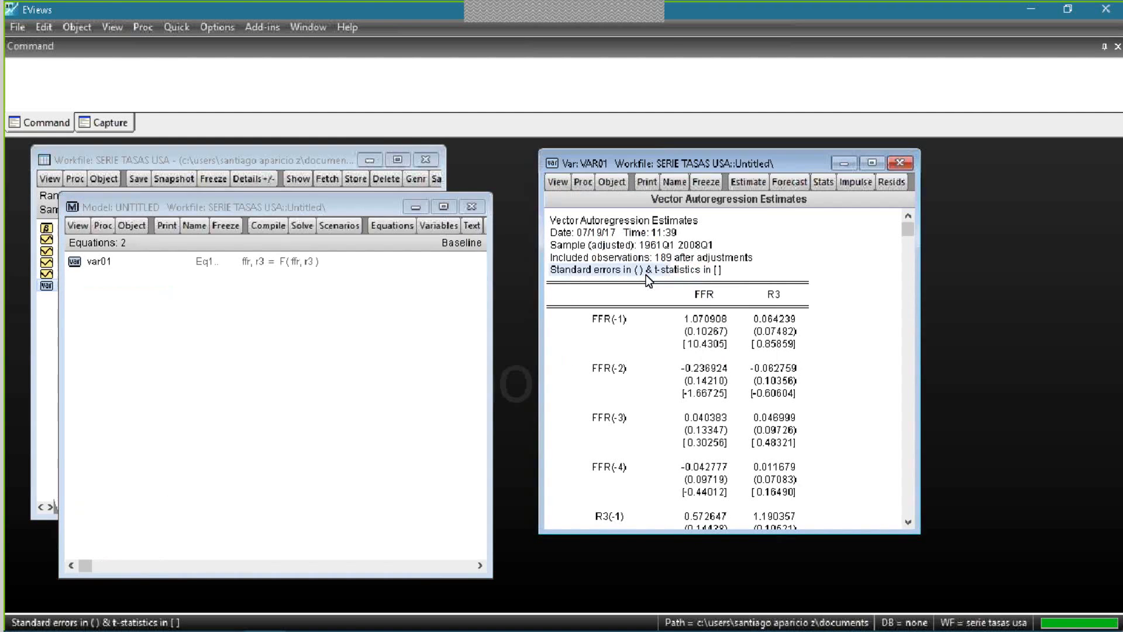
- Open the properties of the var01 link in the untitled model, examine the FFR equation and its coefficients, and close them
{"action": "left_click", "coordinate": [200, 263]}
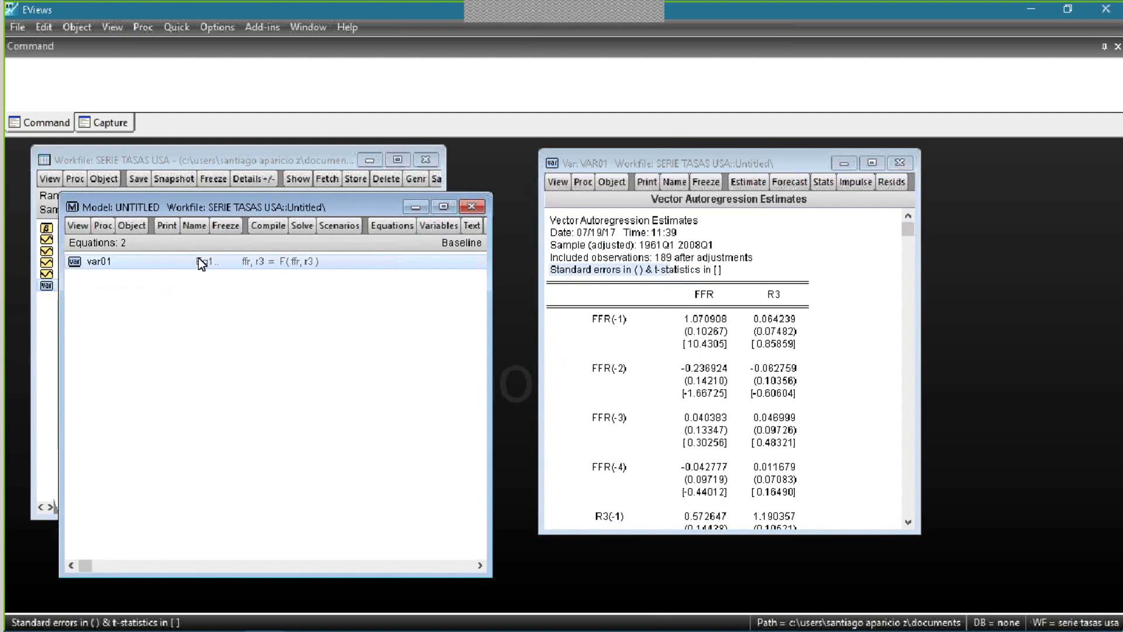
{"action": "left_click_drag", "start_coordinate": [243, 214], "coordinate": [574, 223]}
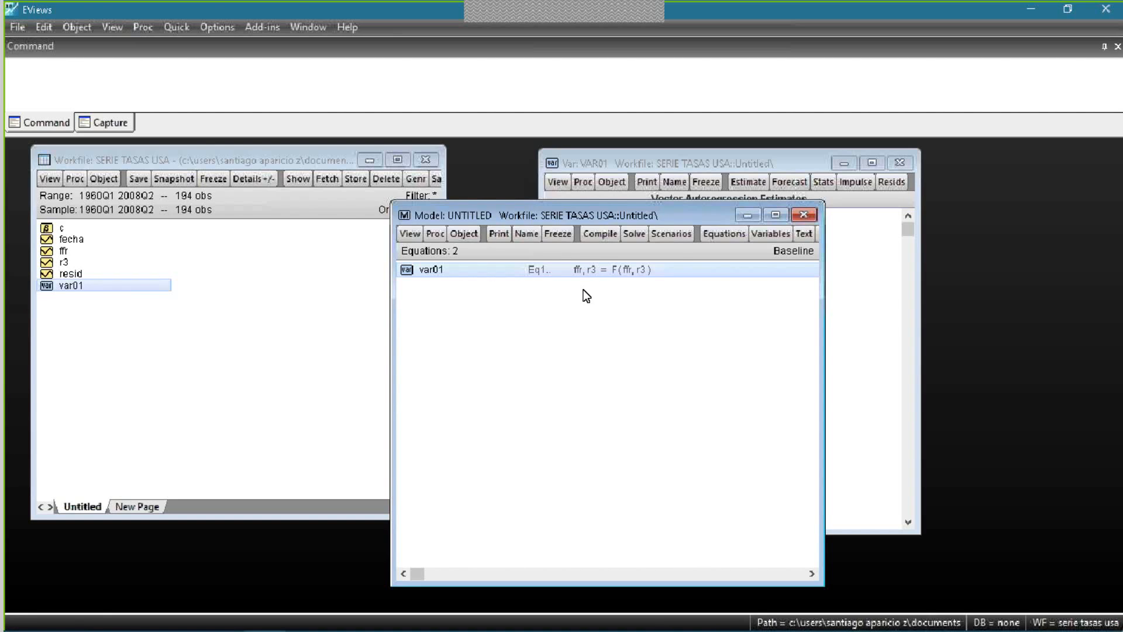
{"action": "double_click", "coordinate": [488, 271]}
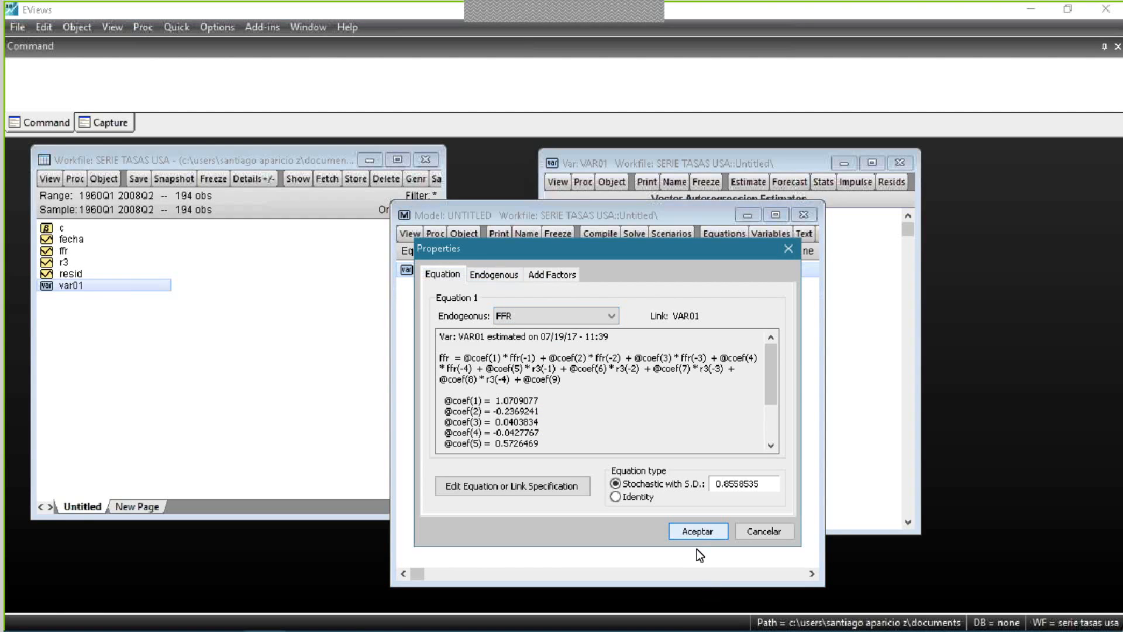
{"action": "left_click", "coordinate": [695, 533]}
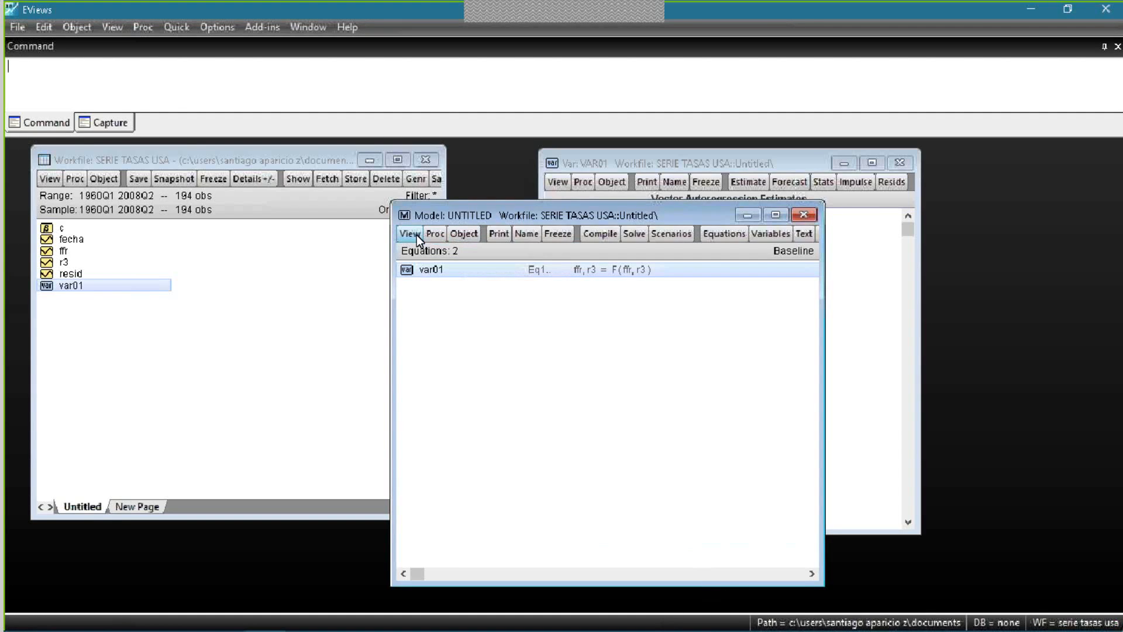
{"action": "left_click", "coordinate": [434, 235]}
{"action": "left_click", "coordinate": [683, 322]}
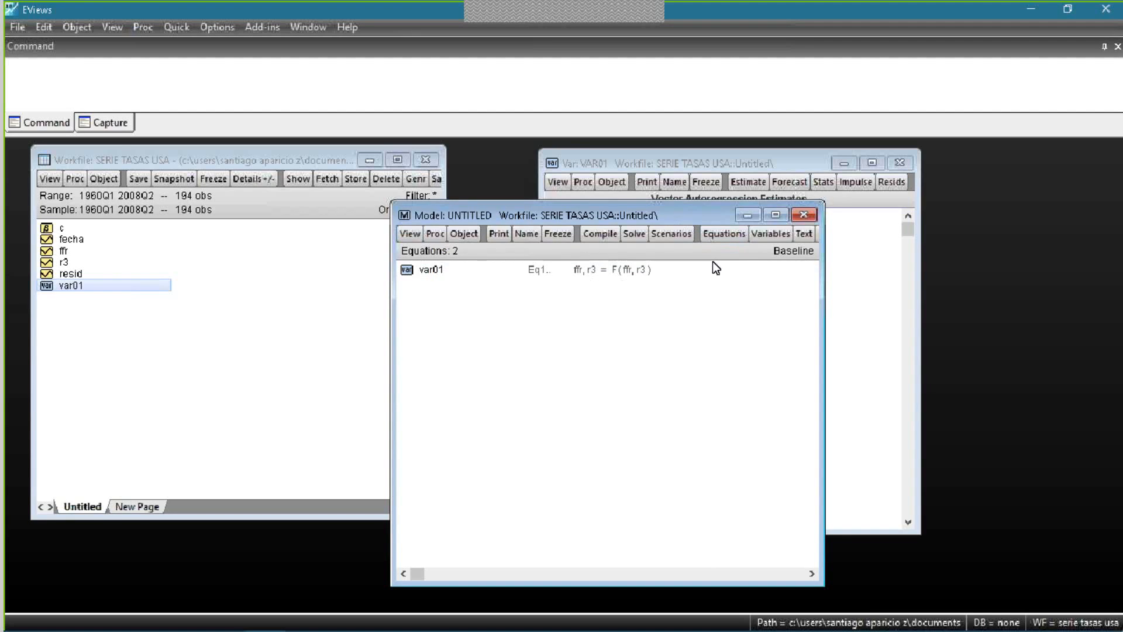
{"action": "double_click", "coordinate": [624, 269]}
{"action": "left_click", "coordinate": [697, 531]}
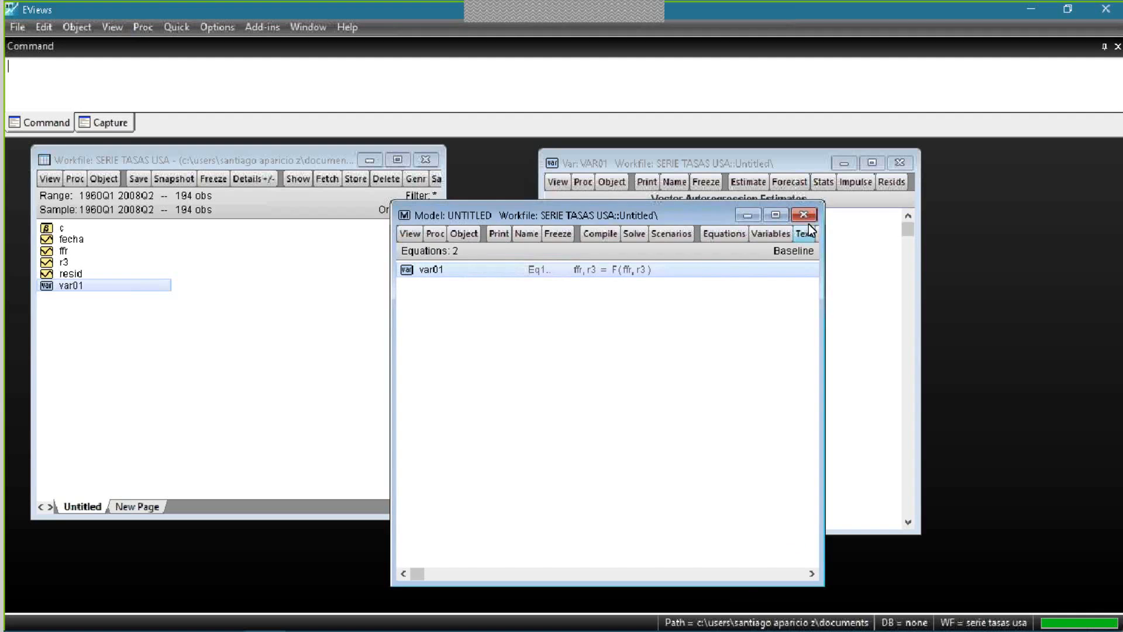
{"action": "left_click", "coordinate": [804, 215]}
{"action": "left_click", "coordinate": [612, 356]}
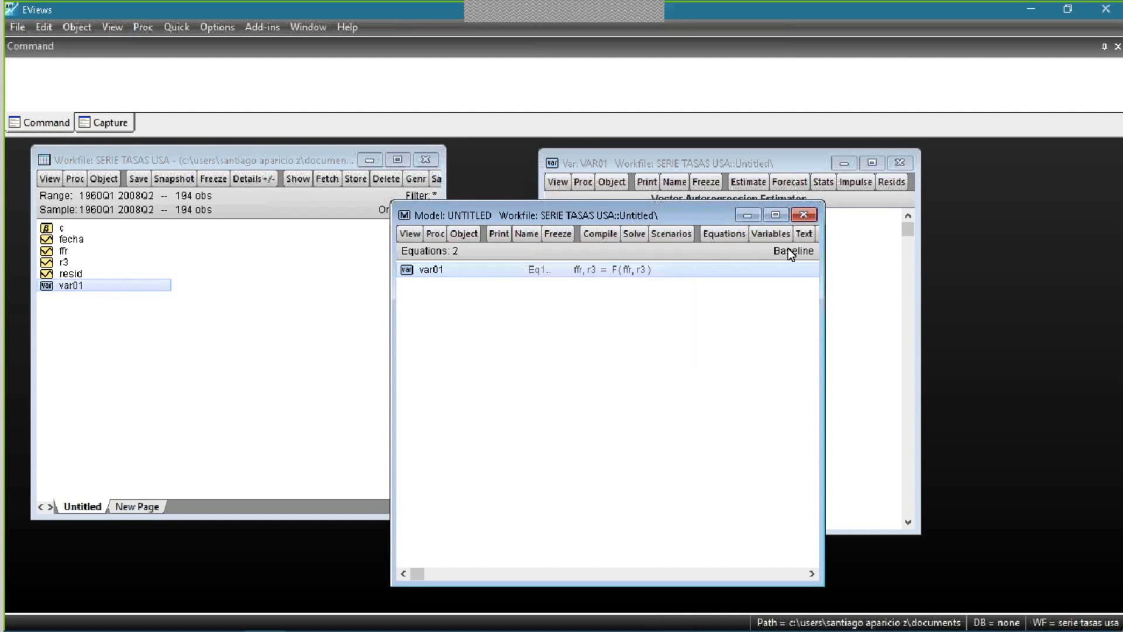
{"action": "left_click_drag", "start_coordinate": [682, 221], "coordinate": [695, 207]}
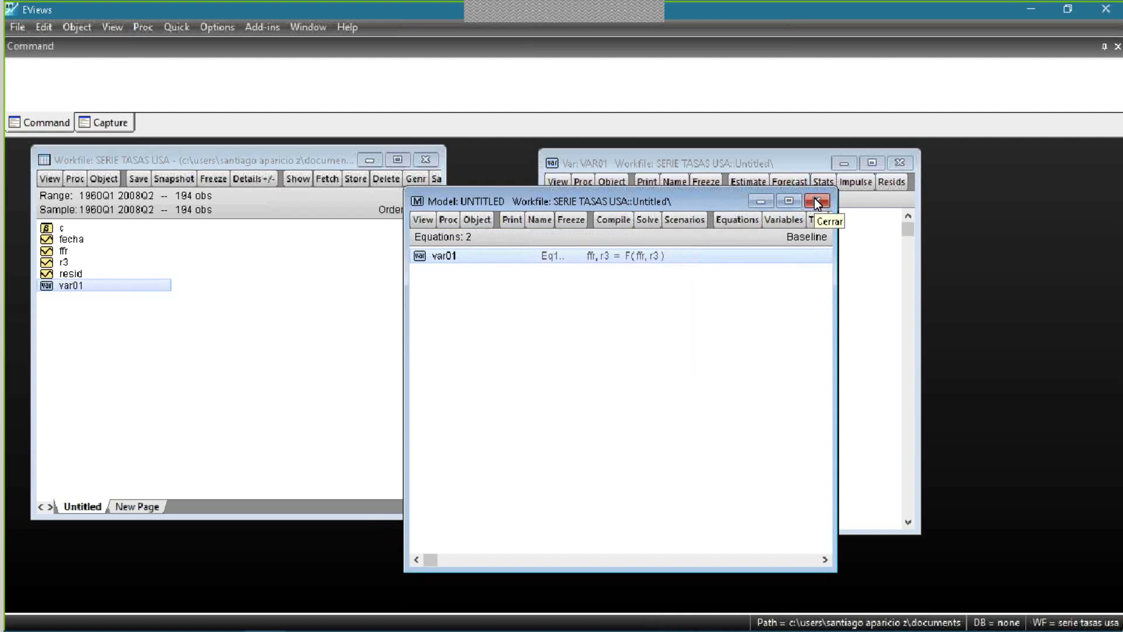
{"action": "left_click", "coordinate": [445, 219]}
{"action": "left_click", "coordinate": [434, 218]}
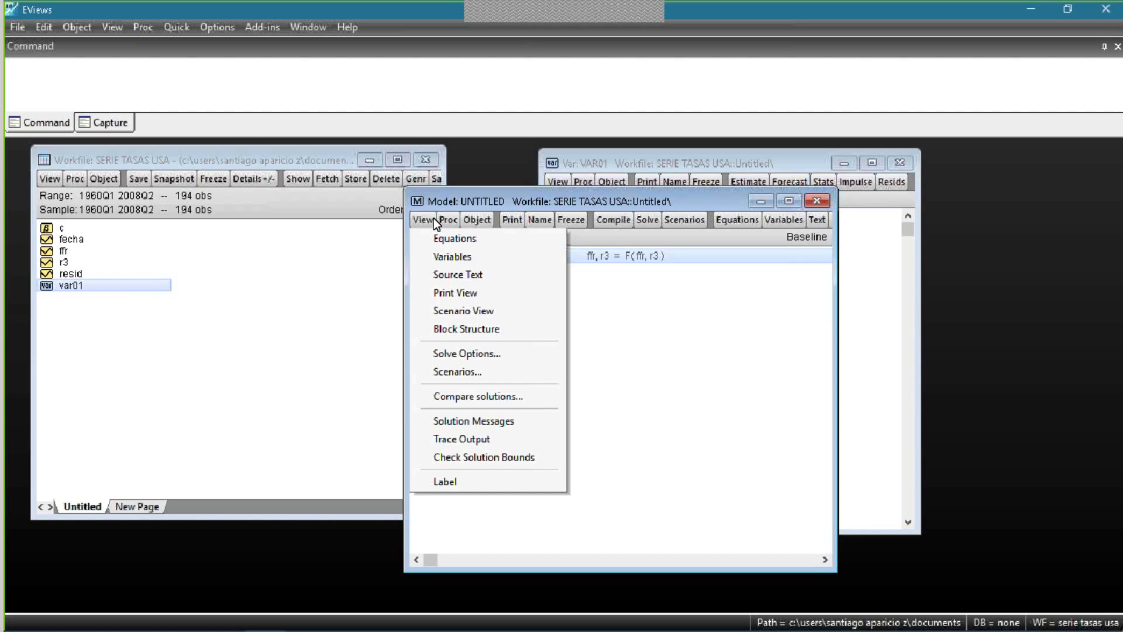
{"action": "left_click", "coordinate": [817, 201]}
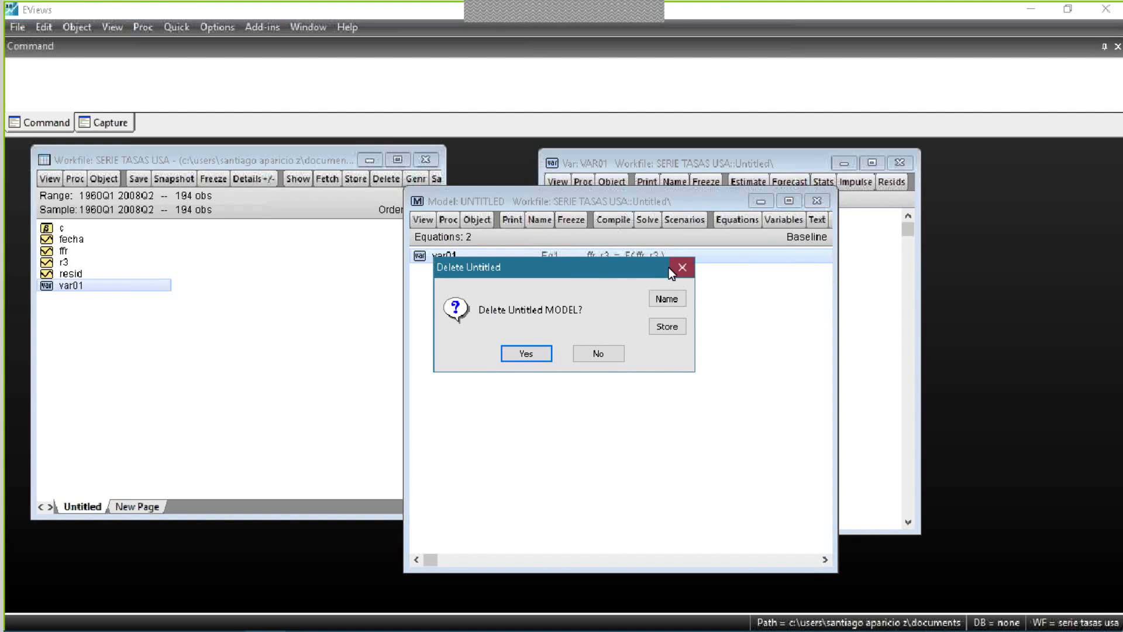
{"action": "left_click", "coordinate": [613, 348]}
{"action": "left_click", "coordinate": [425, 221]}
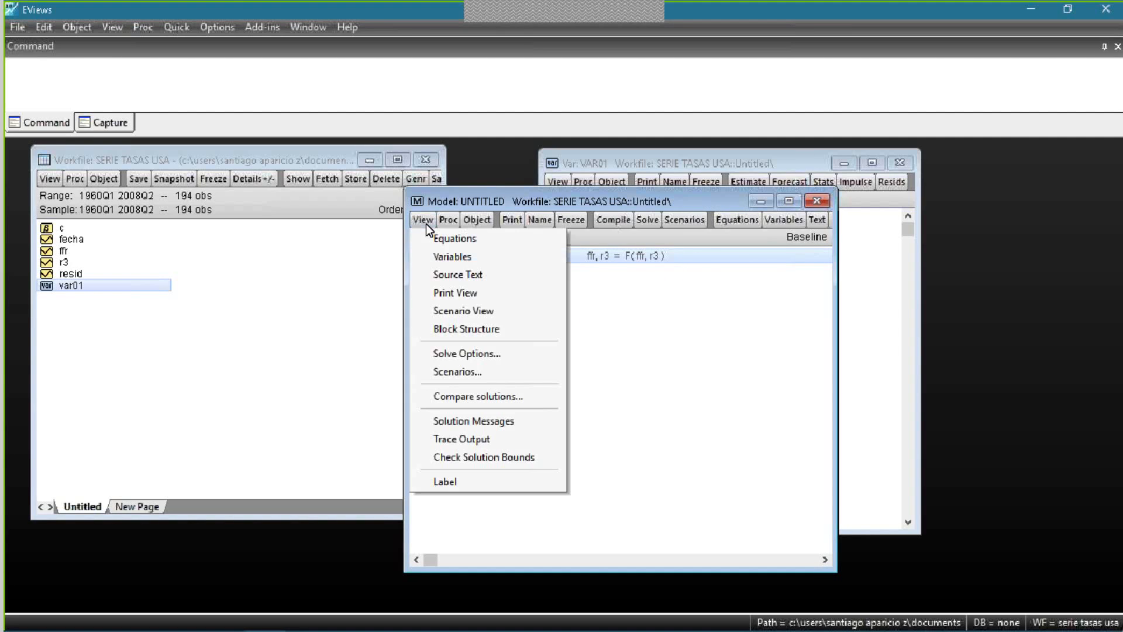
{"action": "left_click", "coordinate": [647, 439]}
- Close and delete the untitled model, and reposition the window of the var01 object
{"action": "left_click", "coordinate": [818, 201]}
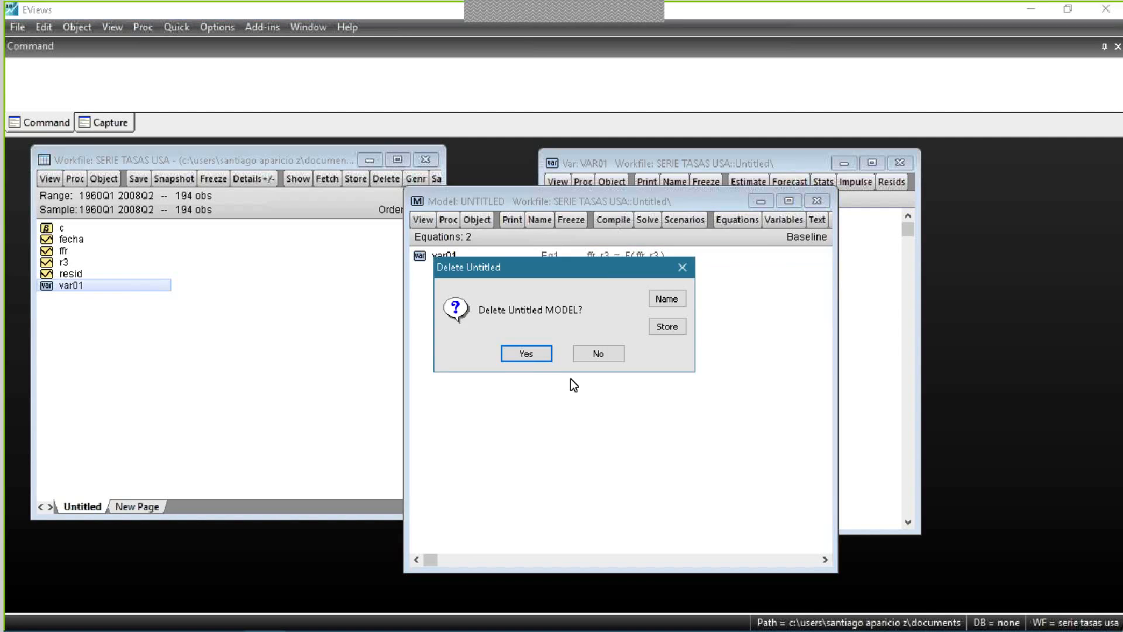
{"action": "left_click", "coordinate": [526, 354]}
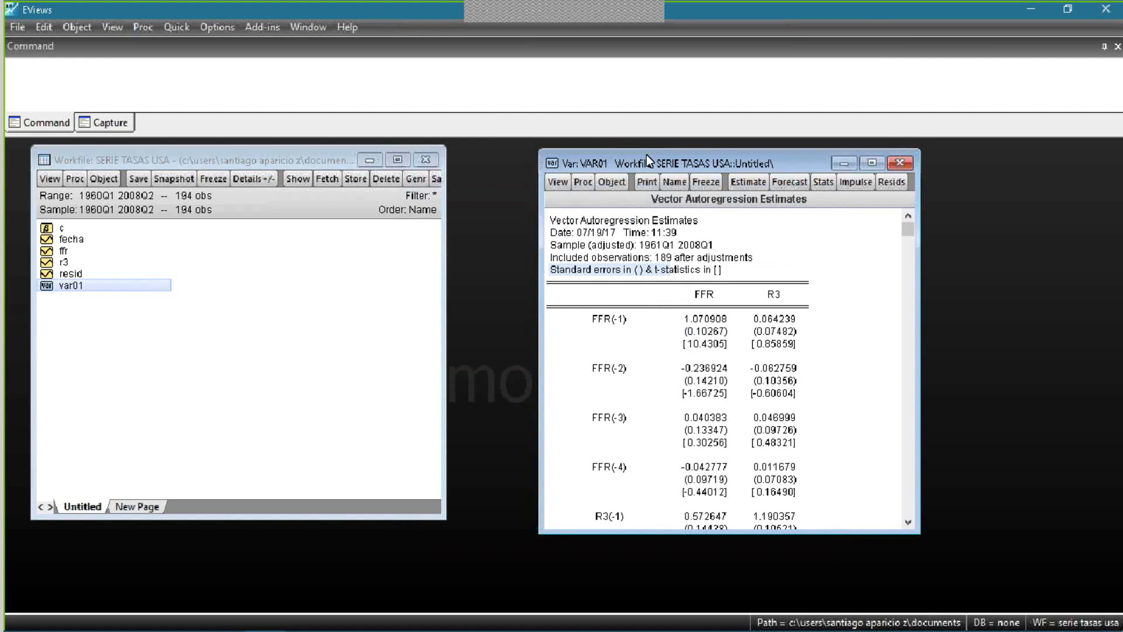
{"action": "left_click_drag", "start_coordinate": [647, 155], "coordinate": [571, 157]}
- Run the Granger Causality/Block Exogeneity Tests on the four-lag VAR var01
{"action": "left_click", "coordinate": [526, 184]}
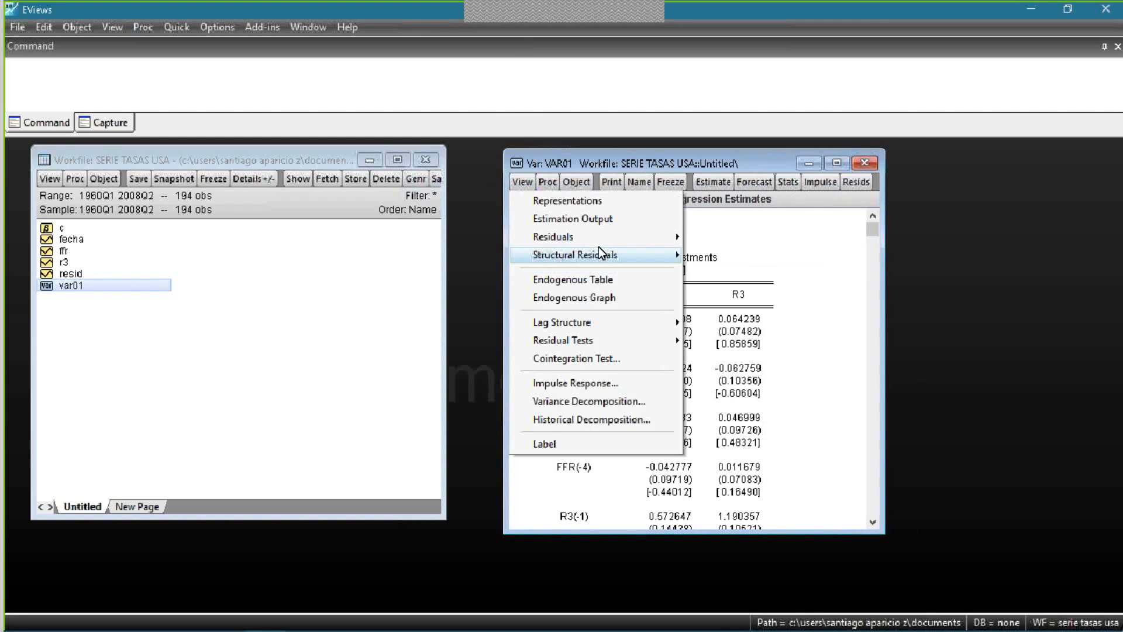
{"action": "mouse_move", "coordinate": [614, 259]}
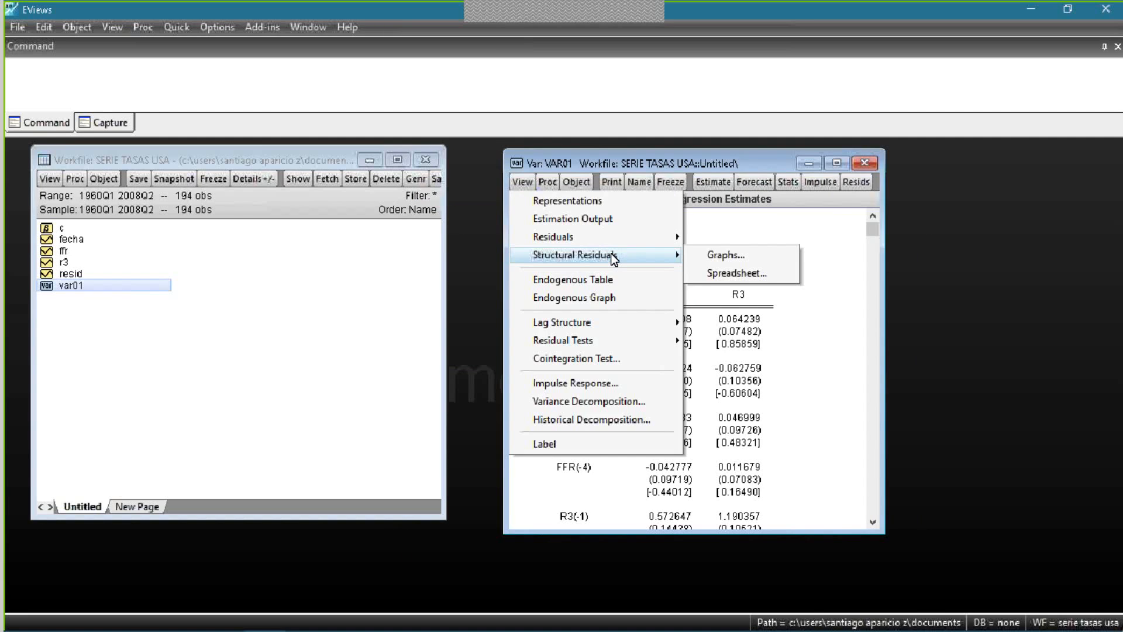
{"action": "mouse_move", "coordinate": [641, 329]}
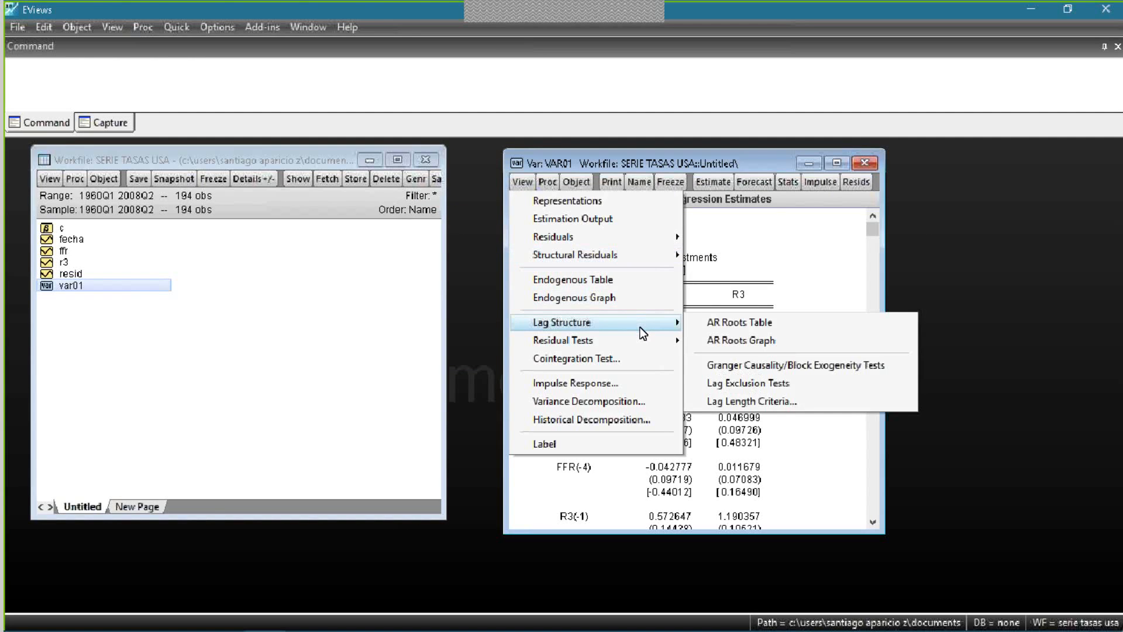
{"action": "left_click", "coordinate": [805, 367]}
{"action": "left_click", "coordinate": [809, 367]}
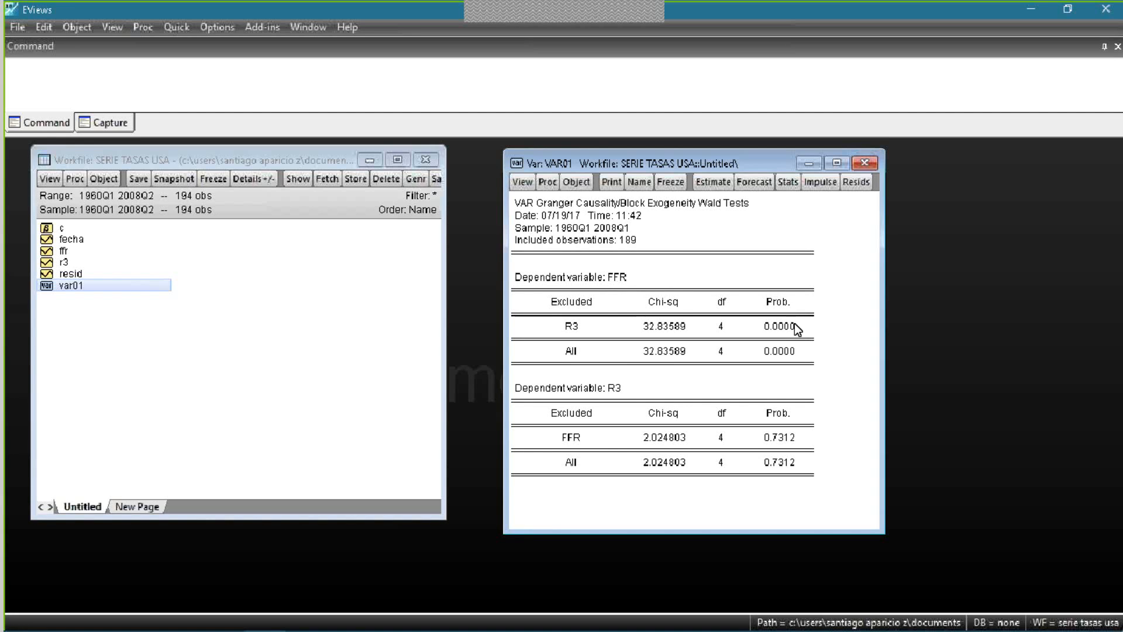
- Examine the Granger causality results for R3 excluded from the FFR equation and FFR excluded from the R3 equation
{"action": "left_click", "coordinate": [769, 328]}
{"action": "left_click", "coordinate": [564, 324]}
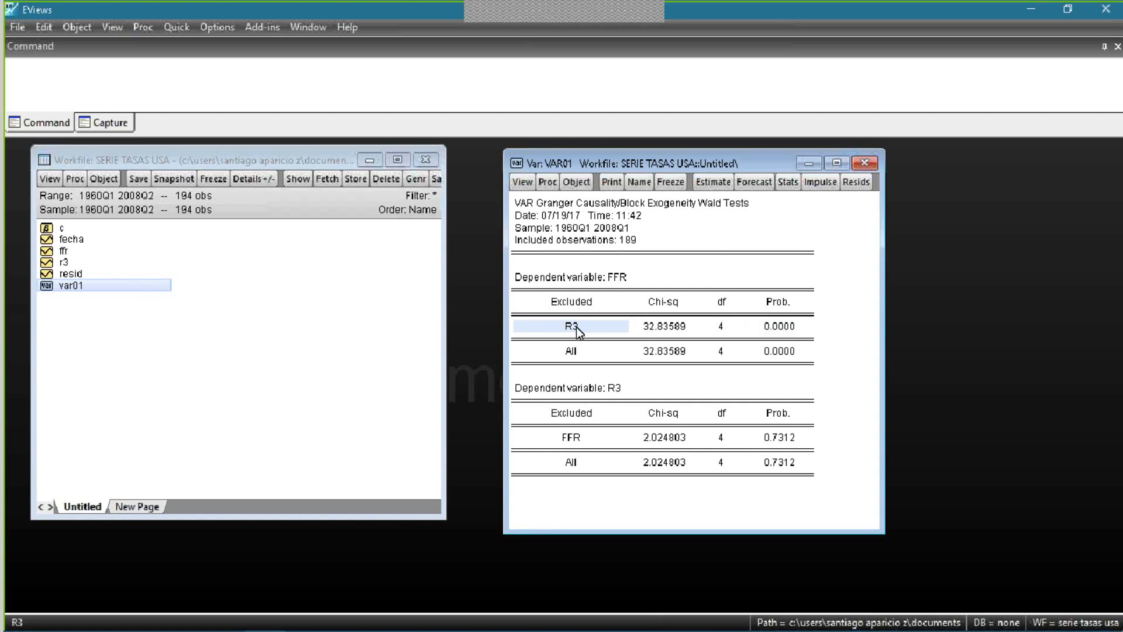
{"action": "left_click", "coordinate": [620, 280]}
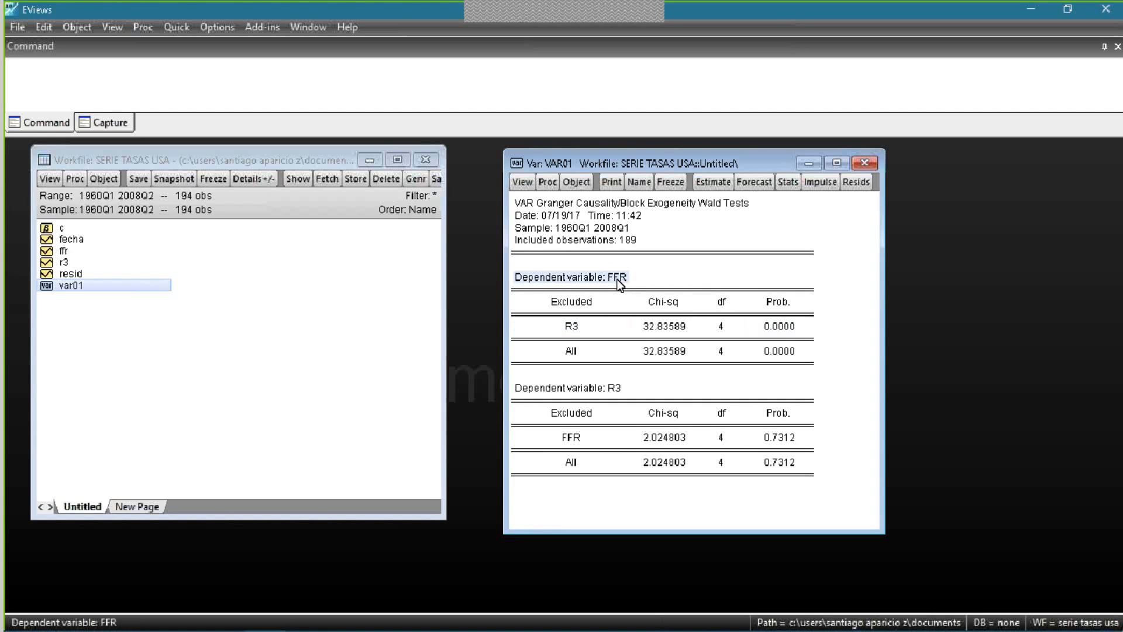
{"action": "left_click", "coordinate": [571, 328]}
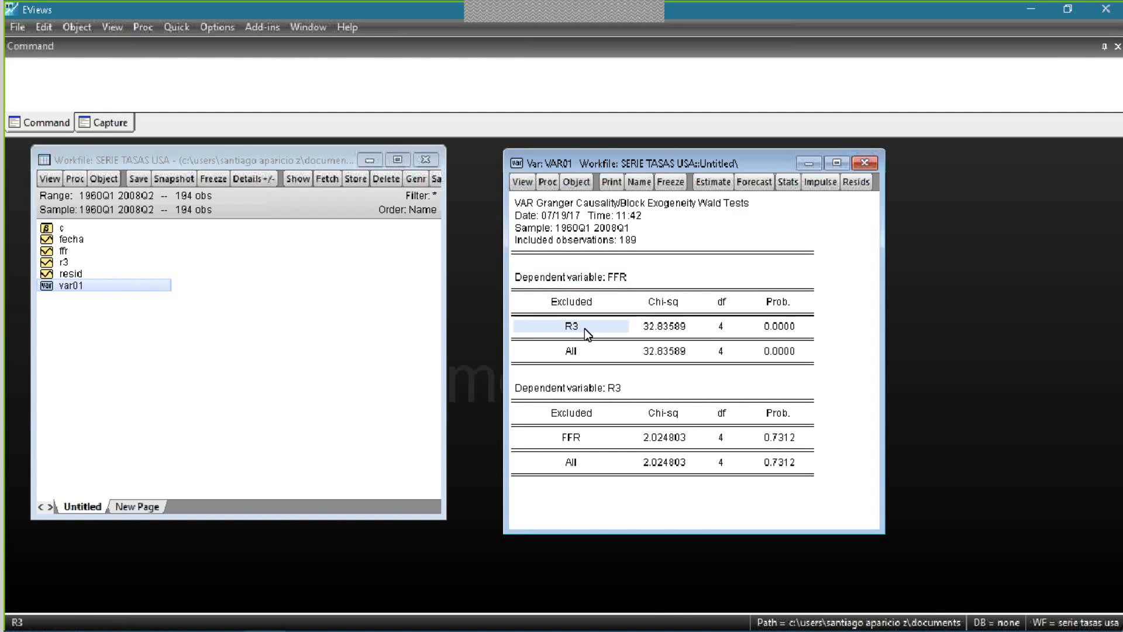
{"action": "left_click", "coordinate": [618, 278]}
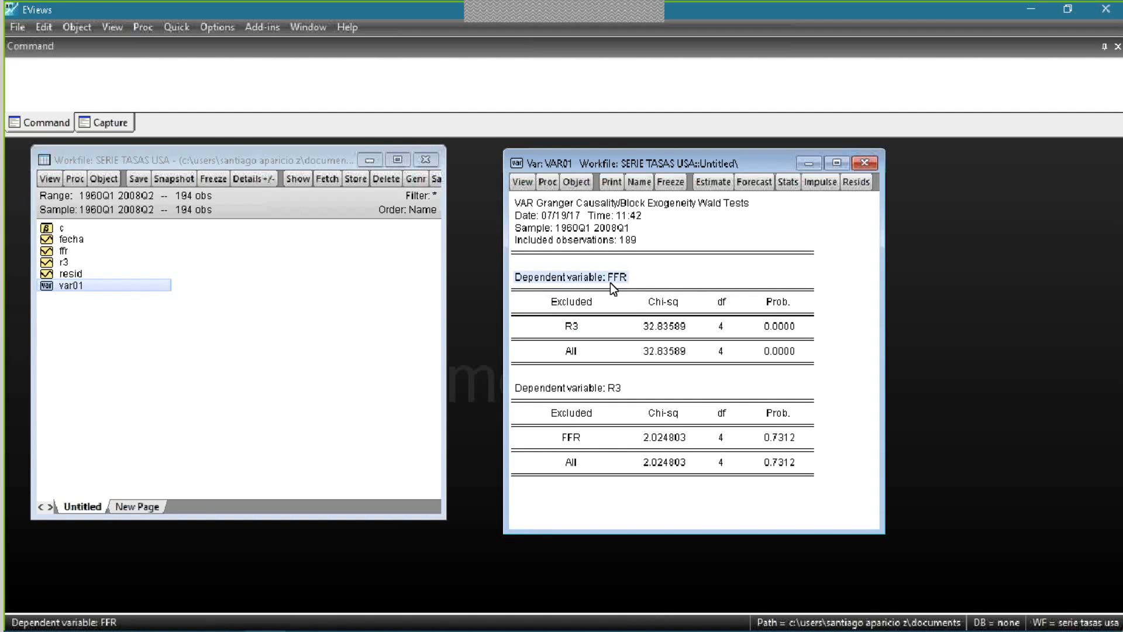
{"action": "left_click", "coordinate": [793, 453]}
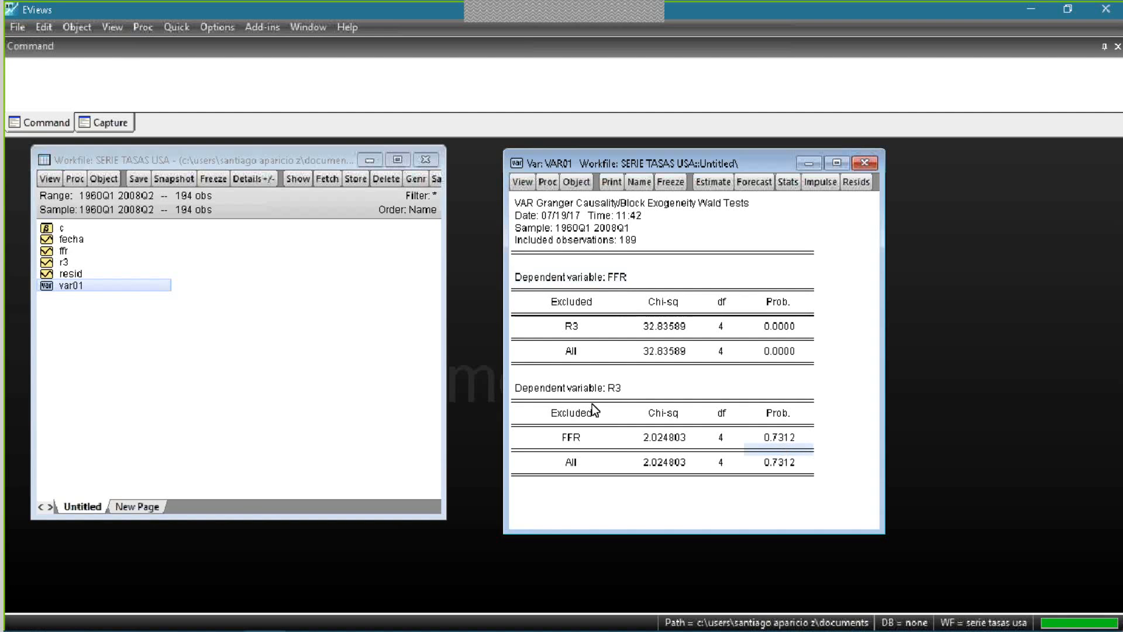
{"action": "left_click", "coordinate": [561, 441]}
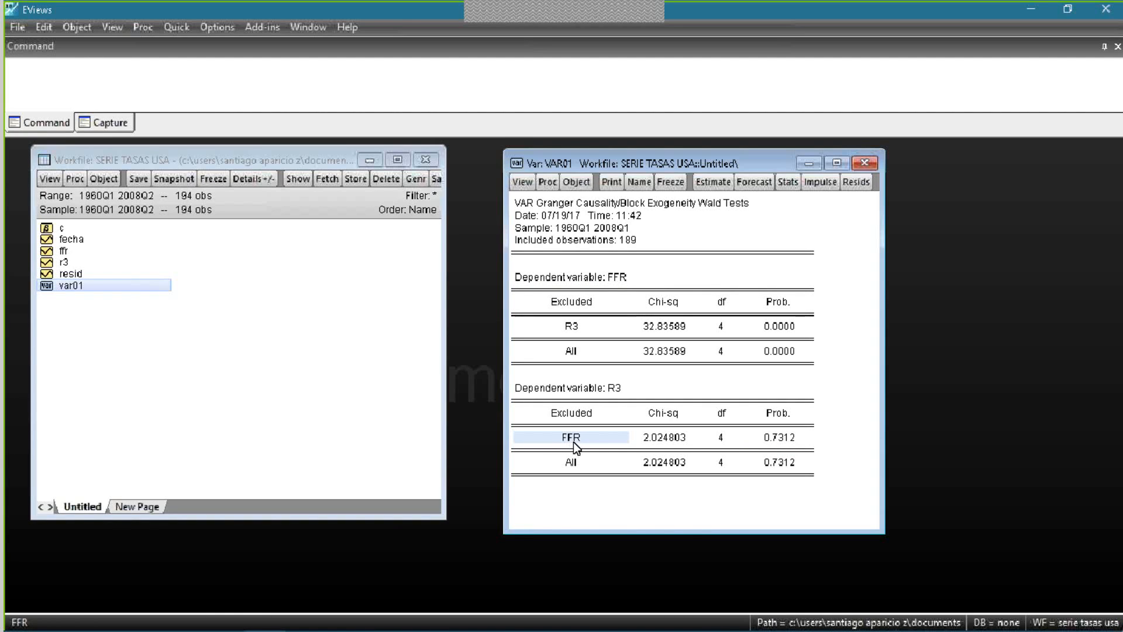
{"action": "left_click", "coordinate": [615, 392]}
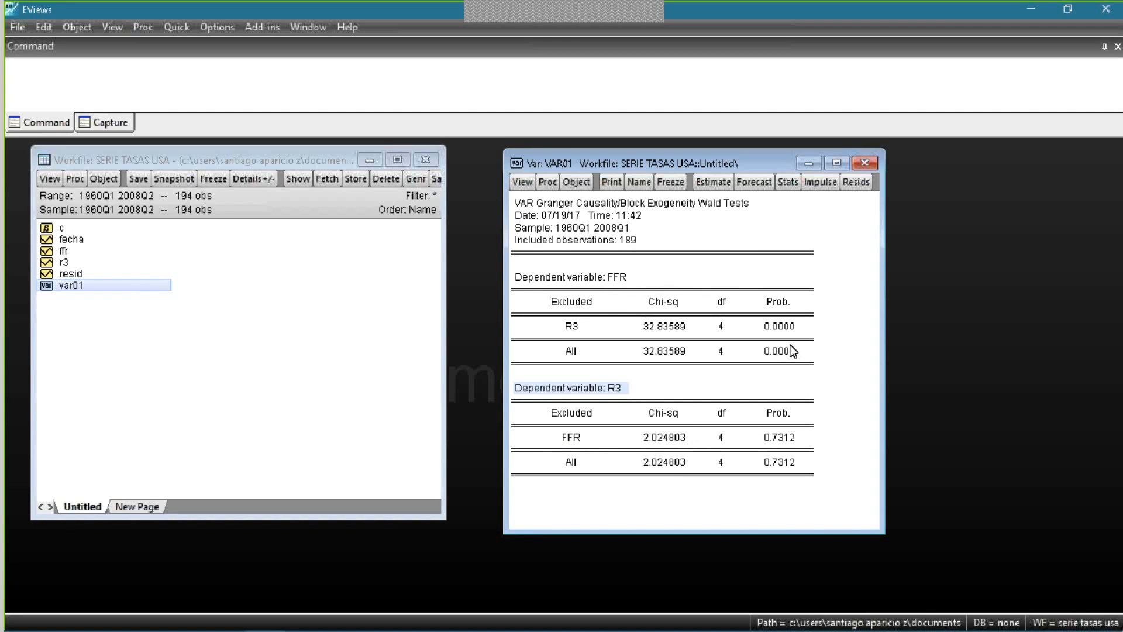
- Display the representations of var01 to view the model equations with their substituted coefficients
{"action": "left_click", "coordinate": [754, 182]}
{"action": "left_click", "coordinate": [857, 205]}
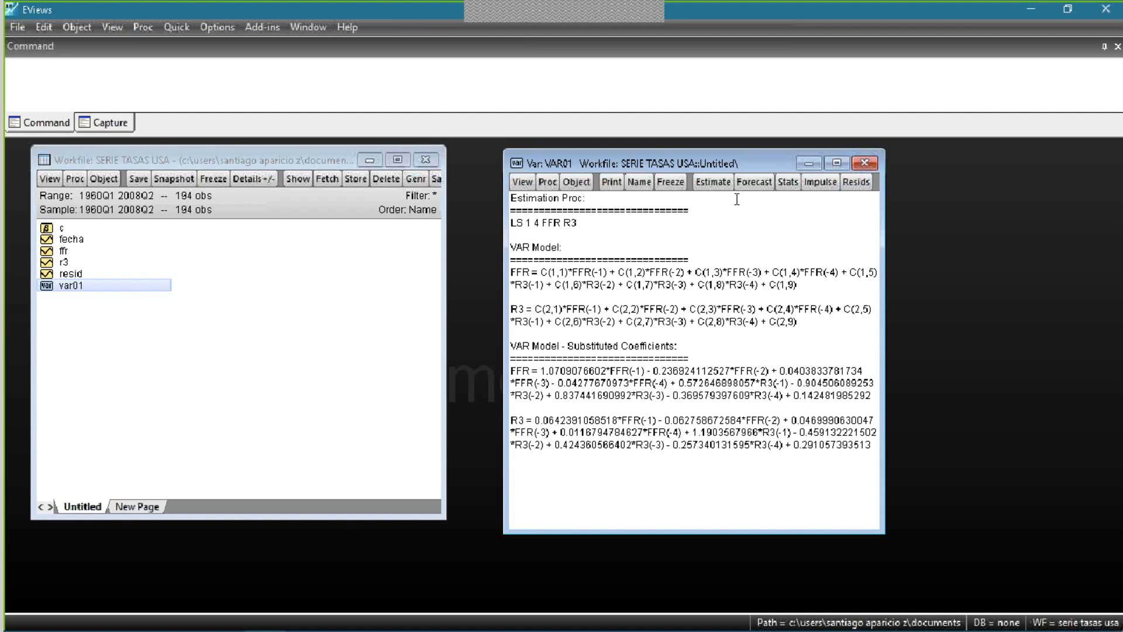
{"action": "left_click", "coordinate": [523, 182]}
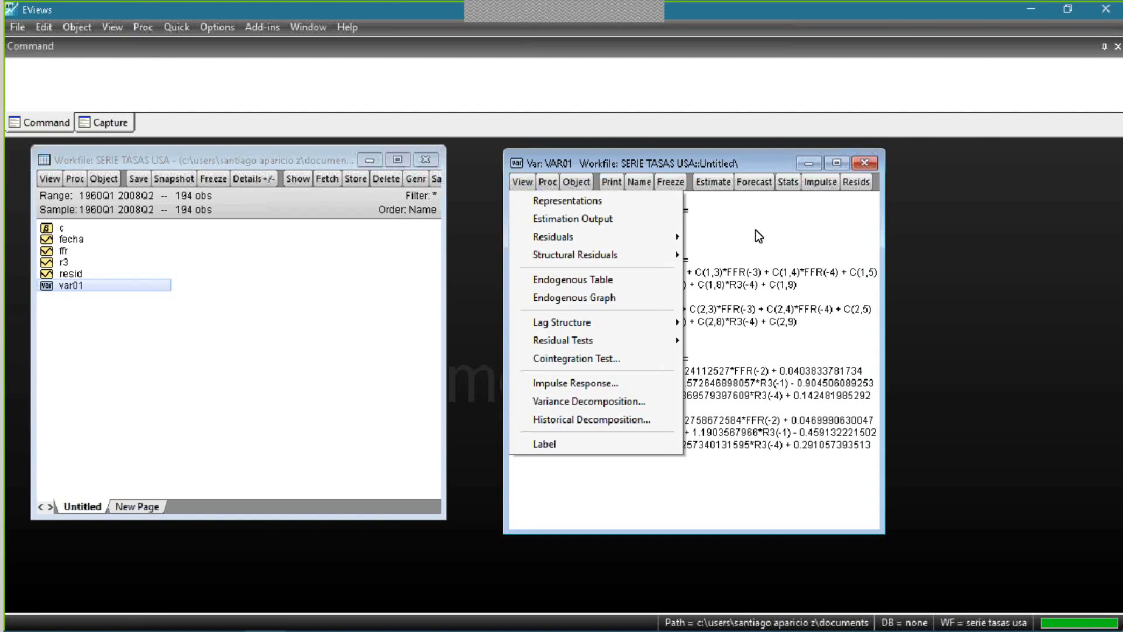
- Make a model from var01 again to view its equation link, and delete that untitled model
{"action": "left_click", "coordinate": [547, 182]}
{"action": "left_click", "coordinate": [631, 270]}
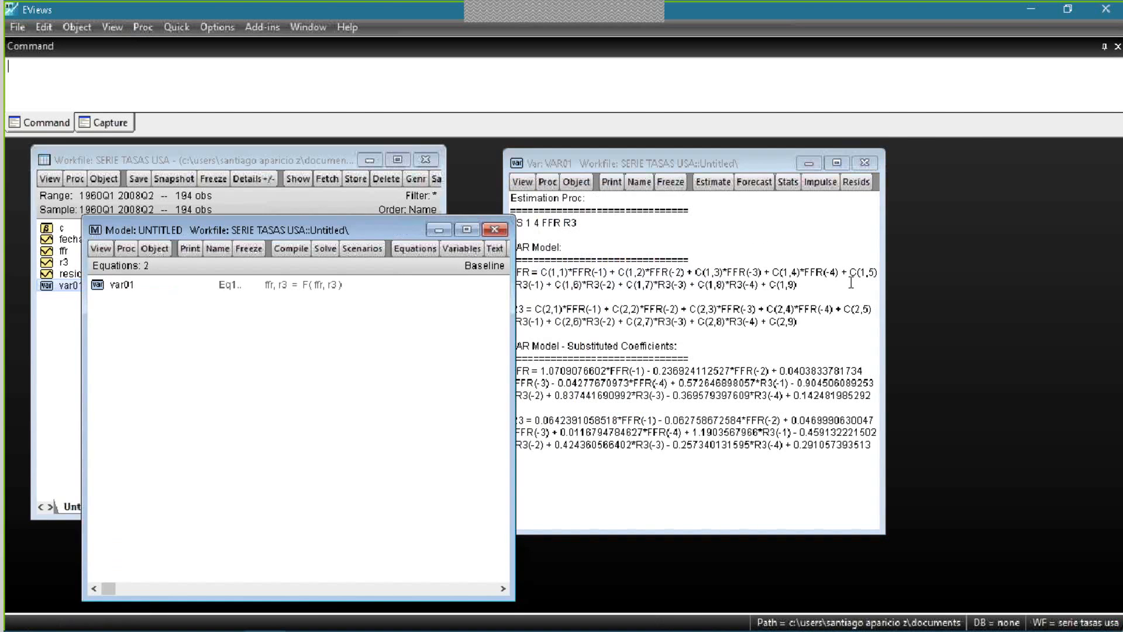
{"action": "left_click_drag", "start_coordinate": [329, 233], "coordinate": [686, 217]}
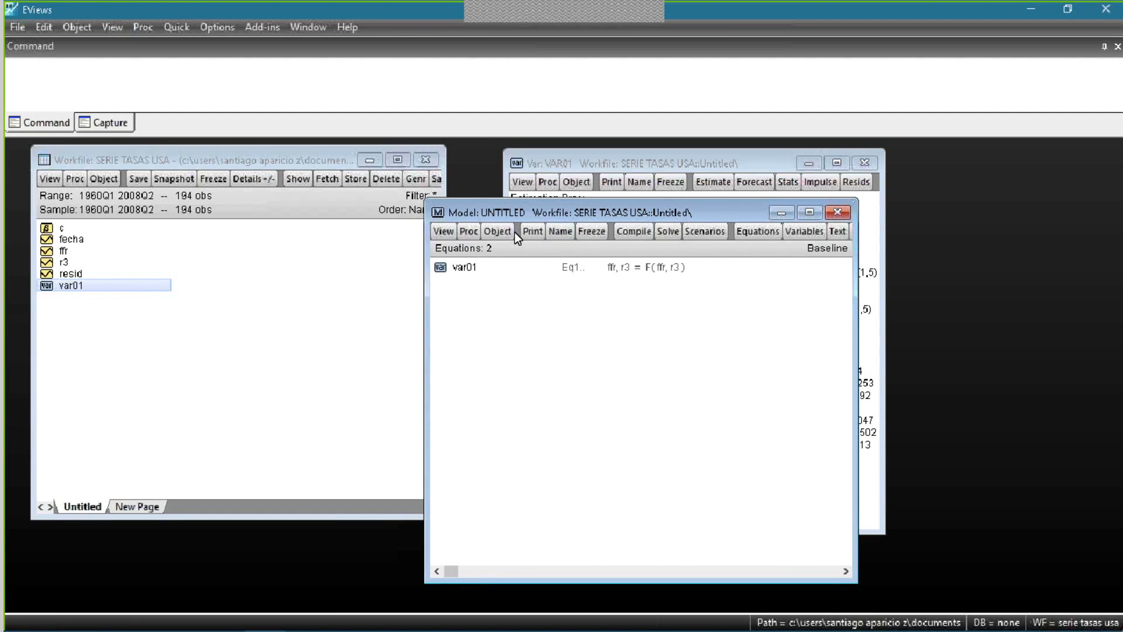
{"action": "left_click", "coordinate": [847, 212]}
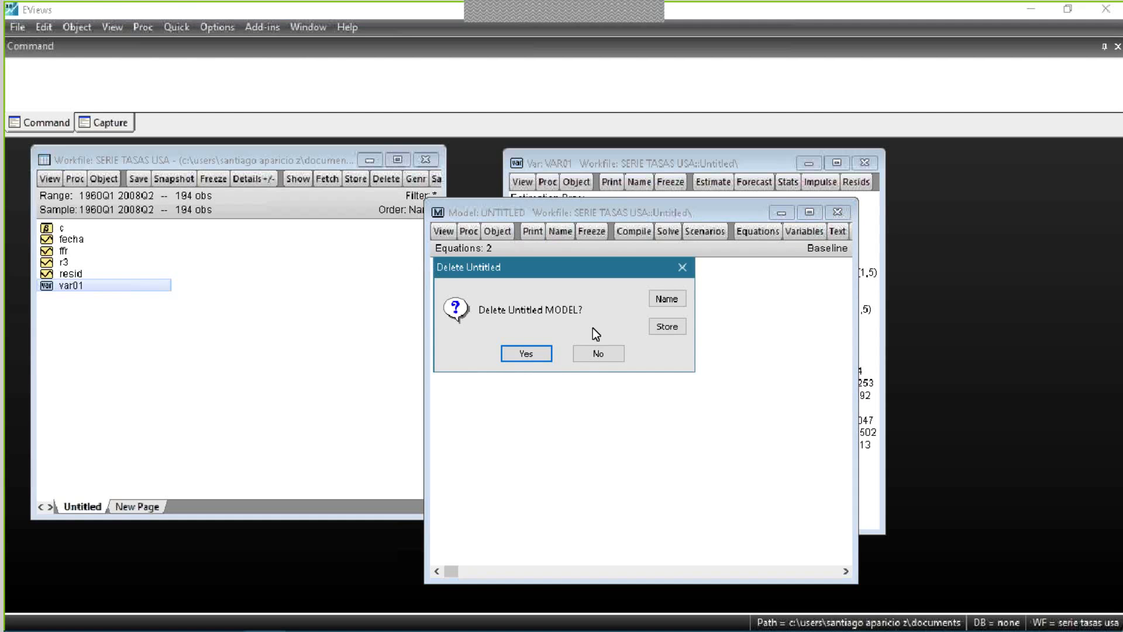
{"action": "left_click", "coordinate": [596, 353]}
{"action": "left_click", "coordinate": [847, 212]}
{"action": "left_click", "coordinate": [526, 354]}
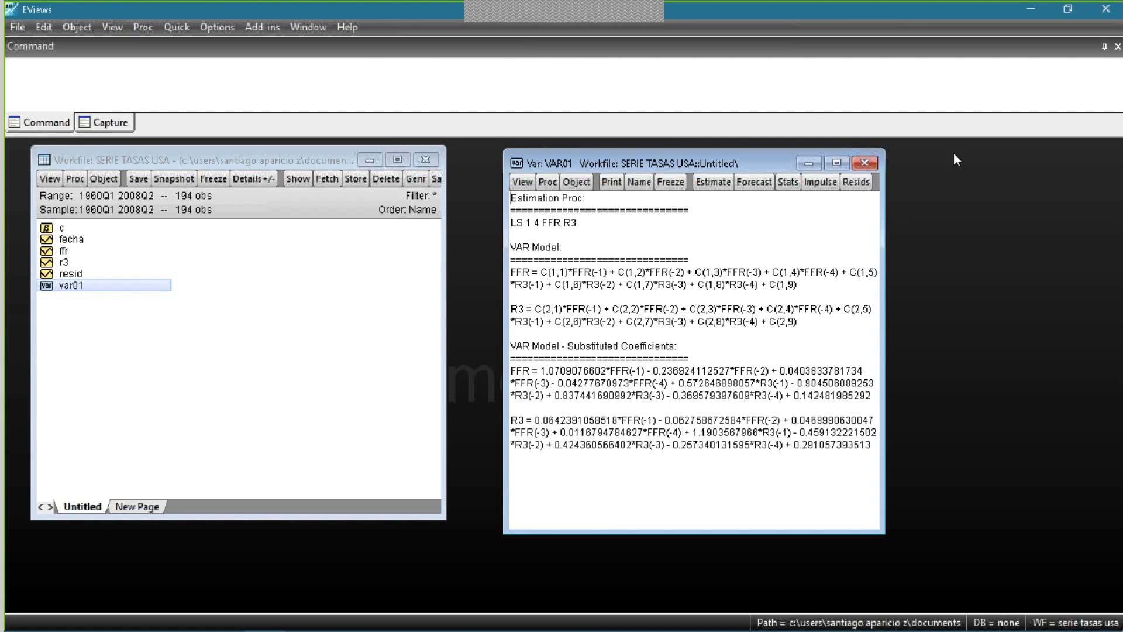
- Display the estimation output of var01 again and review the lag coefficients of both equations
{"action": "left_click", "coordinate": [525, 186]}
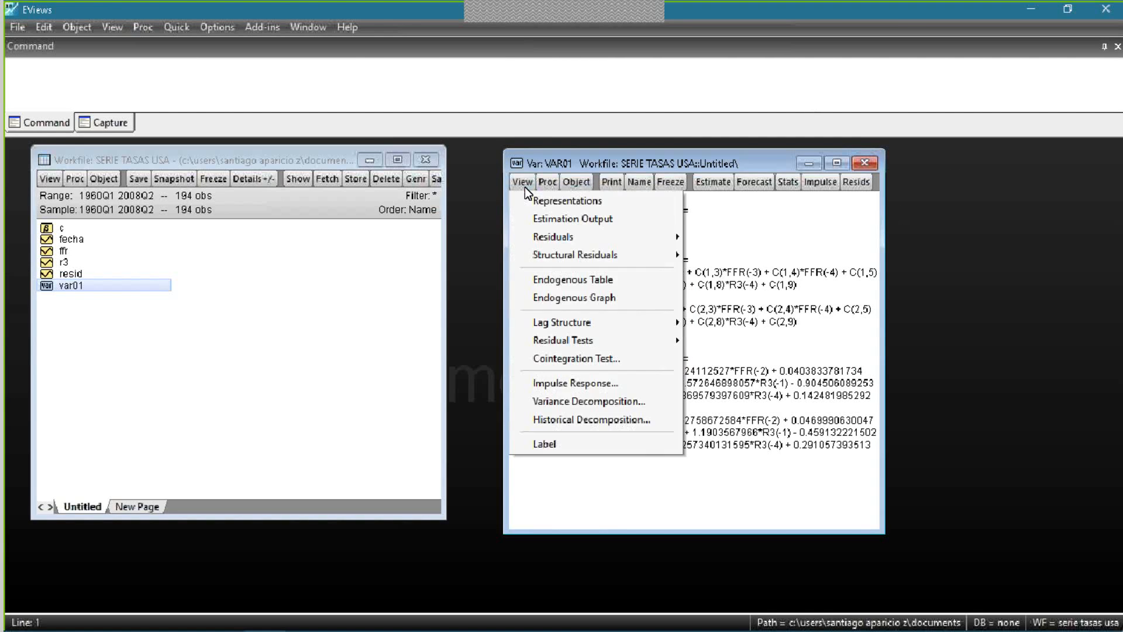
{"action": "left_click", "coordinate": [545, 225]}
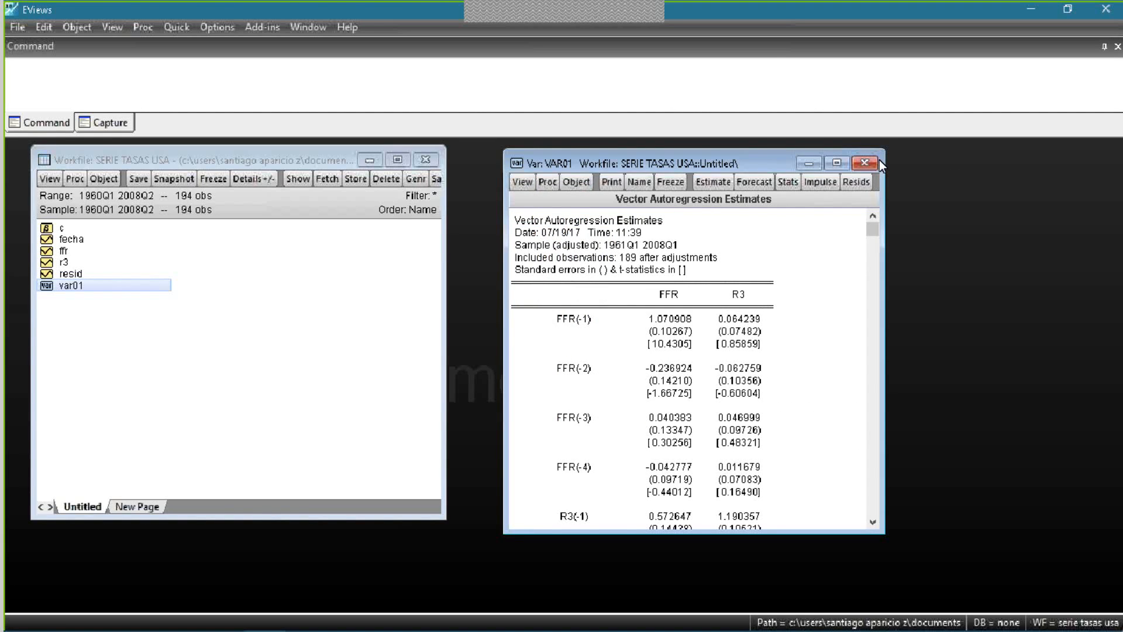
{"action": "scroll", "coordinate": [814, 305], "scroll_direction": "down", "scroll_amount": 1}
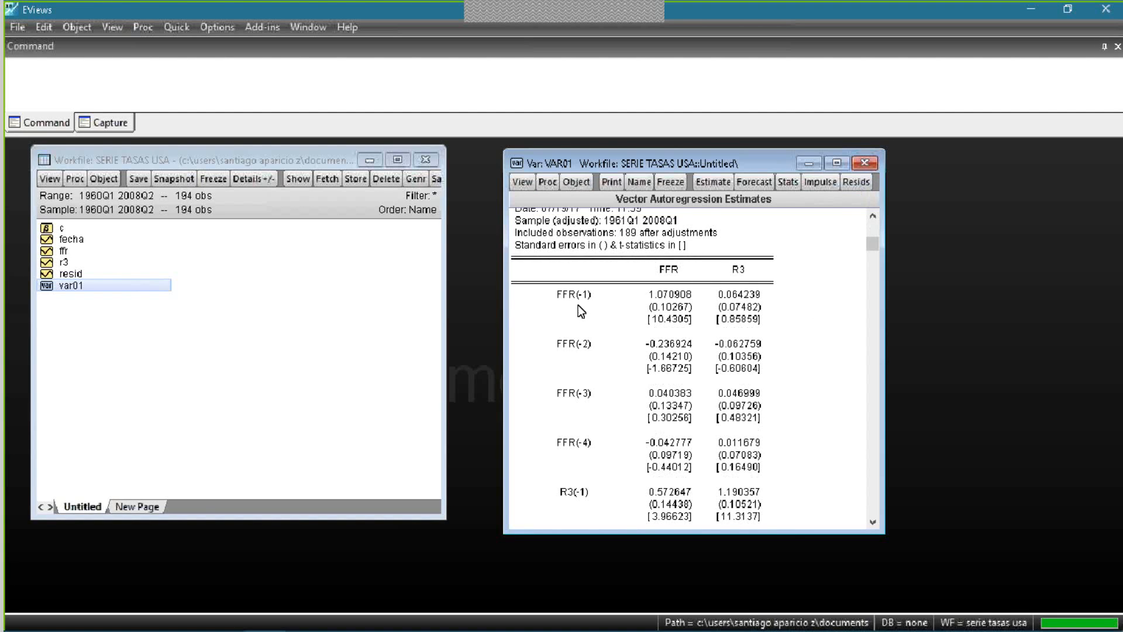
- Close the var01 estimation window
{"action": "left_click", "coordinate": [872, 158]}
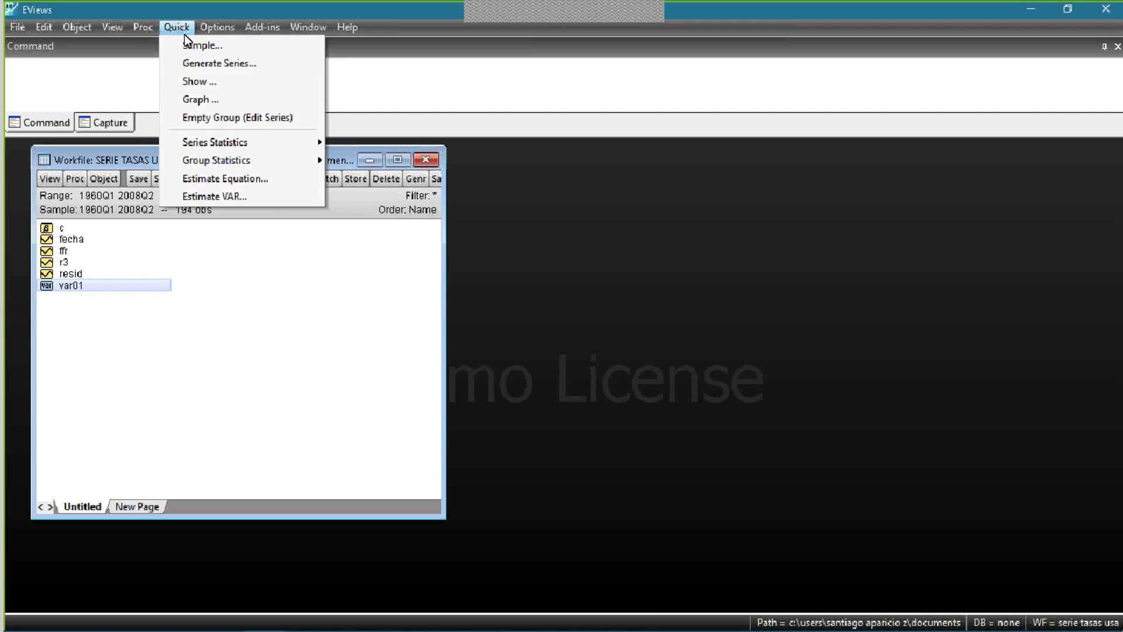
{"action": "left_click", "coordinate": [264, 199]}
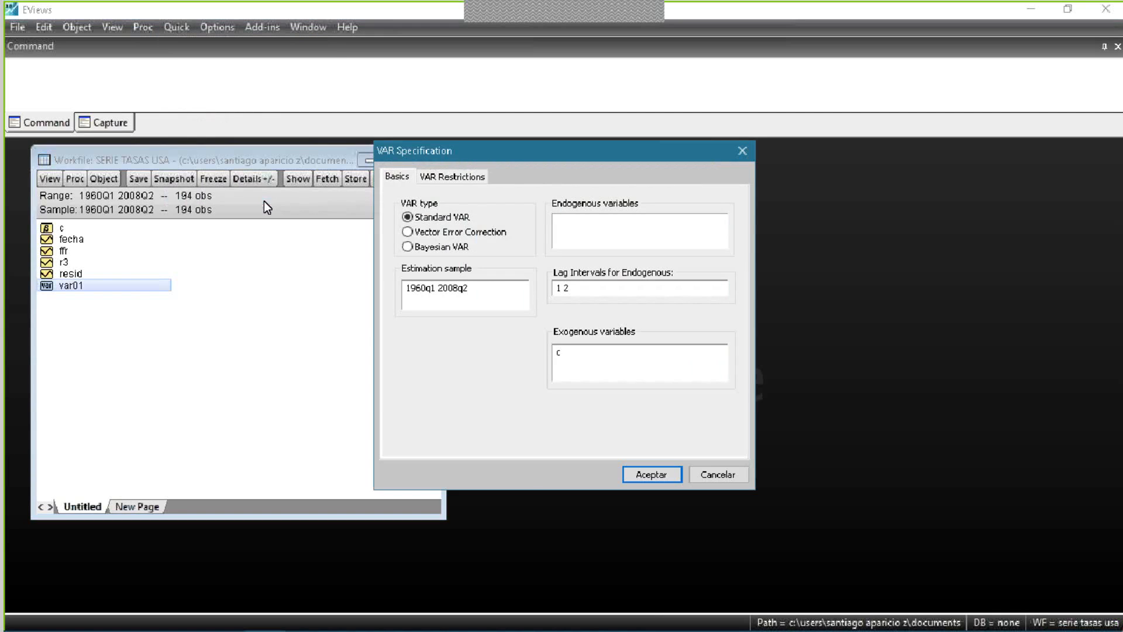
{"action": "left_click", "coordinate": [444, 234]}
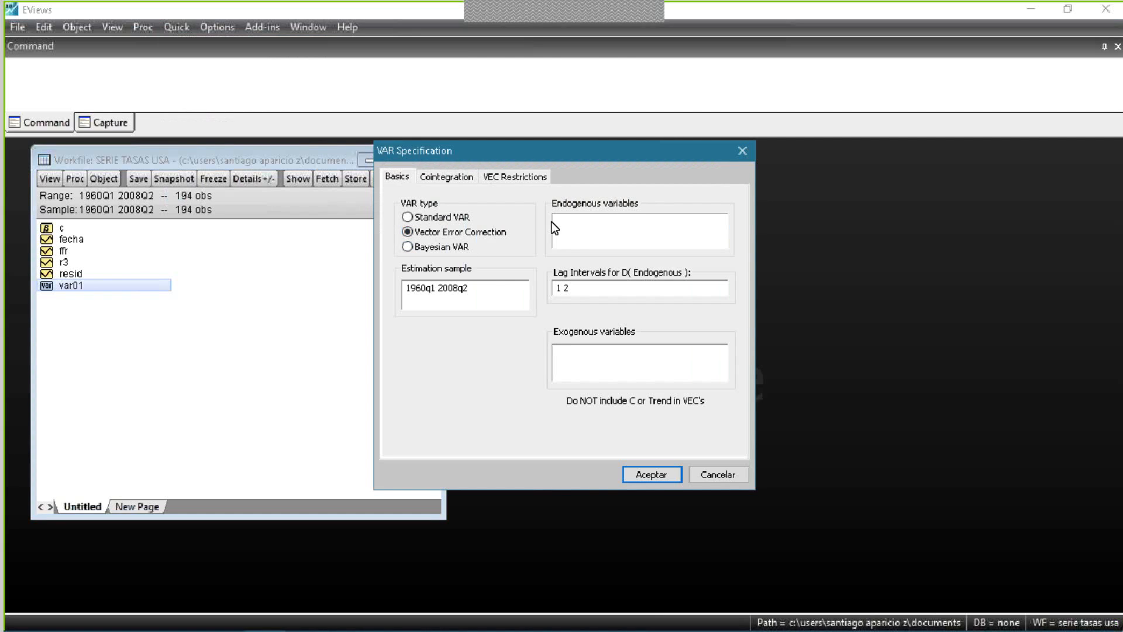
{"action": "left_click", "coordinate": [581, 233]}
{"action": "key", "text": "BackSpace"}
{"action": "type", "text": "1"}
{"action": "left_click", "coordinate": [600, 223]}
{"action": "type", "text": "ffr r3"}
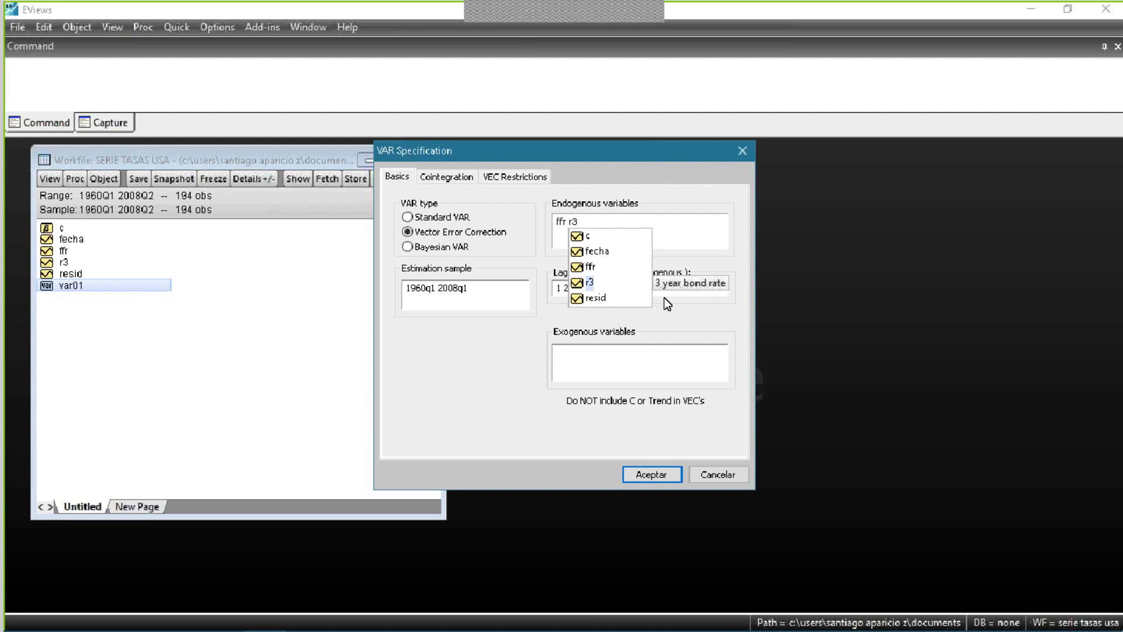
{"action": "key", "text": "Escape"}
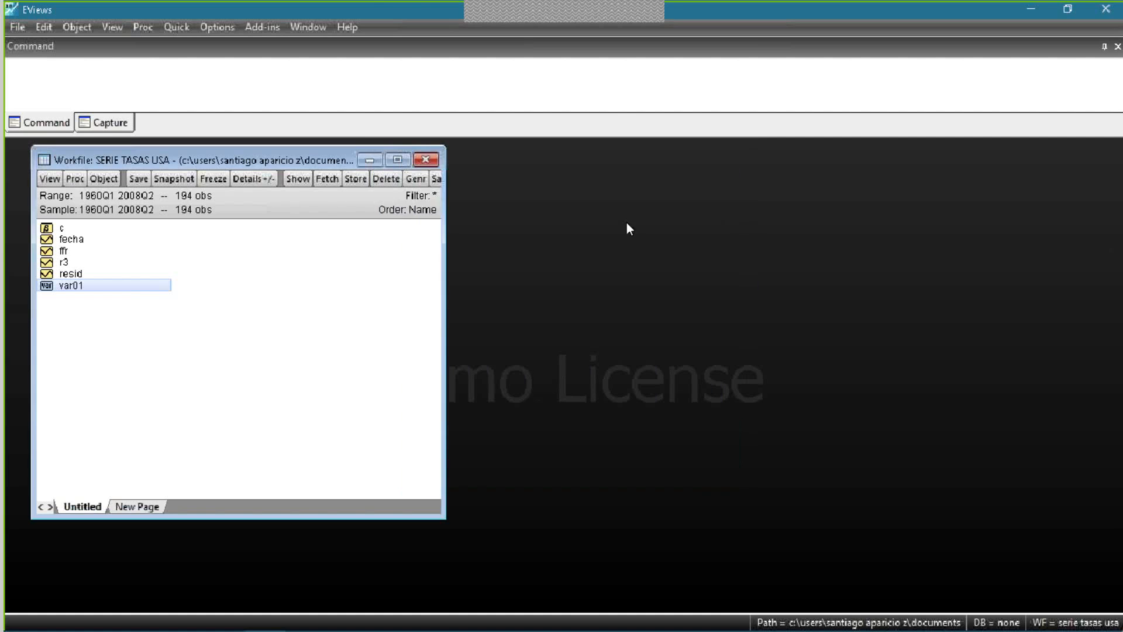
- Estimate a vector error correction model of ffr and r3 with lag intervals 1 2 over the sample 1960q1 2008q2
{"action": "key", "text": "alt+Tab"}
{"action": "left_click", "coordinate": [177, 26]}
{"action": "left_click", "coordinate": [237, 205]}
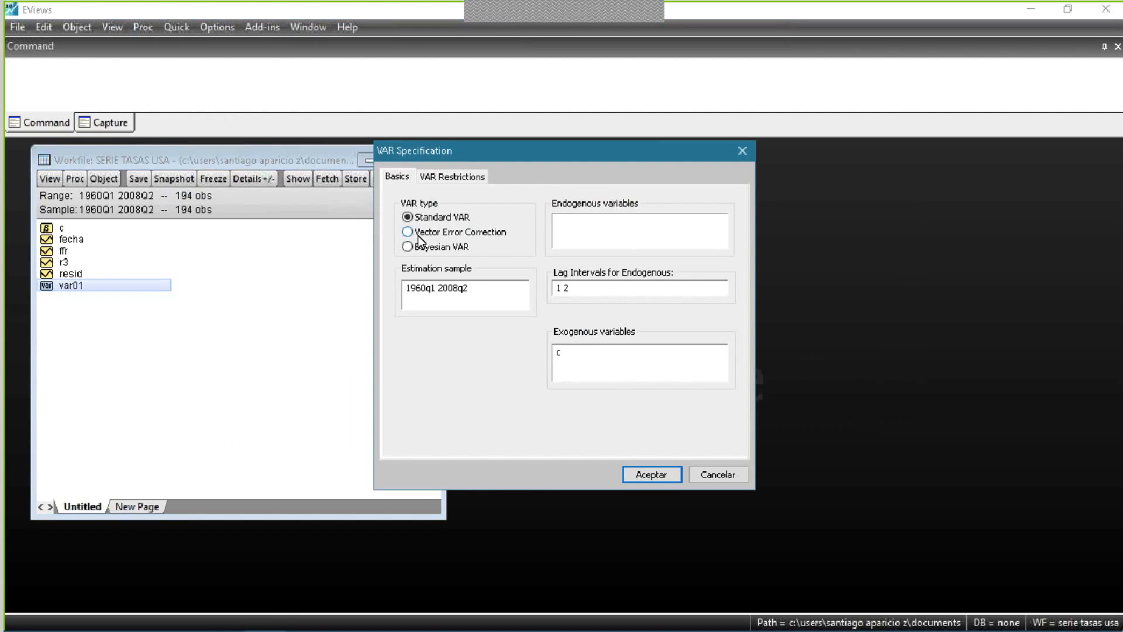
{"action": "type", "text": "ffr r3"}
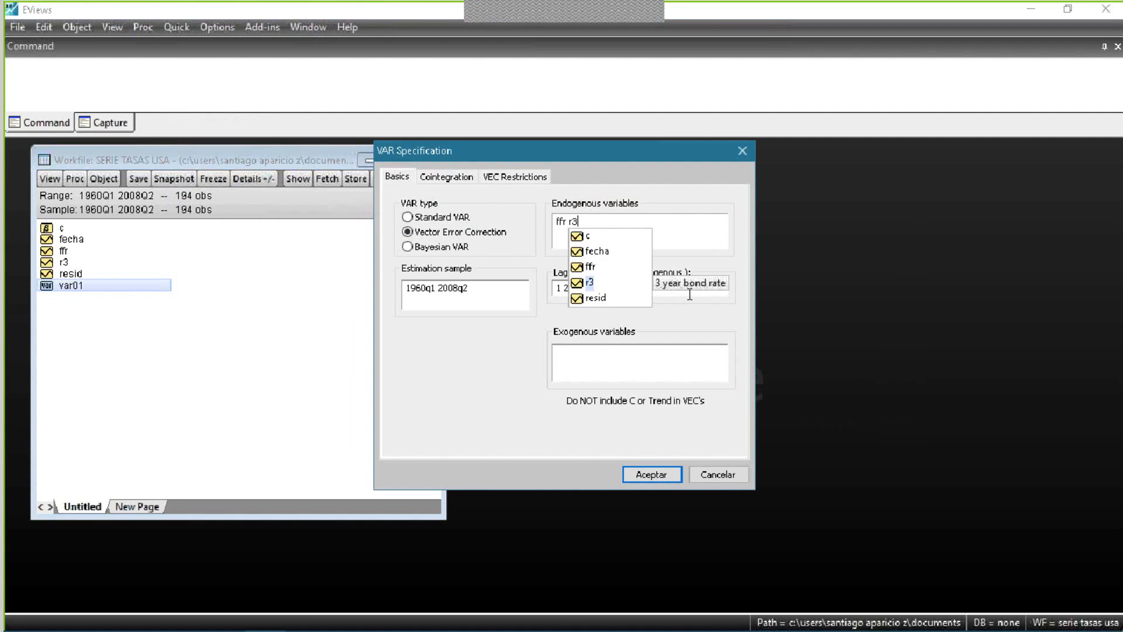
{"action": "left_click", "coordinate": [646, 224]}
{"action": "left_click", "coordinate": [630, 288]}
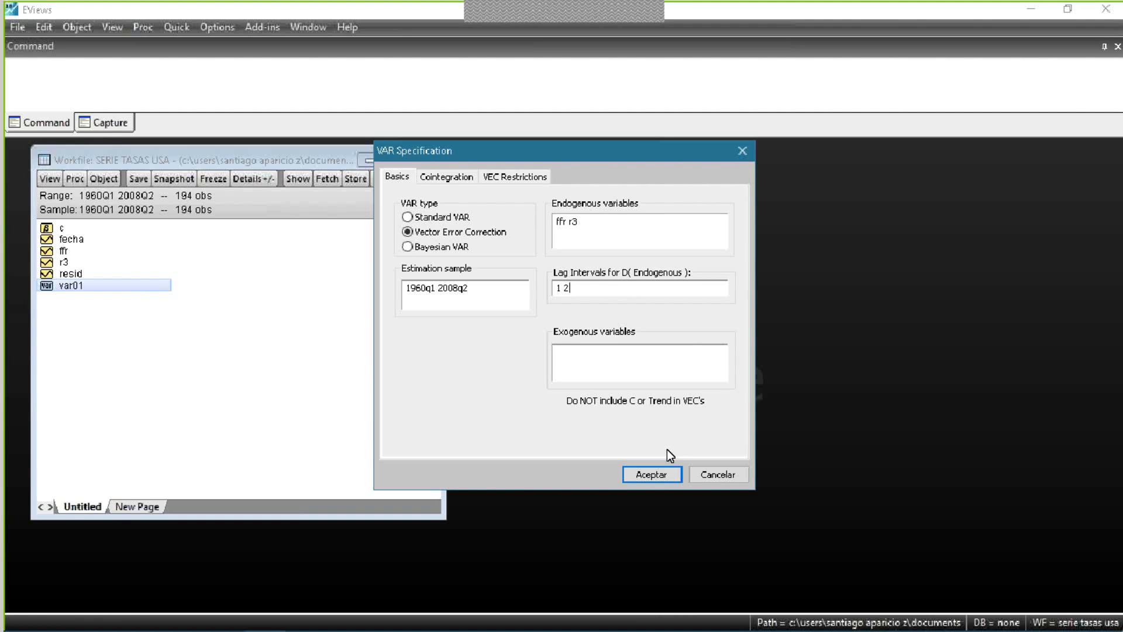
{"action": "left_click", "coordinate": [651, 472]}
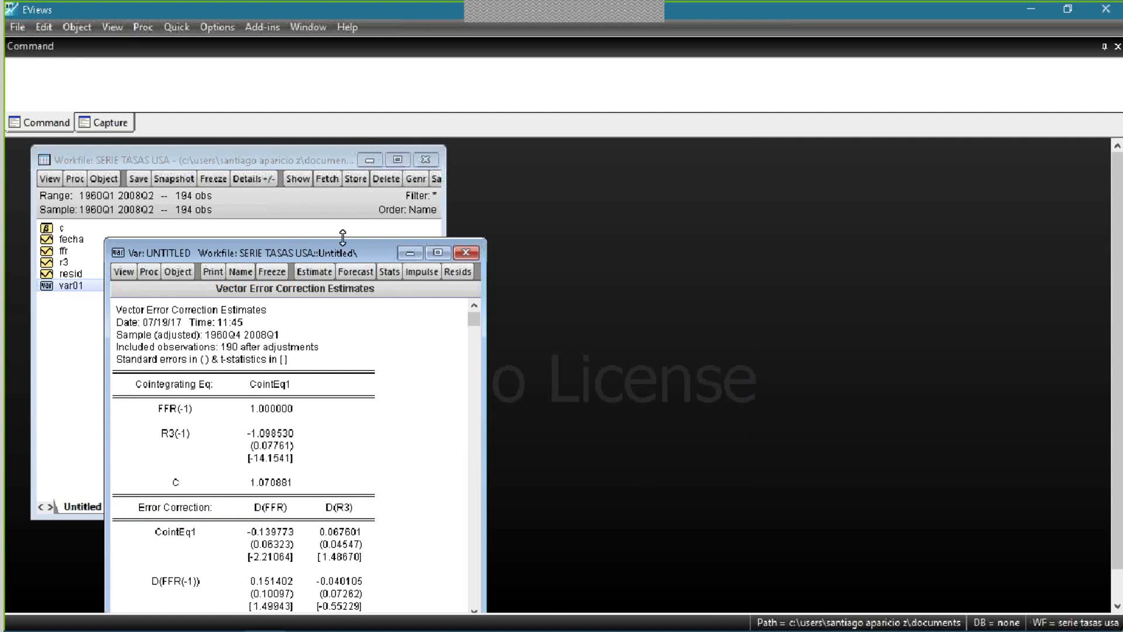
- Maximize the Vector Error Correction Estimates and look through the cointegrating equation and the differenced lag terms of FFR and R3
{"action": "left_click", "coordinate": [438, 253]}
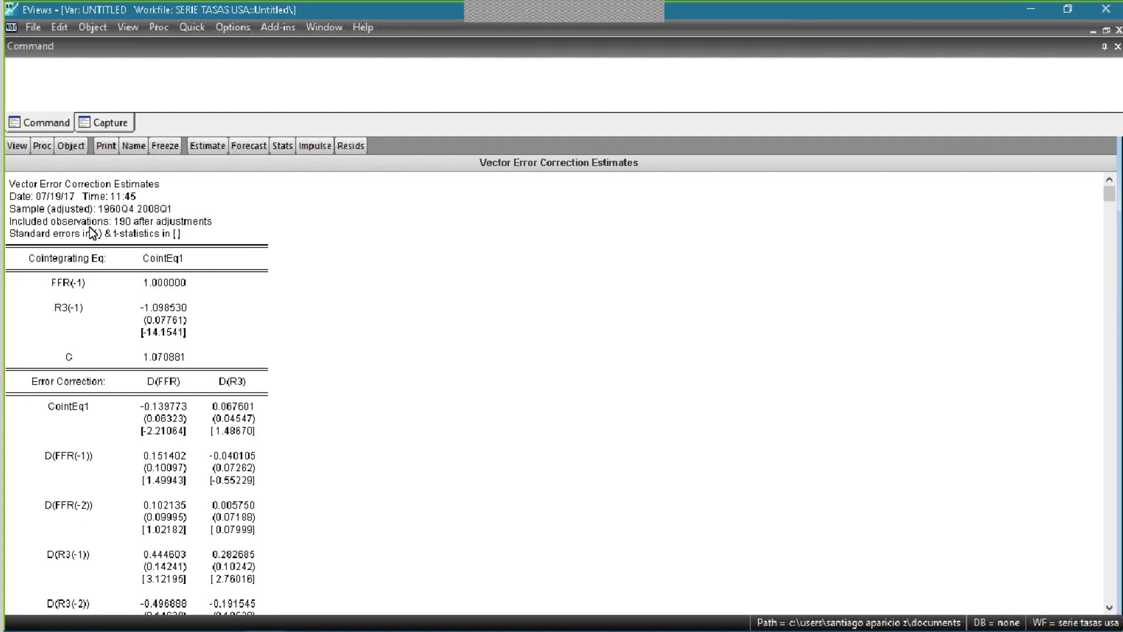
{"action": "scroll", "coordinate": [105, 278], "scroll_direction": "down", "scroll_amount": 2}
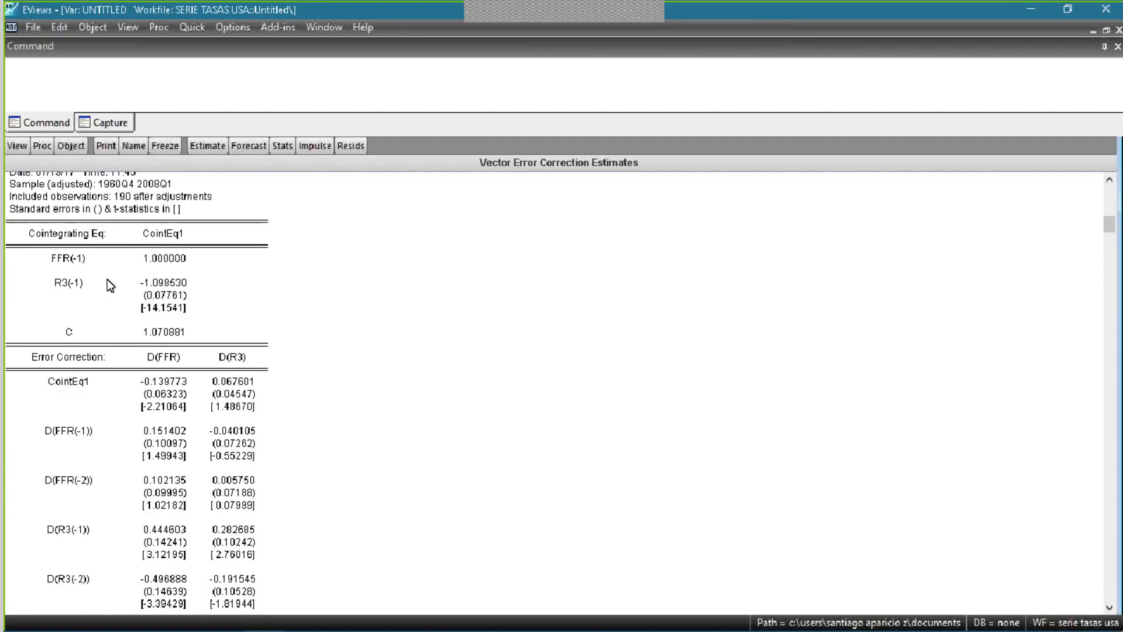
{"action": "scroll", "coordinate": [223, 304], "scroll_direction": "up", "scroll_amount": 2}
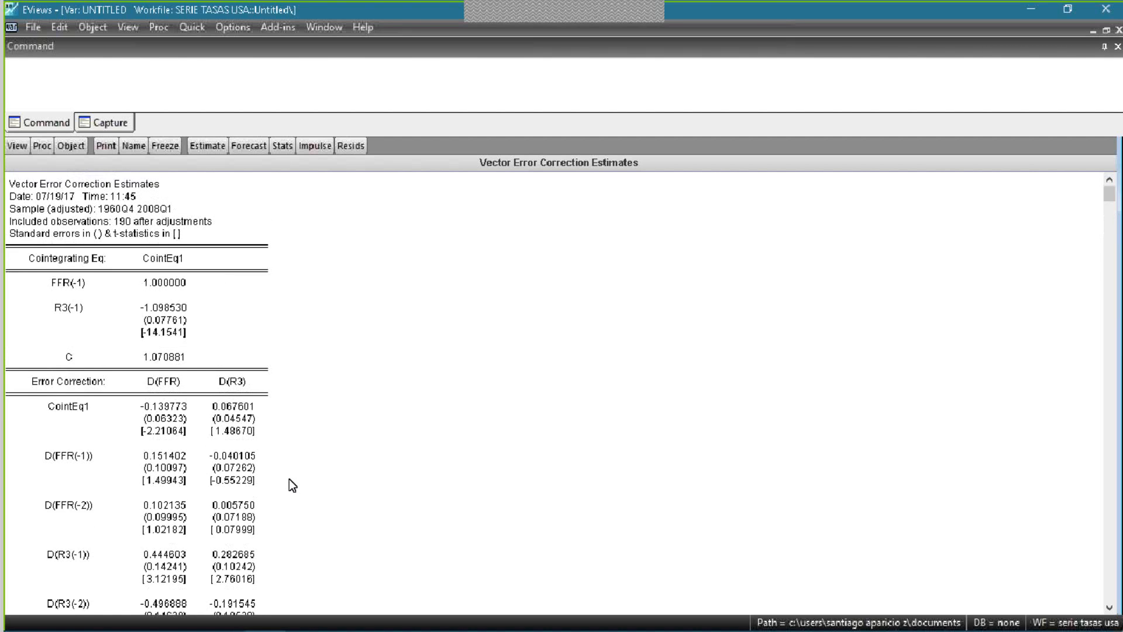
{"action": "scroll", "coordinate": [290, 438], "scroll_direction": "down", "scroll_amount": 1}
{"action": "scroll", "coordinate": [271, 463], "scroll_direction": "down", "scroll_amount": 7}
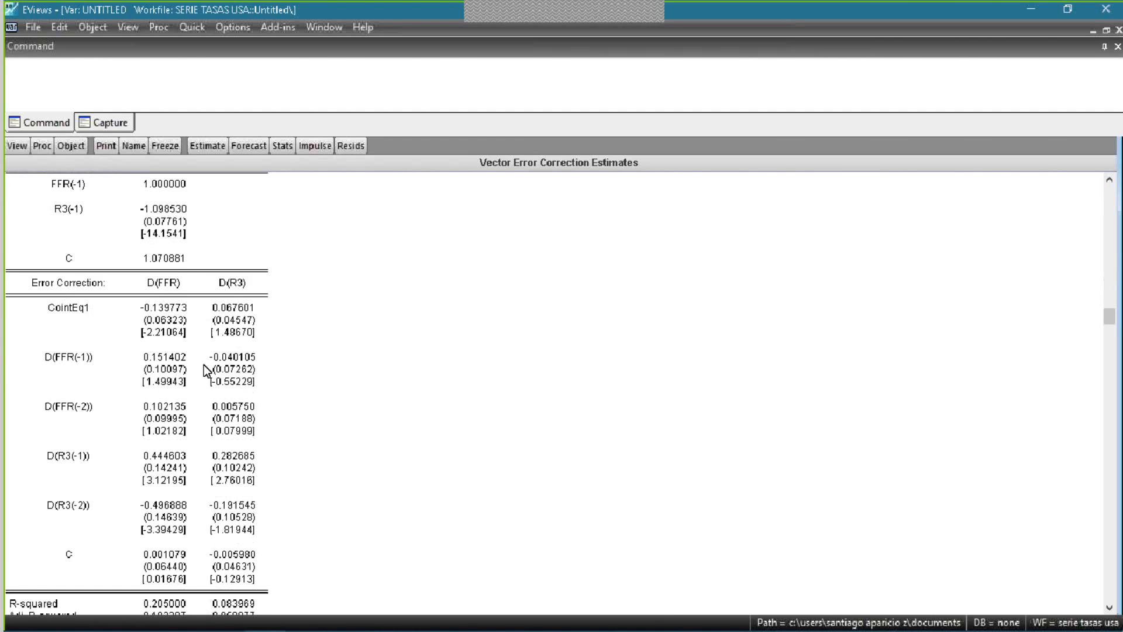
{"action": "left_click", "coordinate": [89, 360]}
{"action": "left_click", "coordinate": [95, 411]}
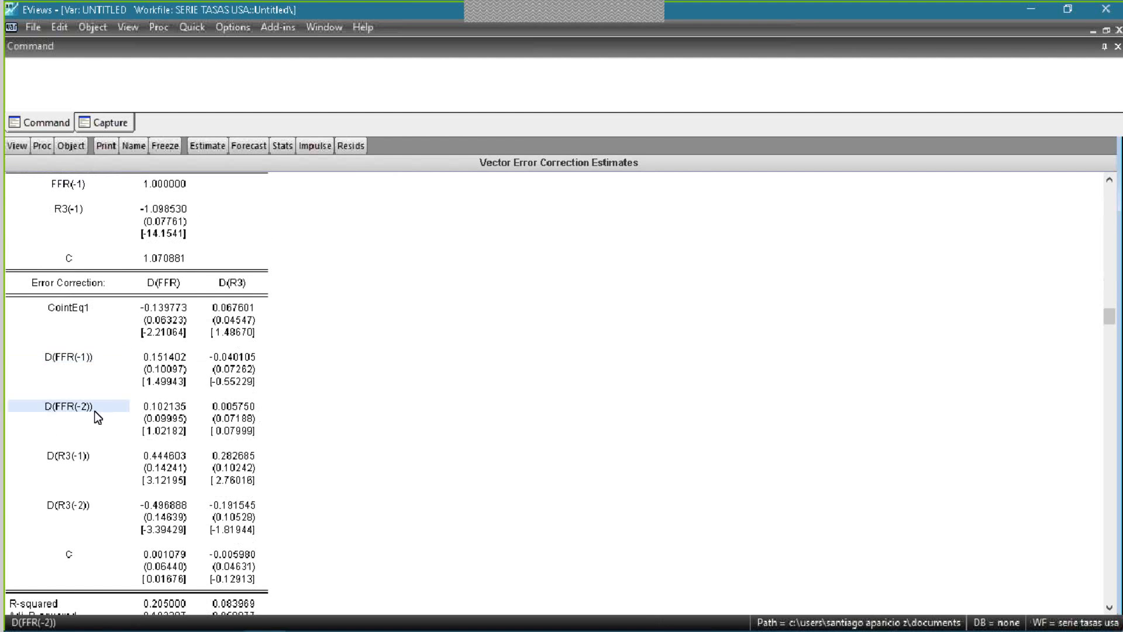
{"action": "left_click", "coordinate": [44, 517]}
{"action": "scroll", "coordinate": [144, 372], "scroll_direction": "up", "scroll_amount": 1}
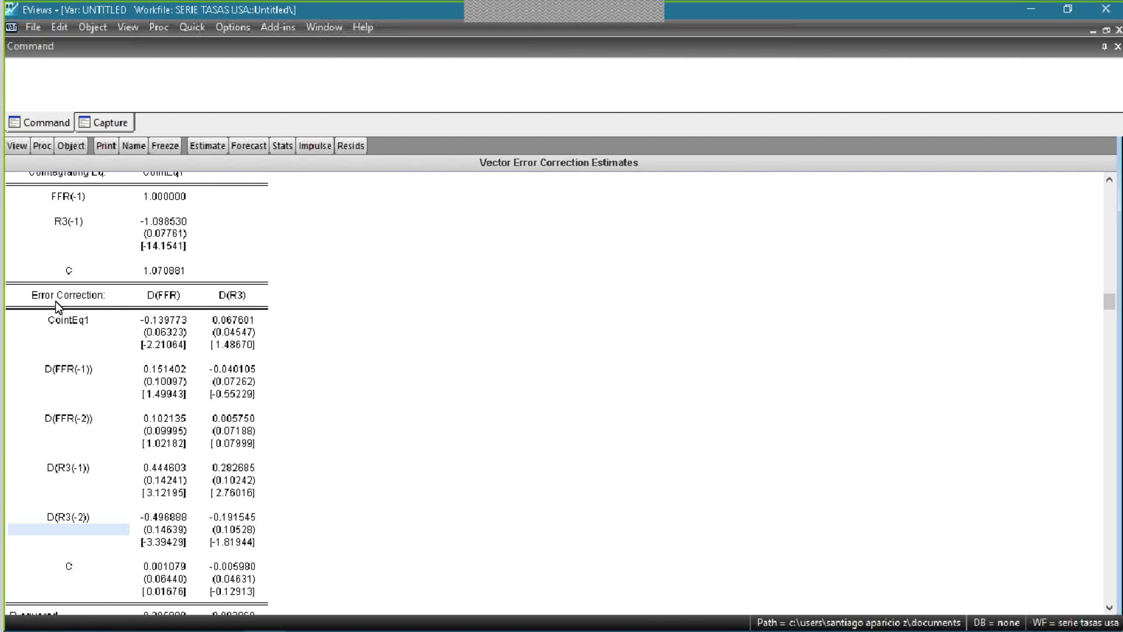
- Examine the short-run coefficients and standard errors of the differenced FFR and R3 lags in the error correction section
{"action": "left_click", "coordinate": [79, 379]}
{"action": "left_click", "coordinate": [161, 368]}
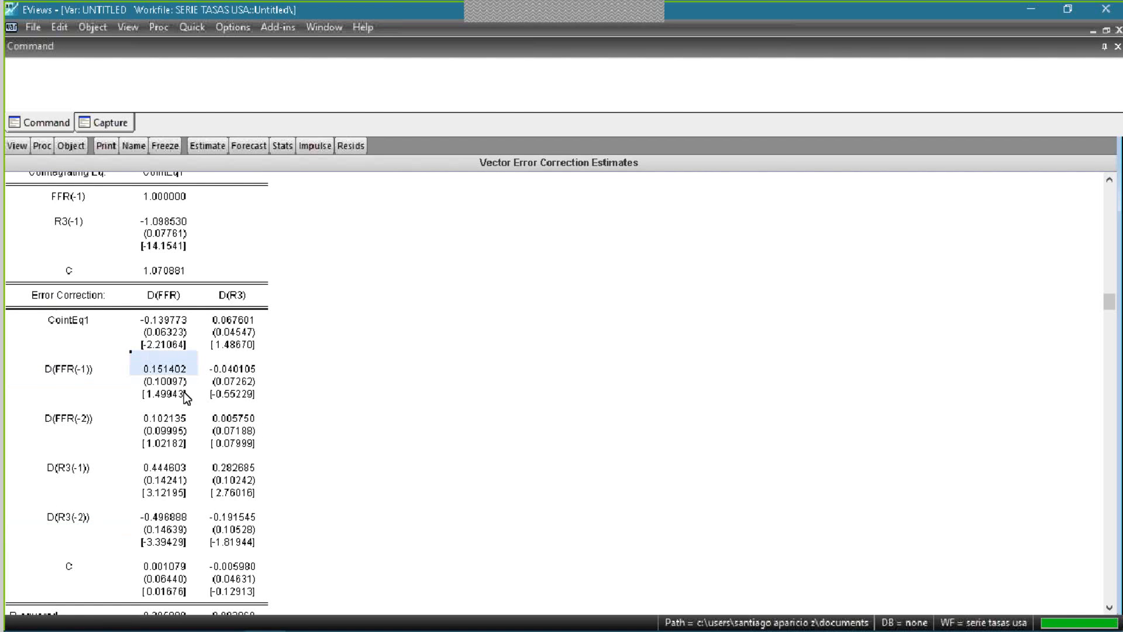
{"action": "left_click", "coordinate": [69, 297]}
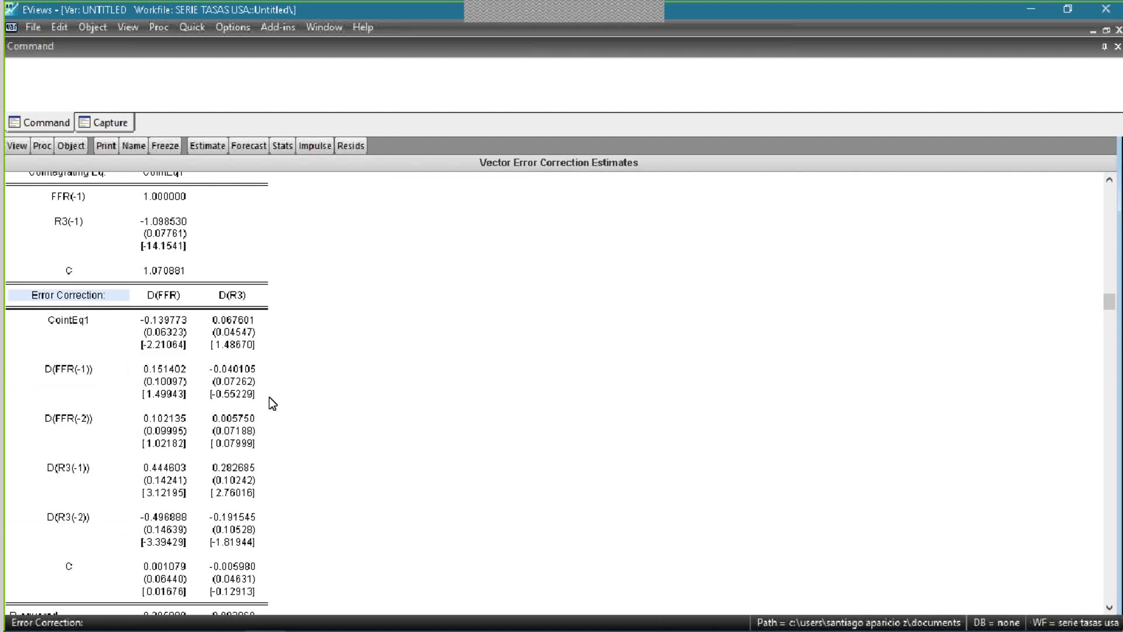
{"action": "left_click", "coordinate": [148, 370]}
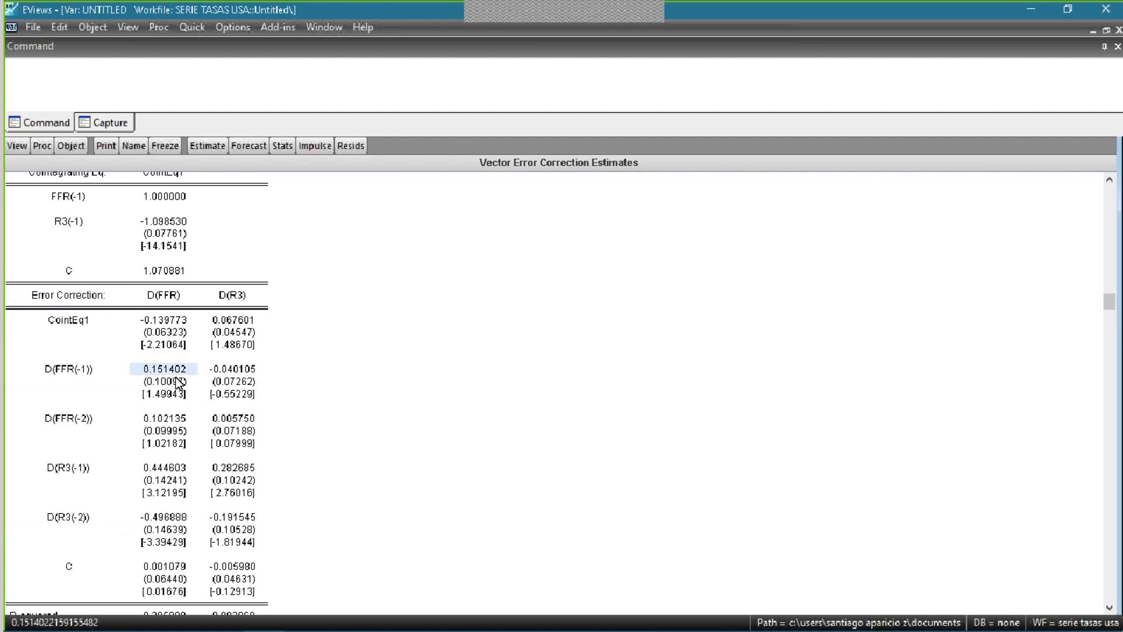
{"action": "left_click", "coordinate": [151, 380]}
{"action": "left_click", "coordinate": [154, 371]}
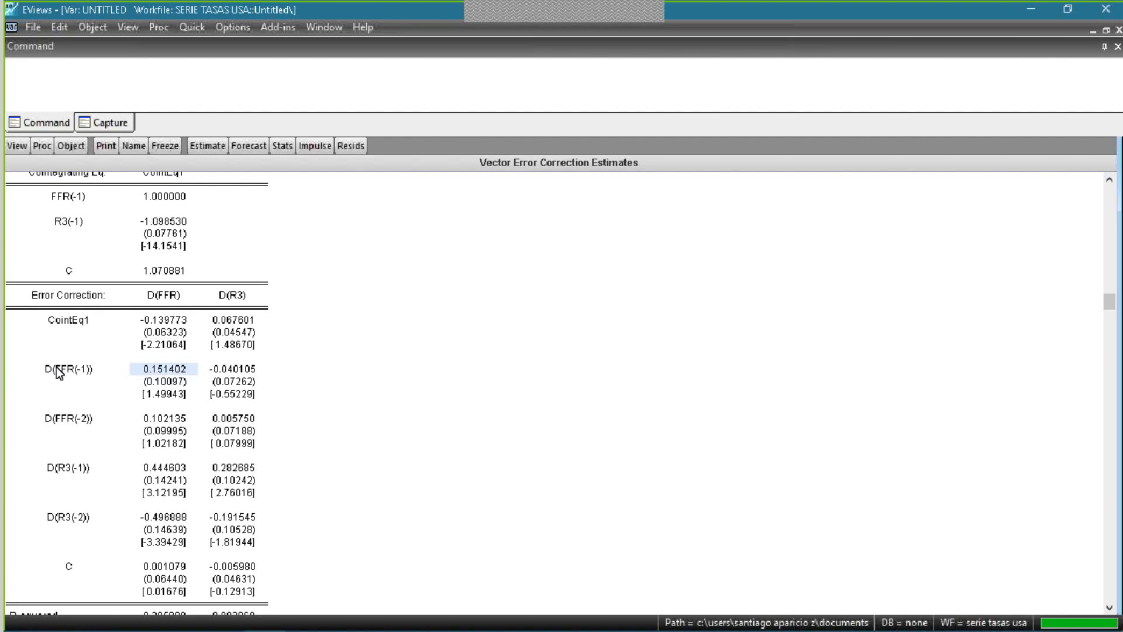
{"action": "left_click", "coordinate": [57, 369]}
{"action": "left_click", "coordinate": [144, 381]}
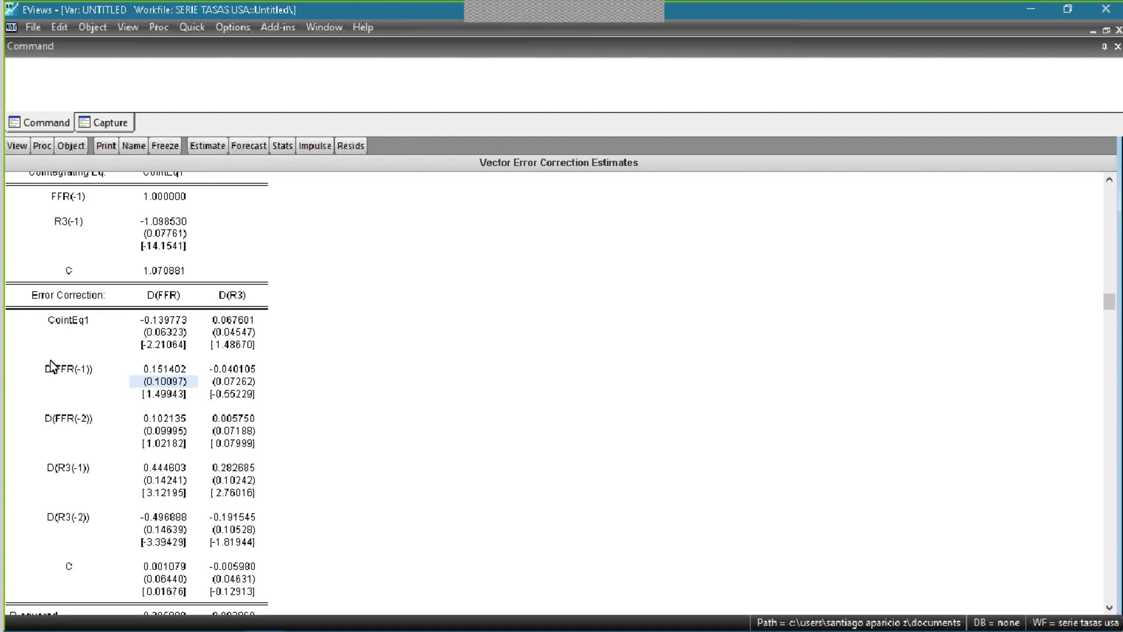
{"action": "left_click_drag", "start_coordinate": [52, 367], "coordinate": [99, 530]}
{"action": "left_click", "coordinate": [99, 530]}
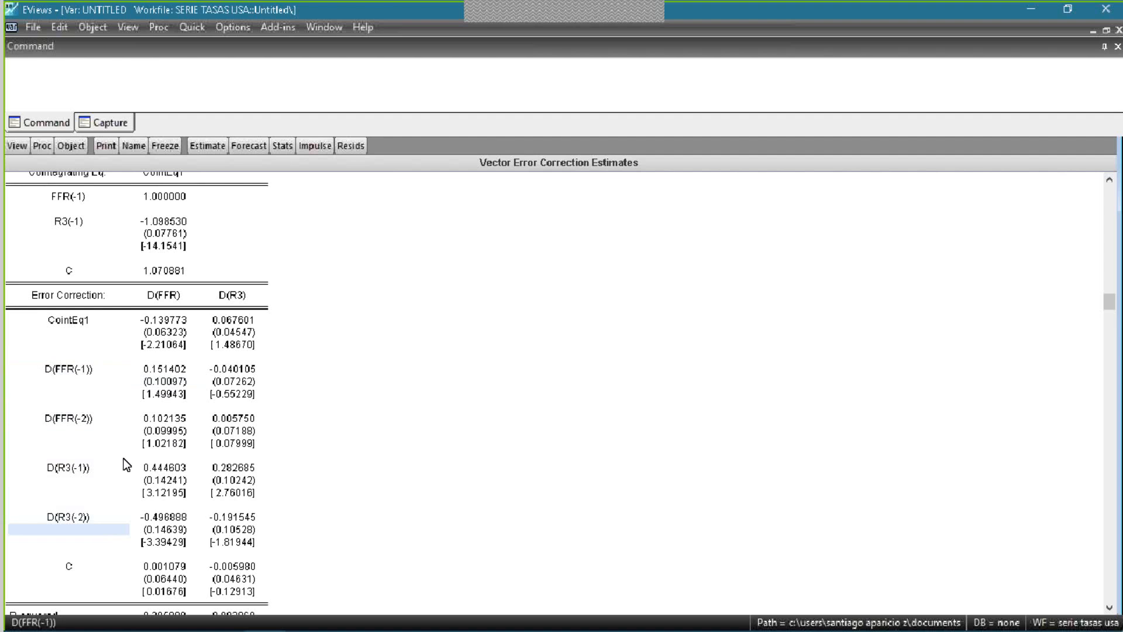
{"action": "left_click", "coordinate": [164, 381]}
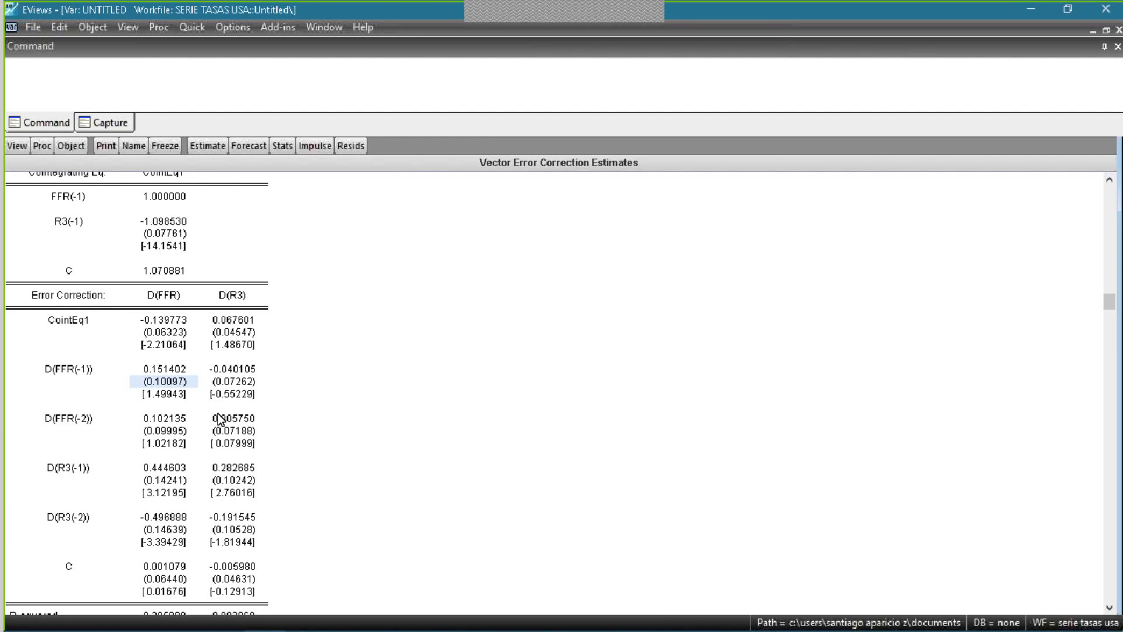
{"action": "scroll", "coordinate": [220, 404], "scroll_direction": "up", "scroll_amount": 3}
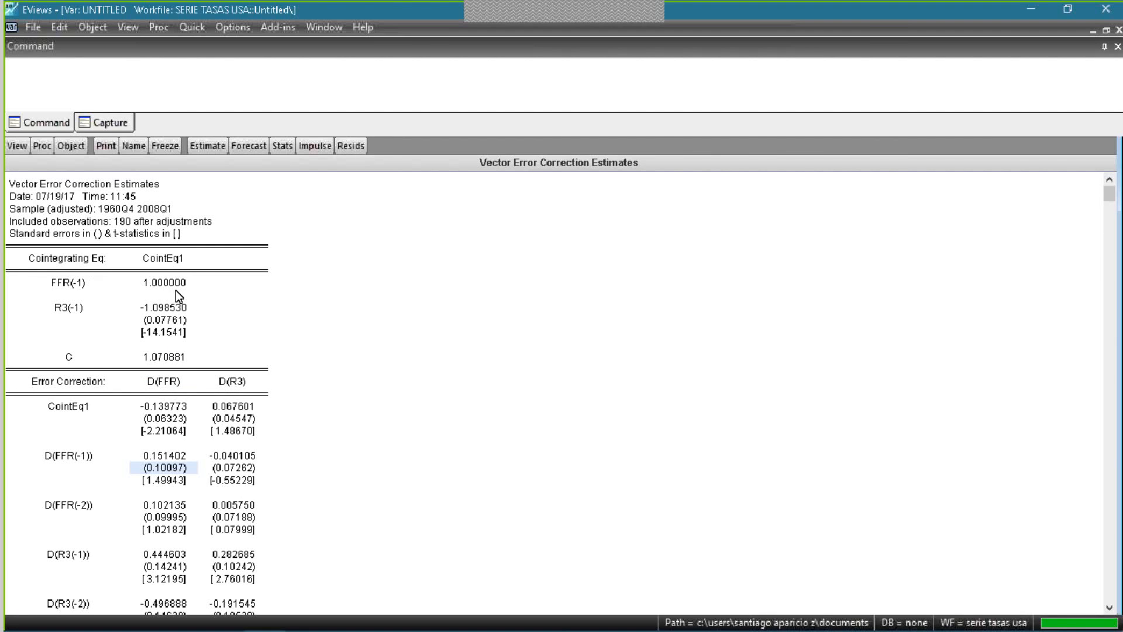
- Switch to the presentation in Adobe Acrobat Reader and examine equation (2) on the error correction mechanism slide, page 3
{"action": "key", "text": "alt+Tab"}
{"action": "scroll", "coordinate": [380, 381], "scroll_direction": "up", "scroll_amount": 2}
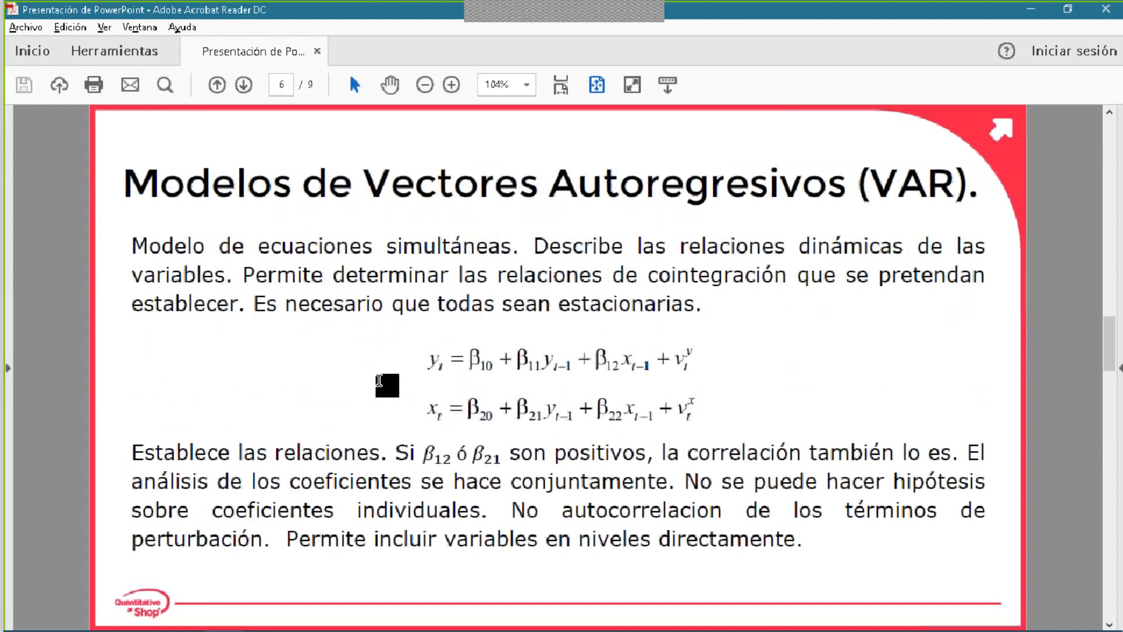
{"action": "scroll", "coordinate": [477, 451], "scroll_direction": "up", "scroll_amount": 3}
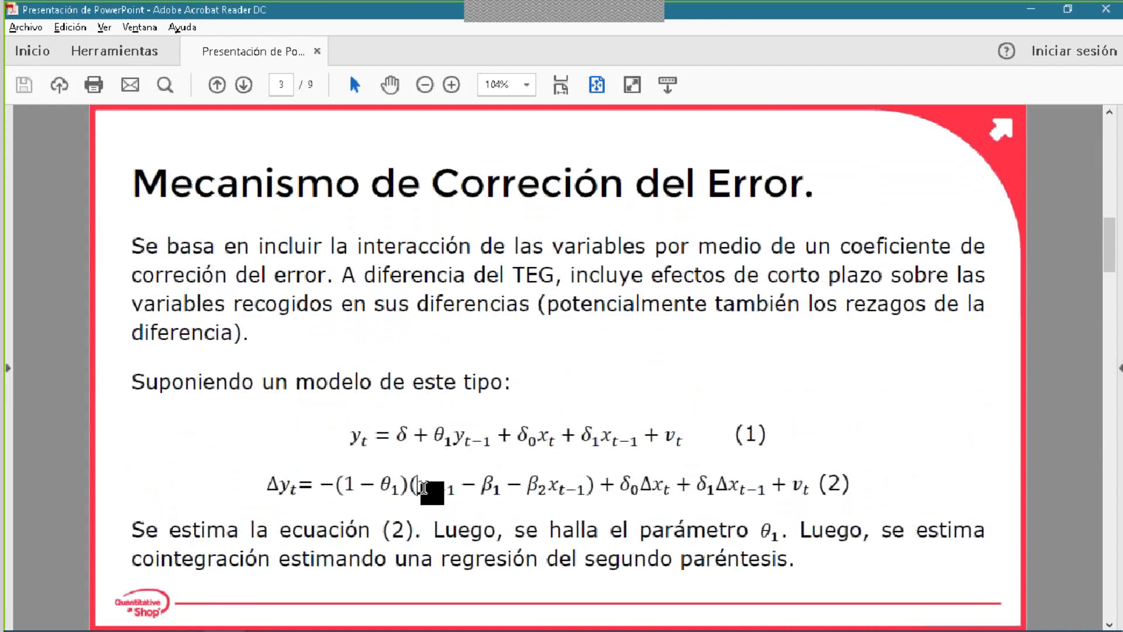
{"action": "left_click_drag", "start_coordinate": [423, 488], "coordinate": [583, 488]}
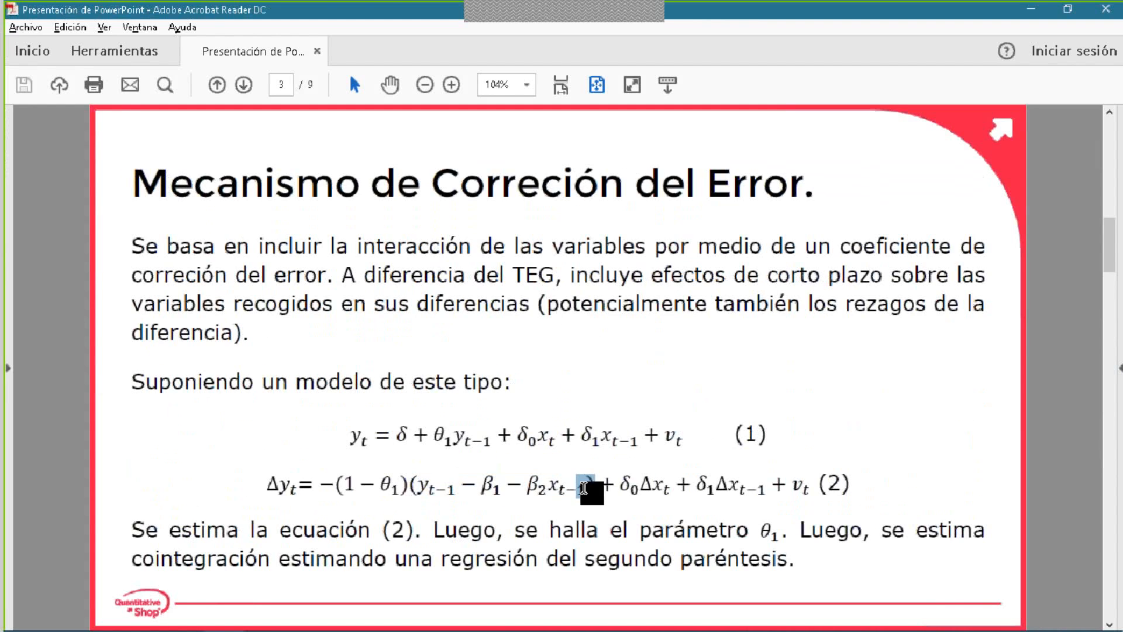
{"action": "left_click_drag", "start_coordinate": [405, 489], "coordinate": [568, 496]}
{"action": "left_click", "coordinate": [569, 496]}
{"action": "left_click_drag", "start_coordinate": [342, 481], "coordinate": [376, 492]}
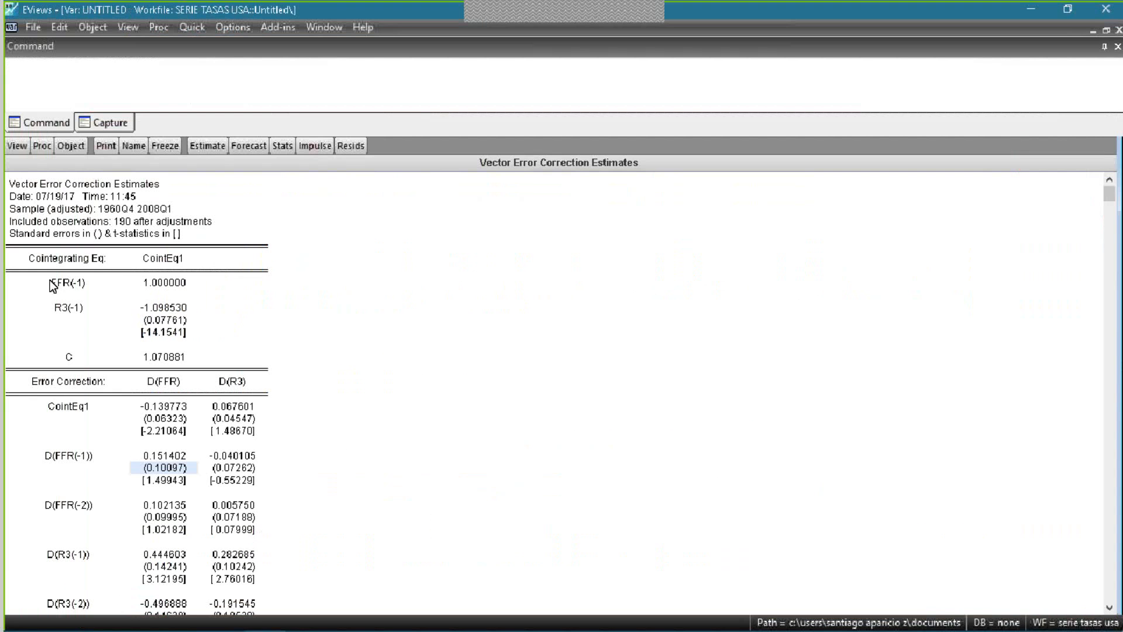
- Return to EViews and examine the FFR(-1), R3(-1) and constant terms of the cointegrating equation
{"action": "left_click", "coordinate": [51, 285]}
{"action": "left_click", "coordinate": [59, 315]}
{"action": "left_click", "coordinate": [175, 353]}
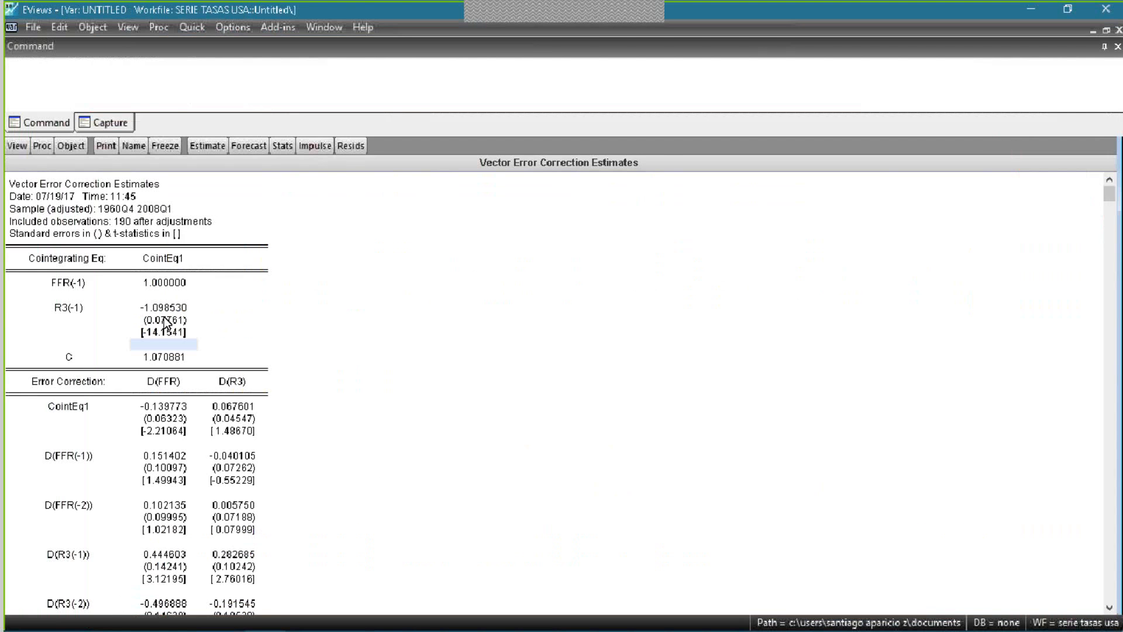
{"action": "scroll", "coordinate": [226, 361], "scroll_direction": "down", "scroll_amount": 5}
{"action": "scroll", "coordinate": [86, 402], "scroll_direction": "up", "scroll_amount": 5}
- Set up a Johansen cointegration test on the series ffr and r3, opening its test specification
{"action": "left_click", "coordinate": [192, 30]}
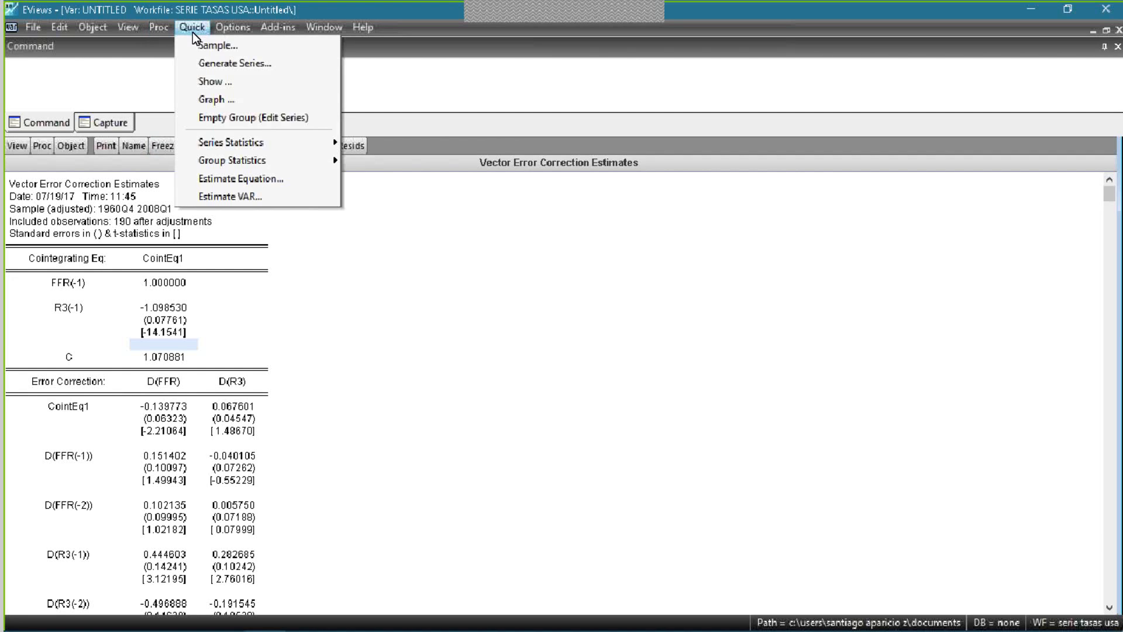
{"action": "mouse_move", "coordinate": [326, 163]}
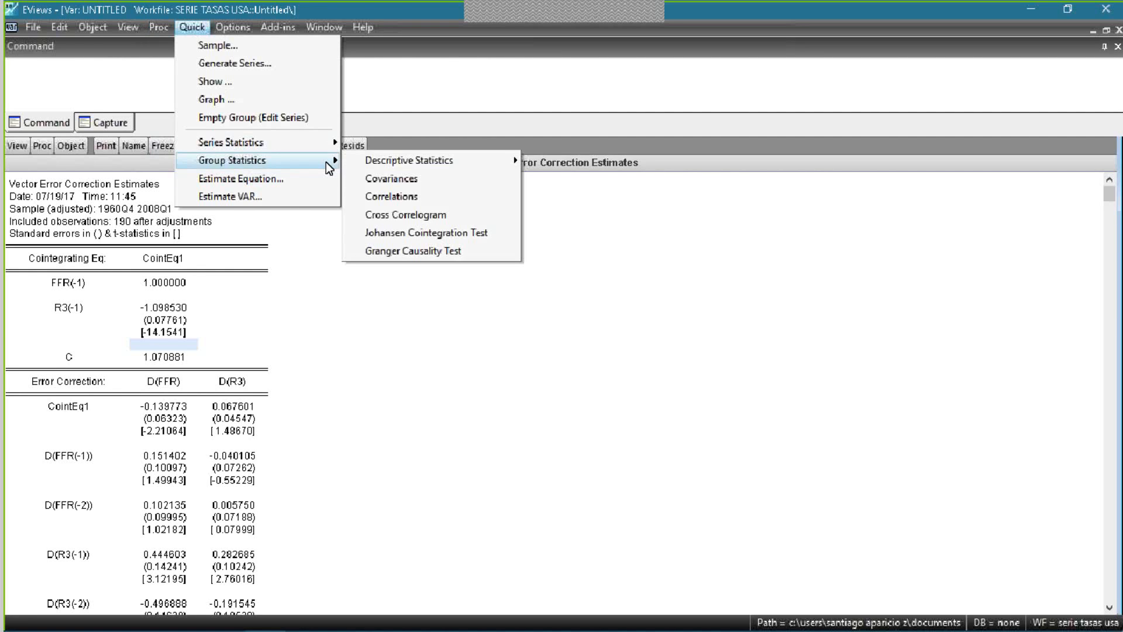
{"action": "left_click", "coordinate": [422, 233]}
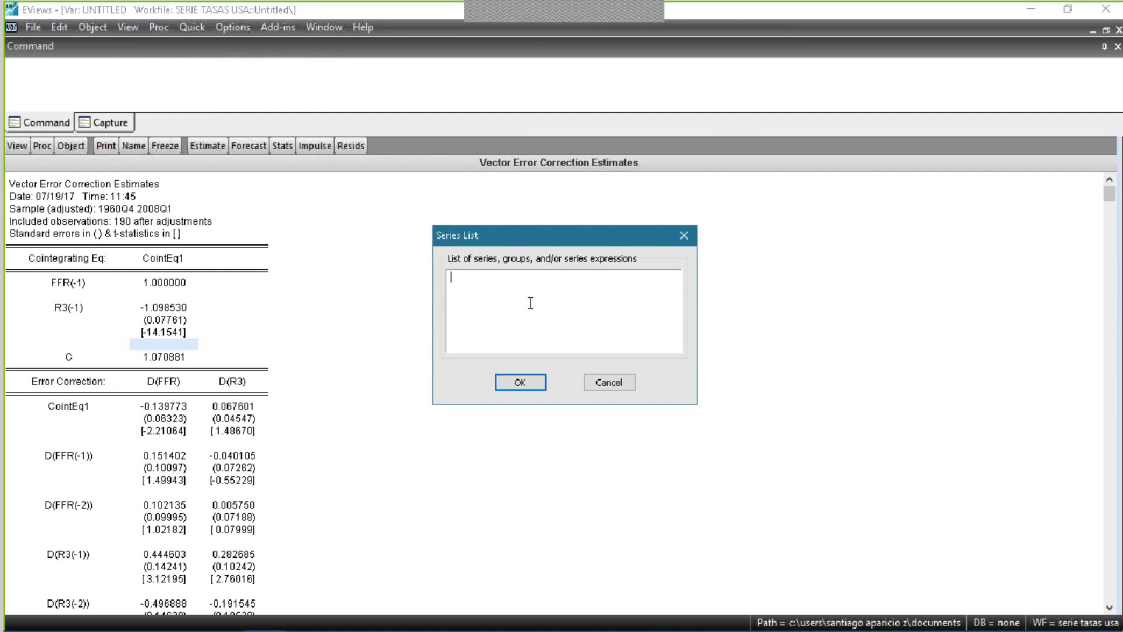
{"action": "type", "text": "ffr r2"}
{"action": "key", "text": "BackSpace"}
{"action": "type", "text": "3"}
{"action": "left_click", "coordinate": [535, 383]}
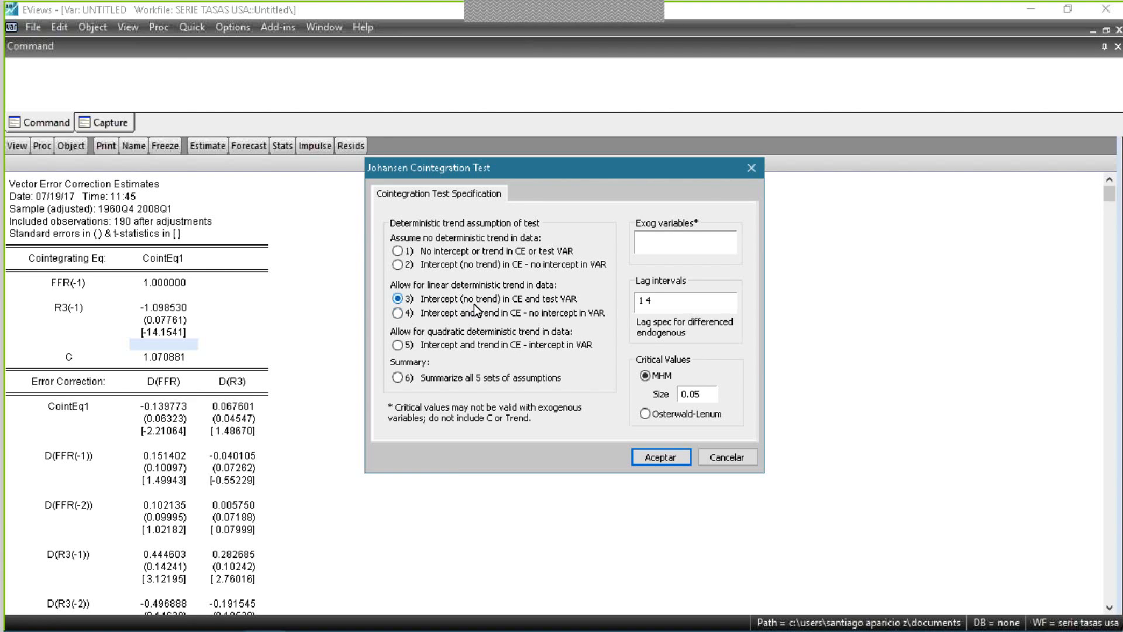
- Switch to the presentation in Adobe Acrobat Reader to compare equation (1) on page 3 with the Johansen test's trend assumptions, and return to EViews
{"action": "key", "text": "alt+Tab"}
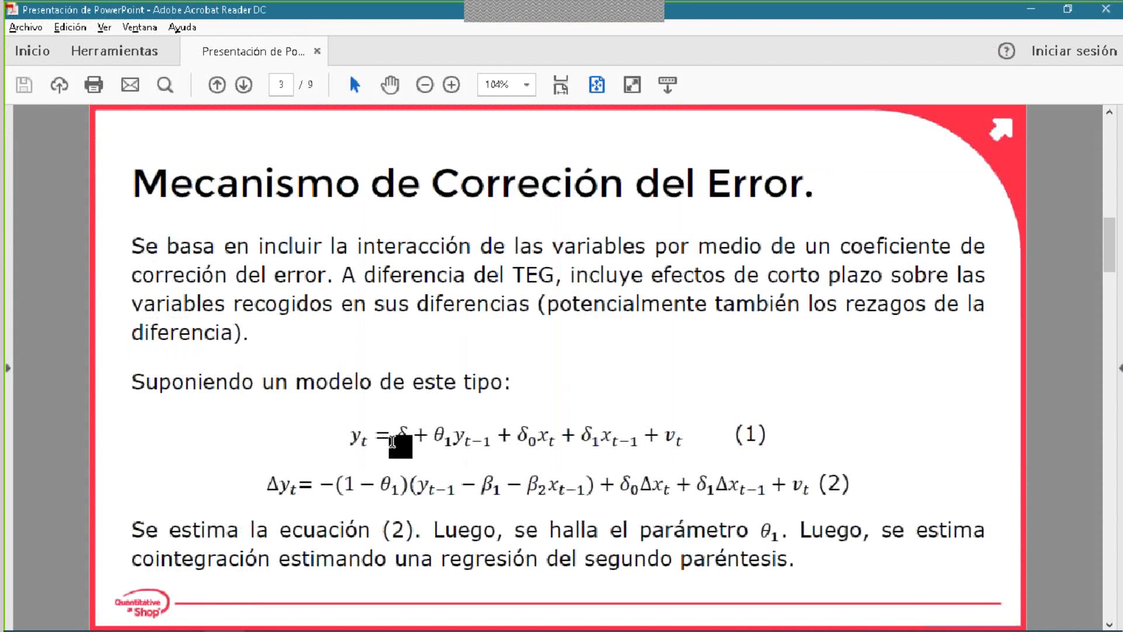
{"action": "key", "text": "alt+Tab"}
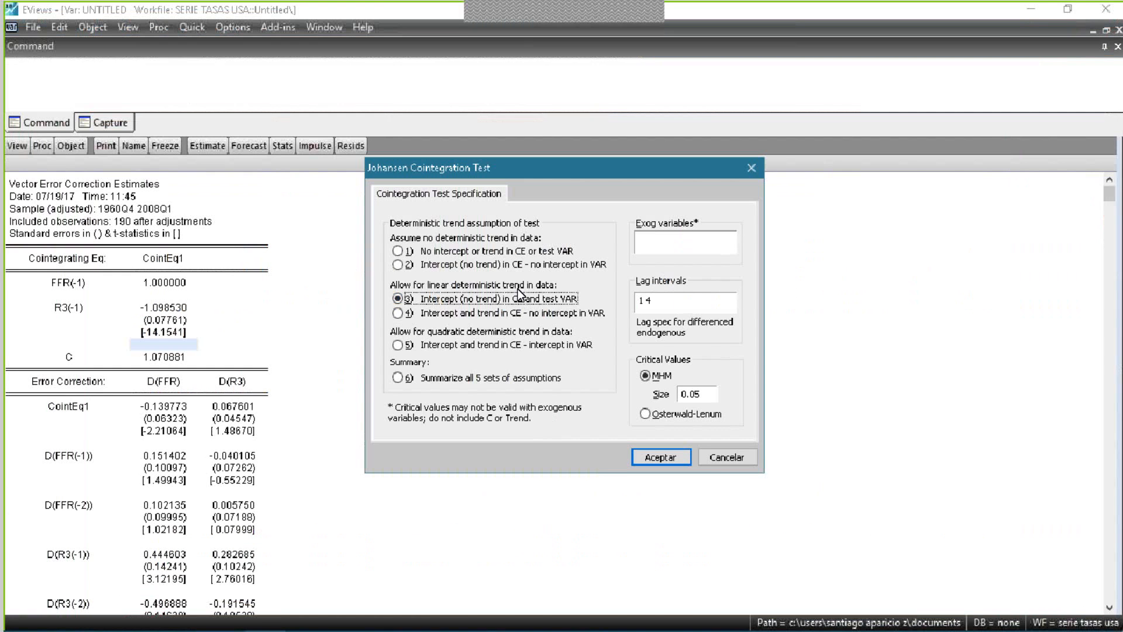
{"action": "key", "text": "alt+Tab"}
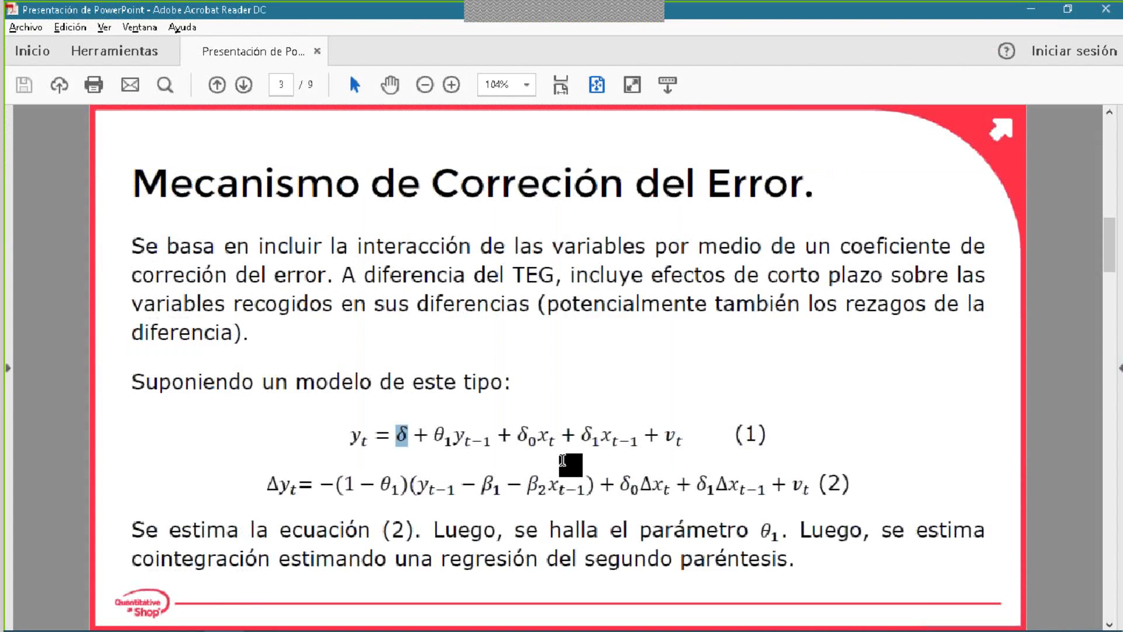
{"action": "key", "text": "alt+Tab"}
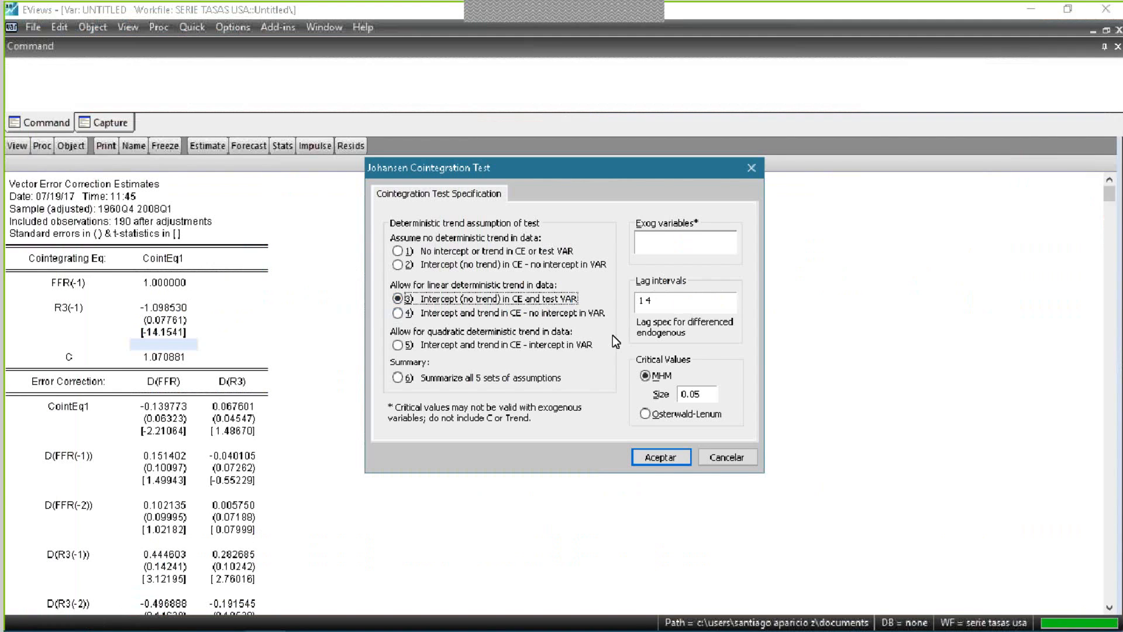
- Run the Johansen cointegration test with intercept (no trend) in CE and test VAR, lag intervals 1 4, no exogenous variables and MHM size 0.05
{"action": "left_click", "coordinate": [663, 302]}
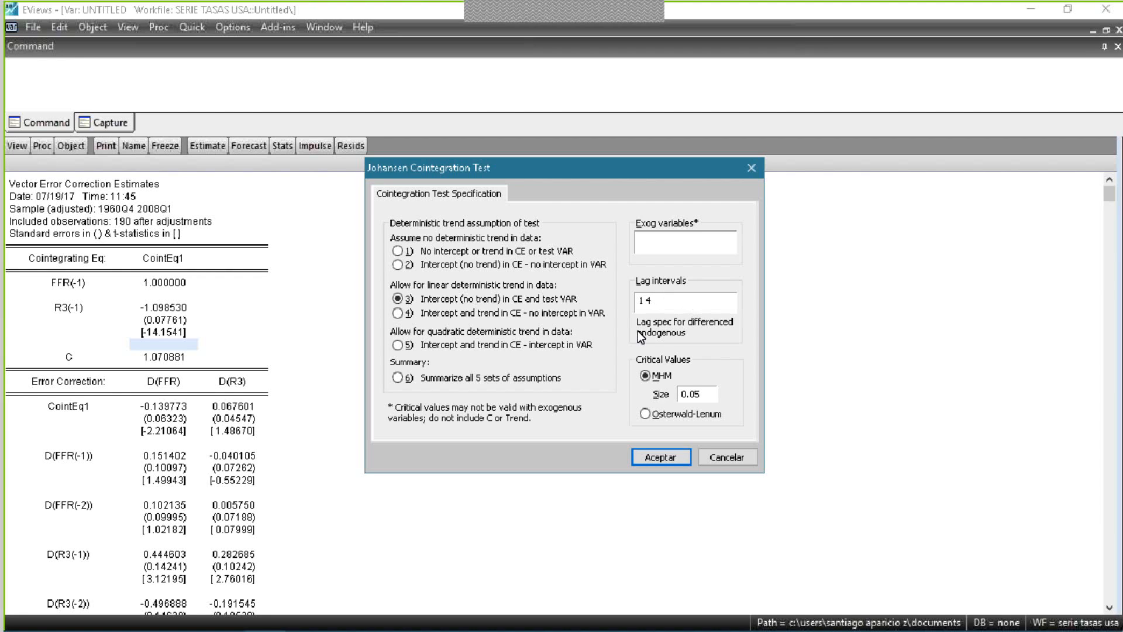
{"action": "left_click", "coordinate": [709, 239]}
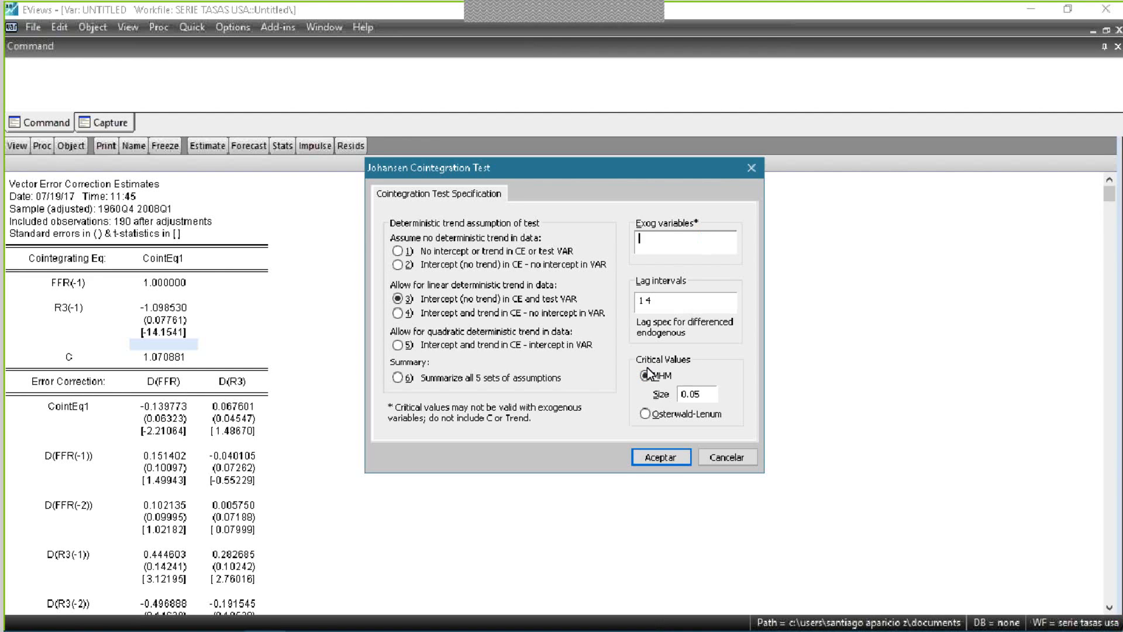
{"action": "left_click", "coordinate": [691, 457]}
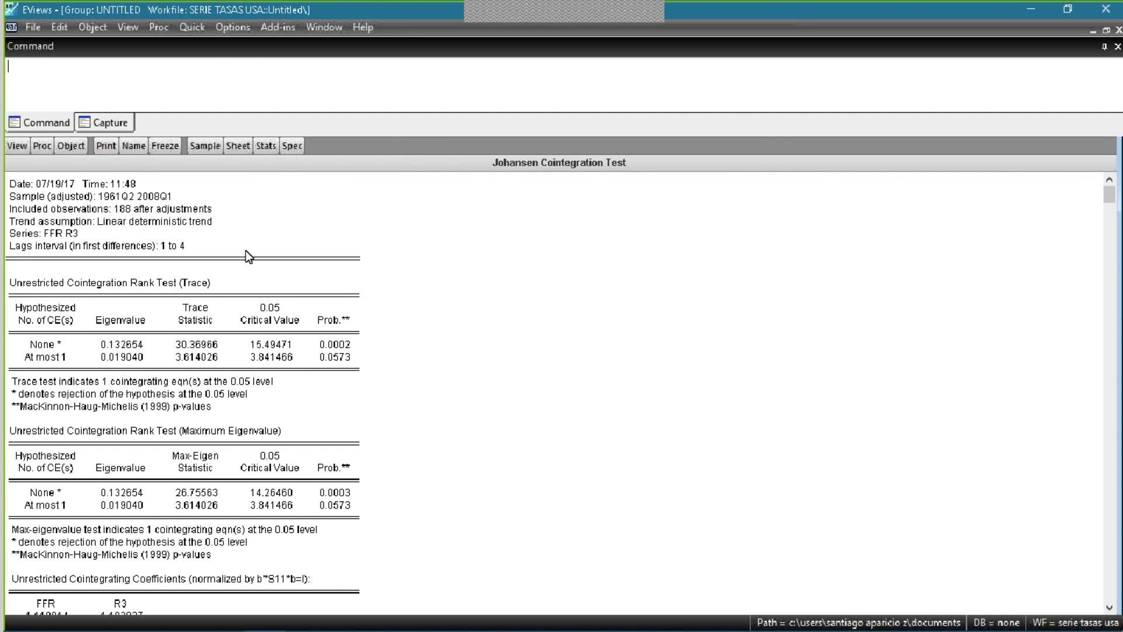
- Examine the headings of the Trace and Maximum Eigenvalue unrestricted cointegration rank tests
{"action": "left_click", "coordinate": [82, 283]}
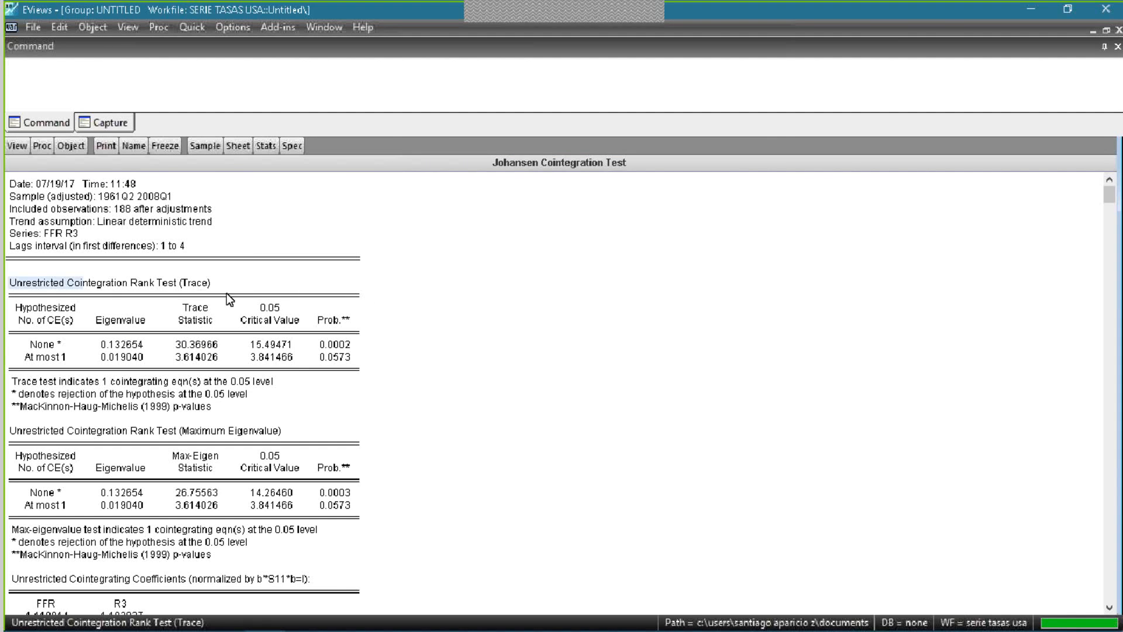
{"action": "left_click_drag", "start_coordinate": [231, 287], "coordinate": [25, 285]}
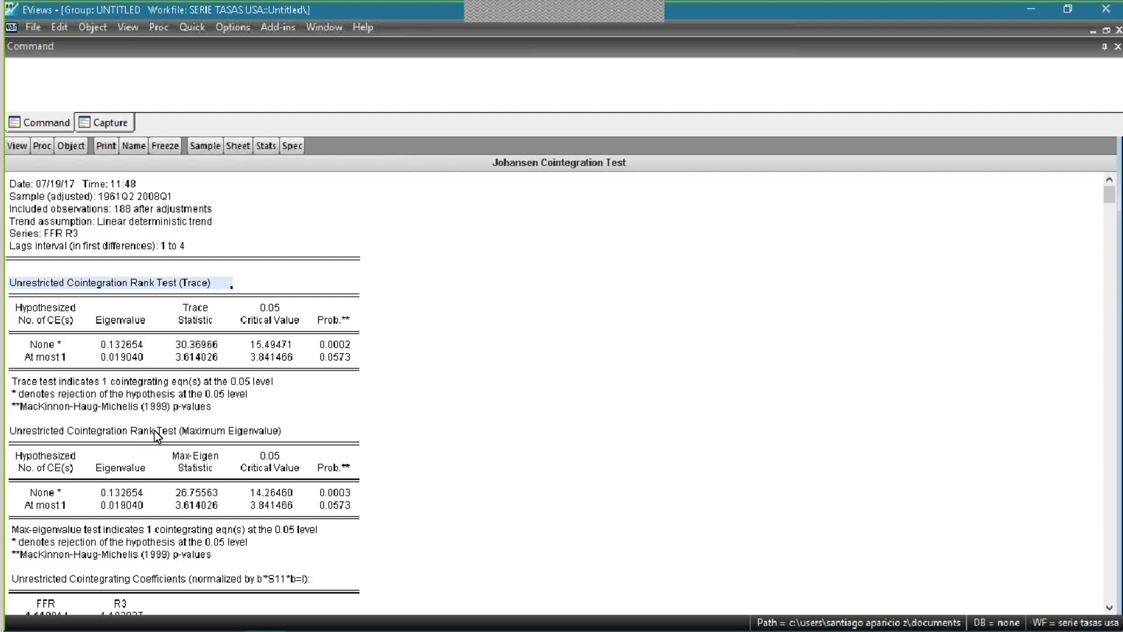
{"action": "mouse_move", "coordinate": [17, 428]}
{"action": "left_mouse_down"}
{"action": "mouse_move", "coordinate": [321, 426]}
{"action": "mouse_move", "coordinate": [310, 427]}
{"action": "left_mouse_up"}
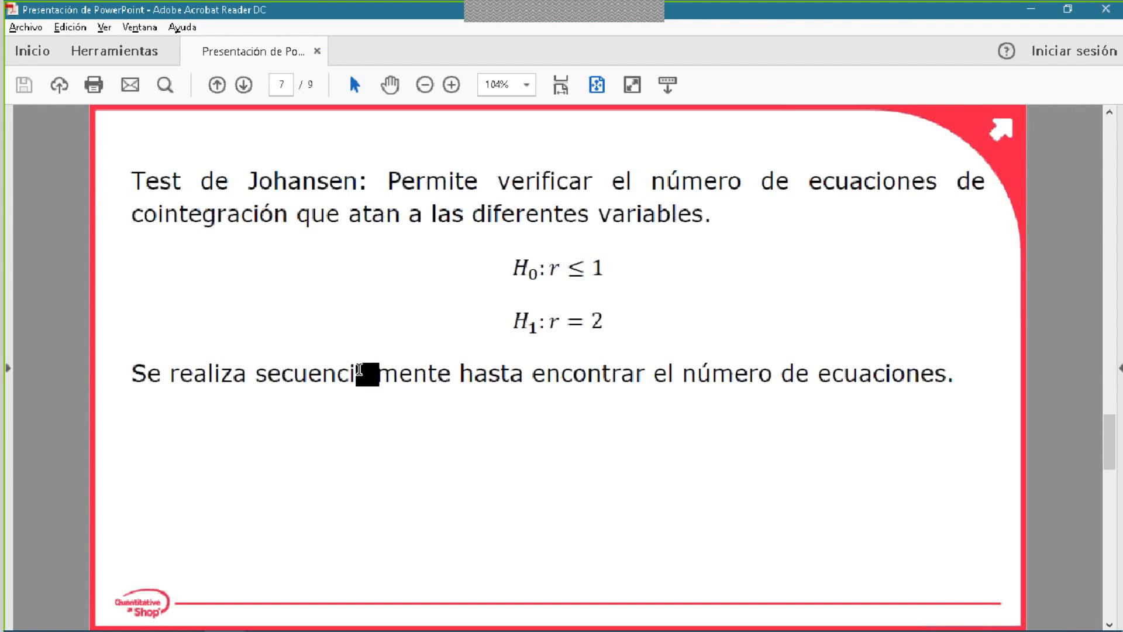
- Examine the Johansen test's hypotheses and sequential procedure on page 7 of the presentation in Adobe Acrobat Reader, and return to EViews
{"action": "left_click_drag", "start_coordinate": [255, 375], "coordinate": [782, 375]}
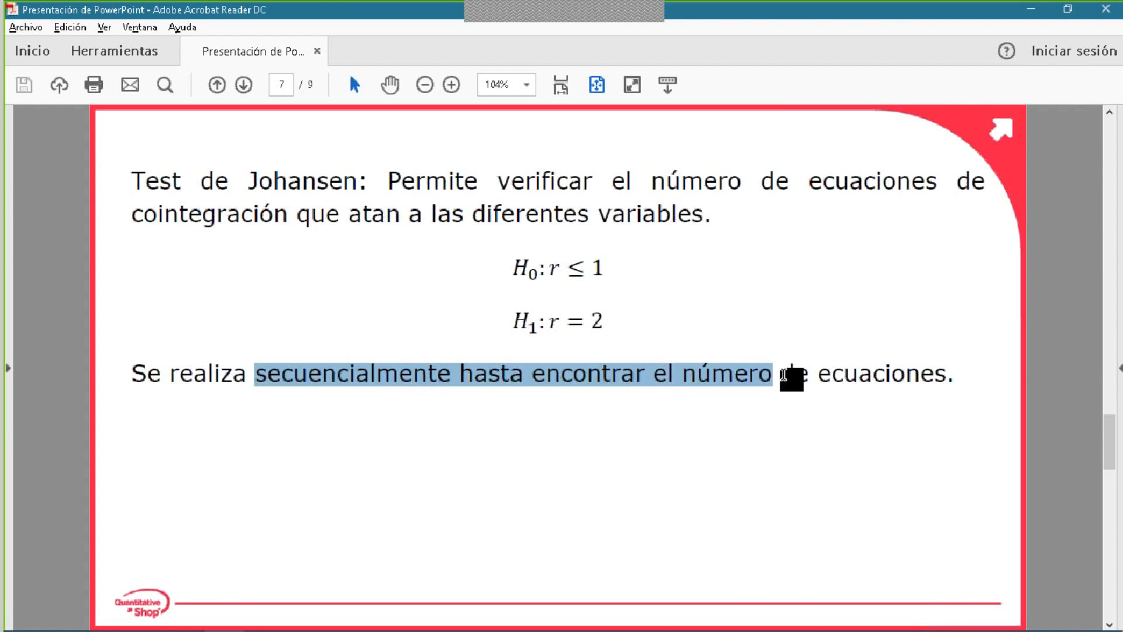
{"action": "left_click", "coordinate": [781, 375]}
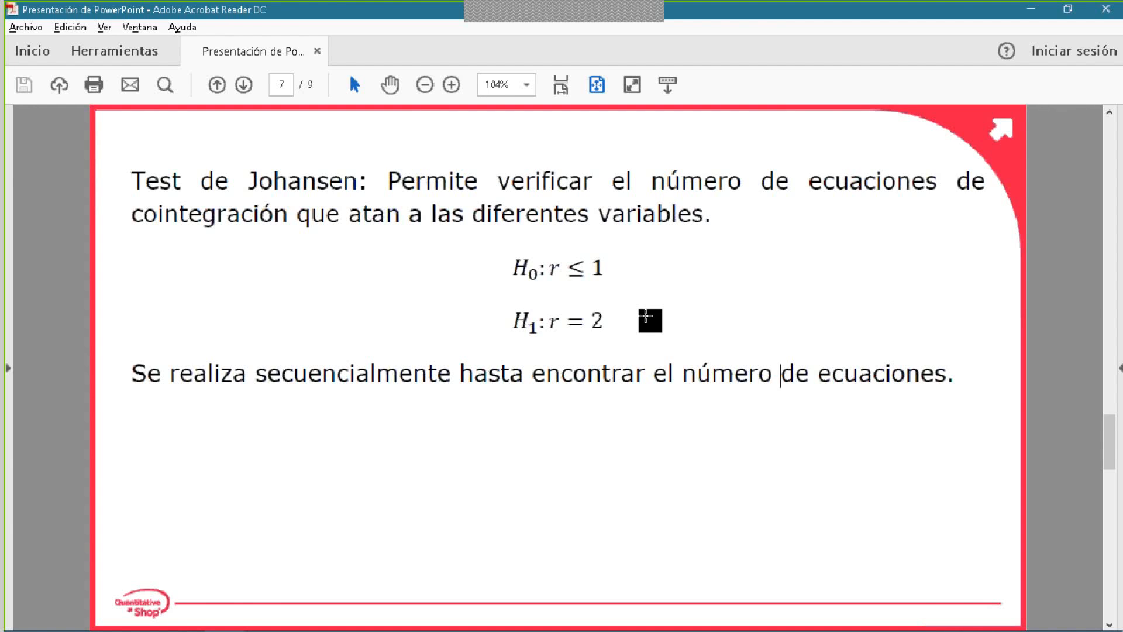
{"action": "key", "text": "alt+Tab"}
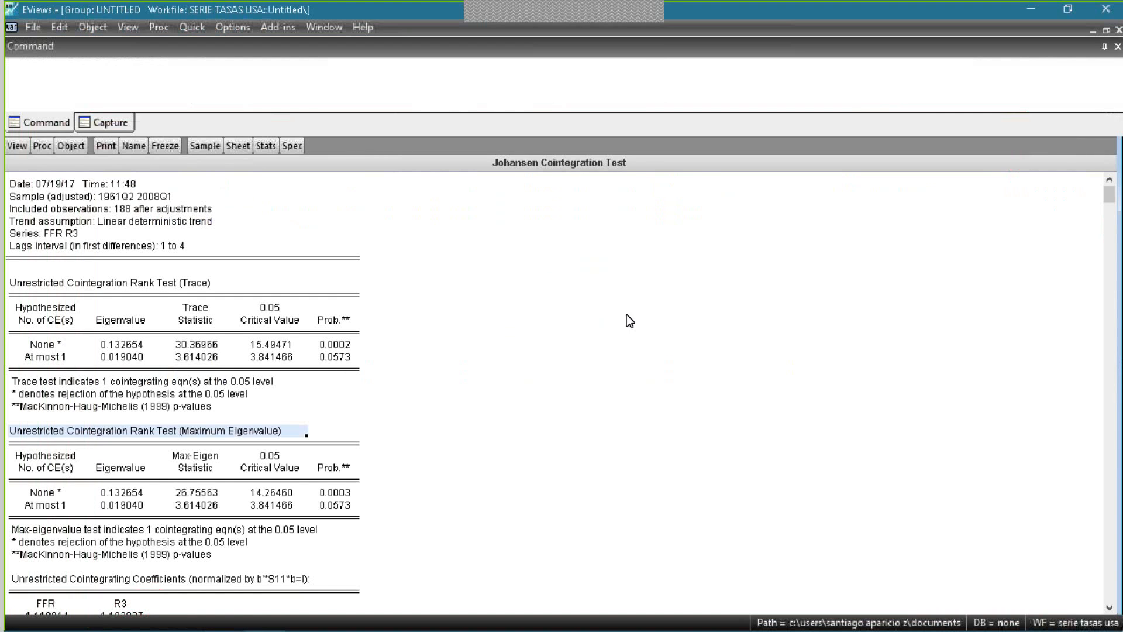
- Examine the hypothesized number of cointegrating equations in the trace test, comparing the None and At most 1 rows
{"action": "left_click", "coordinate": [57, 406]}
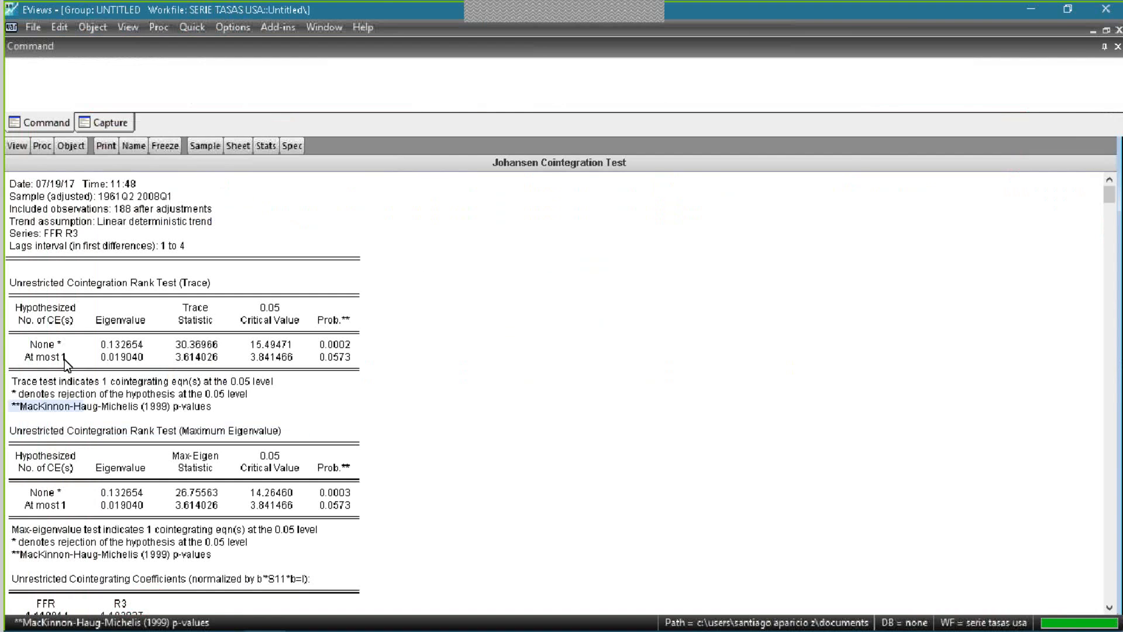
{"action": "left_click", "coordinate": [65, 346]}
{"action": "left_click", "coordinate": [69, 358]}
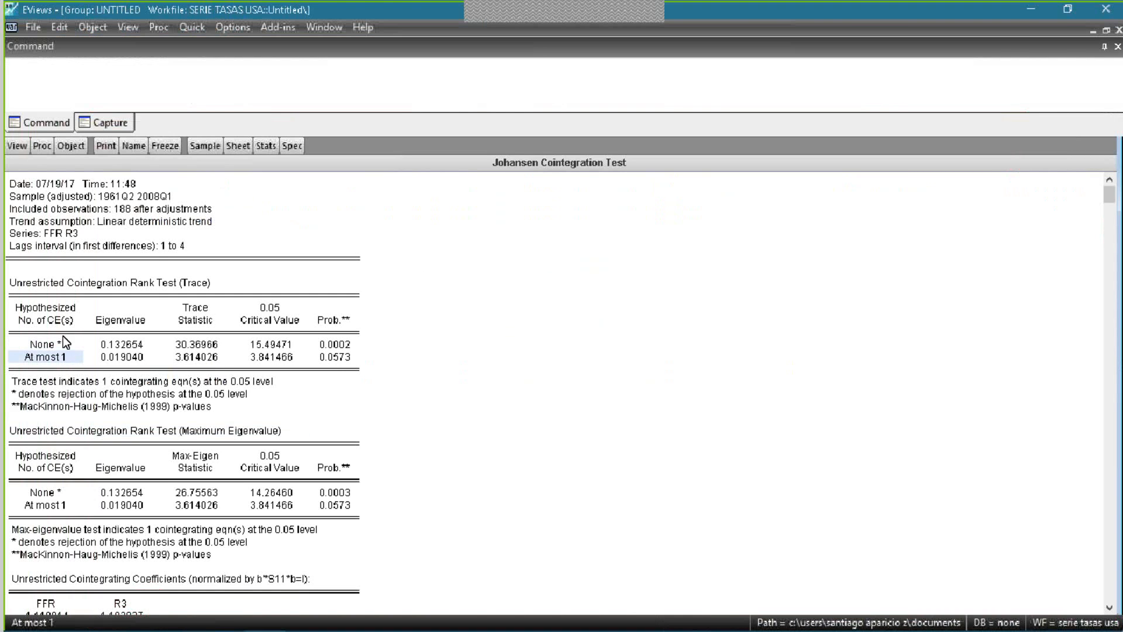
{"action": "left_click", "coordinate": [55, 343]}
{"action": "left_click", "coordinate": [56, 309]}
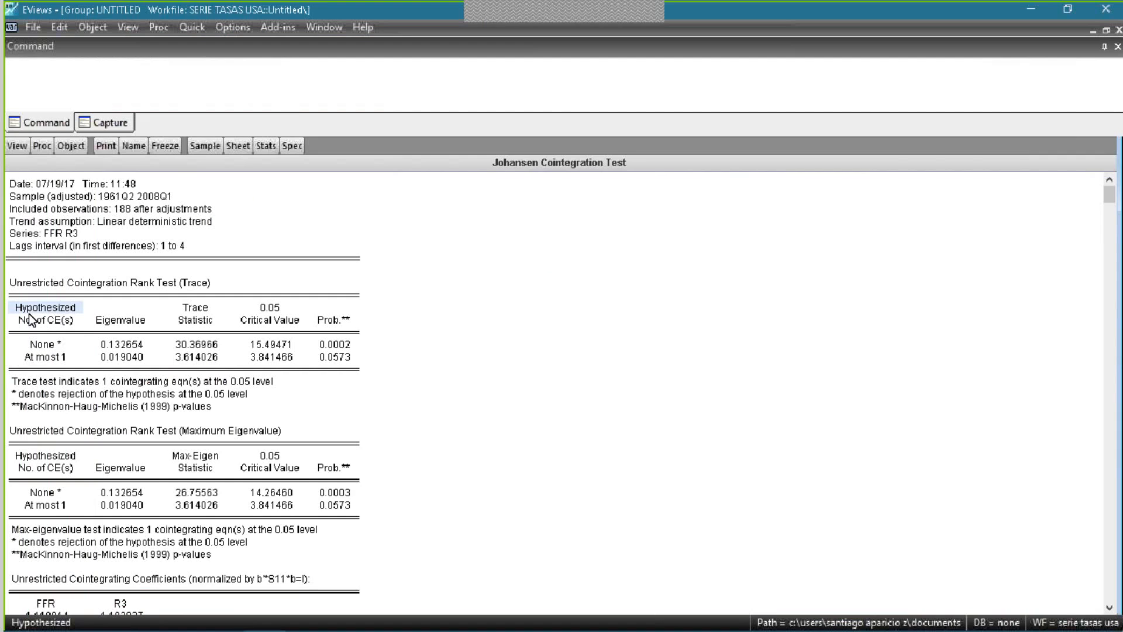
{"action": "left_click", "coordinate": [59, 316]}
{"action": "left_click", "coordinate": [56, 308]}
{"action": "left_click", "coordinate": [58, 319]}
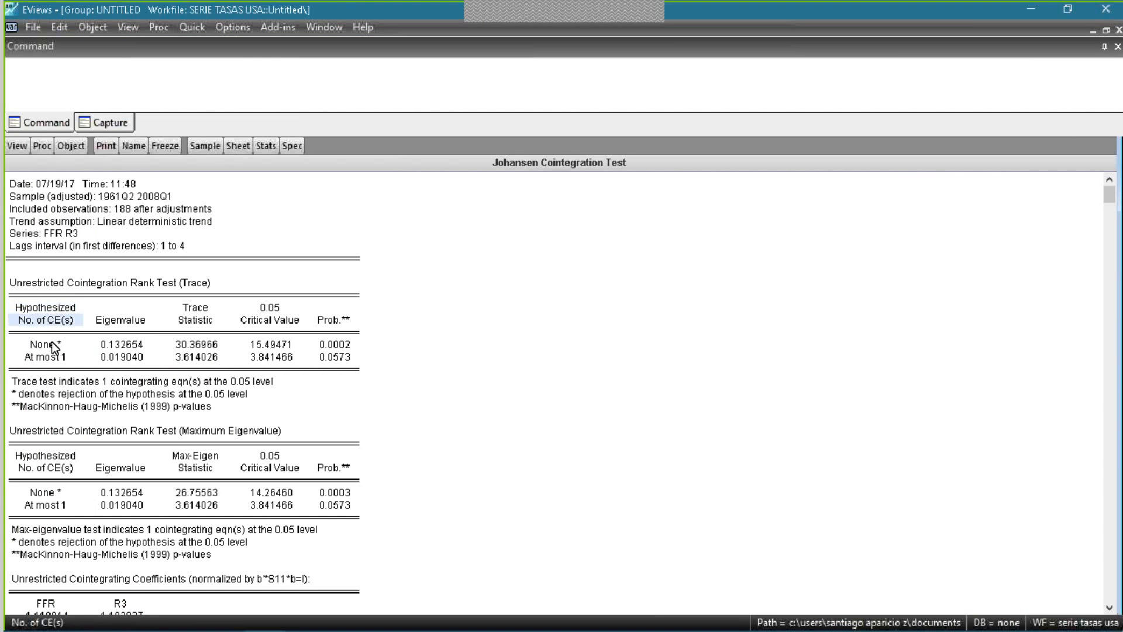
{"action": "left_click", "coordinate": [52, 343]}
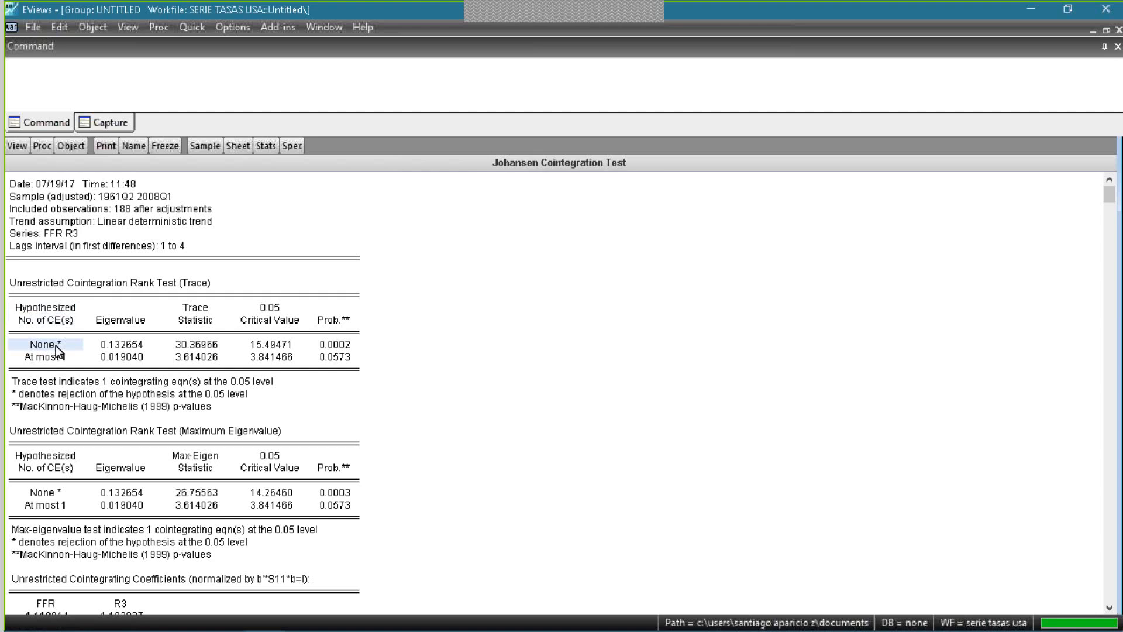
{"action": "left_click", "coordinate": [54, 358]}
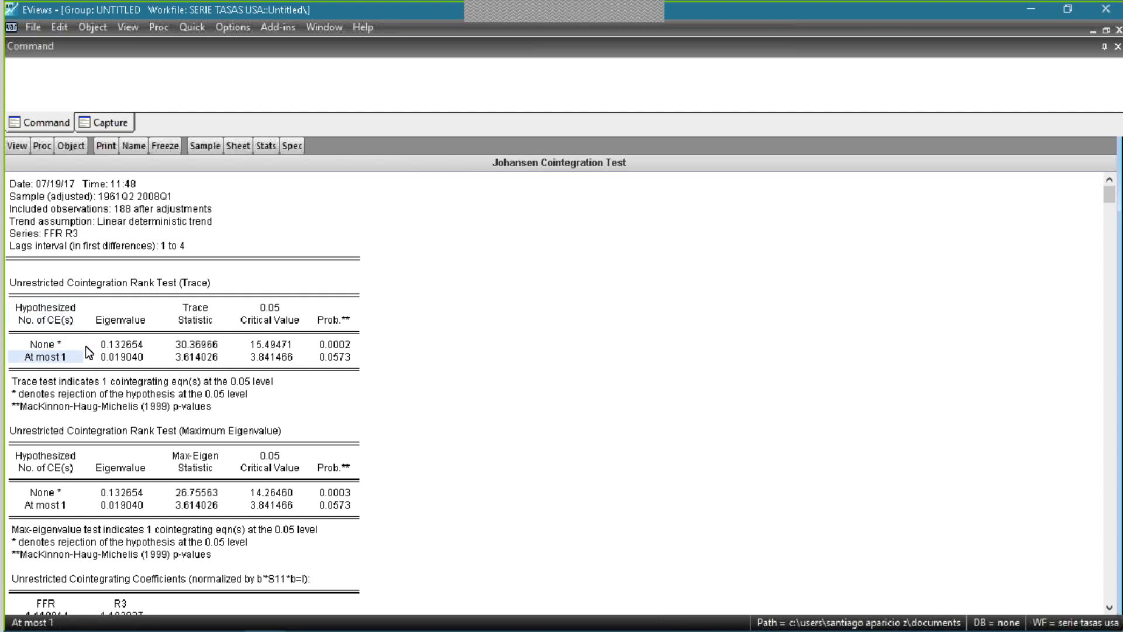
{"action": "left_click", "coordinate": [56, 381]}
{"action": "left_click", "coordinate": [69, 394]}
{"action": "left_click", "coordinate": [38, 348]}
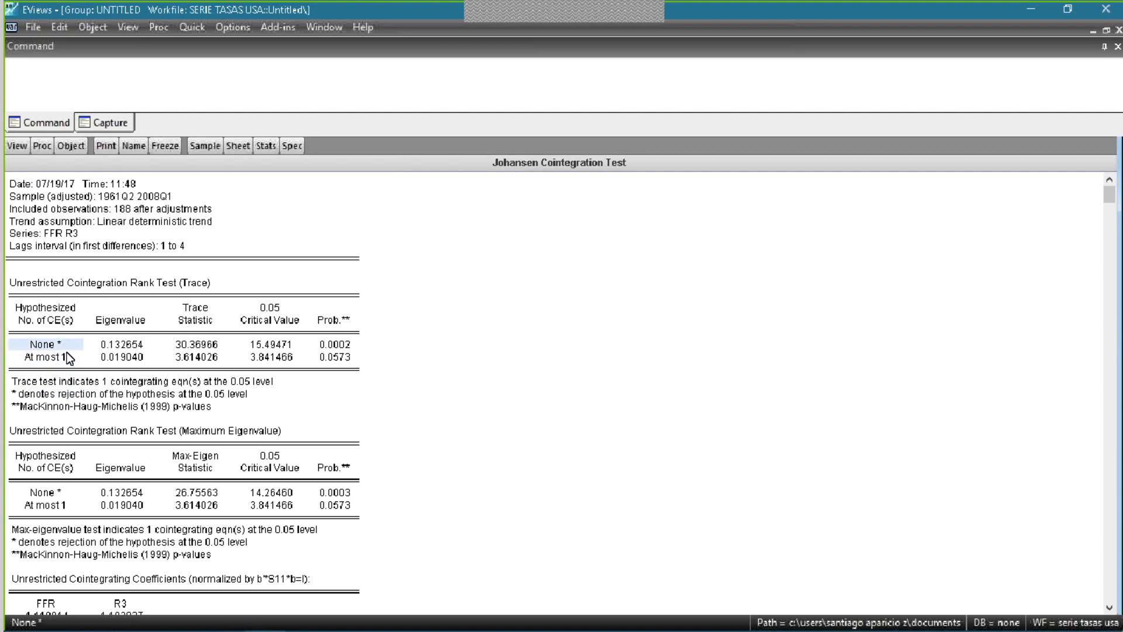
- Examine the eigenvalues, trace statistics and 0.05 critical values for the None and At most 1 hypotheses
{"action": "left_click", "coordinate": [121, 345]}
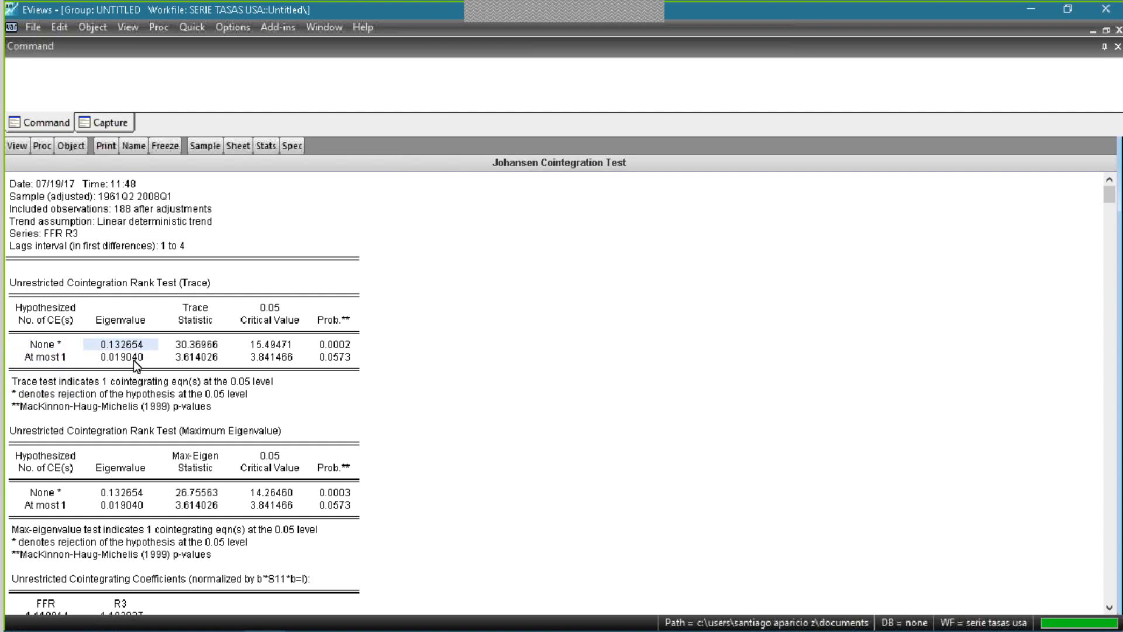
{"action": "left_click", "coordinate": [134, 360]}
{"action": "left_click", "coordinate": [228, 344]}
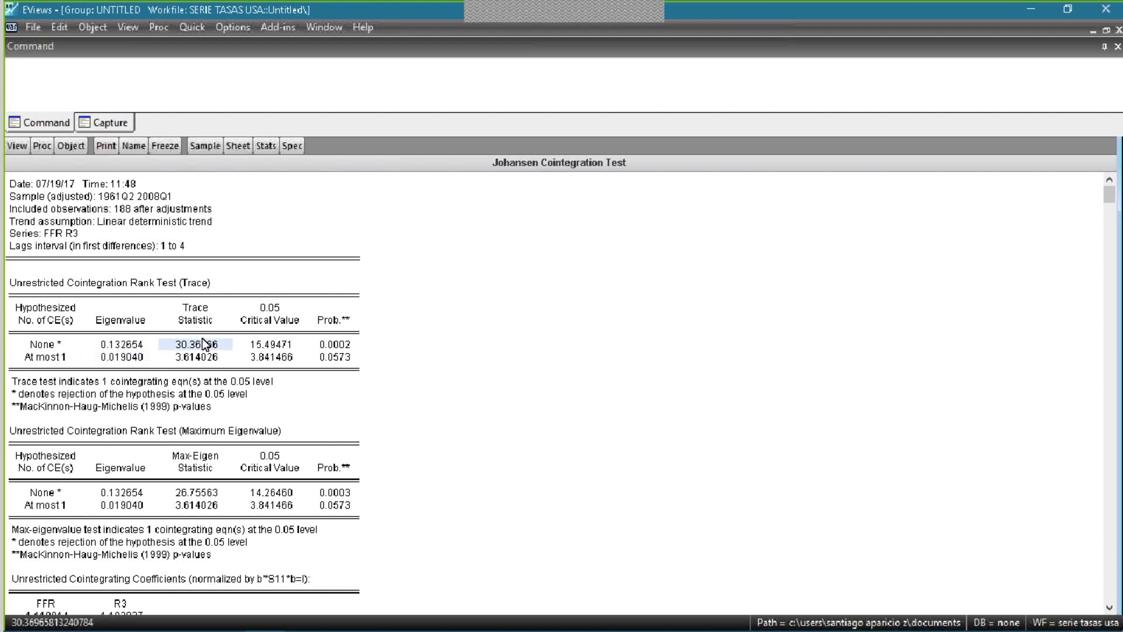
{"action": "key", "text": "Down"}
{"action": "left_click", "coordinate": [276, 344]}
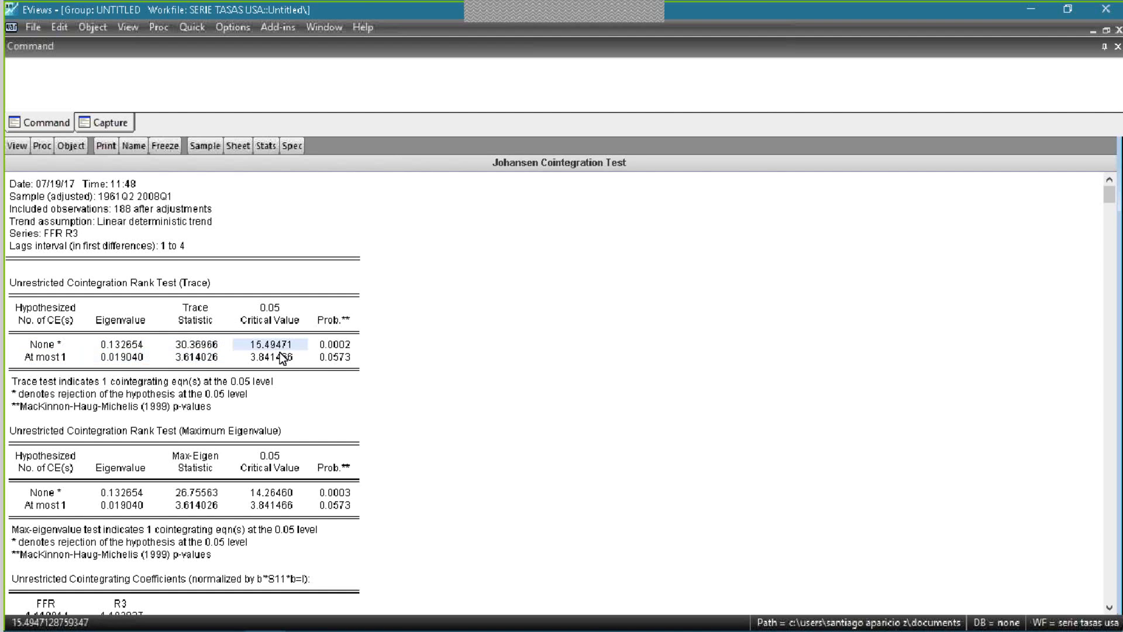
{"action": "key", "text": "Down"}
{"action": "key", "text": "Up"}
- Compare the trace test probabilities of the None and At most 1 hypotheses
{"action": "left_click", "coordinate": [337, 346]}
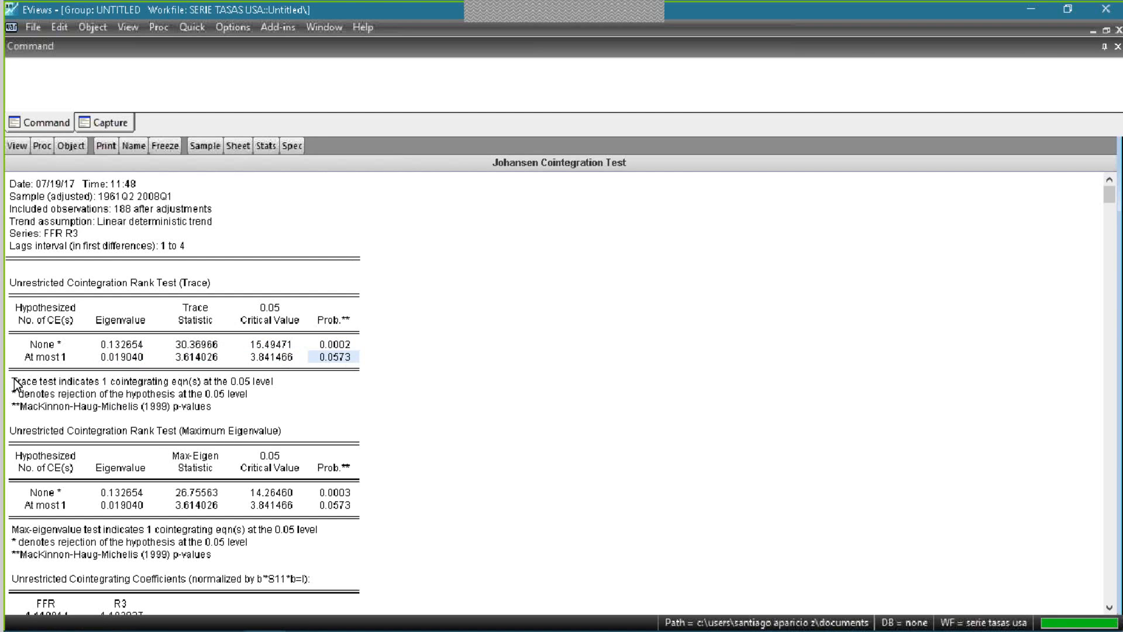
{"action": "key", "text": "Up"}
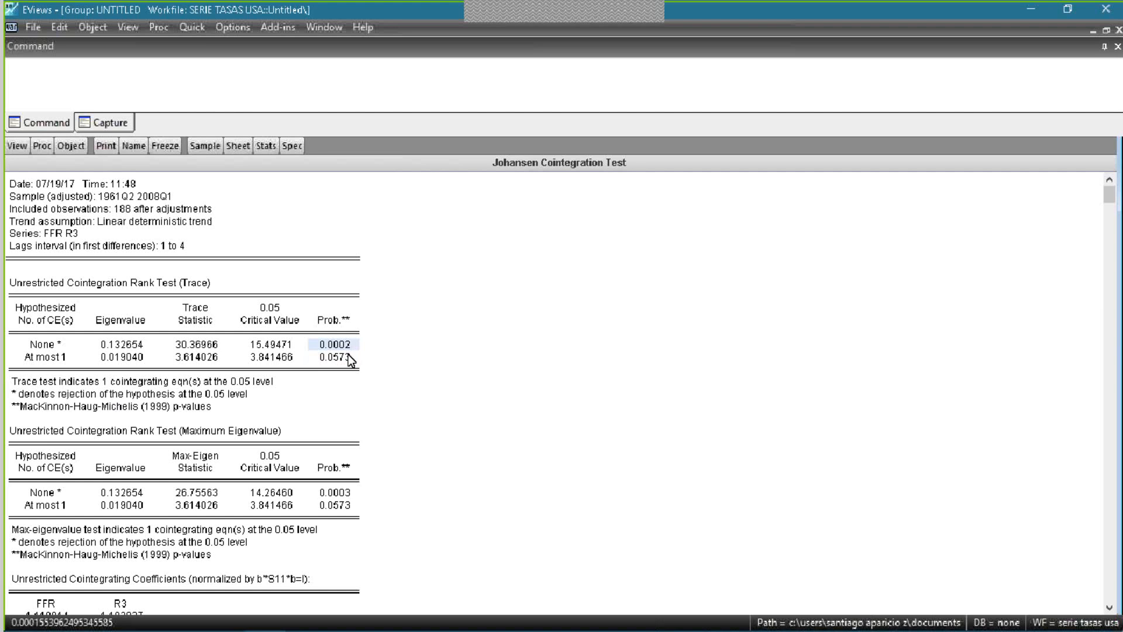
{"action": "key", "text": "Down"}
{"action": "key", "text": "Up"}
{"action": "left_click", "coordinate": [338, 354]}
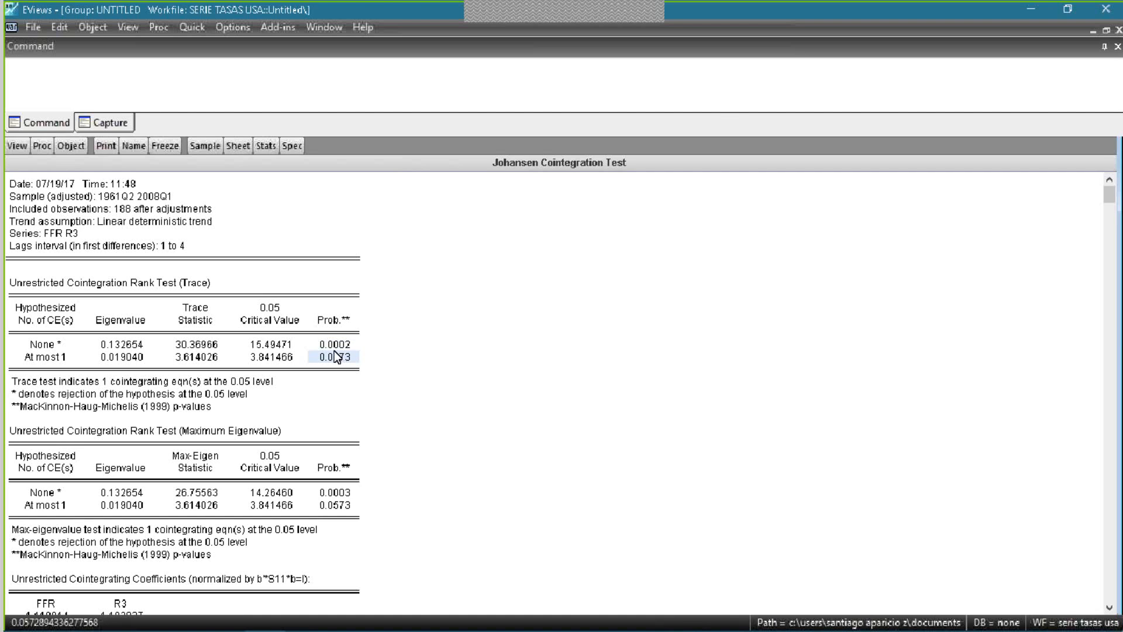
{"action": "left_click", "coordinate": [333, 345]}
{"action": "left_click", "coordinate": [331, 354]}
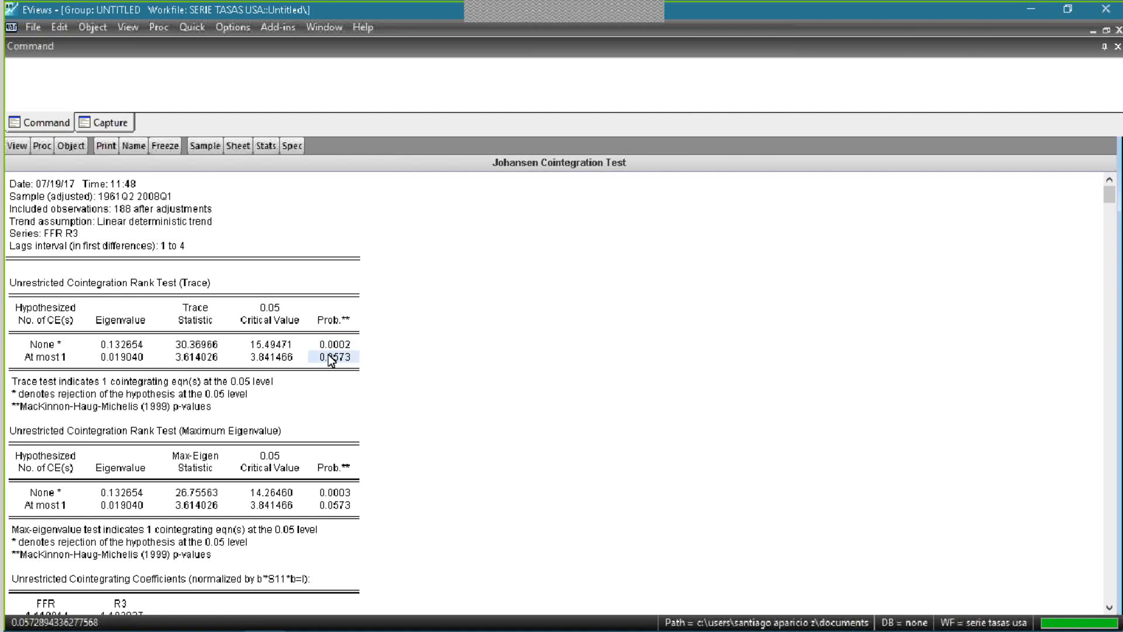
{"action": "left_click", "coordinate": [335, 347]}
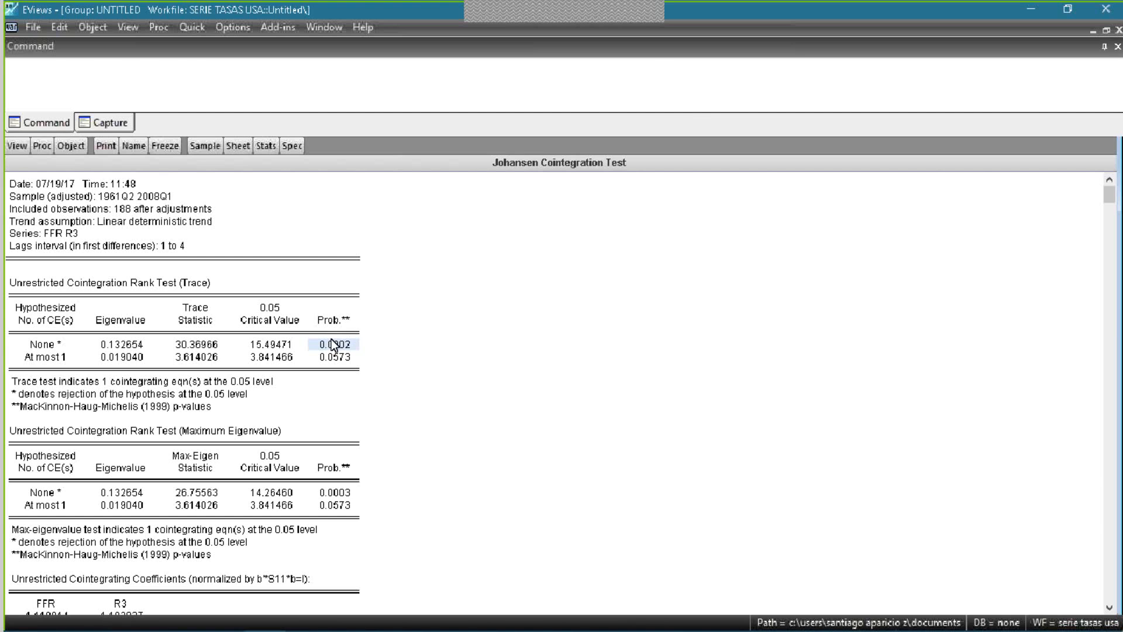
- Compare the null and alternative hypotheses on page 7 in Adobe Acrobat Reader with the trace test's None row in EViews
{"action": "key", "text": "alt+Tab"}
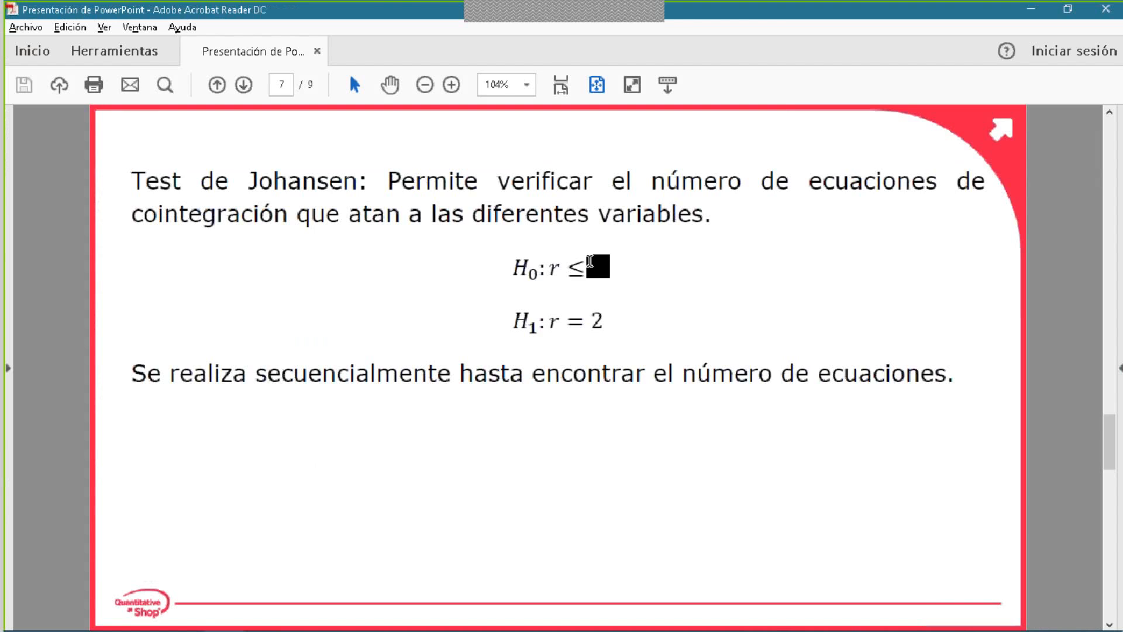
{"action": "key", "text": "alt+Tab"}
{"action": "left_click", "coordinate": [42, 346]}
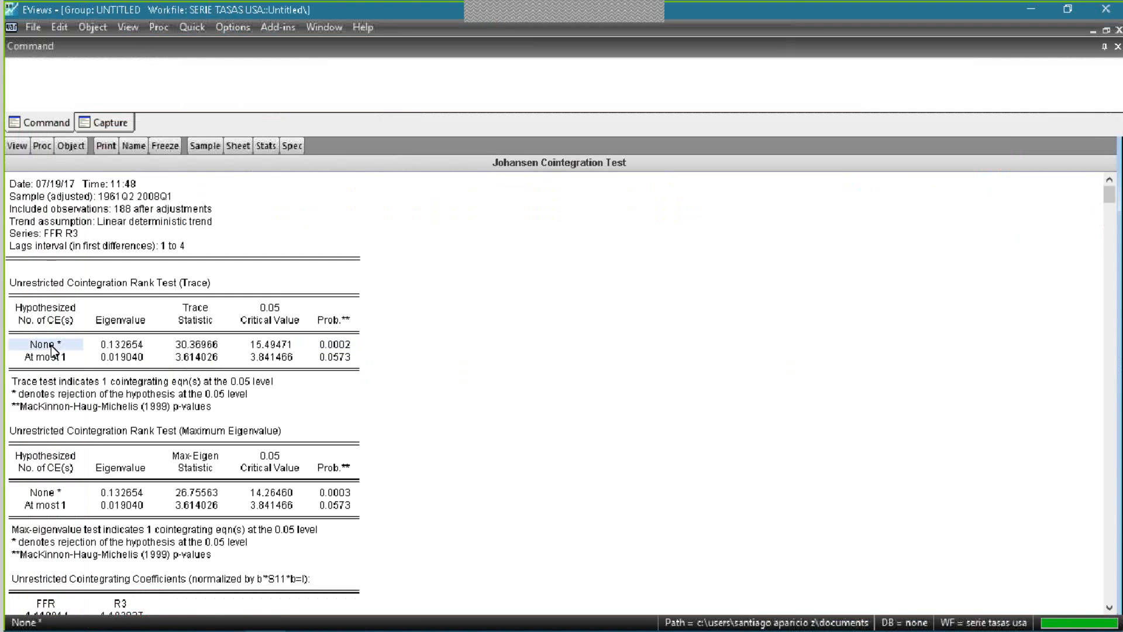
{"action": "key", "text": "alt+Tab"}
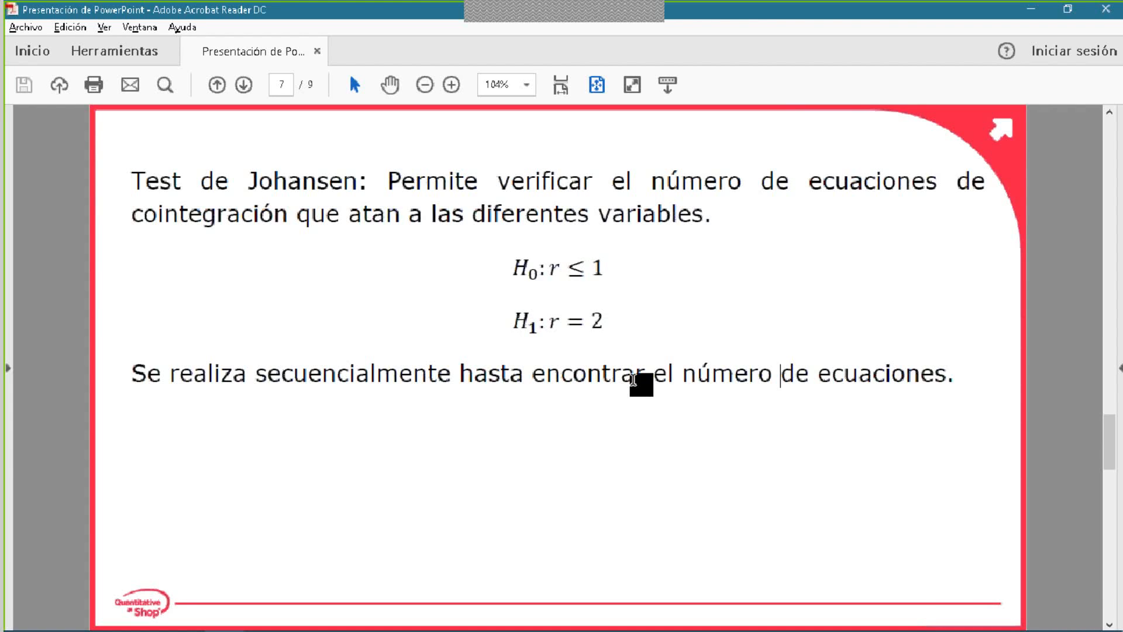
{"action": "key", "text": "alt+Tab"}
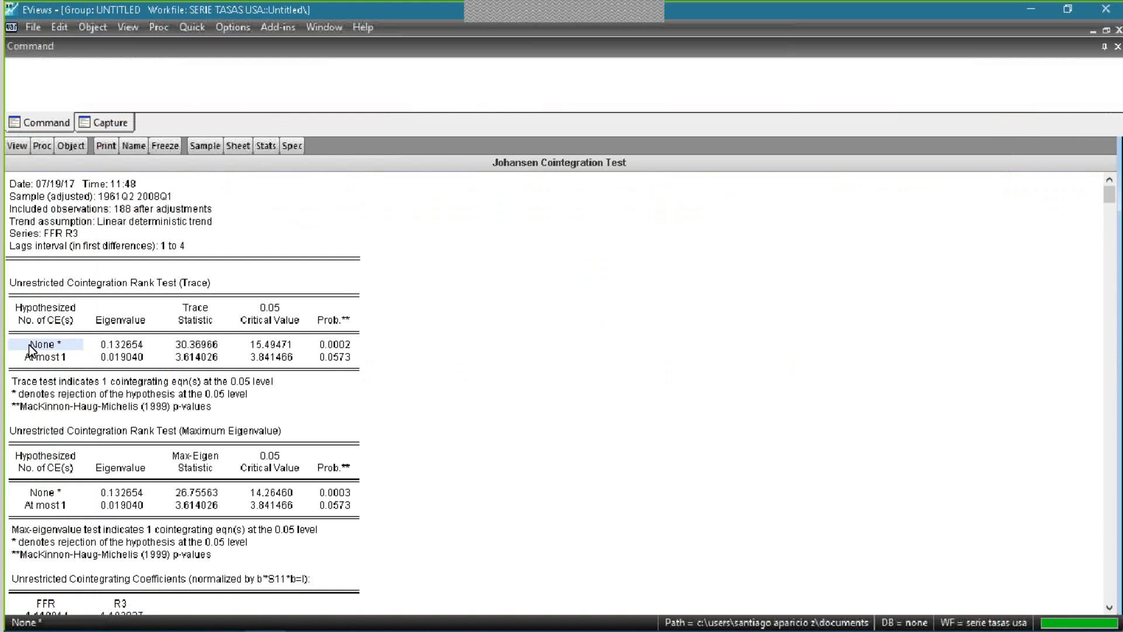
- Examine the trace test's No. of CE(s) heading, the None hypothesis and its probability
{"action": "left_click", "coordinate": [48, 319]}
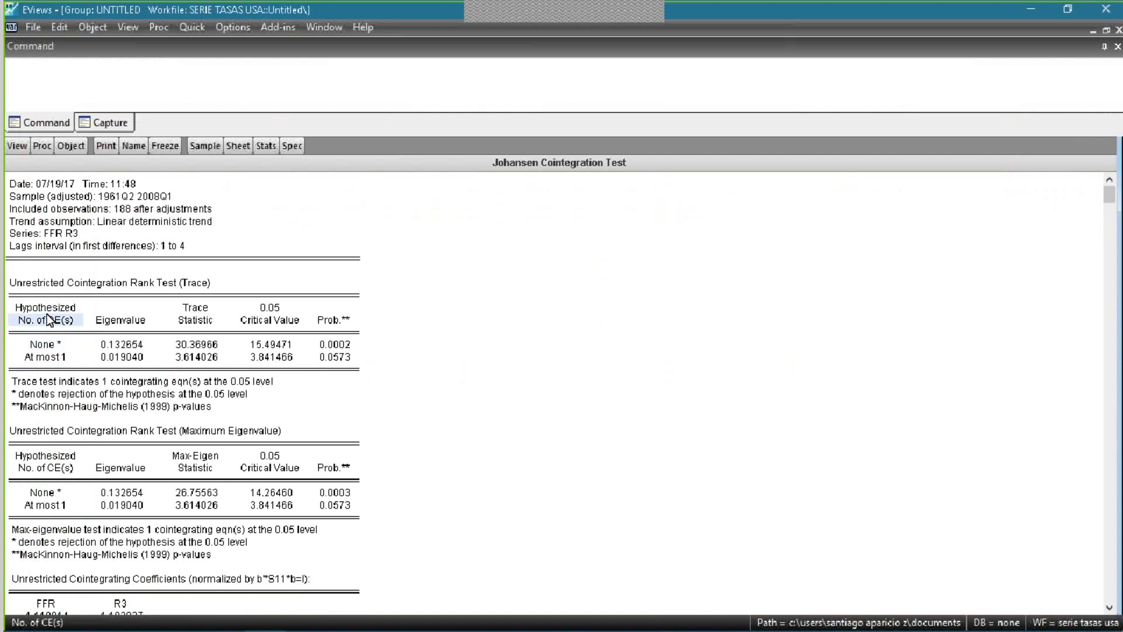
{"action": "left_click", "coordinate": [52, 347]}
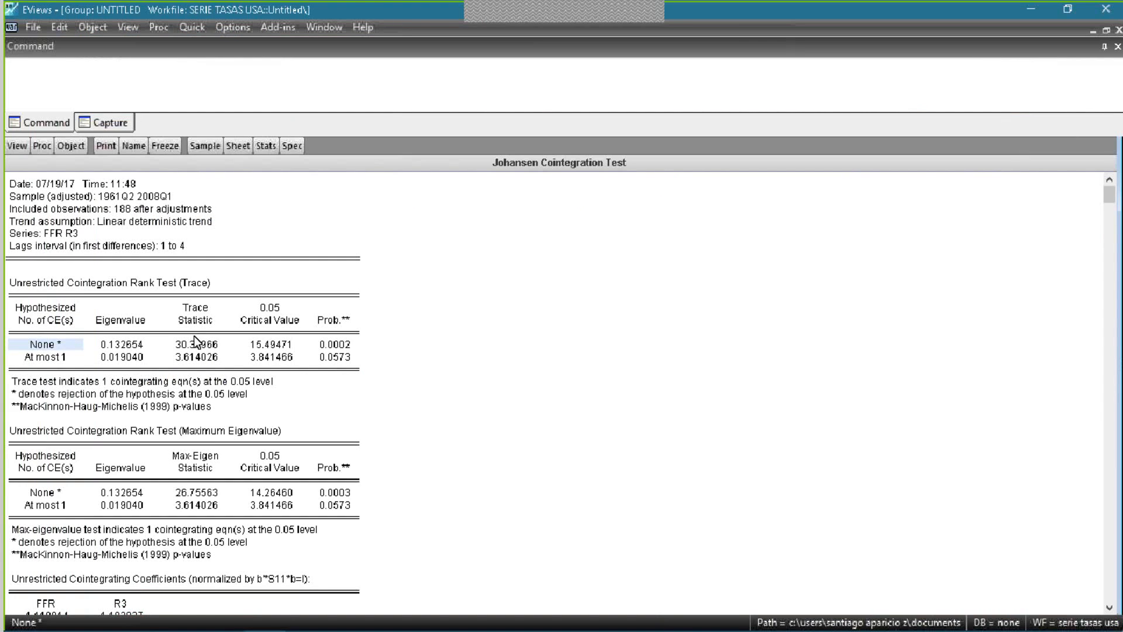
{"action": "left_click", "coordinate": [356, 347]}
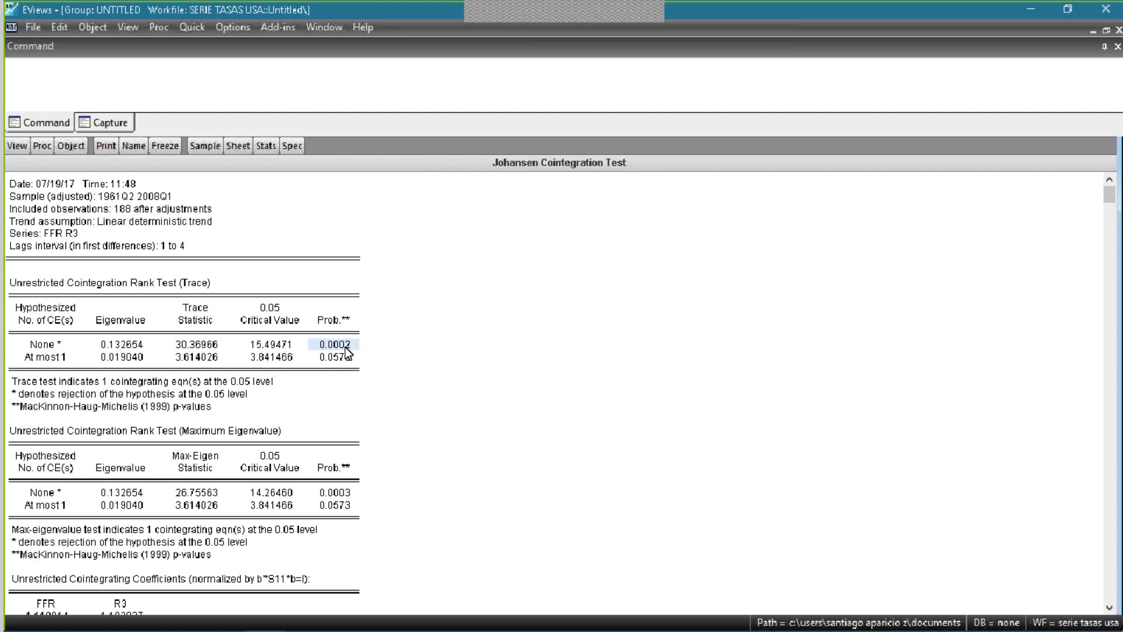
- Examine the trace test's At most 1 hypothesis and its probability
{"action": "left_click", "coordinate": [48, 361]}
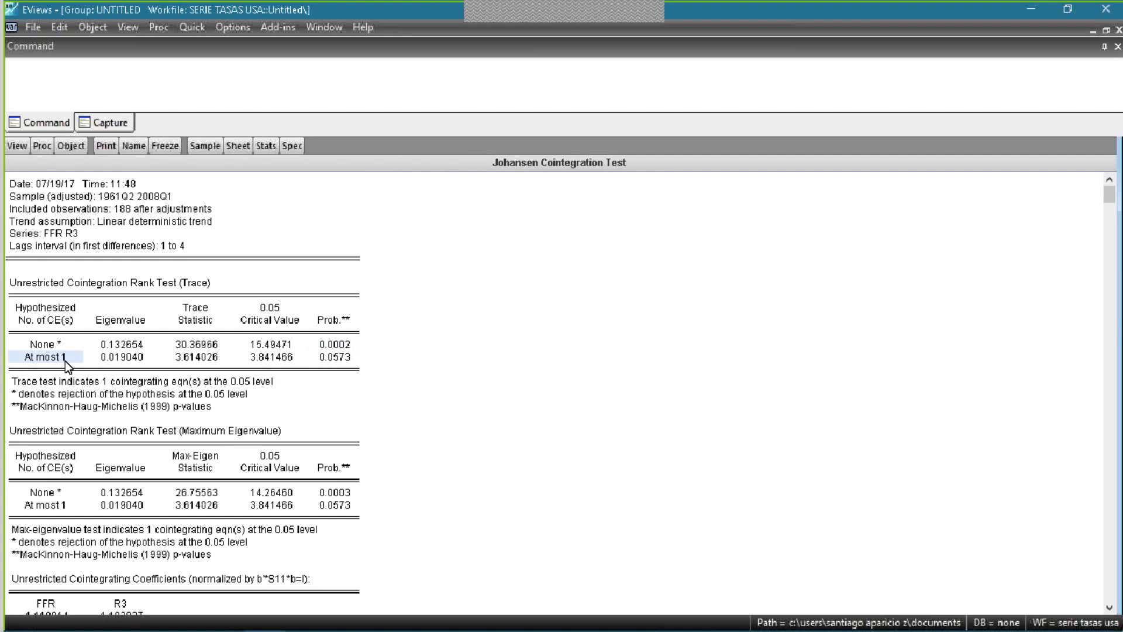
{"action": "left_click", "coordinate": [50, 361]}
{"action": "left_click", "coordinate": [336, 358]}
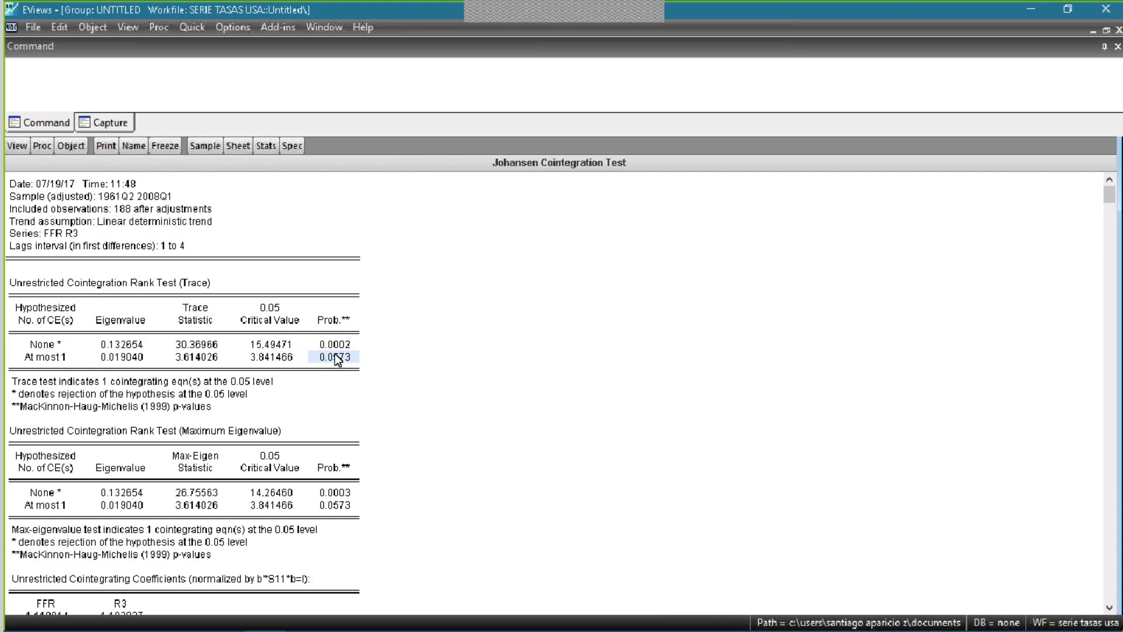
{"action": "left_click", "coordinate": [52, 359]}
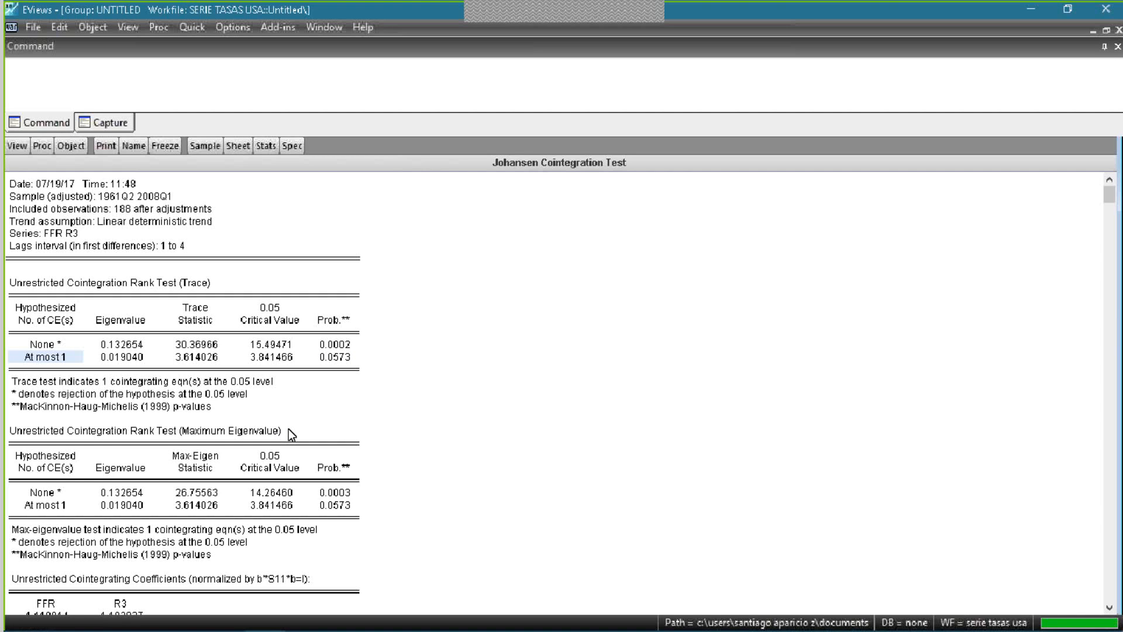
- Switch from the Johansen test results to the Vector Error Correction Estimates and maximize that window
{"action": "left_click", "coordinate": [195, 28]}
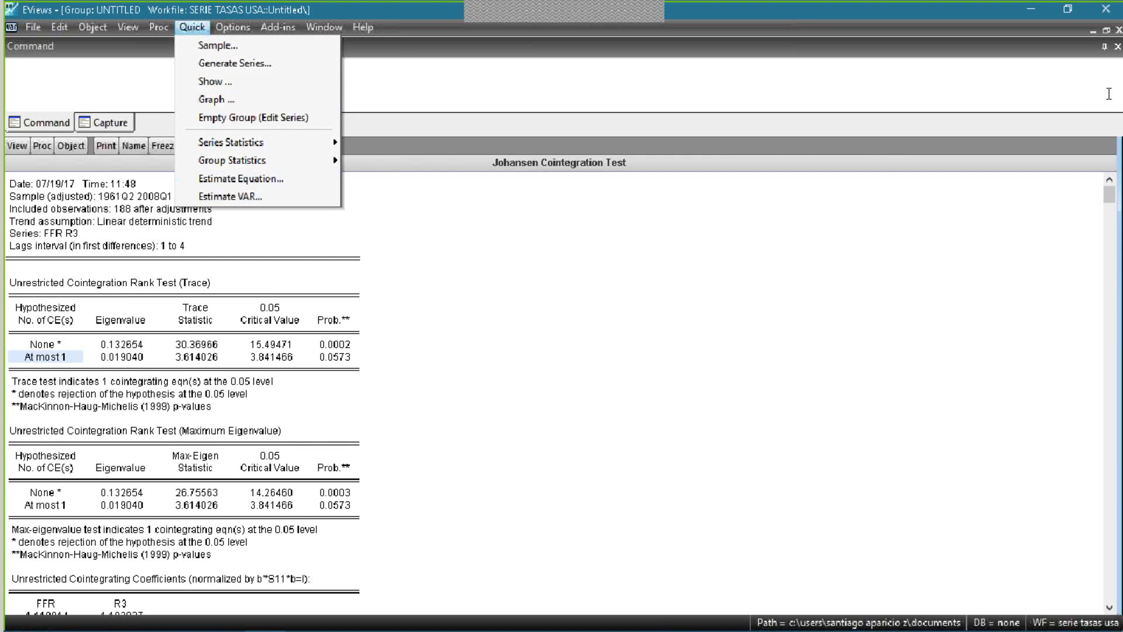
{"action": "left_click", "coordinate": [1105, 30]}
{"action": "left_click_drag", "start_coordinate": [300, 251], "coordinate": [634, 172]}
{"action": "left_click", "coordinate": [770, 172]}
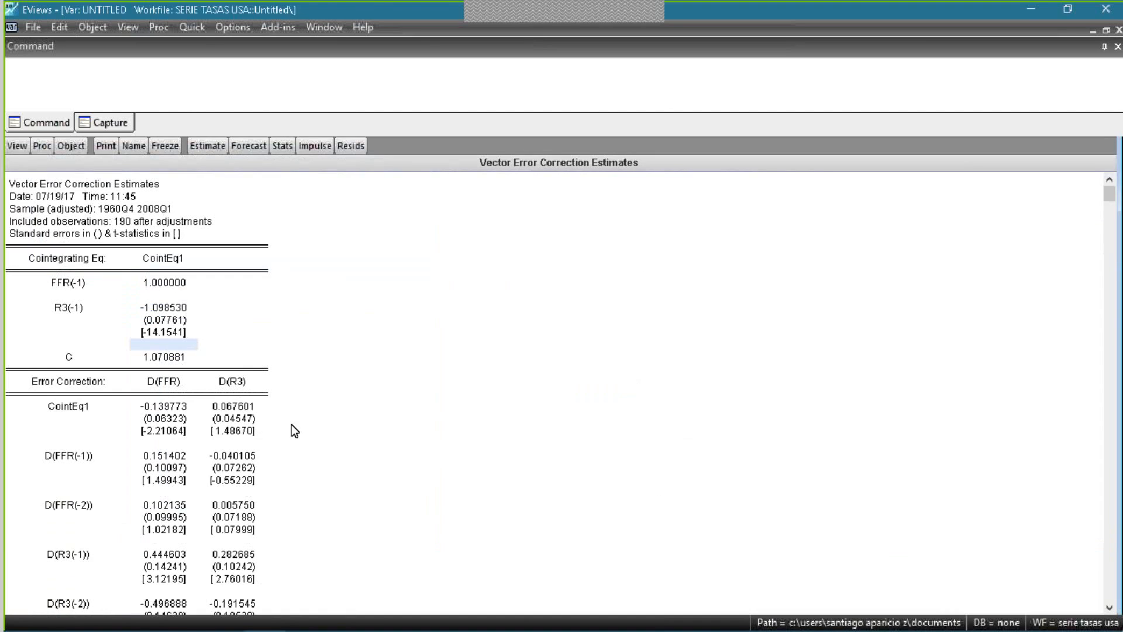
- Examine the CointEq1 term and the cointegrating equation's FFR(-1), R3(-1) and constant coefficients
{"action": "left_click", "coordinate": [82, 405]}
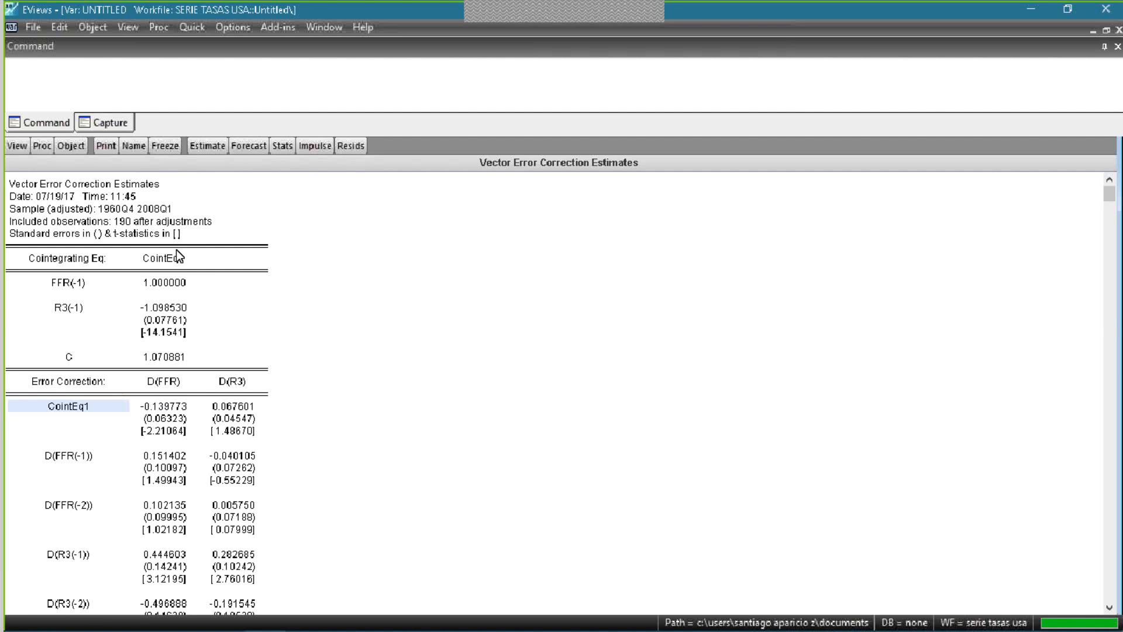
{"action": "left_click", "coordinate": [152, 281]}
{"action": "left_click", "coordinate": [184, 368]}
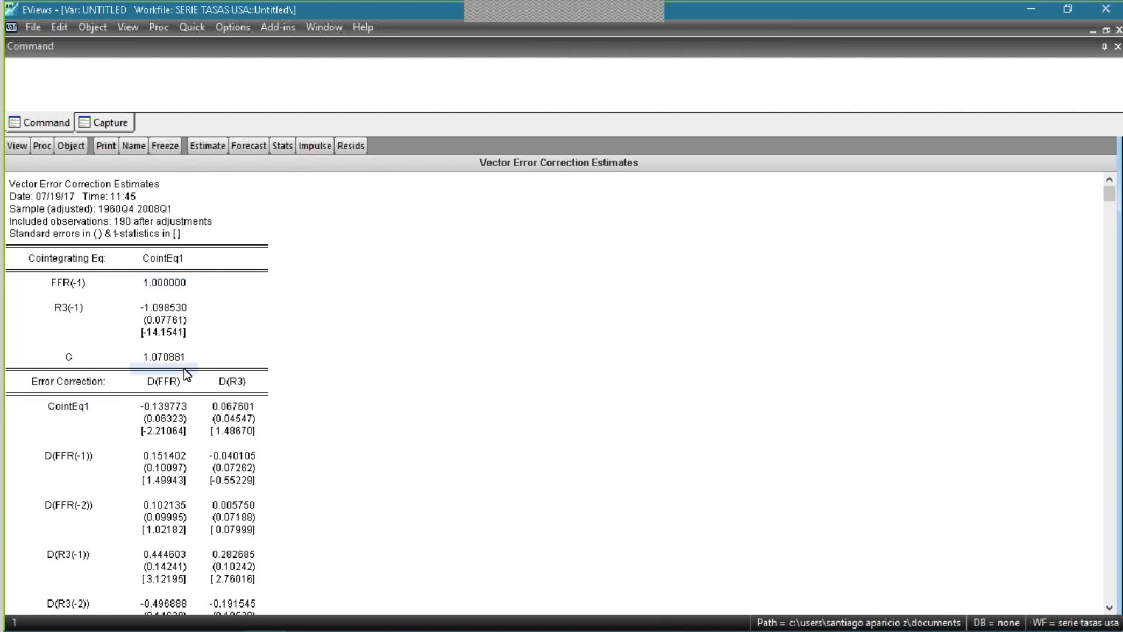
{"action": "left_click_drag", "start_coordinate": [182, 359], "coordinate": [70, 258]}
- Examine the lagged difference and constant coefficients of the D(FFR) and D(R3) error correction equations
{"action": "scroll", "coordinate": [251, 414], "scroll_direction": "down", "scroll_amount": 1}
{"action": "scroll", "coordinate": [252, 416], "scroll_direction": "down", "scroll_amount": 3}
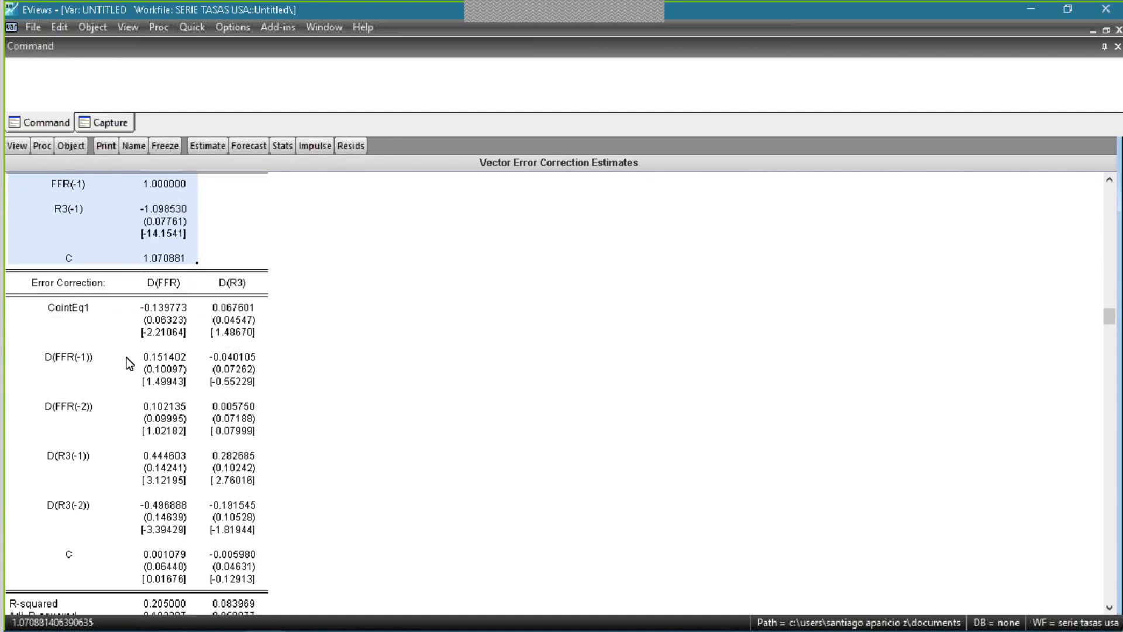
{"action": "left_click_drag", "start_coordinate": [146, 345], "coordinate": [254, 565]}
{"action": "left_click", "coordinate": [255, 565]}
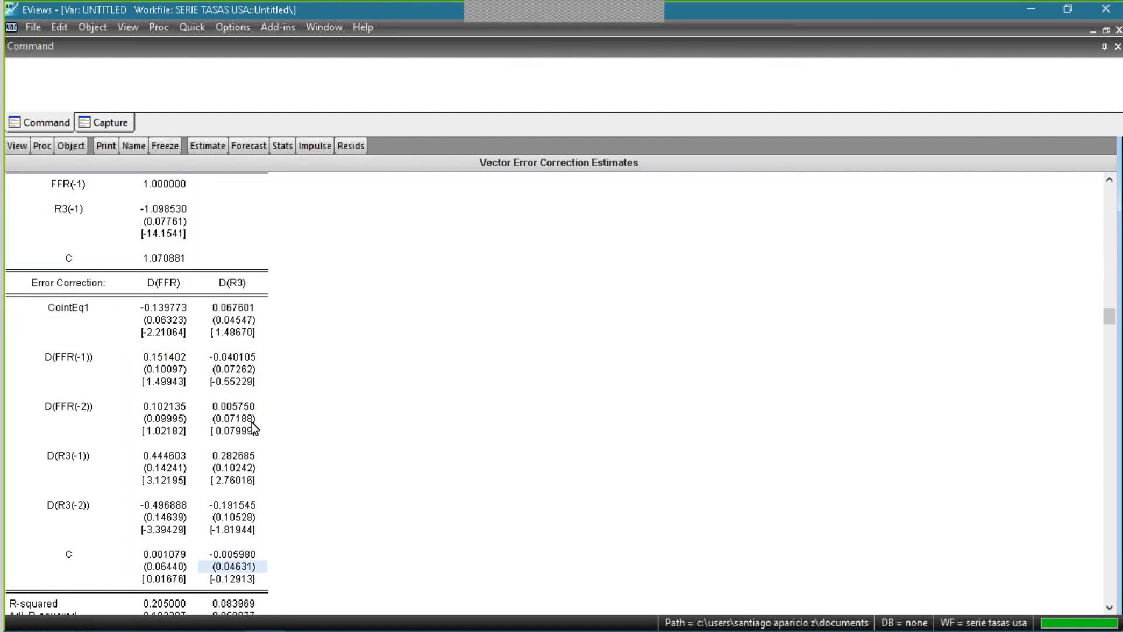
{"action": "left_click", "coordinate": [143, 381]}
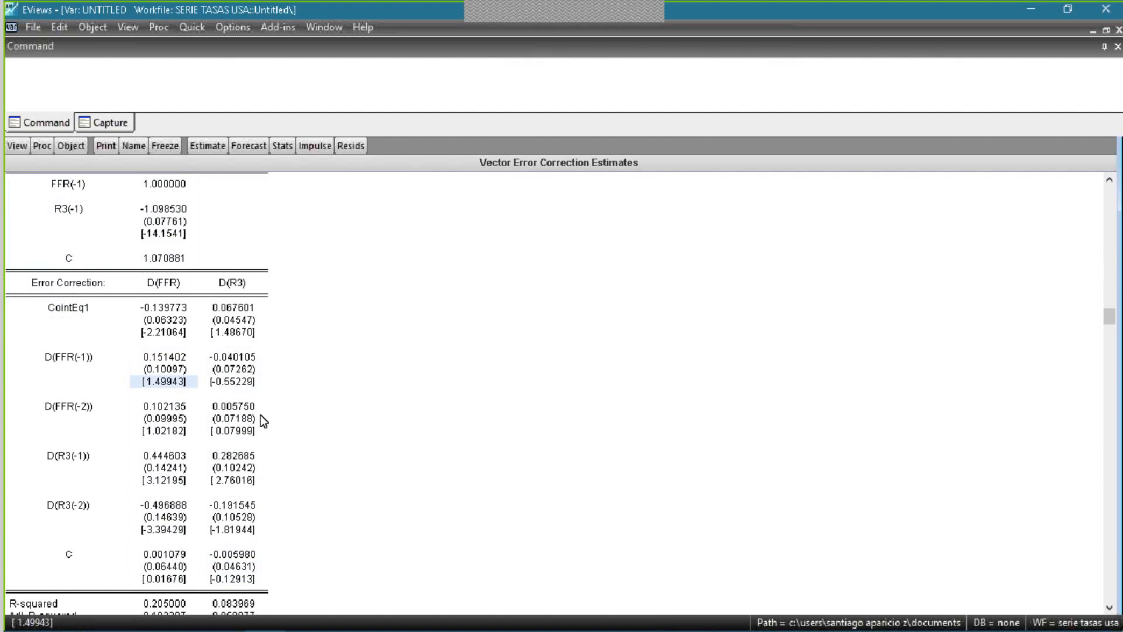
- Review the fit statistics and information criteria below the error correction coefficients, including the Schwarz SC row
{"action": "scroll", "coordinate": [240, 448], "scroll_direction": "down", "scroll_amount": 3}
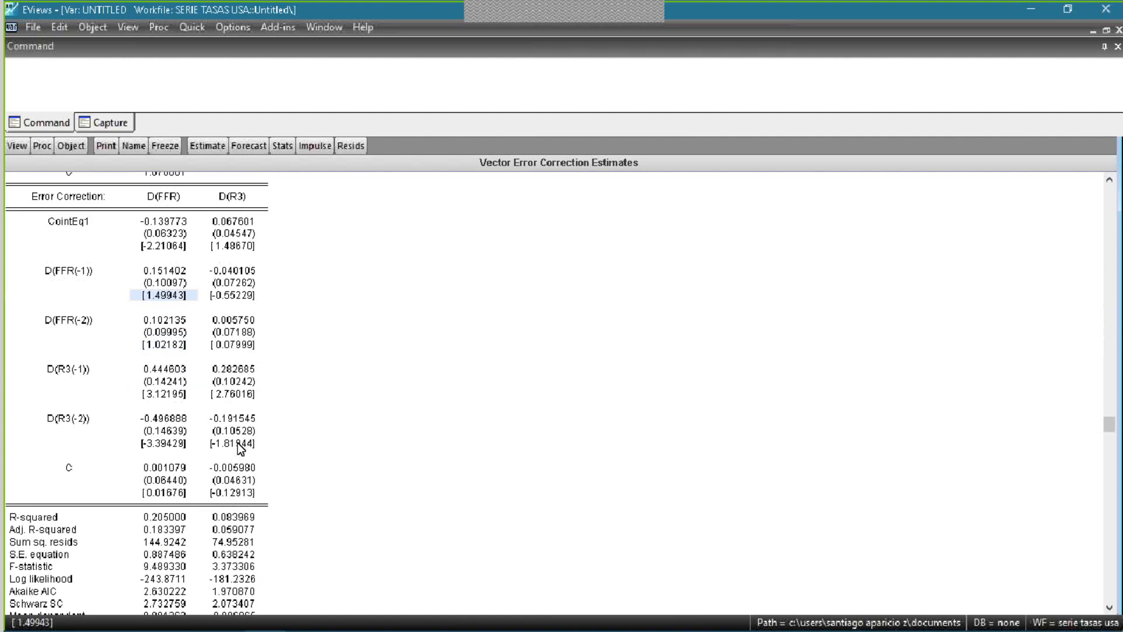
{"action": "scroll", "coordinate": [238, 446], "scroll_direction": "down", "scroll_amount": 3}
{"action": "left_click", "coordinate": [37, 468]}
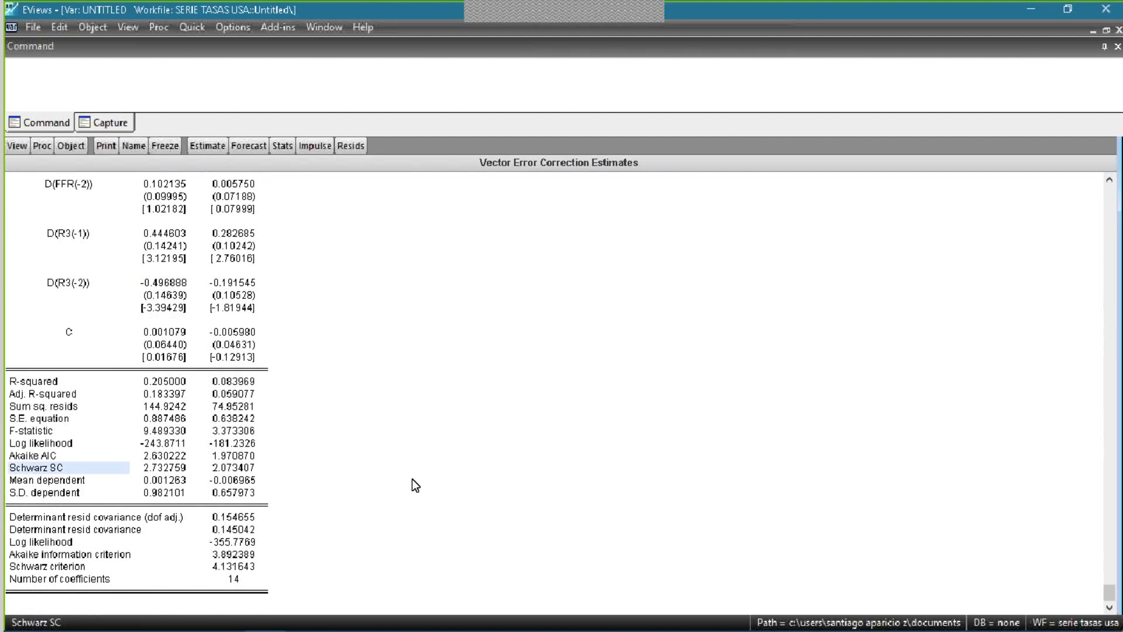
{"action": "scroll", "coordinate": [346, 412], "scroll_direction": "up", "scroll_amount": 10}
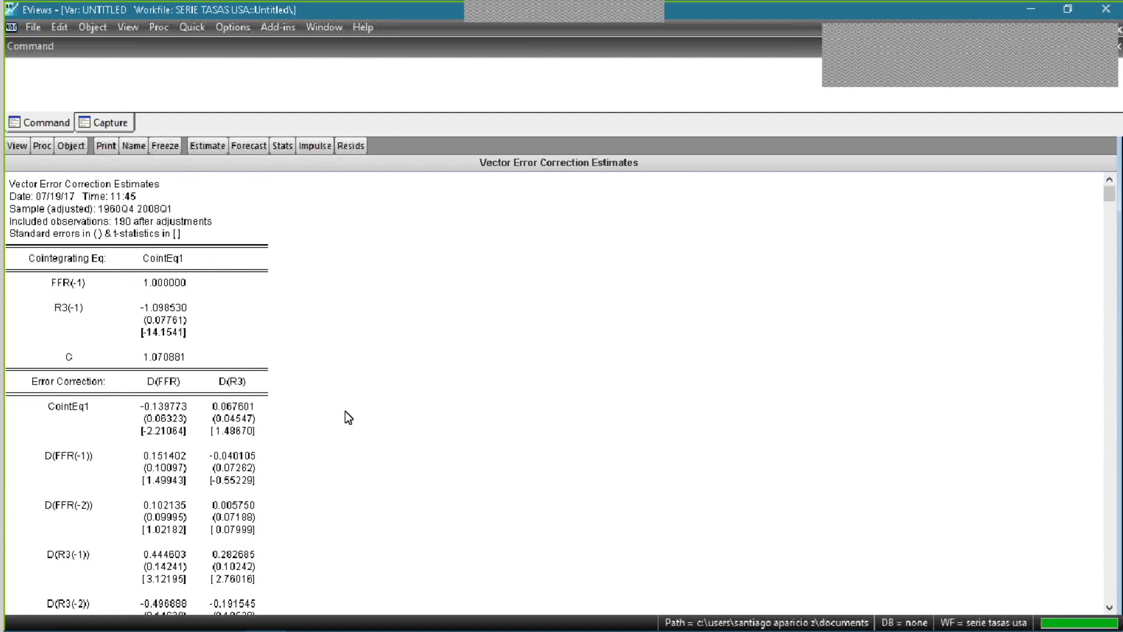
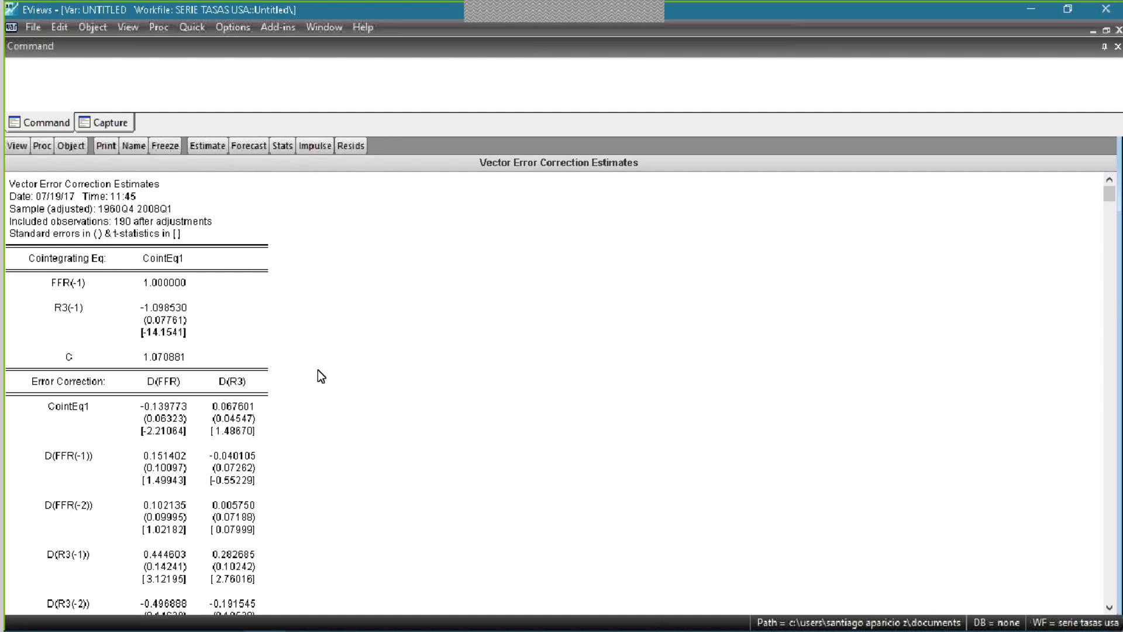
- Examine the CointEq1 coefficients for FFR(-1), R3(-1) and the constant, together with the D(FFR) and D(R3) error correction columns
{"action": "left_click_drag", "start_coordinate": [138, 251], "coordinate": [170, 370]}
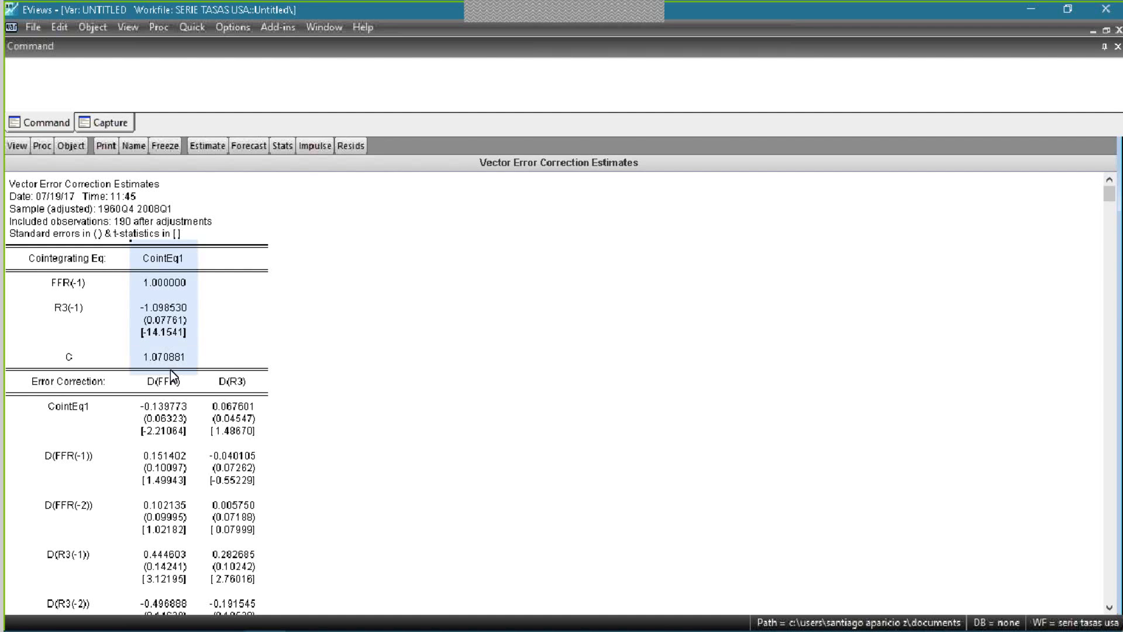
{"action": "left_click", "coordinate": [191, 330]}
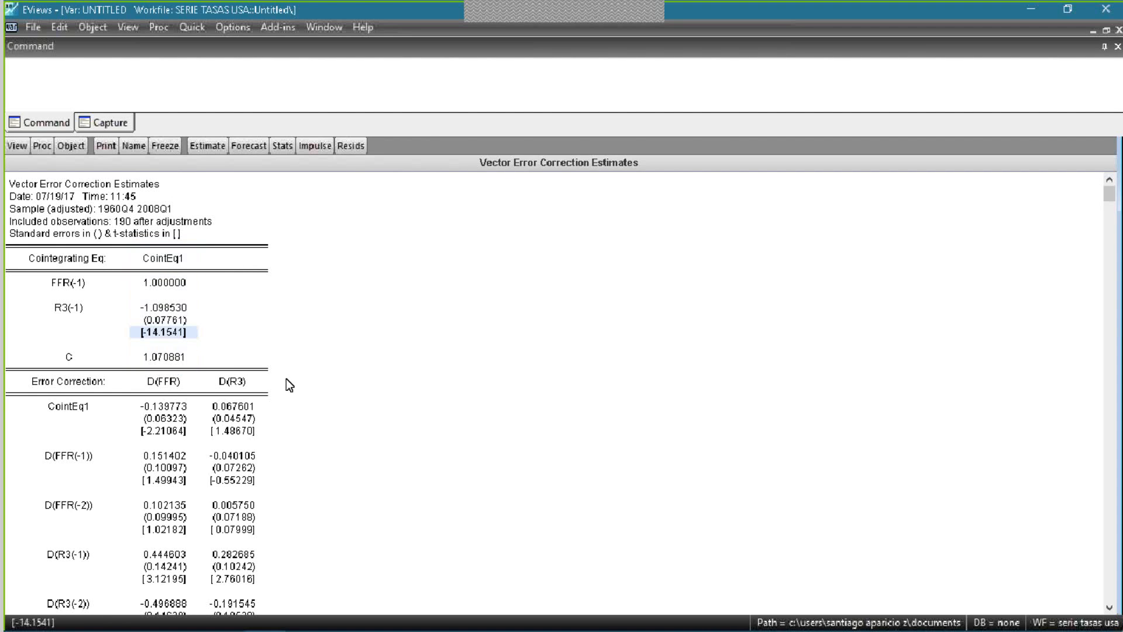
{"action": "left_click", "coordinate": [286, 378]}
{"action": "left_click", "coordinate": [344, 452]}
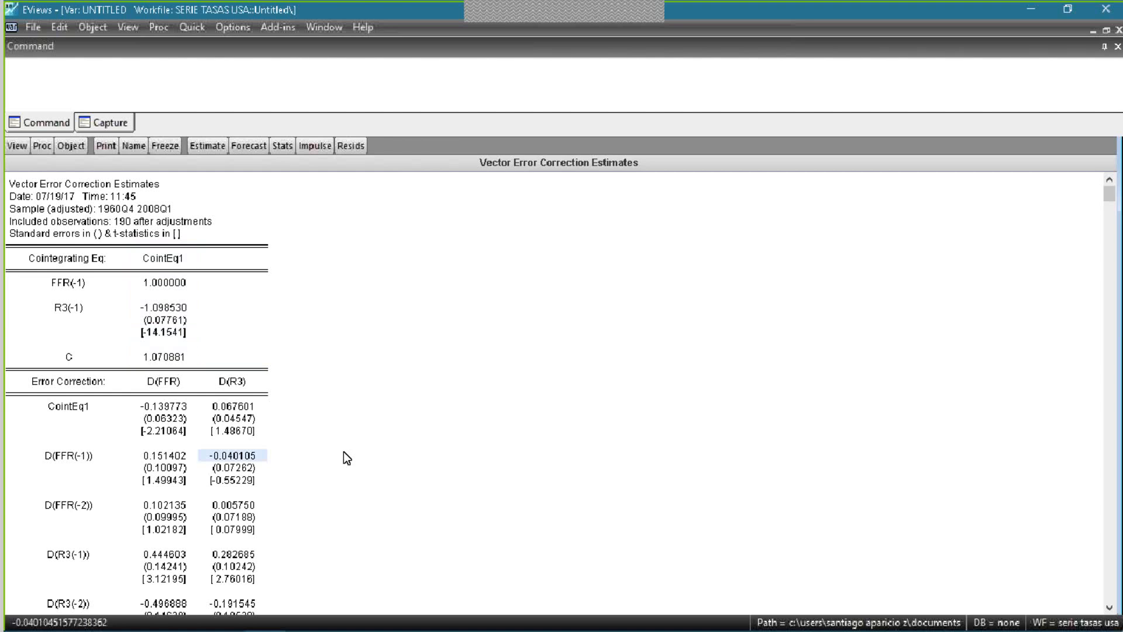
{"action": "left_click", "coordinate": [318, 384]}
{"action": "left_click", "coordinate": [331, 343]}
{"action": "left_click", "coordinate": [309, 286]}
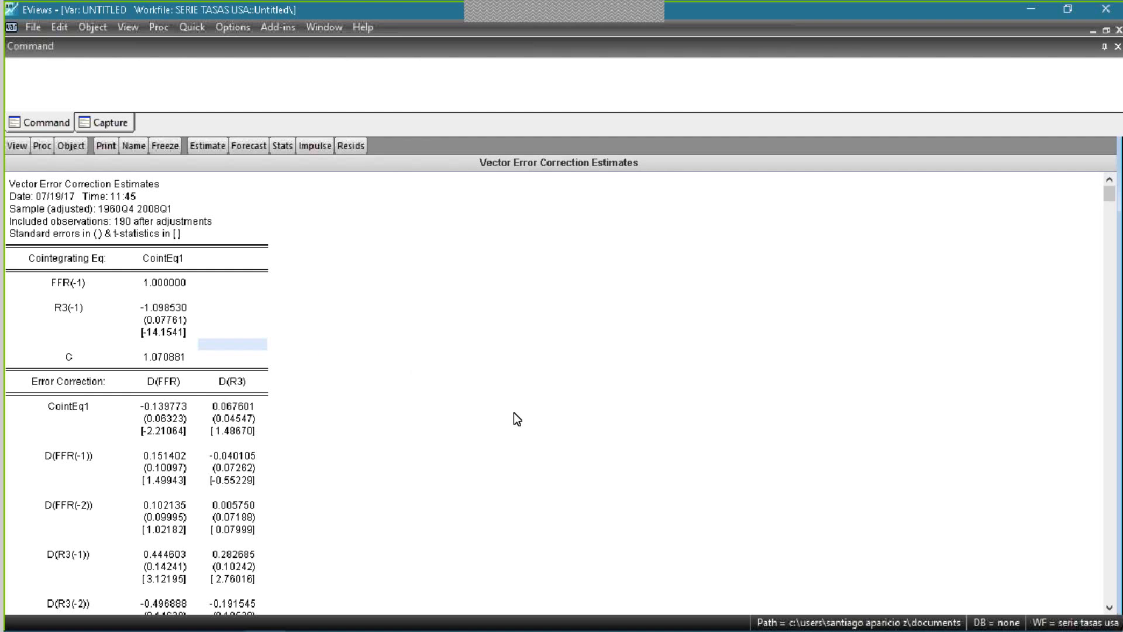
- Switch to the Acrobat Reader presentation and examine equation (1) on the "Mecanismo de Correción del Error" slide
{"action": "key", "text": "ctrl+s"}
{"action": "key", "text": "alt+Tab"}
{"action": "scroll", "coordinate": [496, 351], "scroll_direction": "up", "scroll_amount": 4}
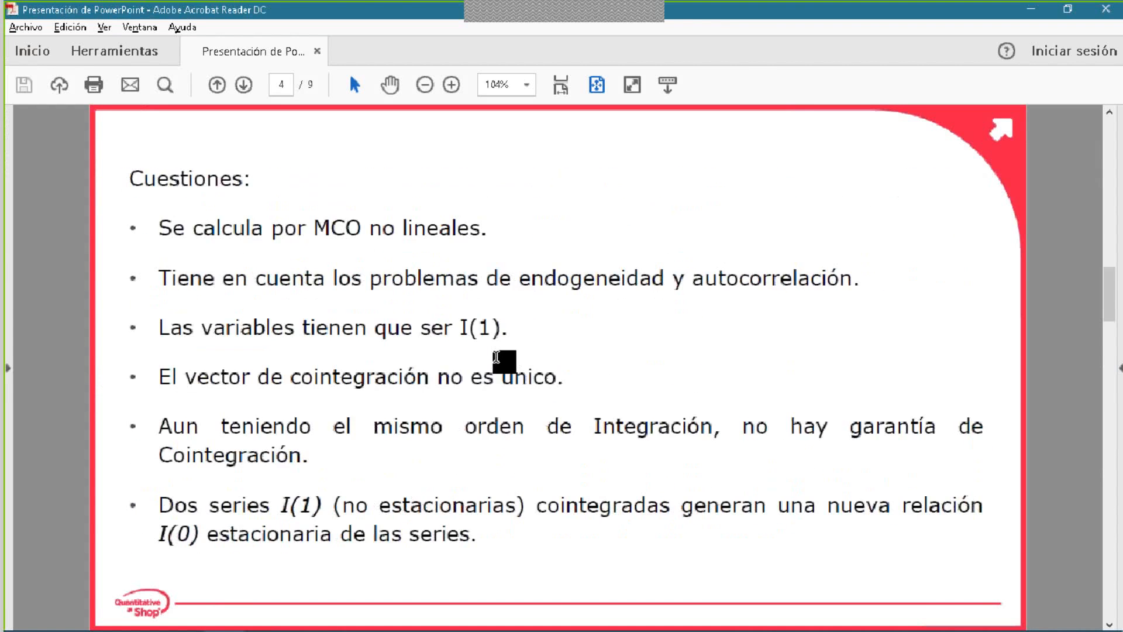
{"action": "left_click_drag", "start_coordinate": [428, 434], "coordinate": [443, 440]}
{"action": "left_click", "coordinate": [513, 436]}
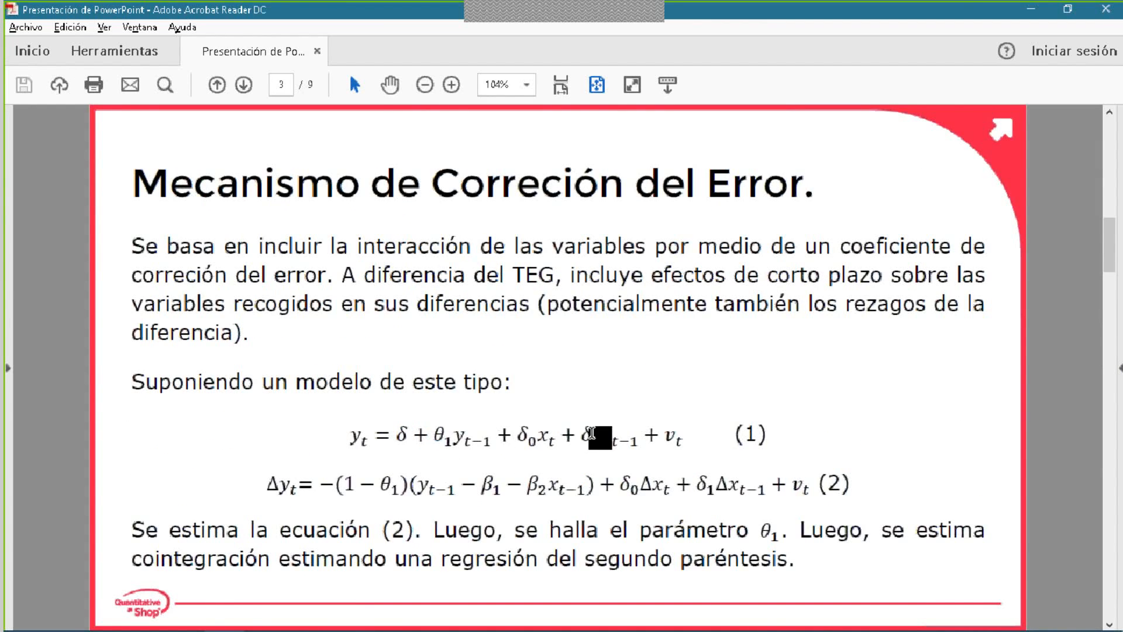
- Switch back to EViews and generate a system from the vector error correction estimates, ordered by variable
{"action": "key", "text": "alt+Tab"}
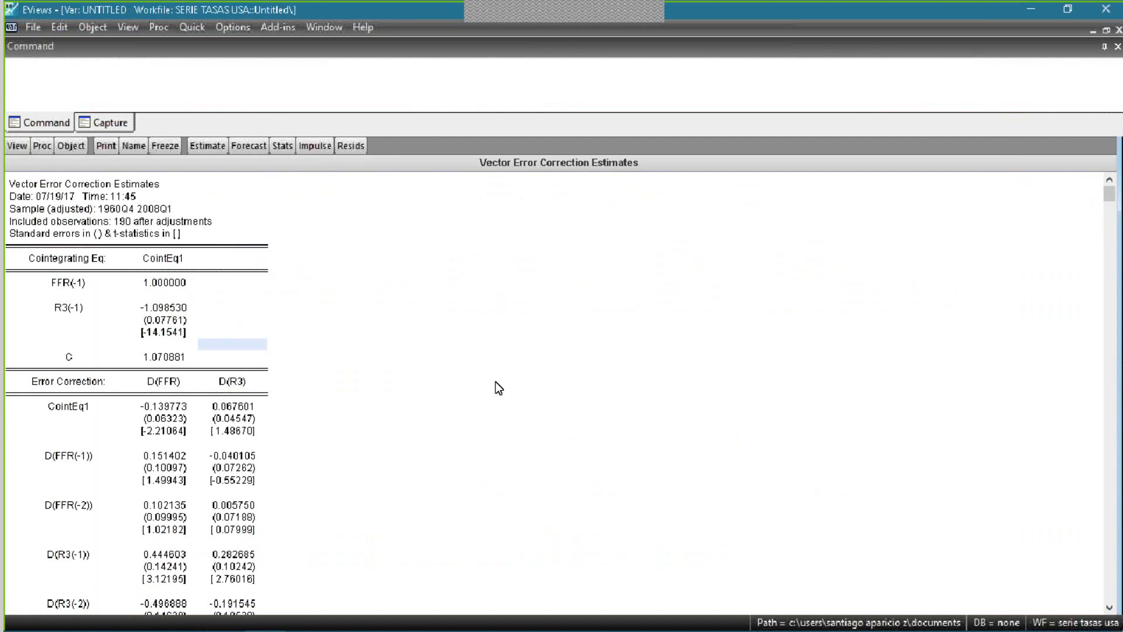
{"action": "left_click", "coordinate": [42, 149]}
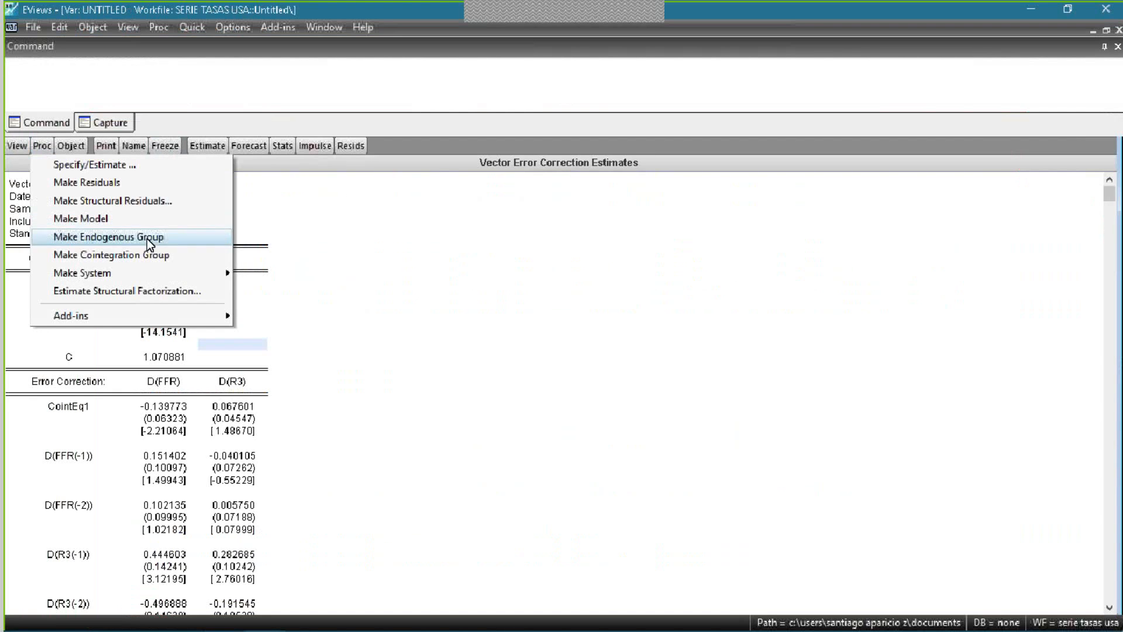
{"action": "mouse_move", "coordinate": [149, 269]}
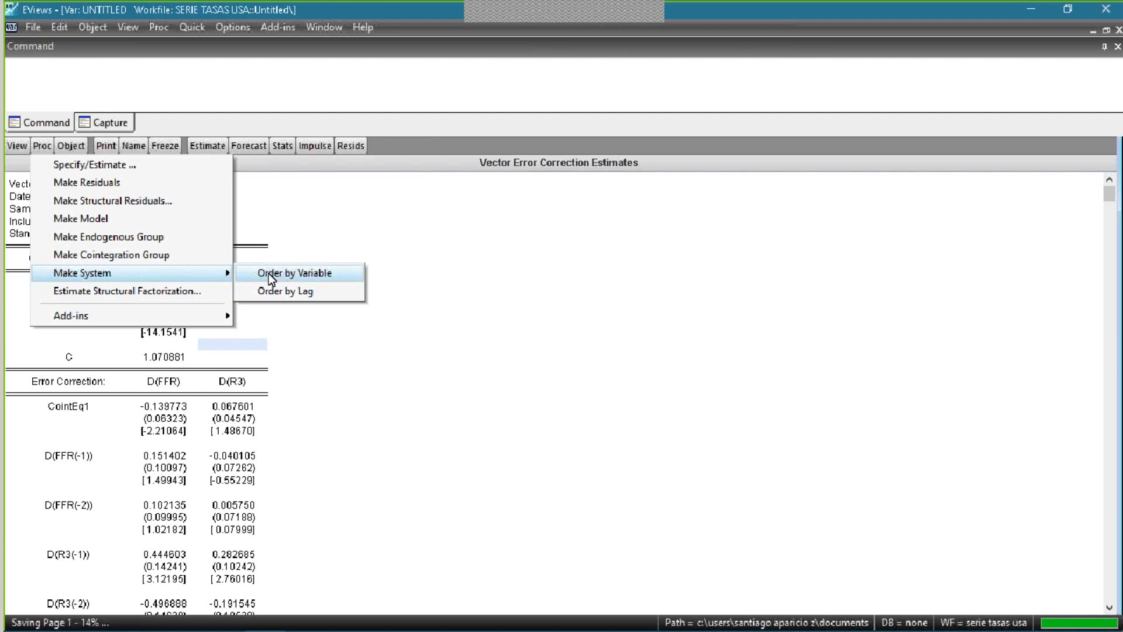
{"action": "left_click", "coordinate": [274, 274]}
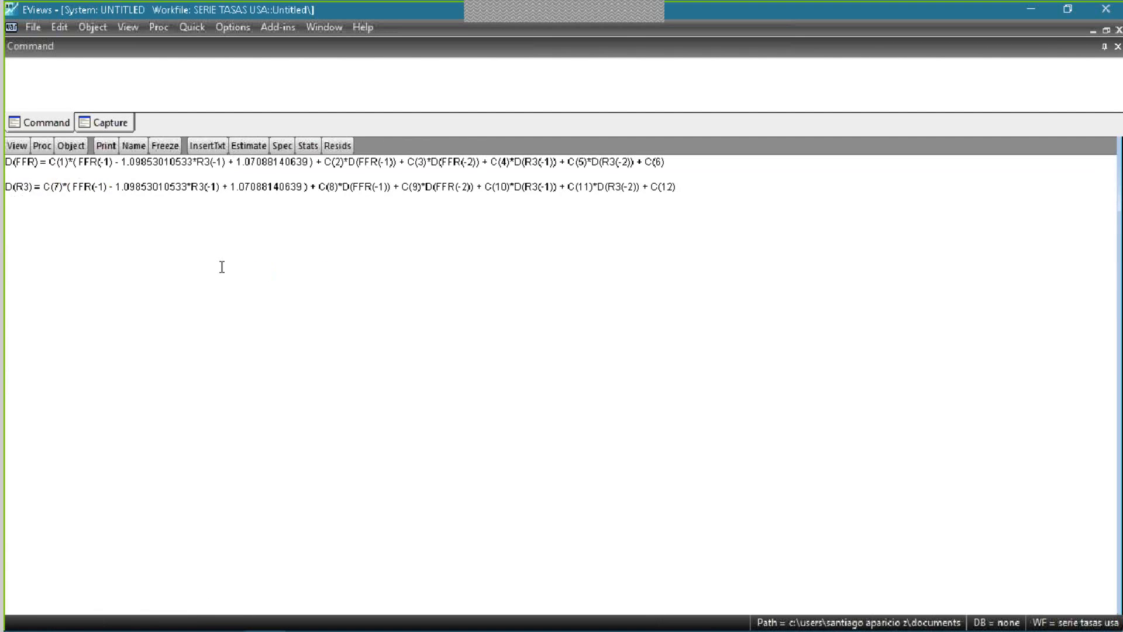
- Examine the D(FFR) equation in the system, from the C(1) error correction term through the lagged differences to C(6)
{"action": "left_click", "coordinate": [669, 164]}
{"action": "key", "text": "Down"}
{"action": "left_click", "coordinate": [65, 164]}
{"action": "left_click", "coordinate": [56, 164]}
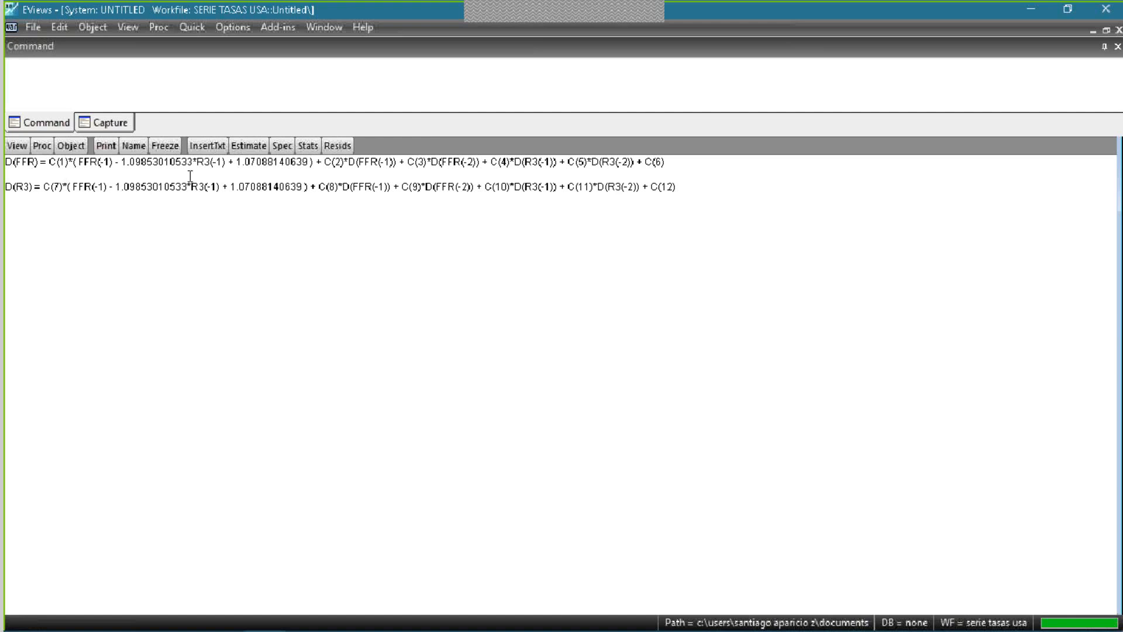
{"action": "left_click", "coordinate": [282, 163]}
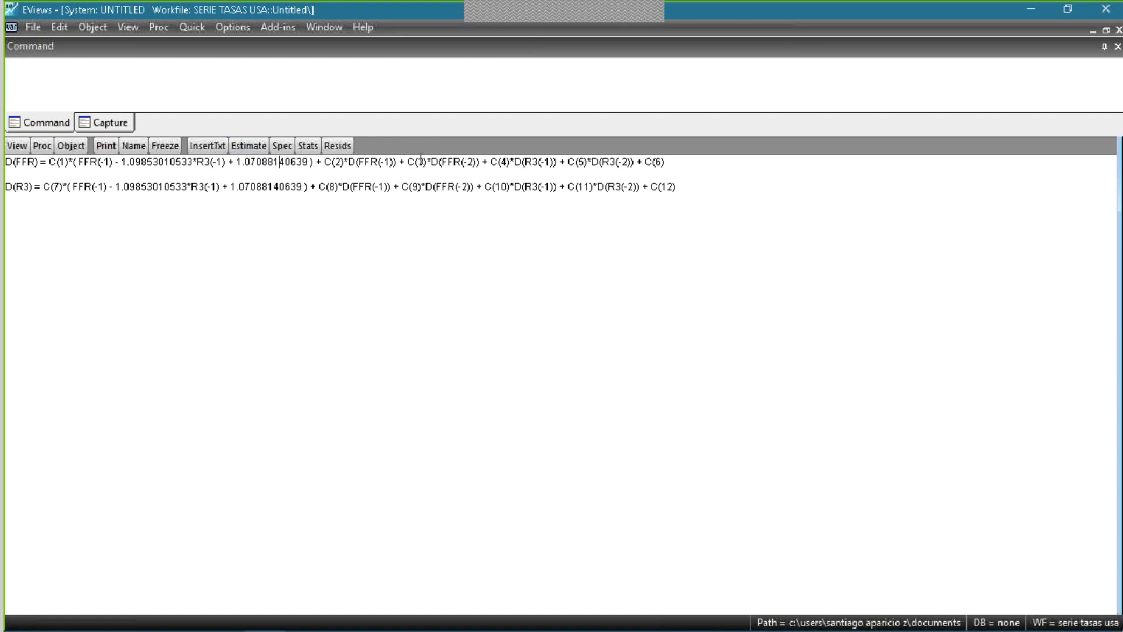
{"action": "left_click", "coordinate": [619, 169]}
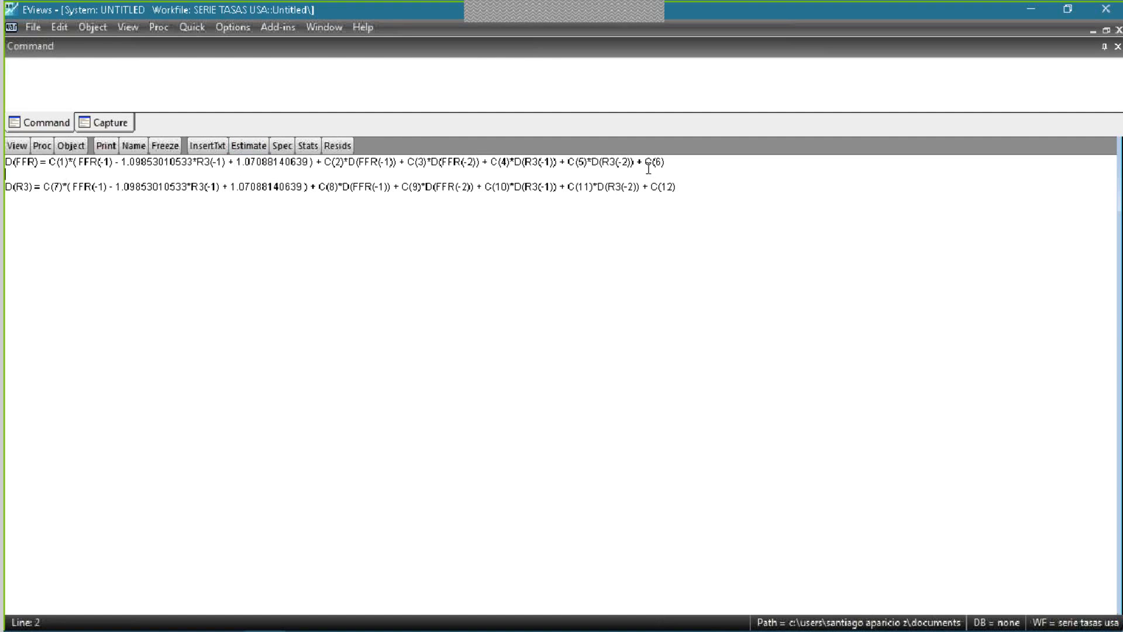
{"action": "left_click", "coordinate": [47, 163]}
{"action": "left_click", "coordinate": [106, 146]}
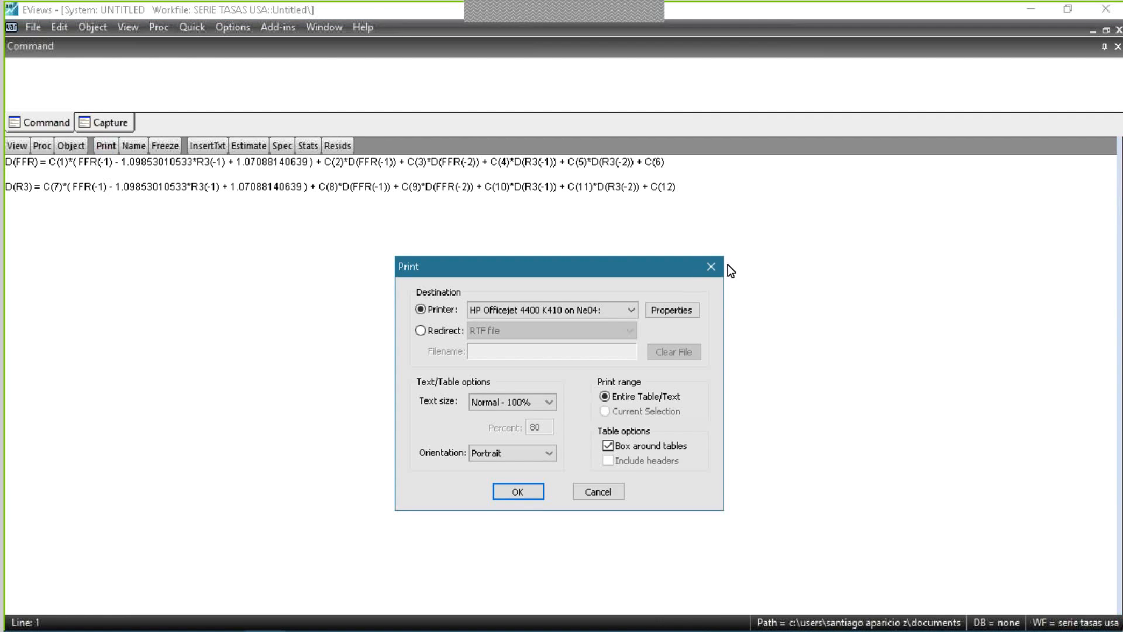
{"action": "left_click", "coordinate": [711, 266]}
- Compare the second parenthesis of equation (2) on the Acrobat Reader slide with the cointegrating term of the D(FFR) equation in EViews
{"action": "key", "text": "alt+Tab"}
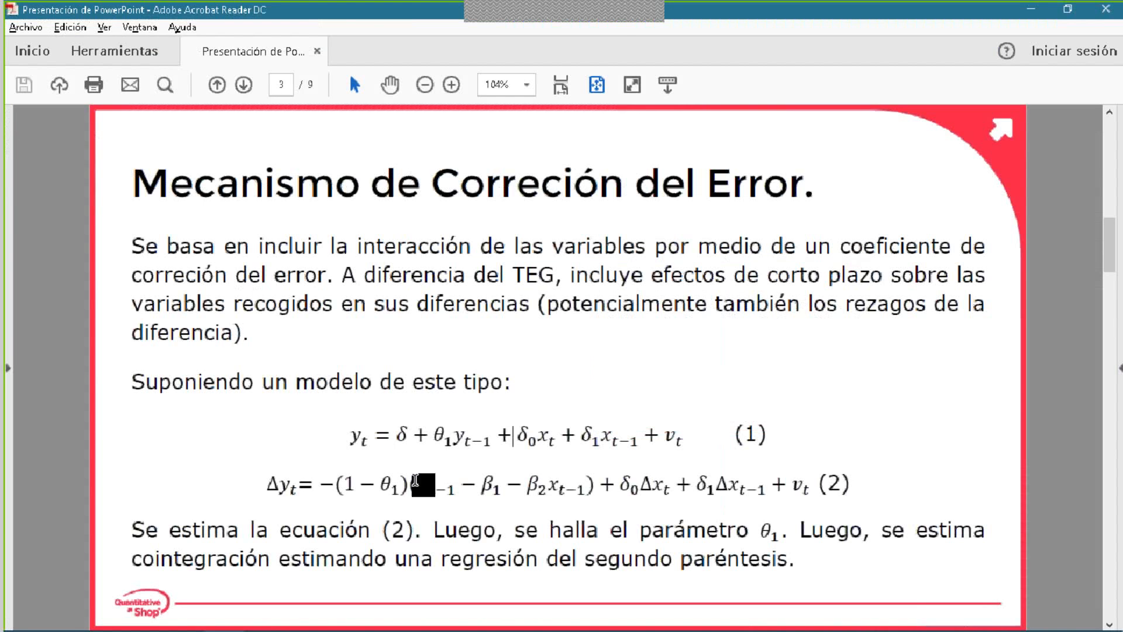
{"action": "left_click_drag", "start_coordinate": [415, 480], "coordinate": [582, 502]}
{"action": "key", "text": "alt+Tab"}
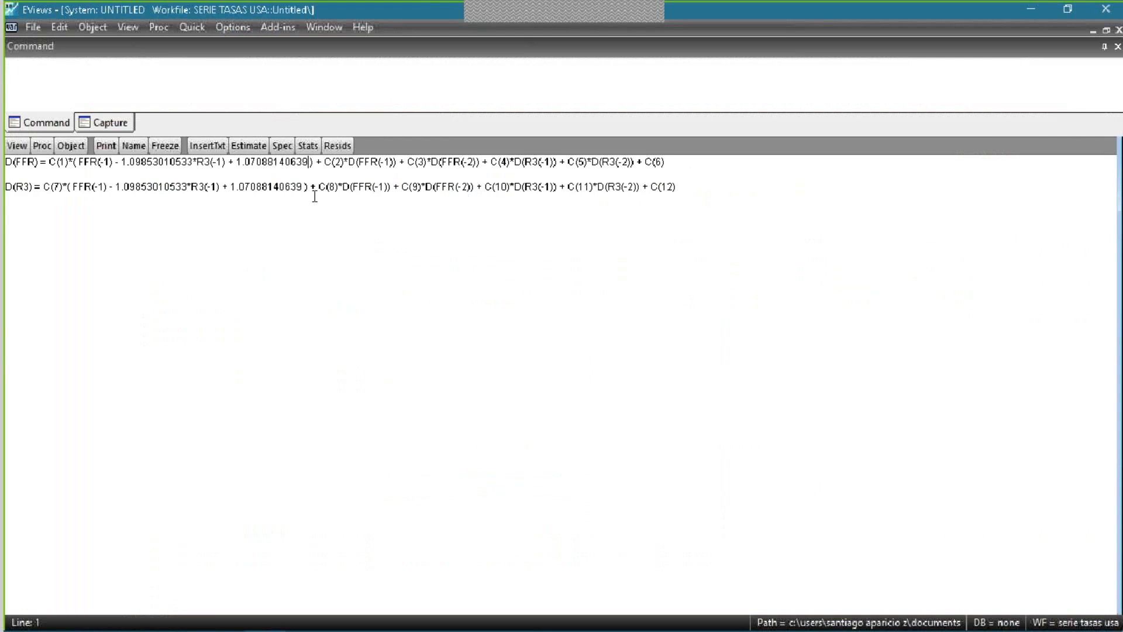
{"action": "key", "text": "alt+Tab"}
{"action": "left_click_drag", "start_coordinate": [415, 488], "coordinate": [573, 490]}
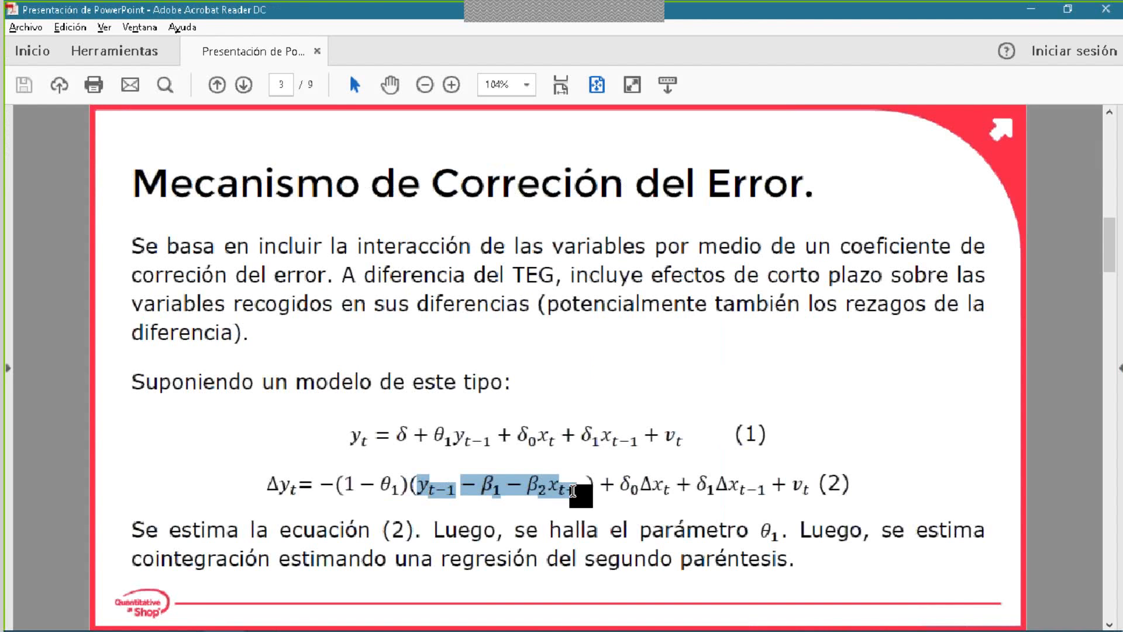
{"action": "key", "text": "alt+Tab"}
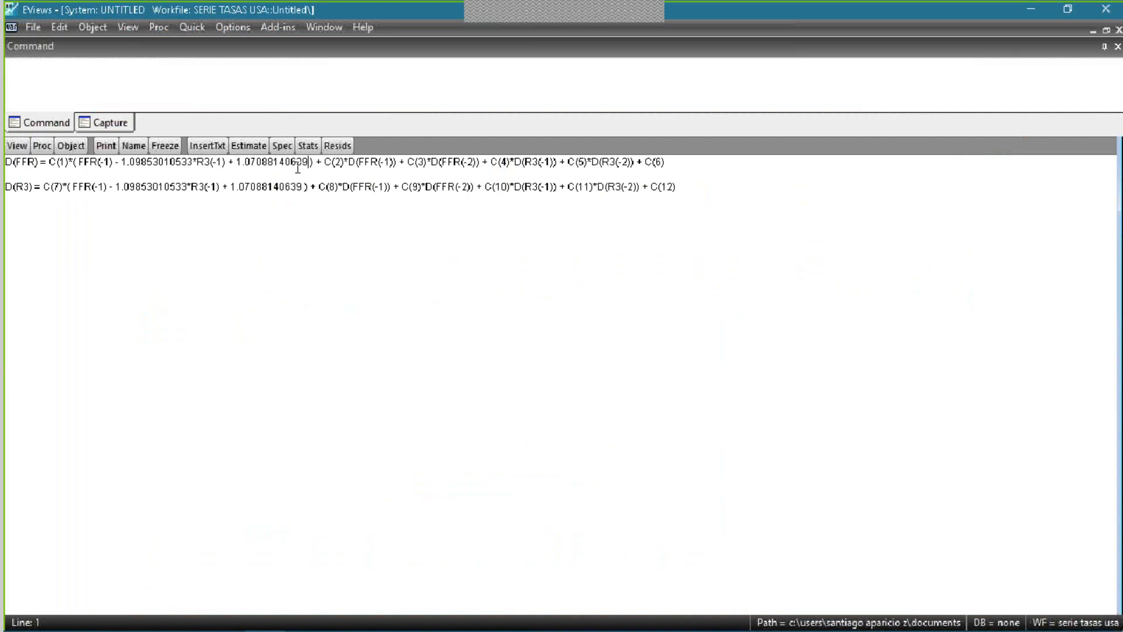
{"action": "left_click", "coordinate": [332, 168]}
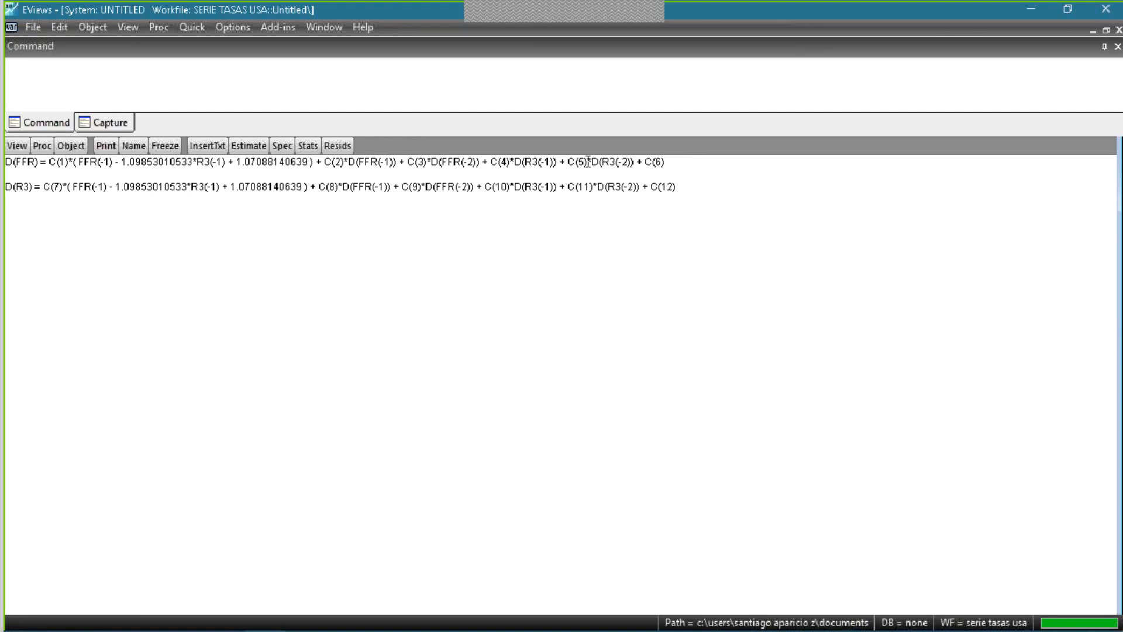
- Copy the system's D(FFR) equation into a new equation specification, using the LS - Least Squares (NLS and ARMA) method
{"action": "left_click_drag", "start_coordinate": [694, 161], "coordinate": [6, 157]}
{"action": "key", "text": "ctrl+c"}
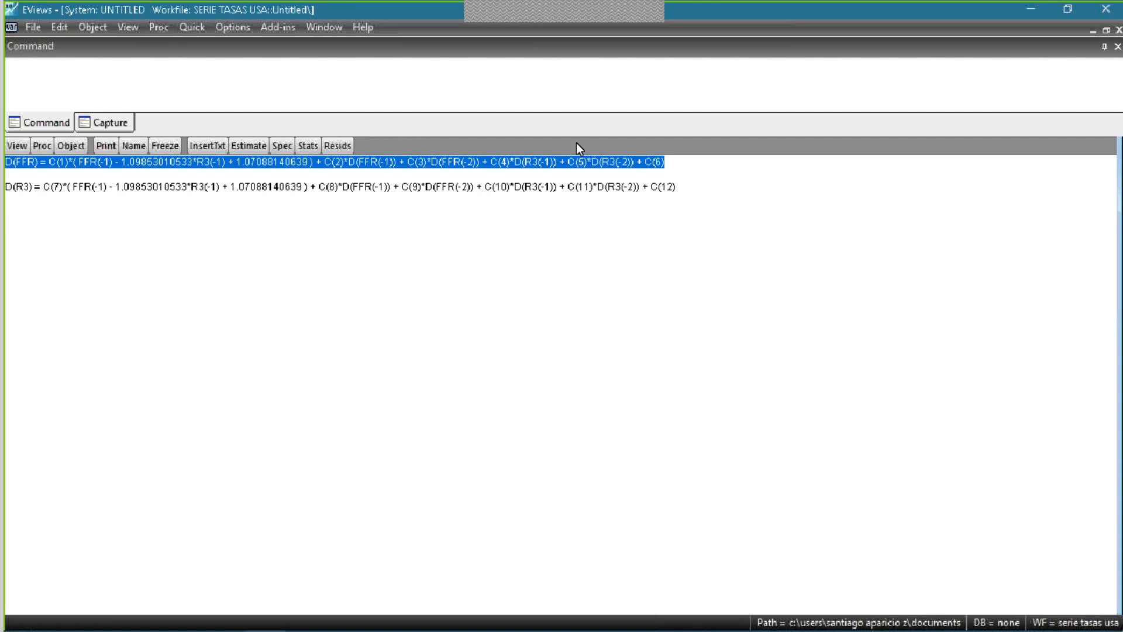
{"action": "left_click", "coordinate": [202, 26]}
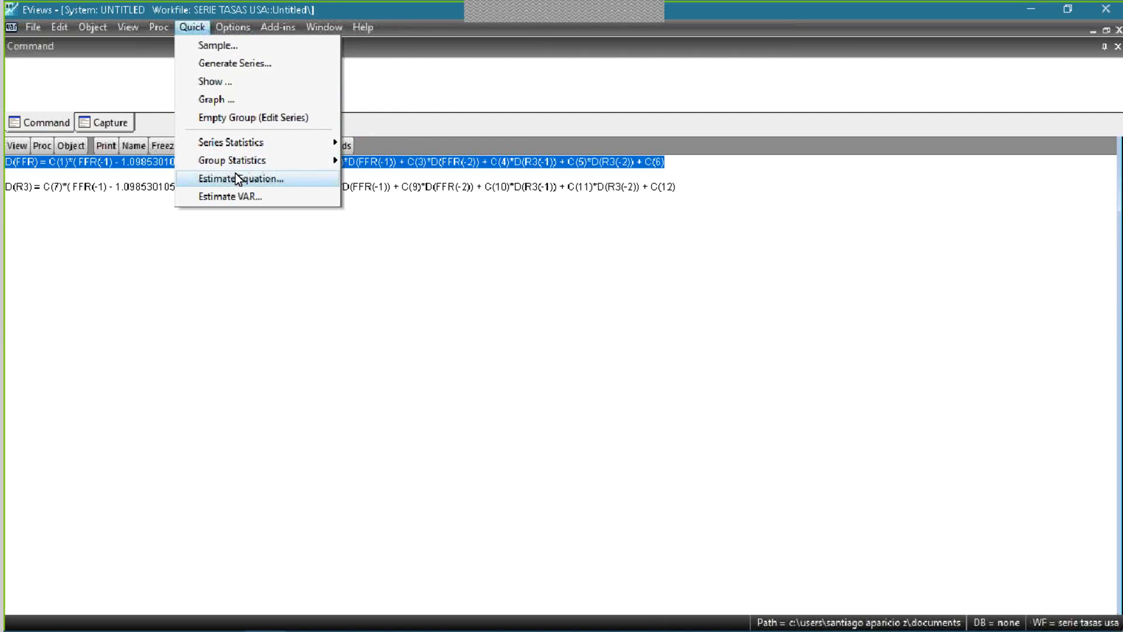
{"action": "left_click", "coordinate": [236, 178]}
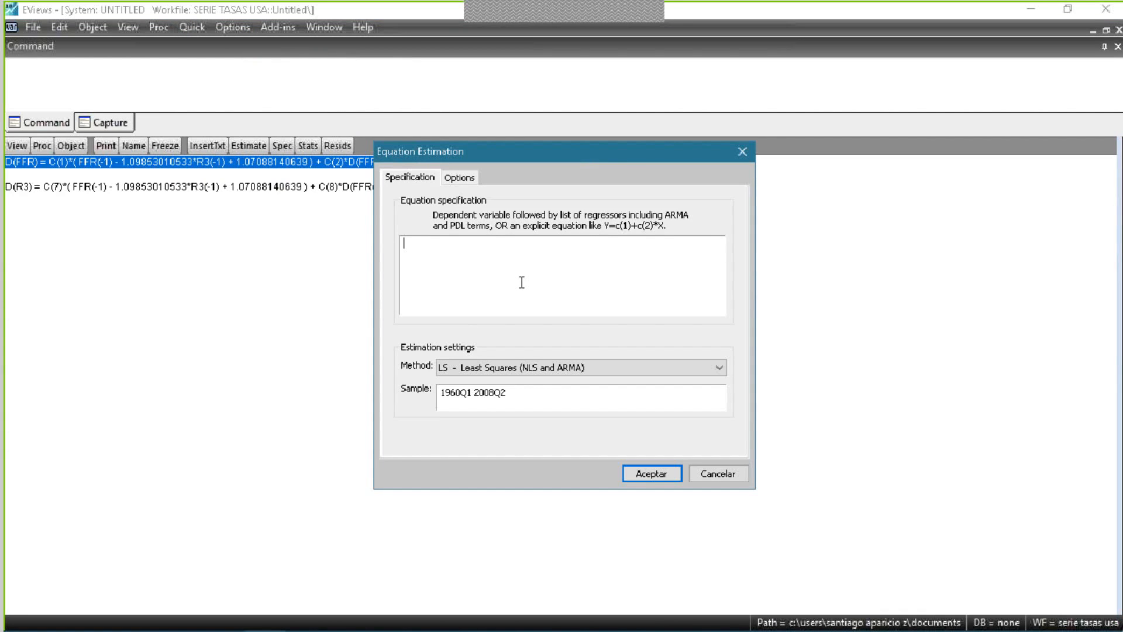
{"action": "key", "text": "ctrl+v"}
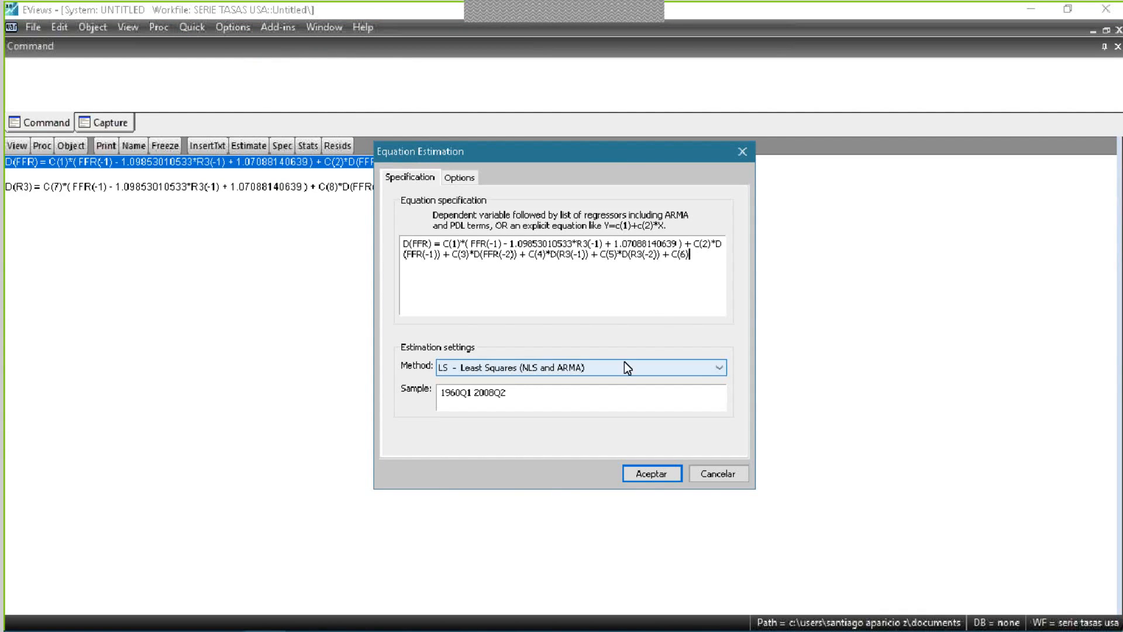
{"action": "left_click", "coordinate": [515, 367]}
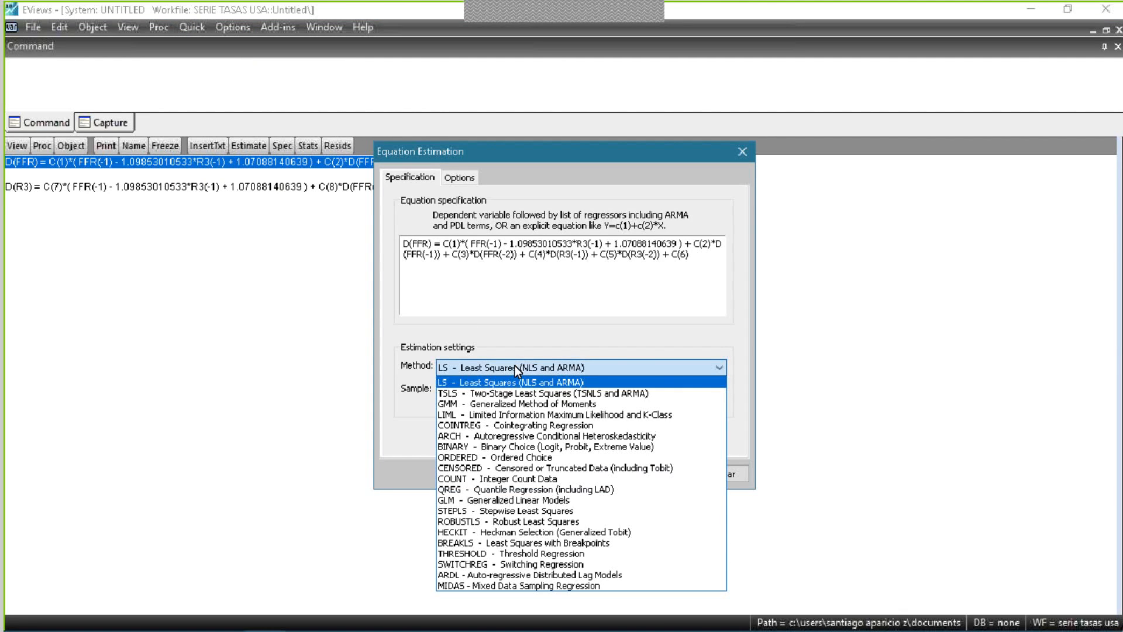
{"action": "left_click", "coordinate": [542, 382]}
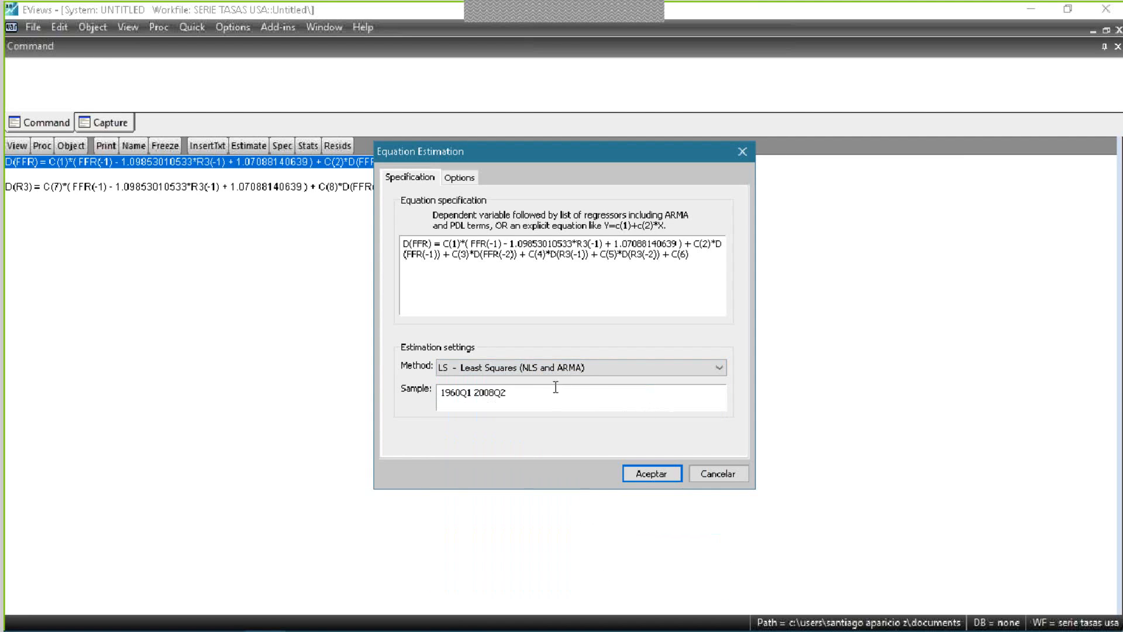
- Estimate the D(FFR) equation with the sample set to 1960Q1 2008Q2
{"action": "left_click", "coordinate": [539, 403]}
{"action": "key", "text": "BackSpace"}
{"action": "type", "text": "1"}
{"action": "key", "text": "BackSpace"}
{"action": "type", "text": "2"}
{"action": "key", "text": "BackSpace"}
{"action": "type", "text": "2"}
{"action": "key", "text": "Home"}
{"action": "type", "text": "1"}
{"action": "key", "text": "BackSpace"}
{"action": "left_click", "coordinate": [640, 472]}
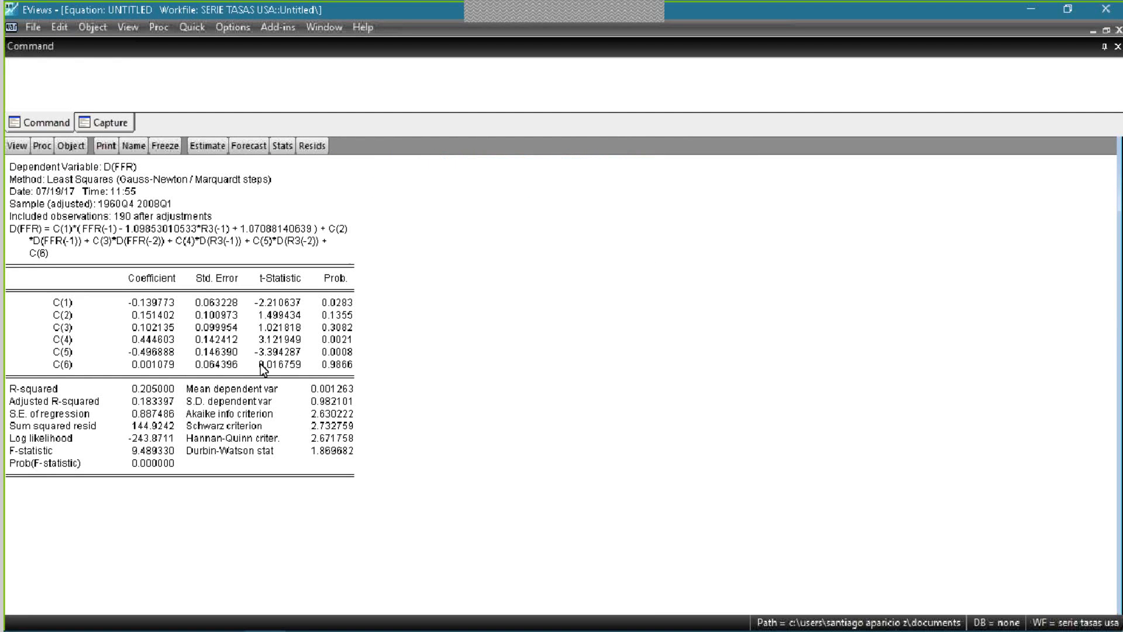
- Compare the estimated coefficients of the D(FFR) equation with equation (1) on the Acrobat Reader slide, and return to EViews
{"action": "left_click_drag", "start_coordinate": [131, 292], "coordinate": [174, 304]}
{"action": "key", "text": "alt+Tab"}
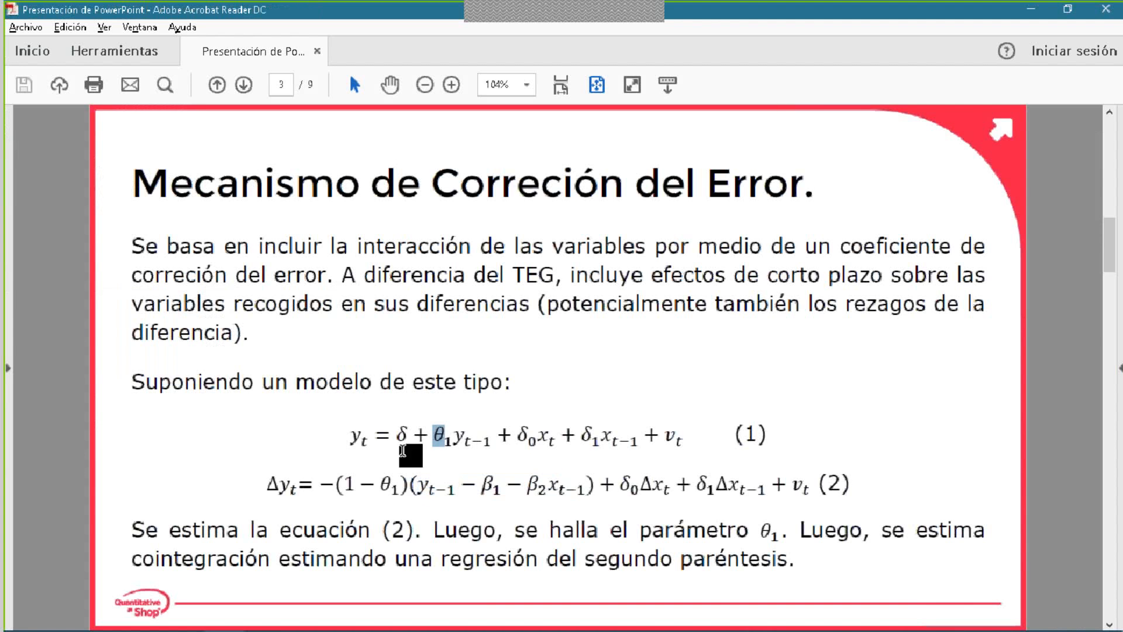
{"action": "left_click_drag", "start_coordinate": [373, 435], "coordinate": [675, 431]}
{"action": "left_click", "coordinate": [675, 432]}
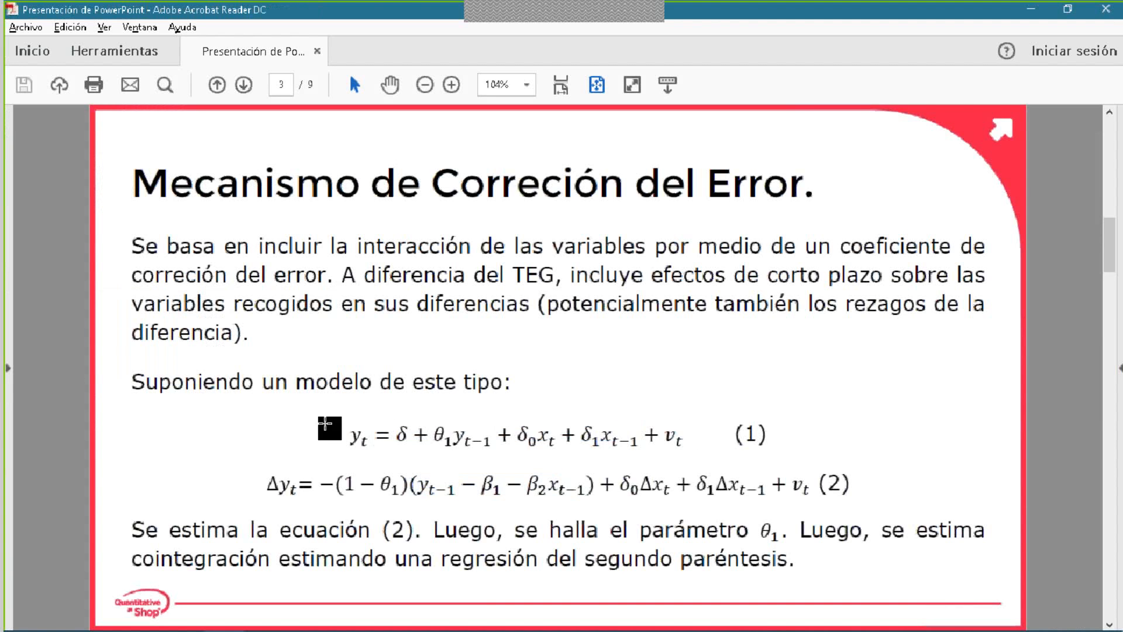
{"action": "left_click_drag", "start_coordinate": [352, 433], "coordinate": [694, 433]}
{"action": "key", "text": "alt+Tab"}
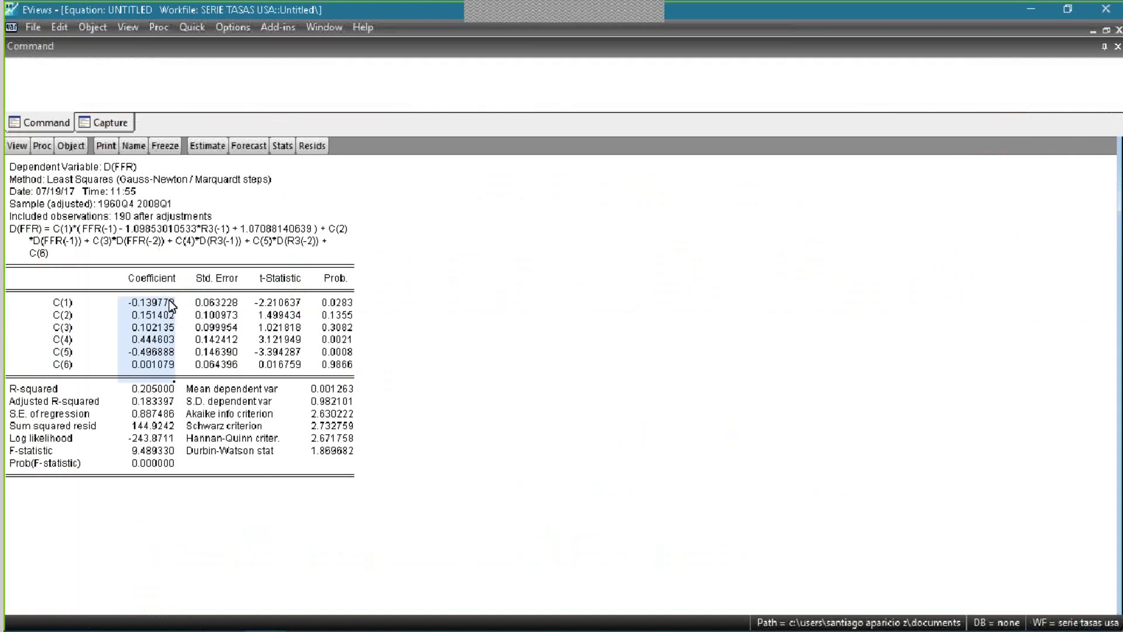
- Examine the C(1) coefficient and the Akaike, Schwarz and Hannan-Quinn criteria in the D(FFR) equation output
{"action": "left_click", "coordinate": [169, 303]}
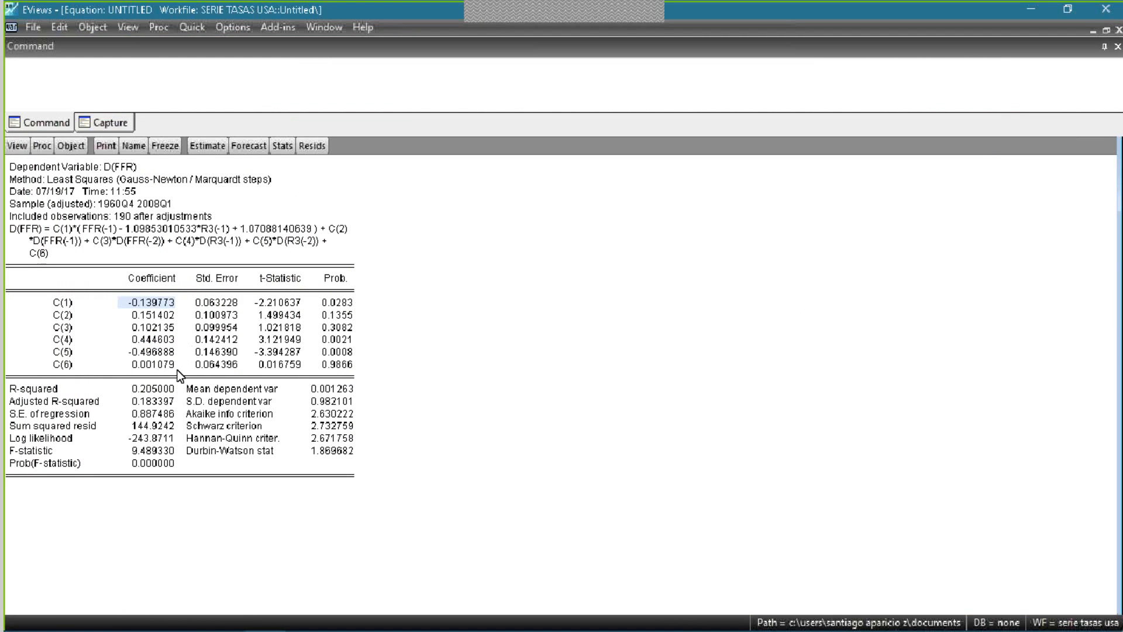
{"action": "left_click", "coordinate": [135, 303]}
{"action": "left_click", "coordinate": [221, 417]}
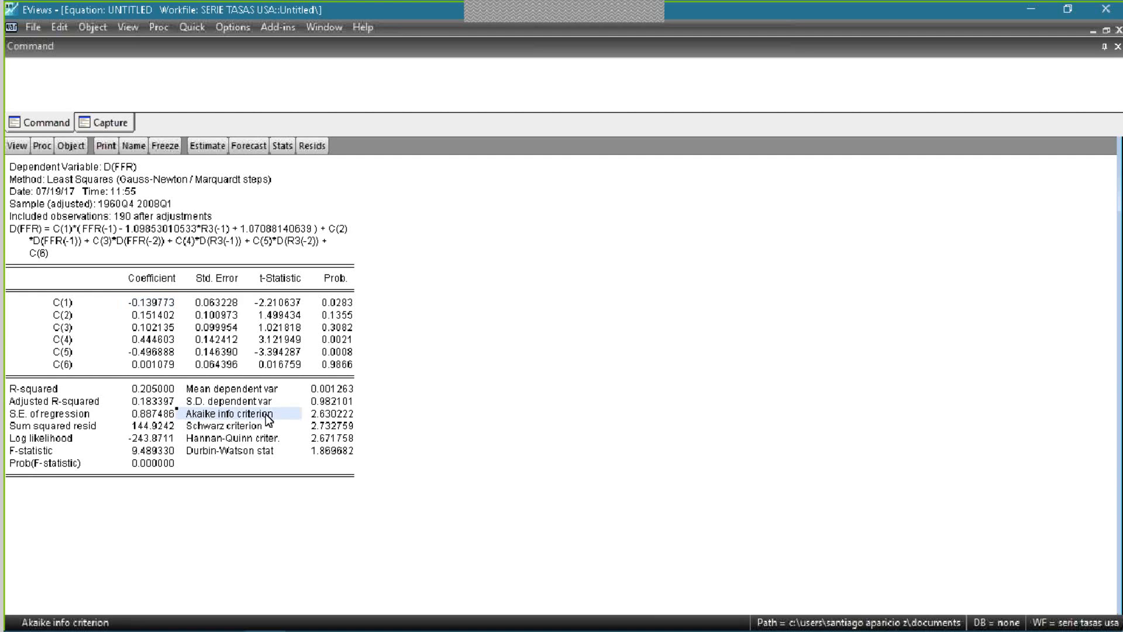
{"action": "left_click_drag", "start_coordinate": [239, 427], "coordinate": [257, 440]}
{"action": "left_click", "coordinate": [237, 438]}
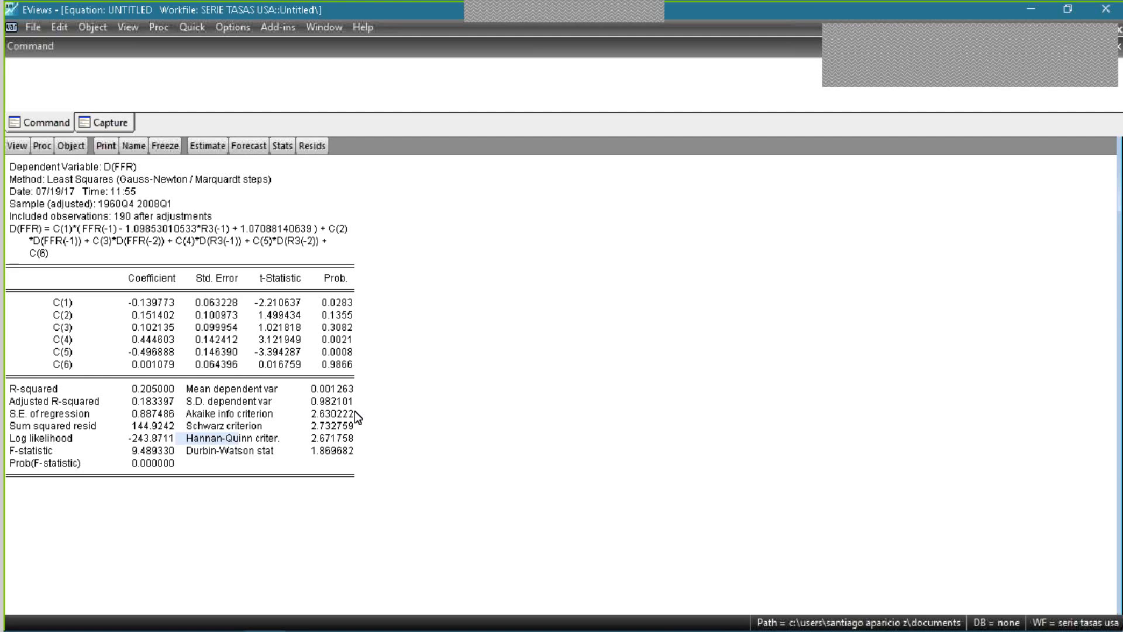
- Restore the D(FFR) equation window from full size and move it over the Vector Error Correction Estimates window
{"action": "key", "text": "ctrl+s"}
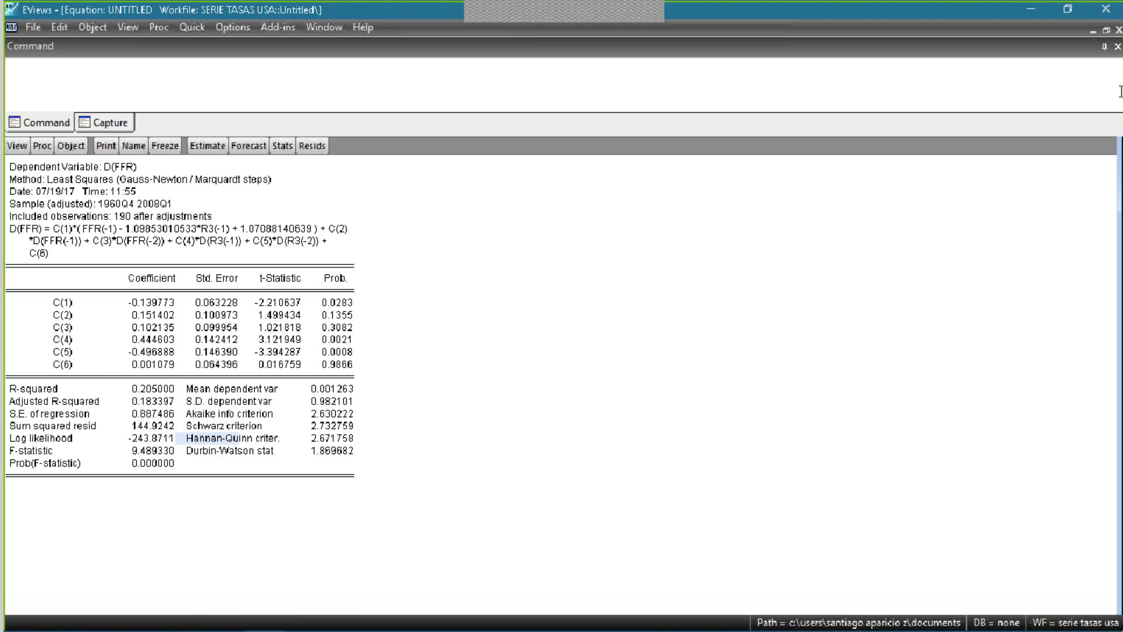
{"action": "left_click", "coordinate": [1106, 30]}
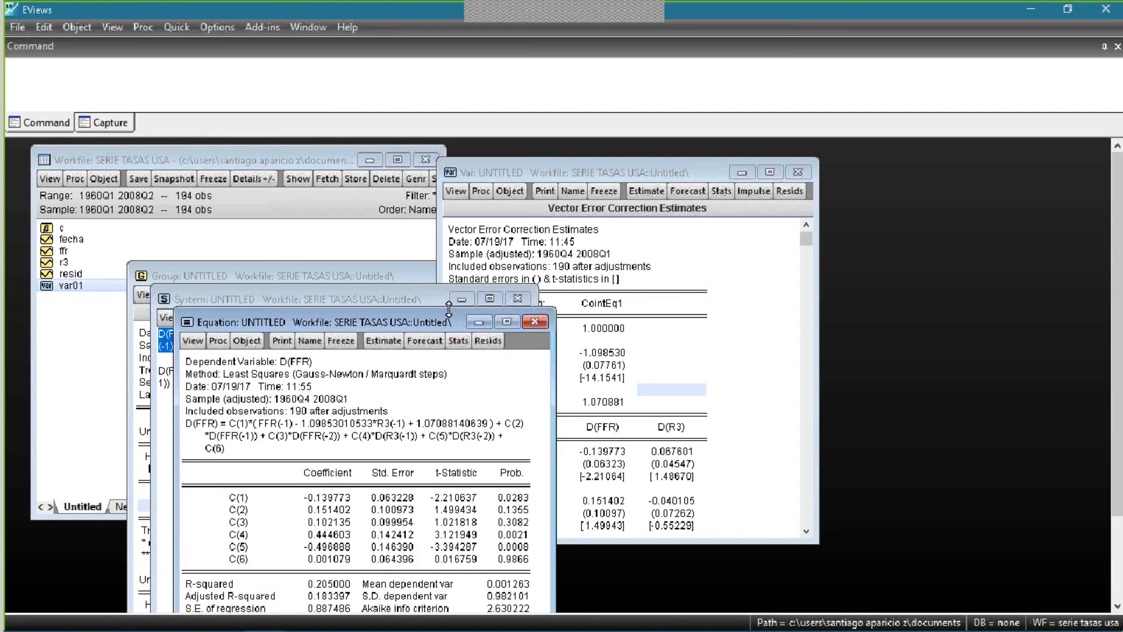
{"action": "left_click_drag", "start_coordinate": [448, 319], "coordinate": [706, 179]}
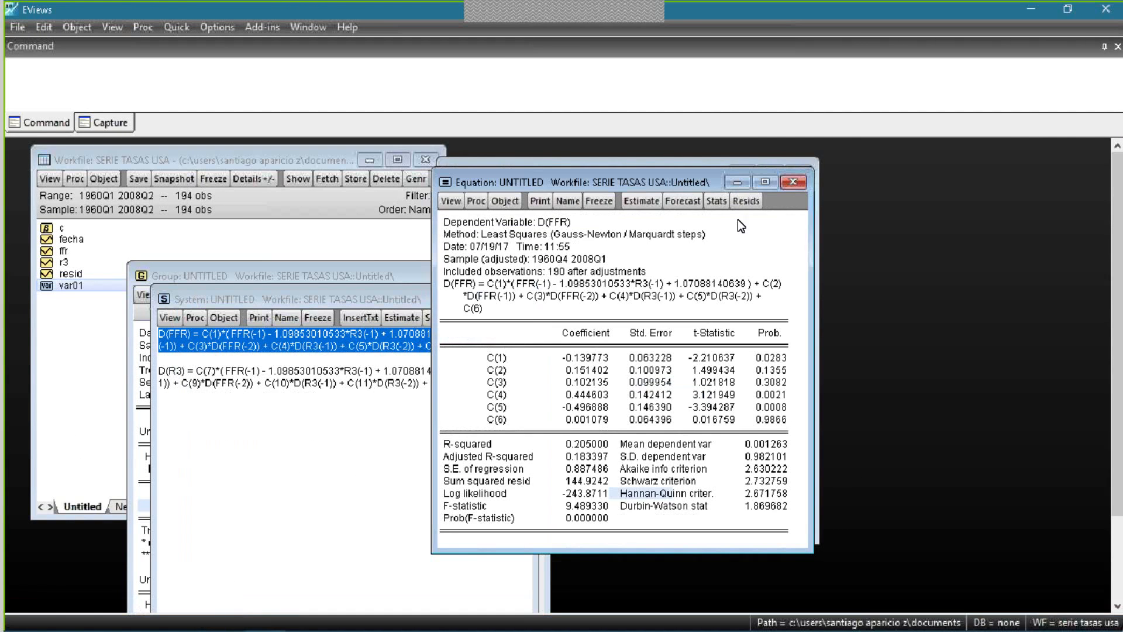
{"action": "left_click", "coordinate": [664, 206]}
{"action": "left_click", "coordinate": [784, 199]}
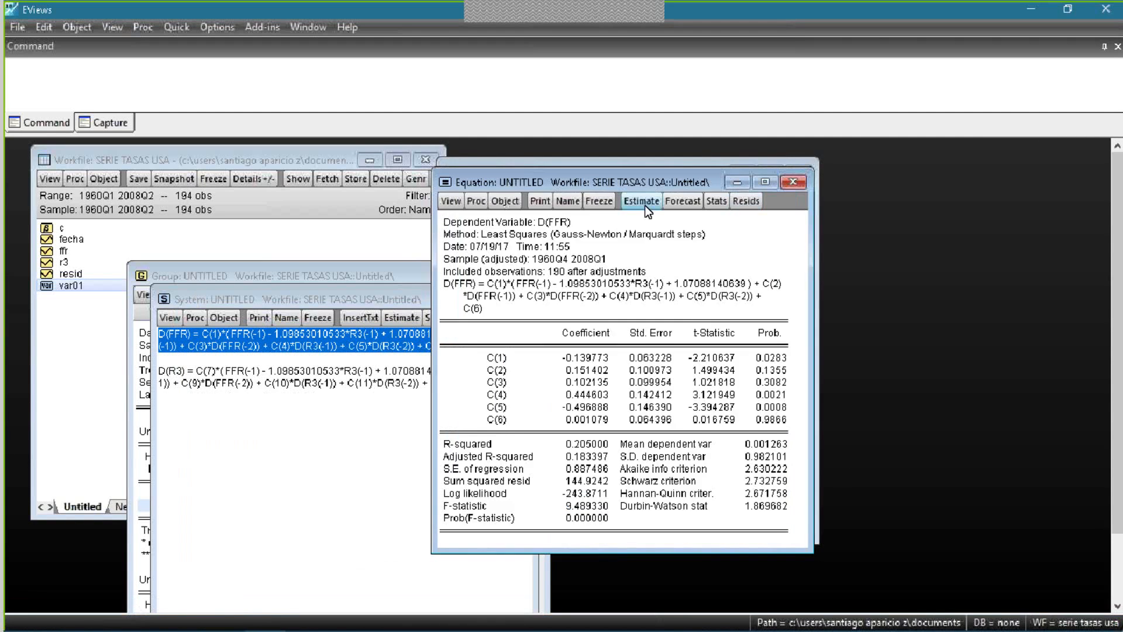
{"action": "left_click", "coordinate": [645, 205]}
{"action": "left_click", "coordinate": [802, 197]}
{"action": "left_click", "coordinate": [796, 182]}
{"action": "left_click", "coordinate": [588, 355]}
- Close the untitled system window with the D(FFR) and D(R3) equations, deleting the system
{"action": "left_click", "coordinate": [321, 298]}
{"action": "left_click", "coordinate": [509, 303]}
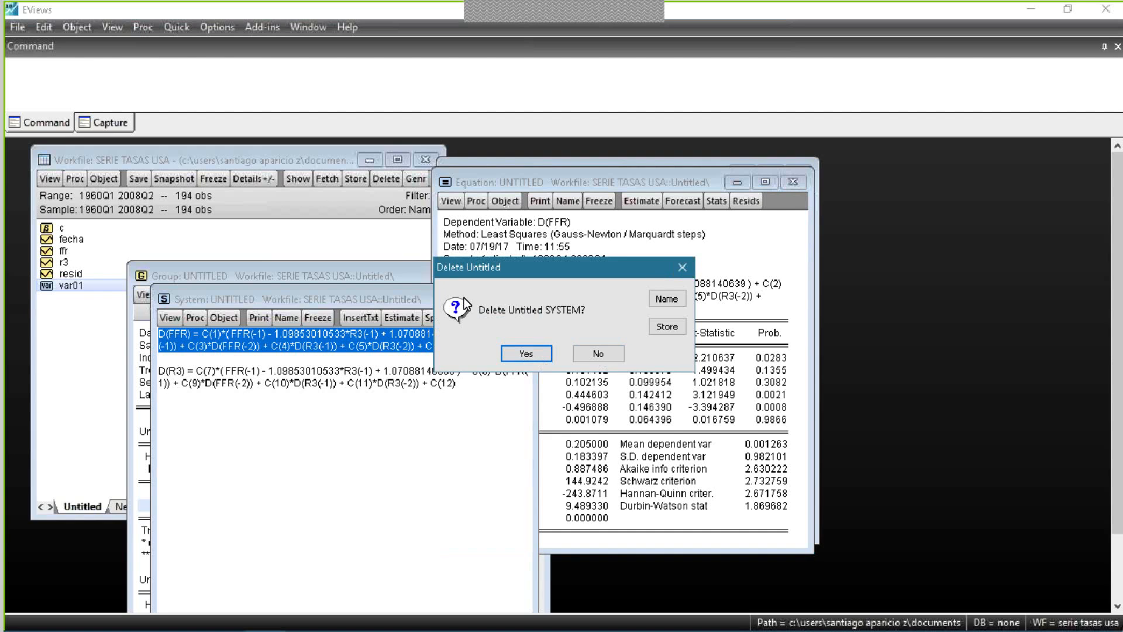
{"action": "left_click", "coordinate": [612, 350]}
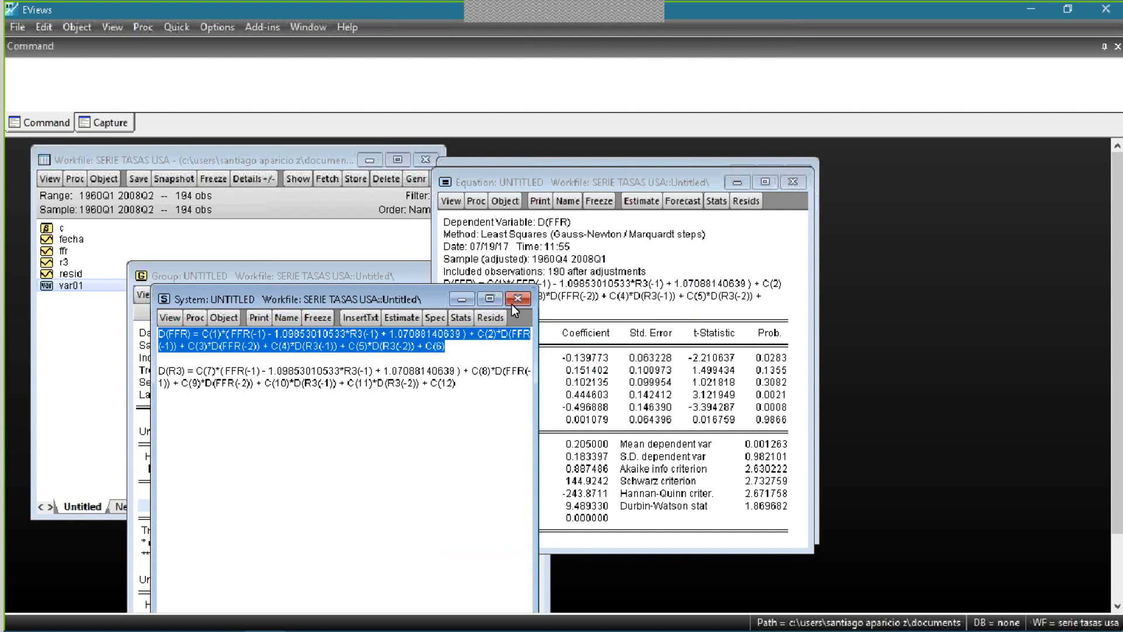
{"action": "left_click", "coordinate": [518, 299]}
{"action": "left_click", "coordinate": [597, 354]}
{"action": "left_click", "coordinate": [522, 301]}
{"action": "left_click", "coordinate": [509, 355]}
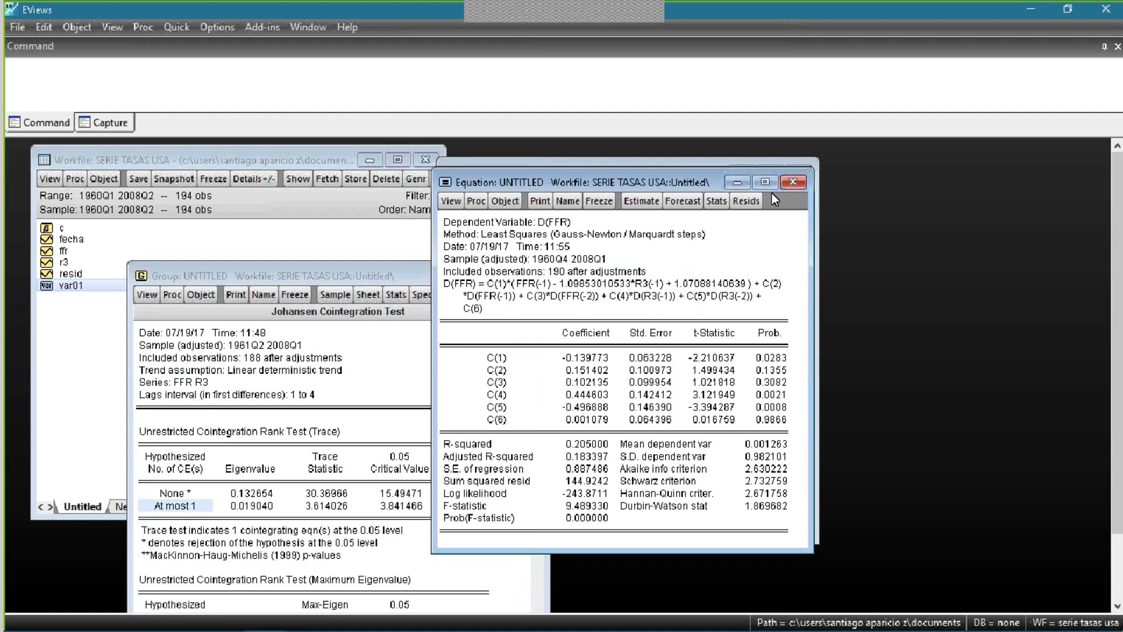
- Close the untitled D(FFR) equation and the untitled Vector Error Correction Estimates window, deleting both objects
{"action": "left_click", "coordinate": [792, 183]}
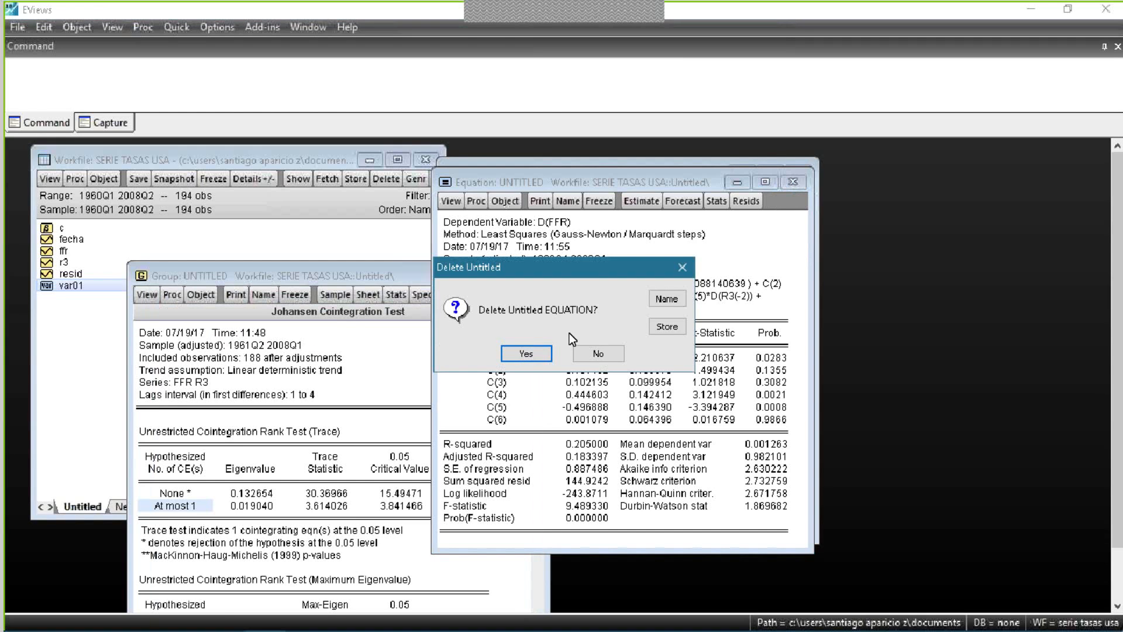
{"action": "left_click", "coordinate": [534, 353]}
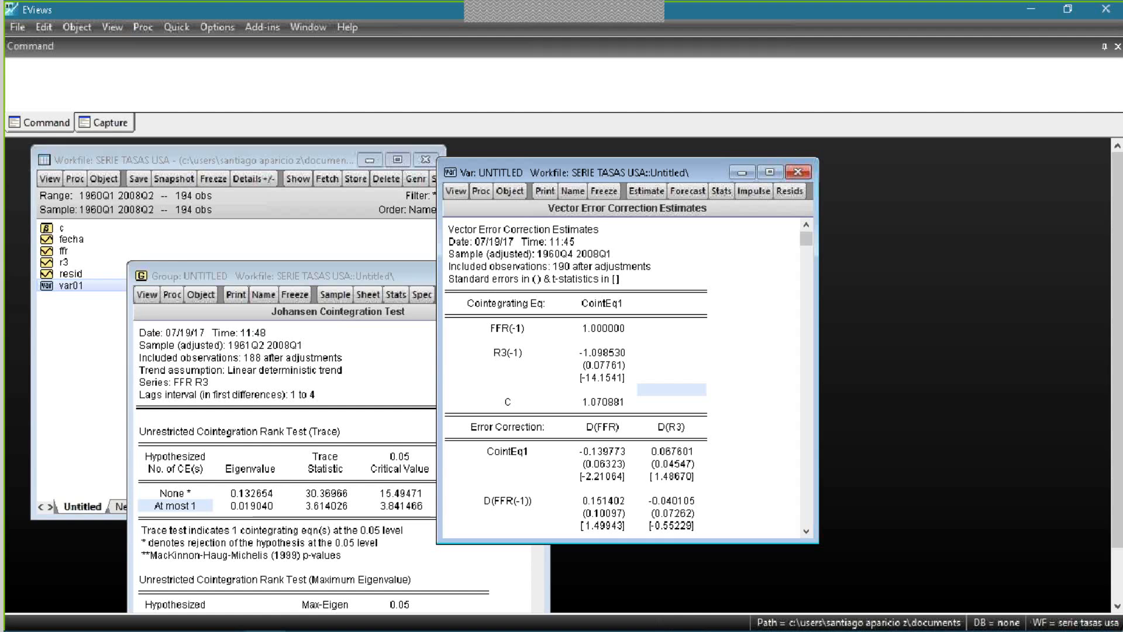
{"action": "left_click", "coordinate": [798, 172]}
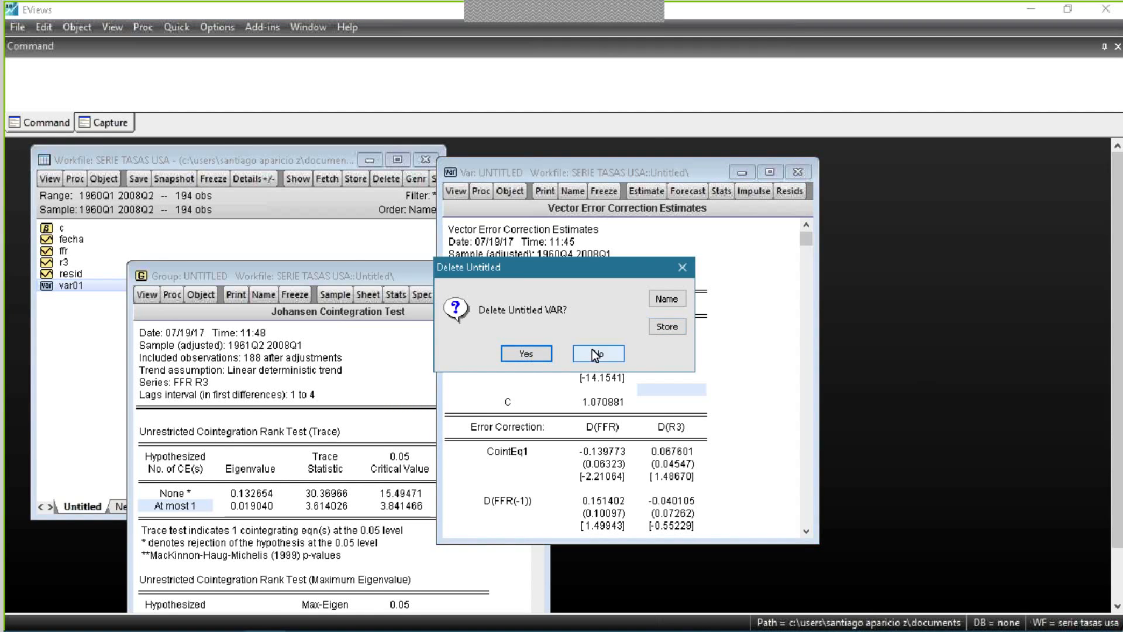
{"action": "left_click", "coordinate": [592, 349]}
{"action": "left_click", "coordinate": [798, 173]}
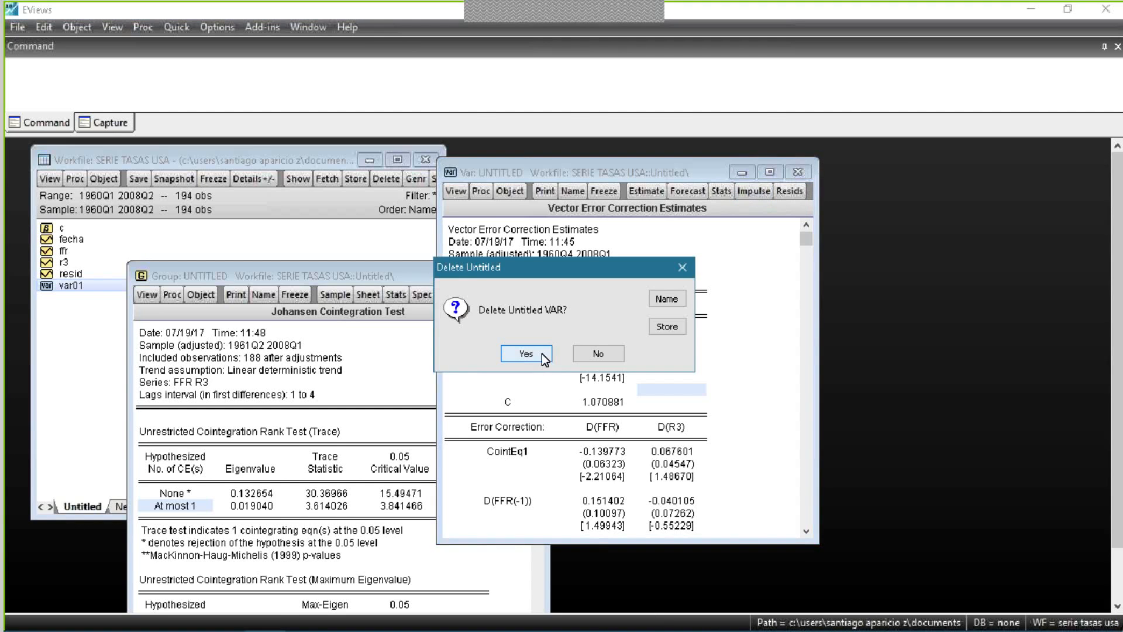
{"action": "left_click", "coordinate": [525, 353]}
- Close the Johansen Cointegration Test window, deleting its untitled group
{"action": "left_click_drag", "start_coordinate": [435, 275], "coordinate": [646, 198]}
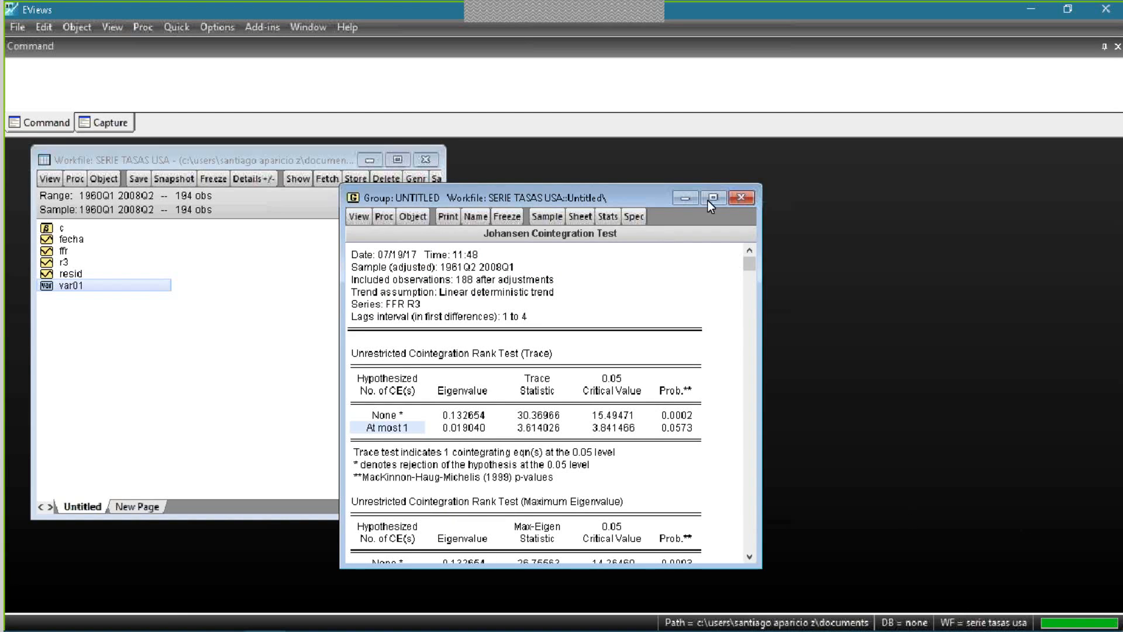
{"action": "left_click", "coordinate": [743, 199]}
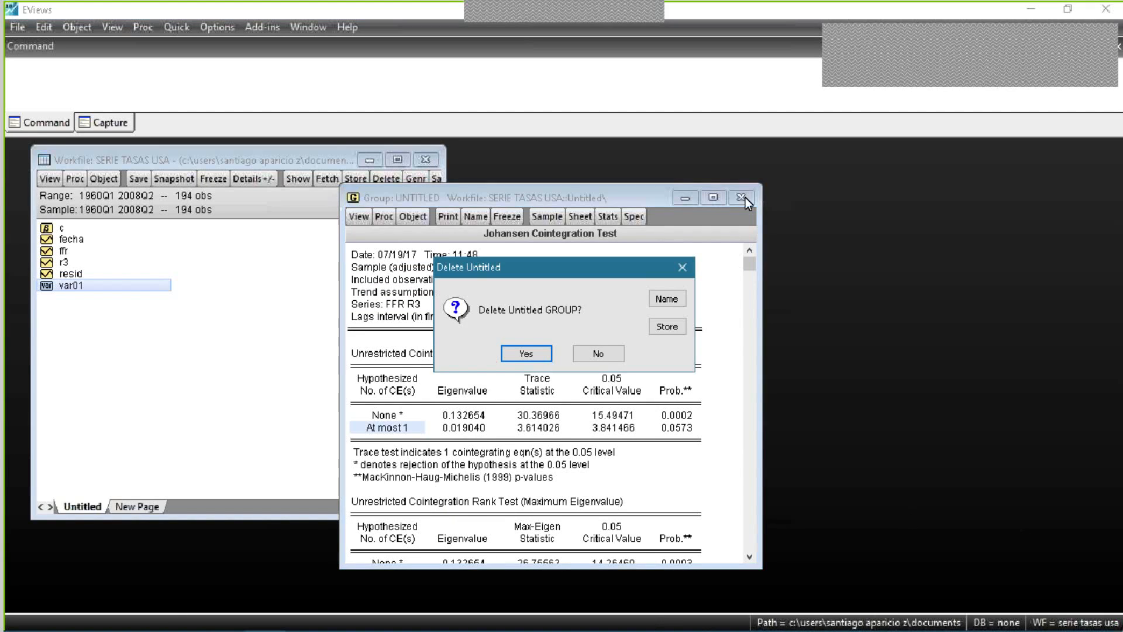
{"action": "left_click", "coordinate": [519, 353]}
- Estimate a standard VAR of ffr and r3 with lags 1 2 and sample 1960q1 2008q1, and place its window beside the workfile
{"action": "left_click", "coordinate": [173, 27]}
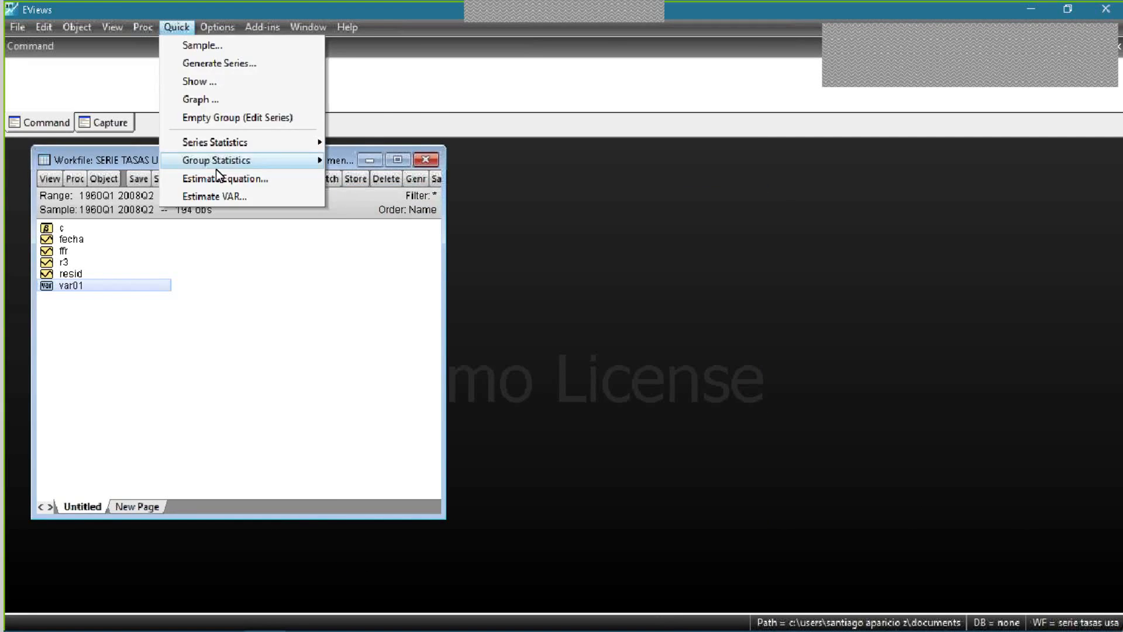
{"action": "left_click", "coordinate": [216, 198]}
{"action": "type", "text": "ffr r3"}
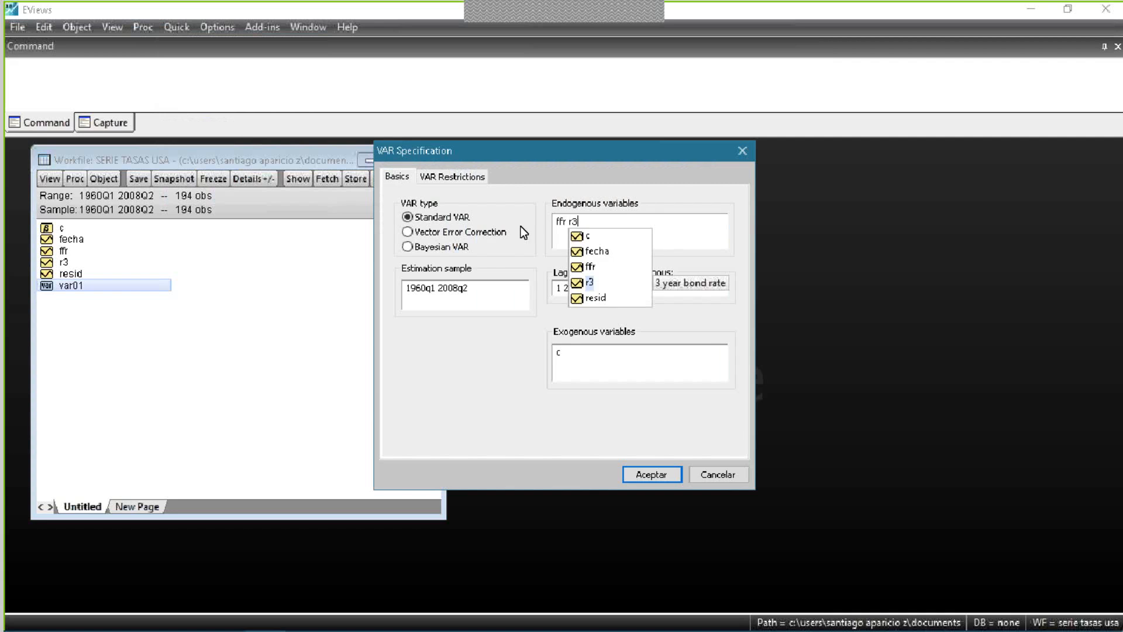
{"action": "left_click", "coordinate": [436, 221]}
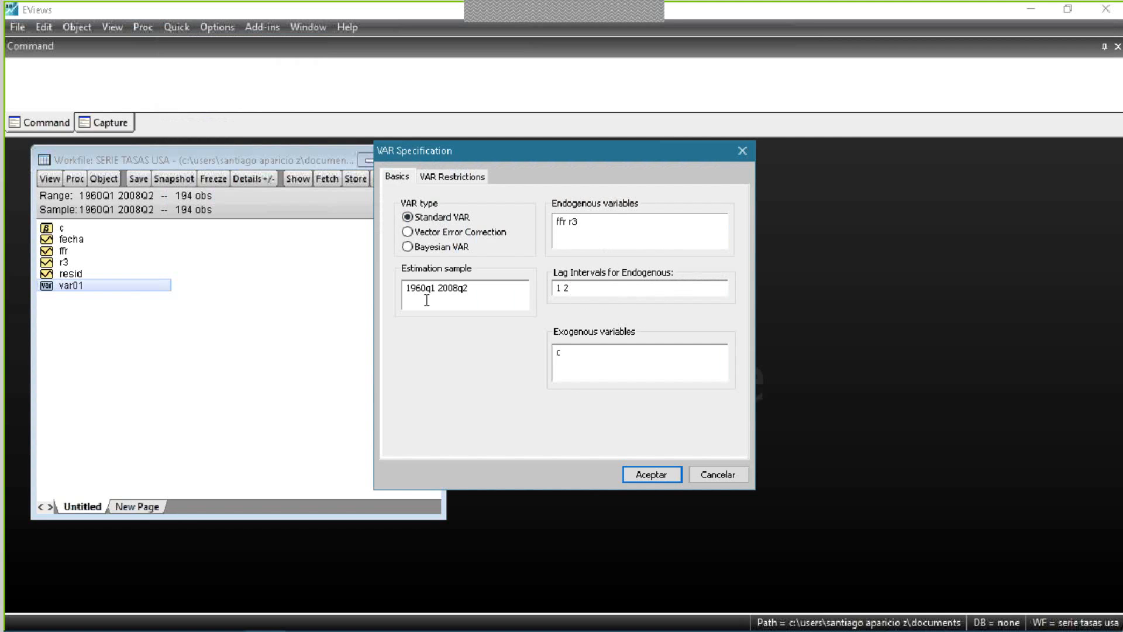
{"action": "left_click", "coordinate": [488, 293]}
{"action": "key", "text": "BackSpace"}
{"action": "type", "text": "1"}
{"action": "left_click", "coordinate": [659, 473]}
{"action": "left_click_drag", "start_coordinate": [458, 344], "coordinate": [733, 178]}
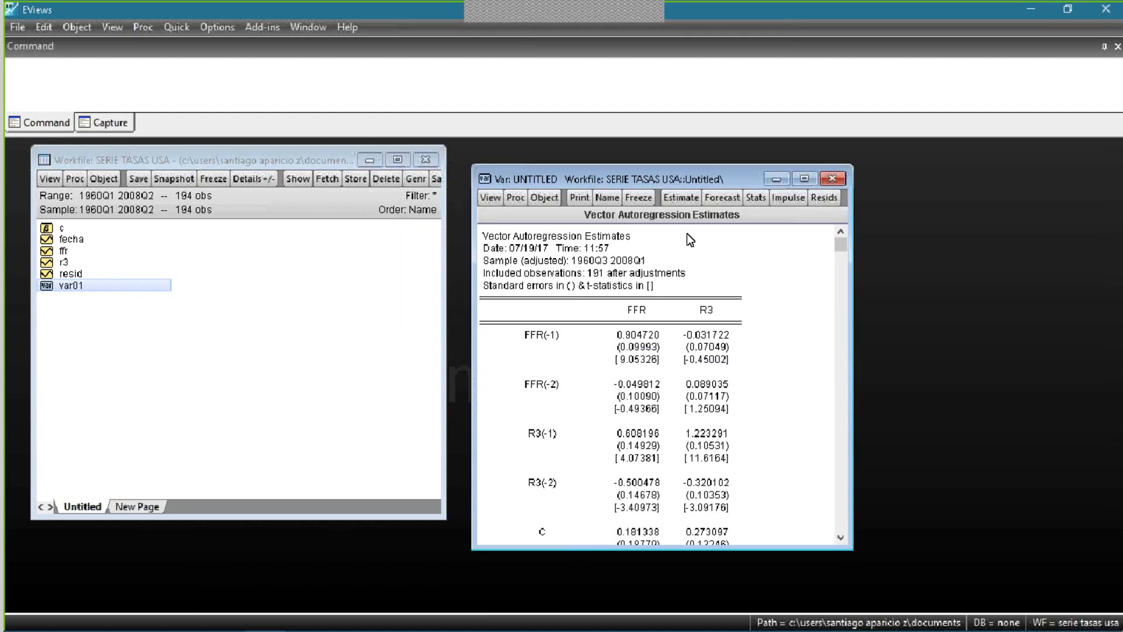
- Try to name the VAR estimates var01
{"action": "left_click", "coordinate": [607, 198]}
{"action": "left_click", "coordinate": [620, 323]}
{"action": "key", "text": "BackSpace"}
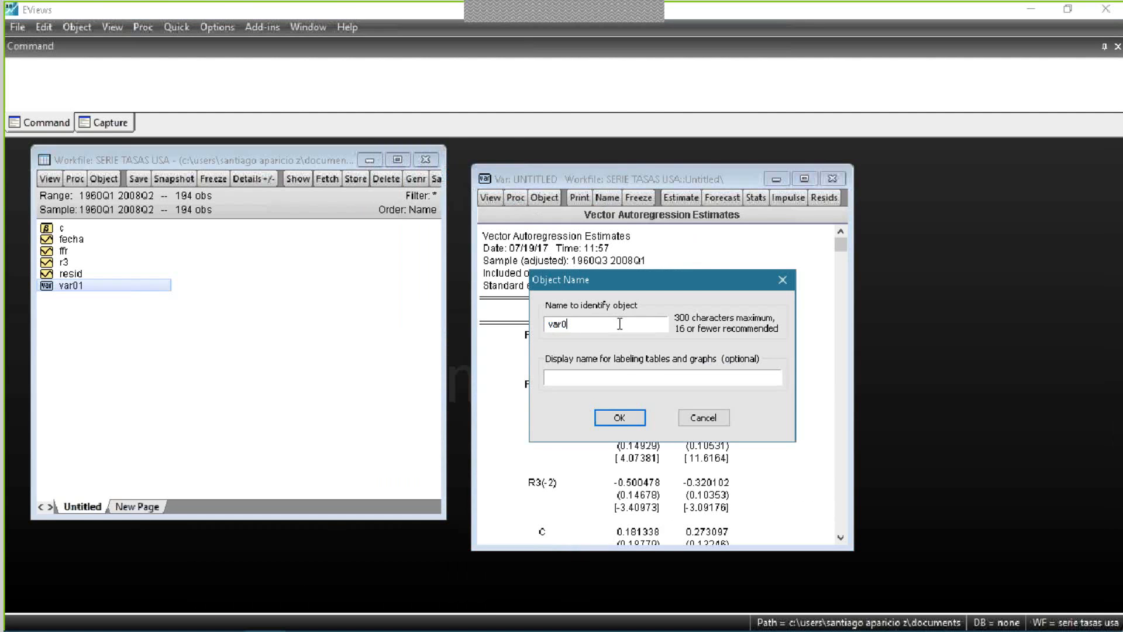
{"action": "type", "text": "1"}
{"action": "left_click", "coordinate": [619, 419]}
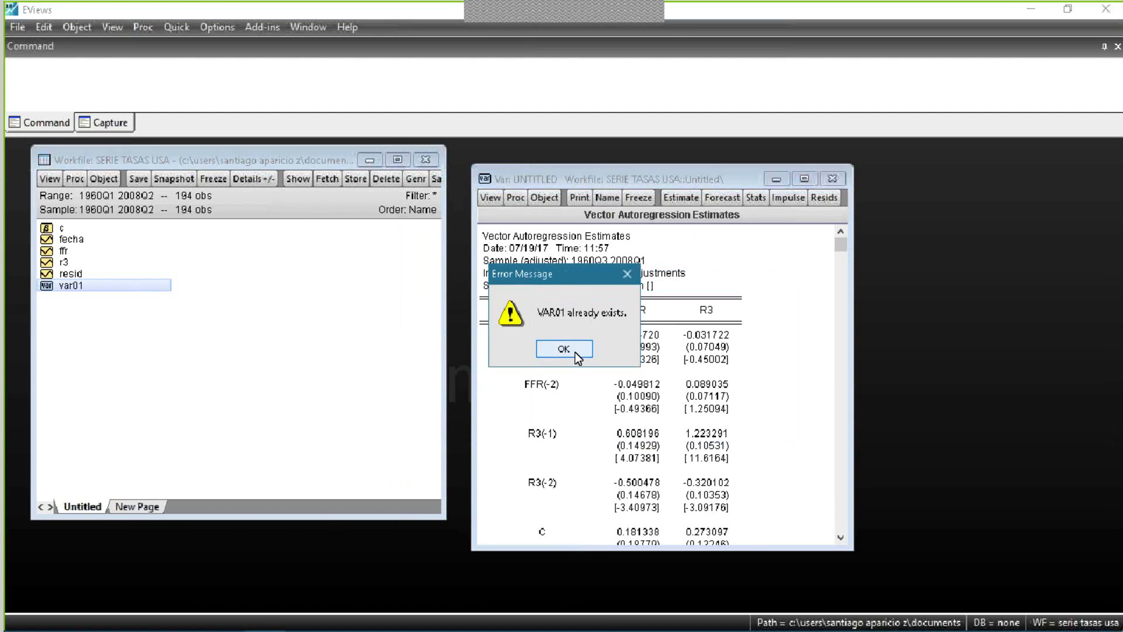
{"action": "left_click", "coordinate": [573, 351]}
- Name the VAR var02 and reopen it from the workfile, moving its window away from the object list
{"action": "left_click", "coordinate": [606, 198]}
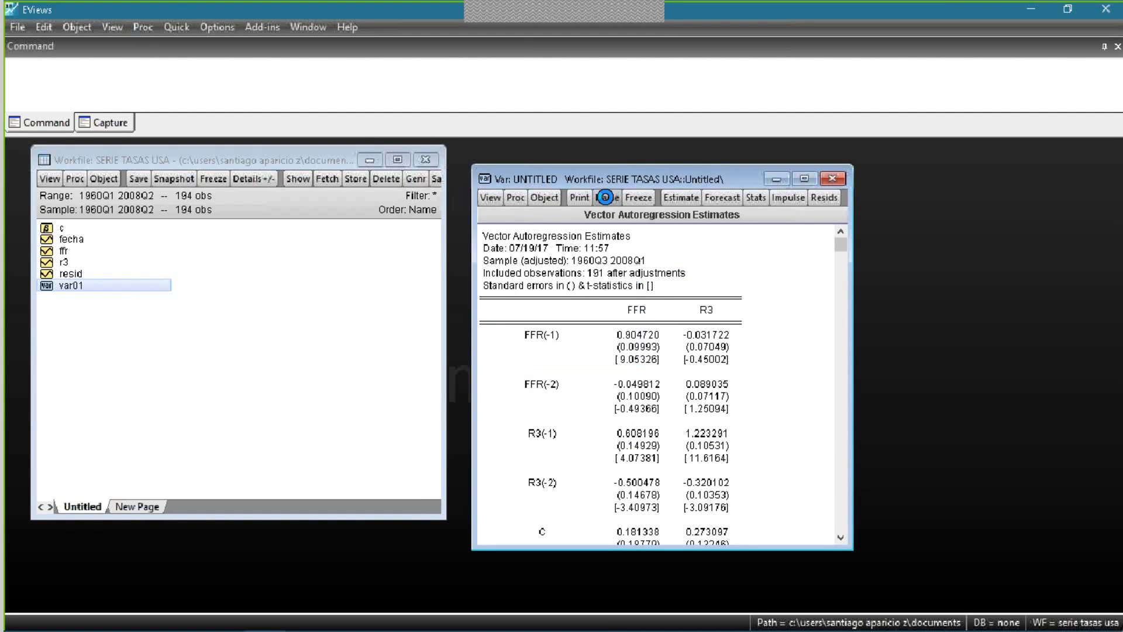
{"action": "left_click", "coordinate": [620, 417]}
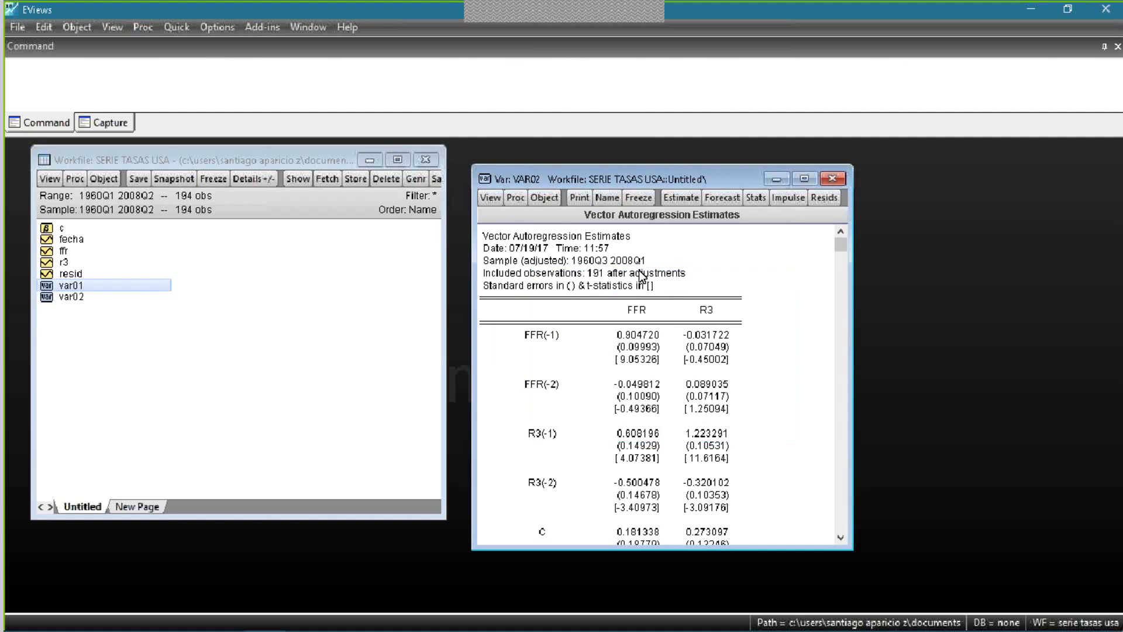
{"action": "left_click", "coordinate": [101, 299]}
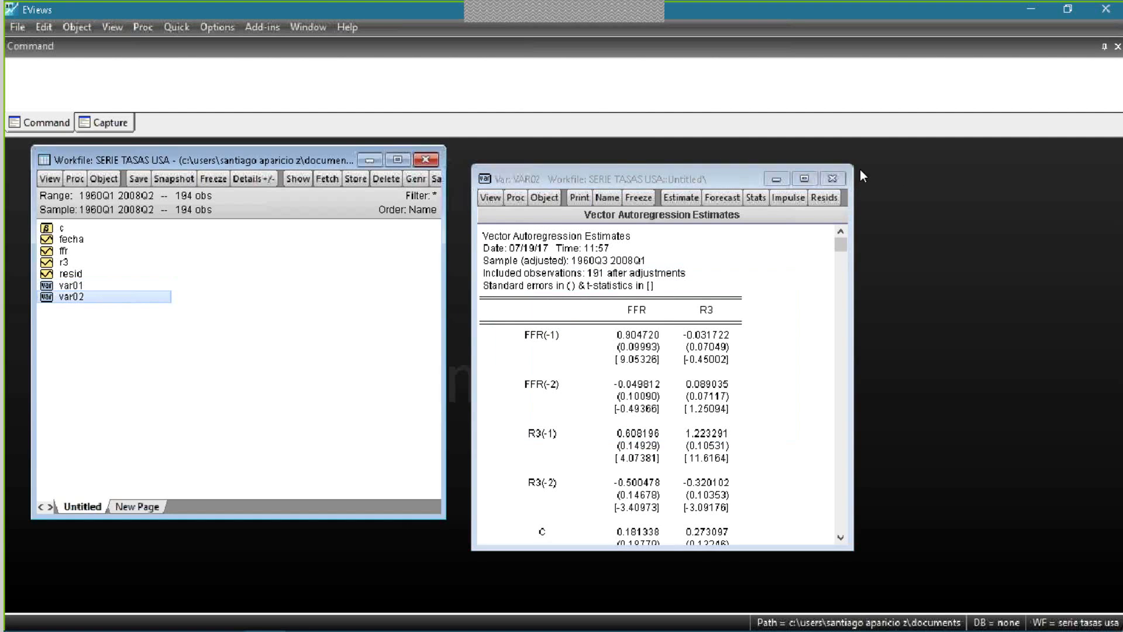
{"action": "left_click", "coordinate": [833, 179]}
{"action": "double_click", "coordinate": [108, 301]}
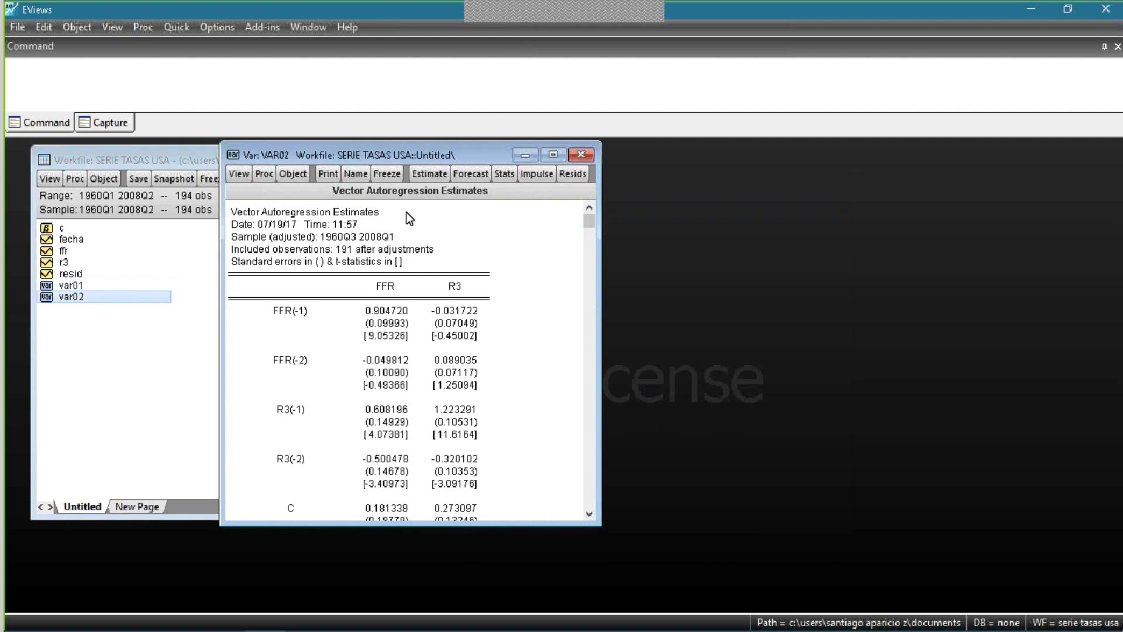
{"action": "left_click_drag", "start_coordinate": [464, 156], "coordinate": [644, 171]}
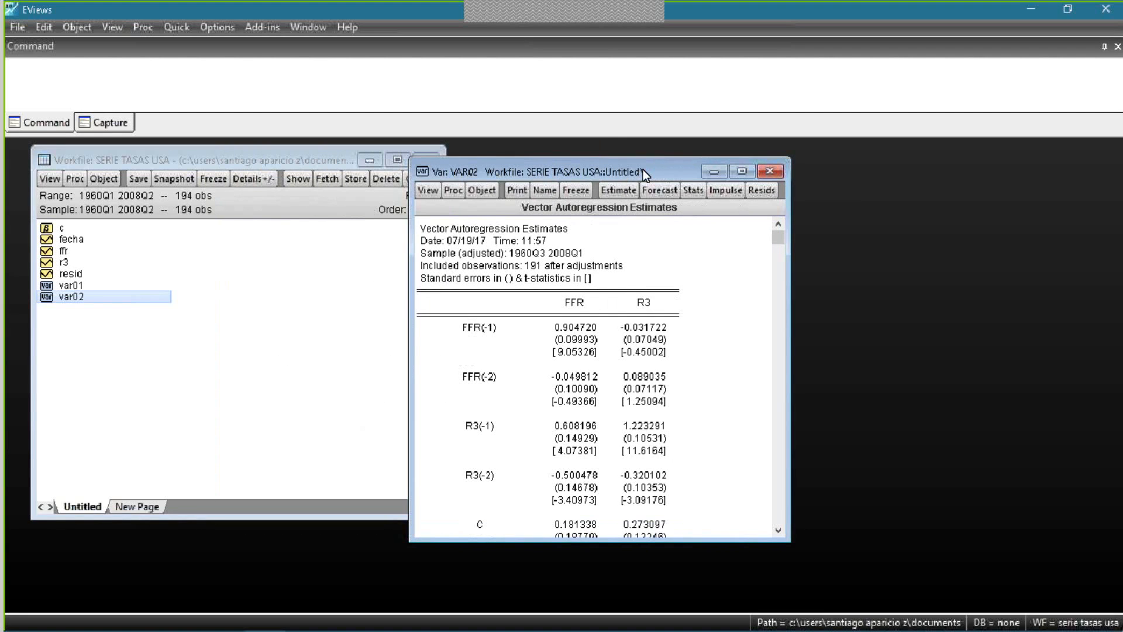
- Make a model from the var02 estimates
{"action": "left_click", "coordinate": [468, 193]}
{"action": "left_click", "coordinate": [459, 191]}
{"action": "left_click", "coordinate": [490, 277]}
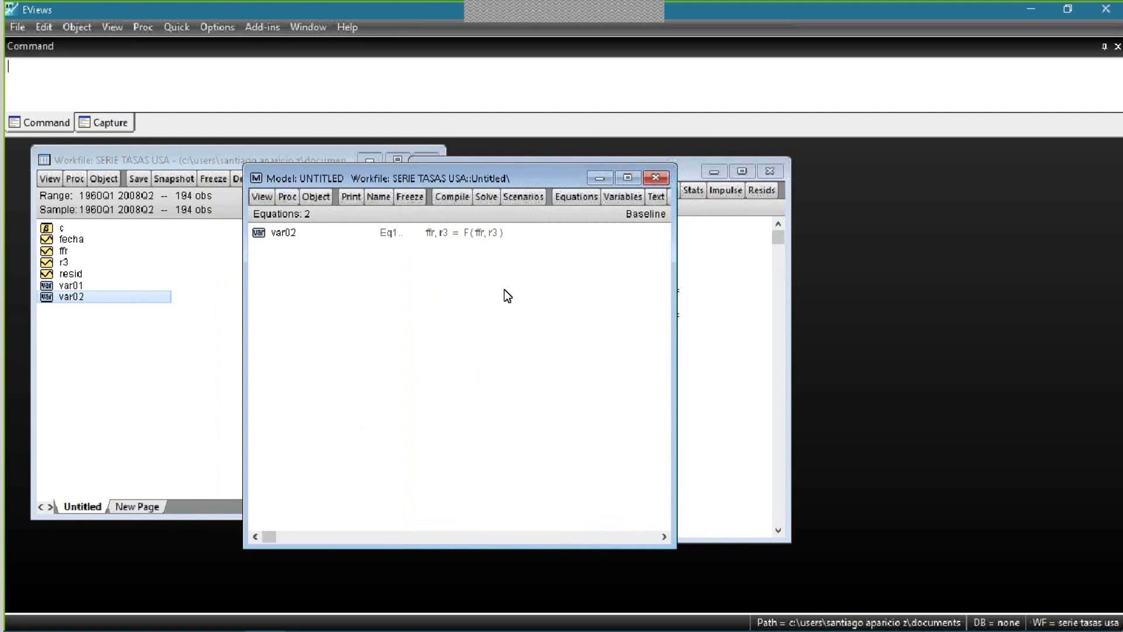
- Examine the FFR equation and its coefficients in the properties of the model's var02 entry
{"action": "left_click", "coordinate": [352, 235]}
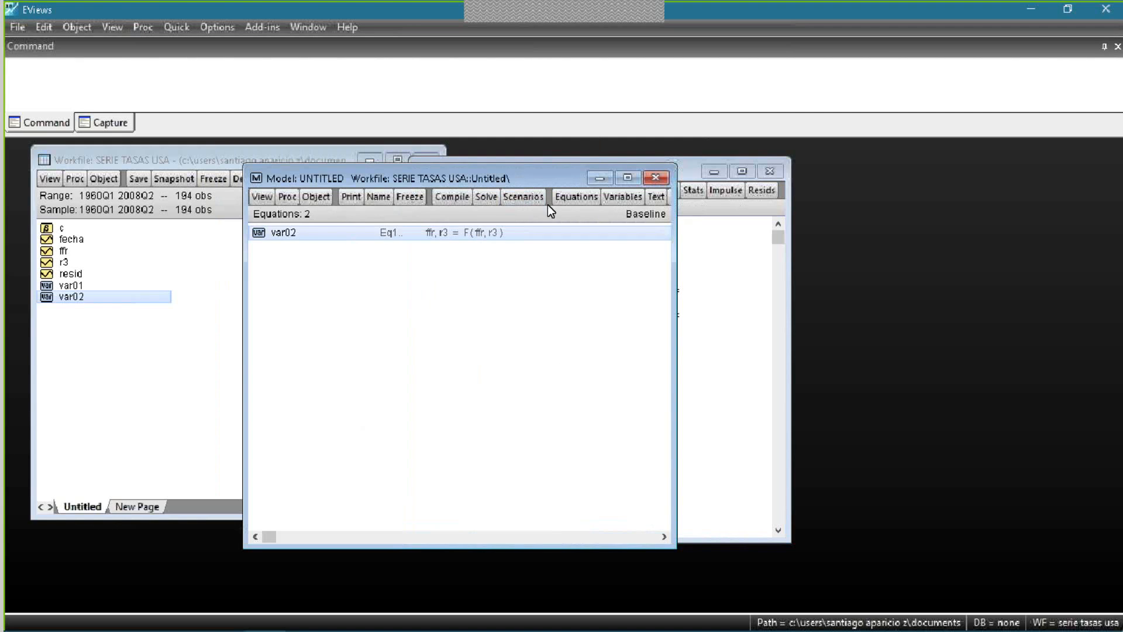
{"action": "left_click", "coordinate": [263, 197]}
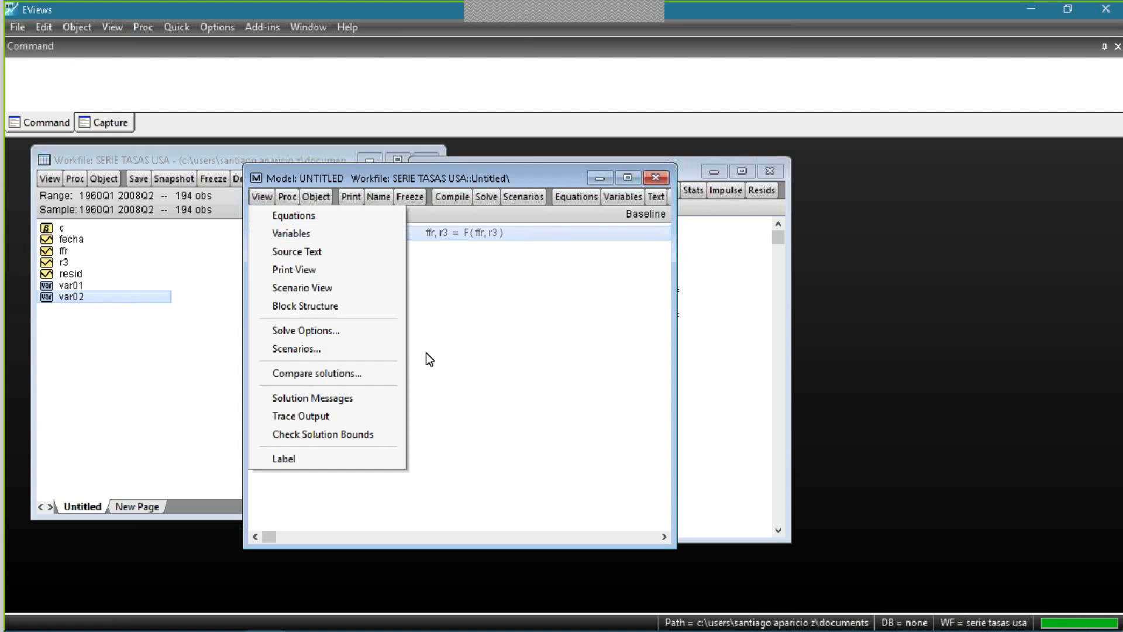
{"action": "left_click", "coordinate": [472, 381]}
{"action": "double_click", "coordinate": [488, 234]}
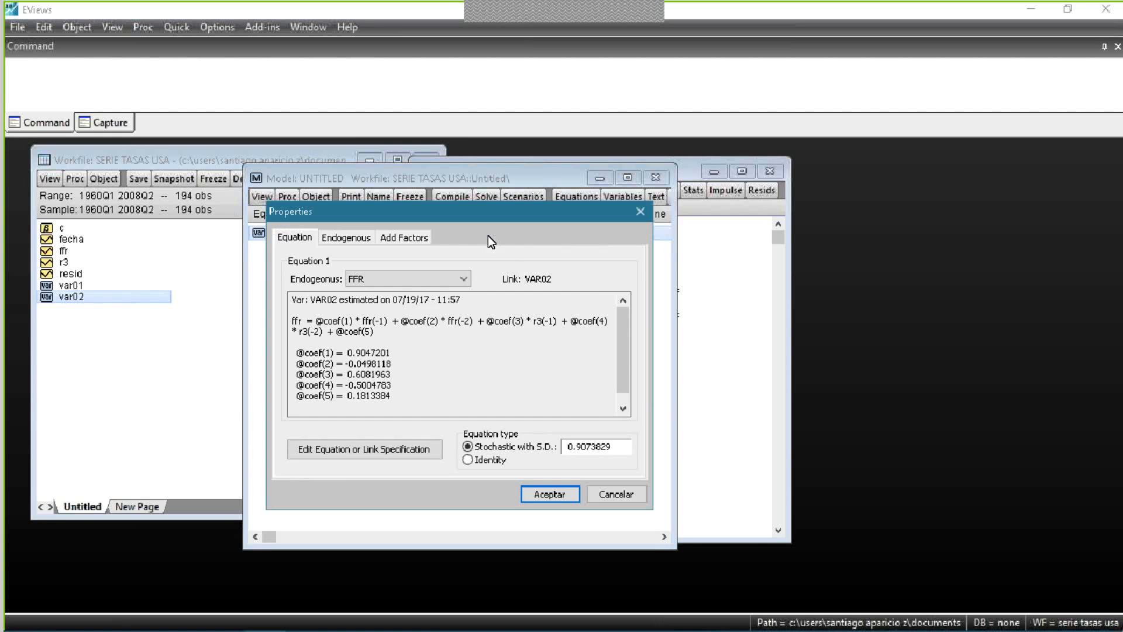
{"action": "left_click", "coordinate": [559, 494]}
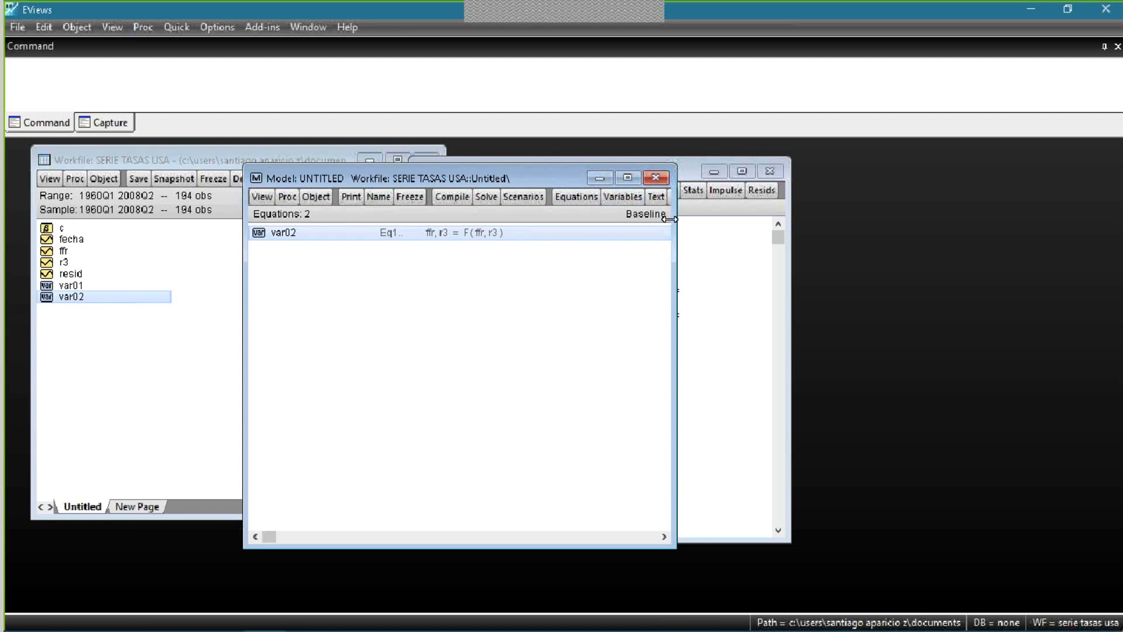
- Widen the model window and look over the model's equations, scenario specification and solution settings
{"action": "left_click_drag", "start_coordinate": [675, 219], "coordinate": [798, 219]}
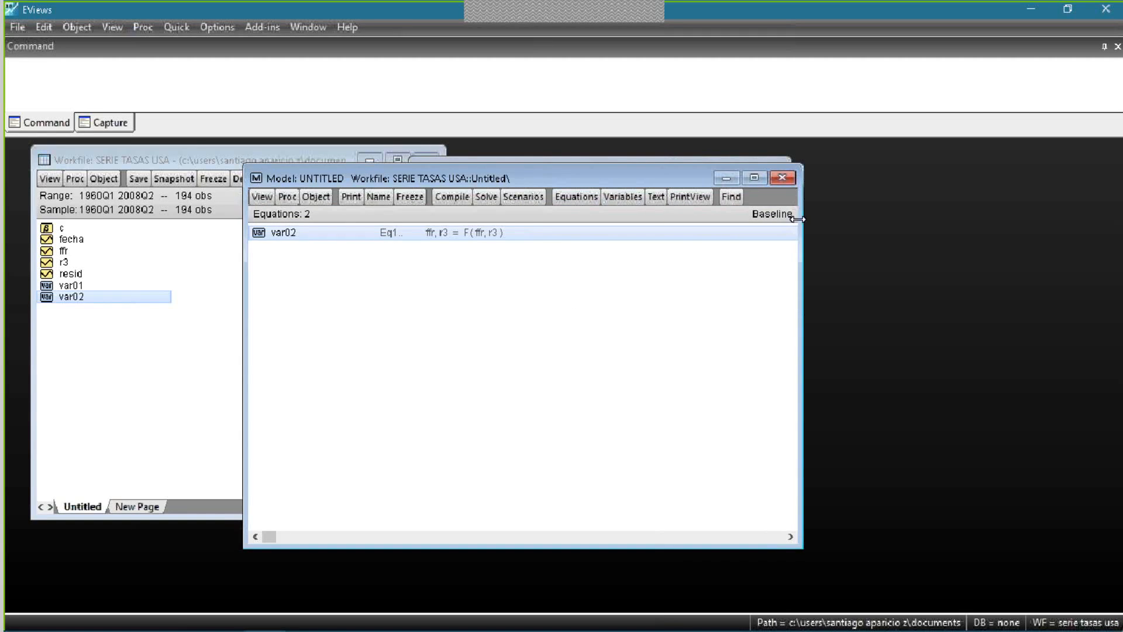
{"action": "left_click", "coordinate": [590, 198]}
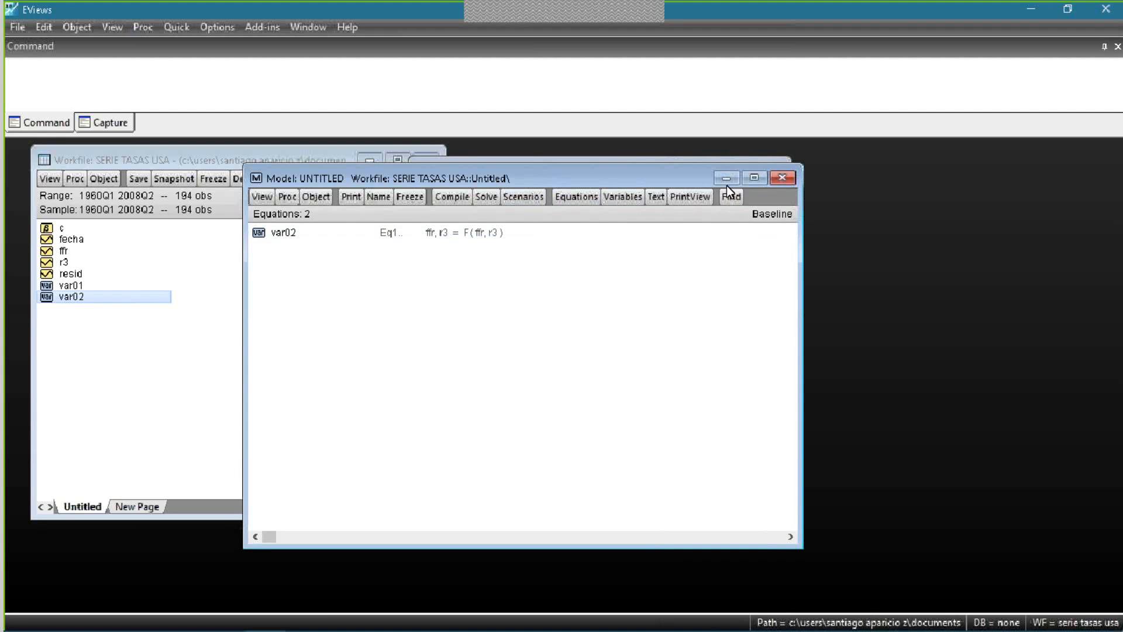
{"action": "left_click", "coordinate": [509, 198]}
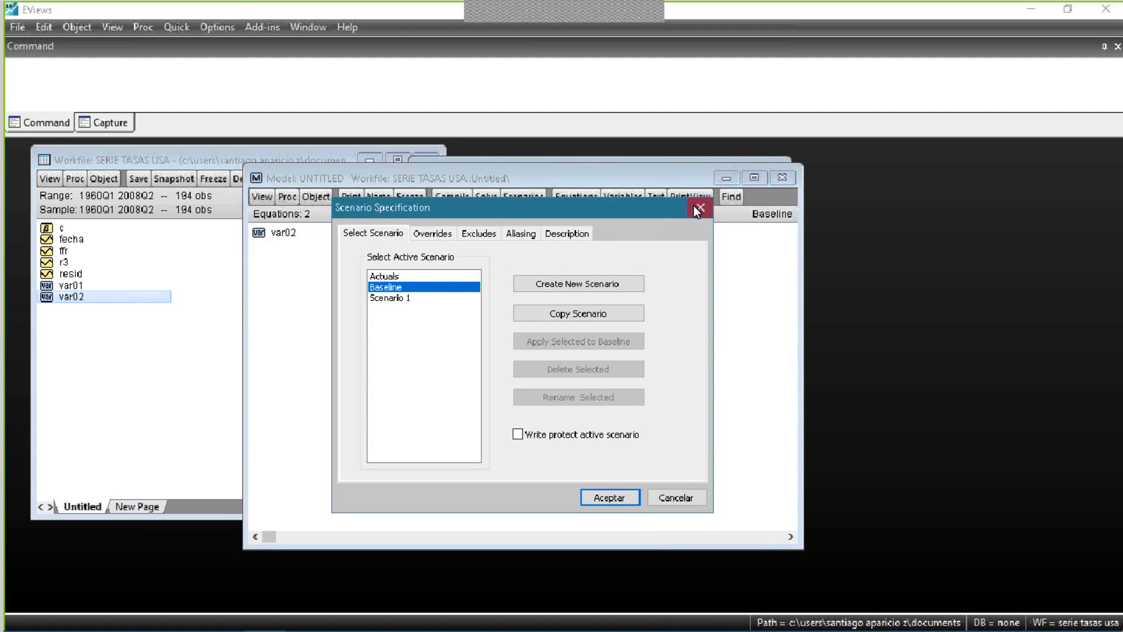
{"action": "left_click", "coordinate": [700, 209]}
{"action": "left_click", "coordinate": [490, 193]}
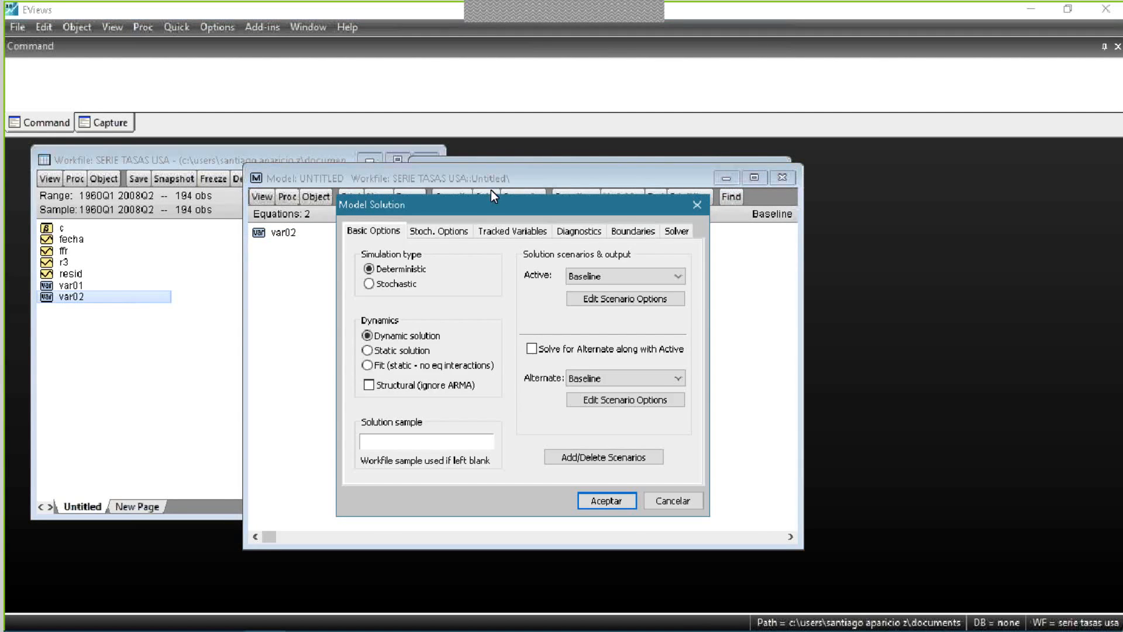
{"action": "left_click", "coordinate": [697, 206]}
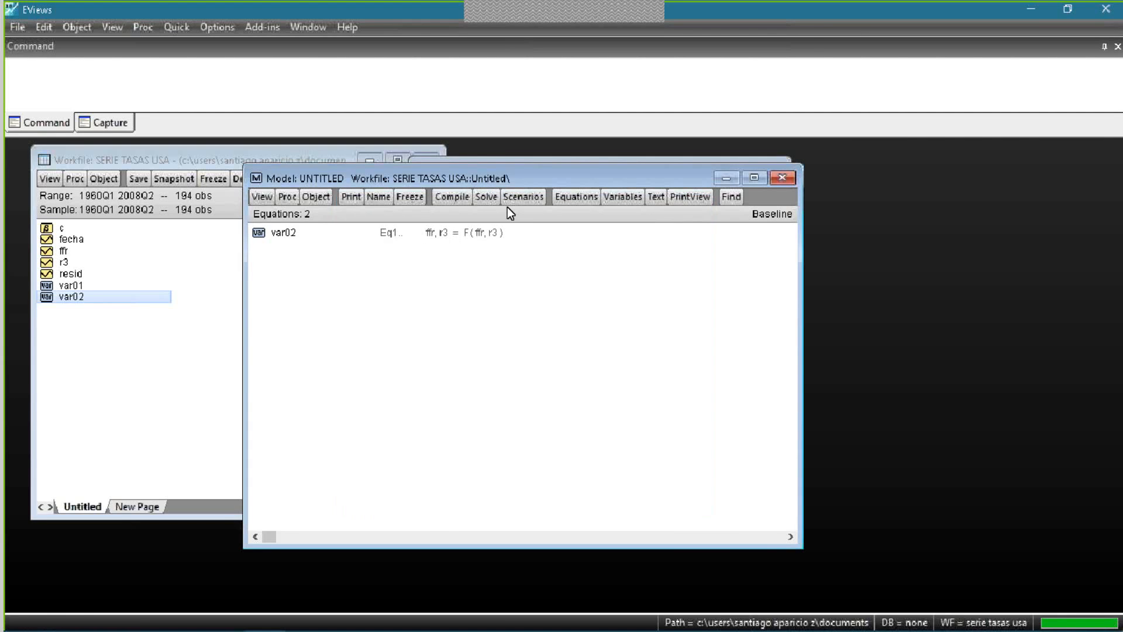
- Solve the model for the Baseline scenario as a deterministic simulation with a static solution
{"action": "left_click", "coordinate": [479, 202]}
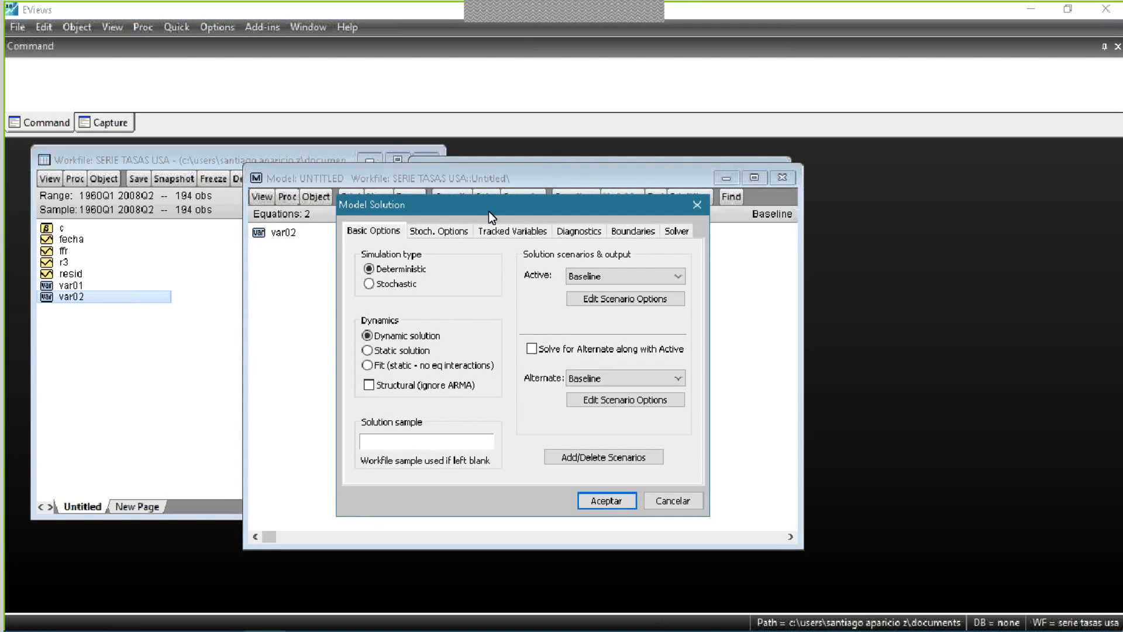
{"action": "left_click", "coordinate": [407, 286]}
{"action": "left_click", "coordinate": [410, 271]}
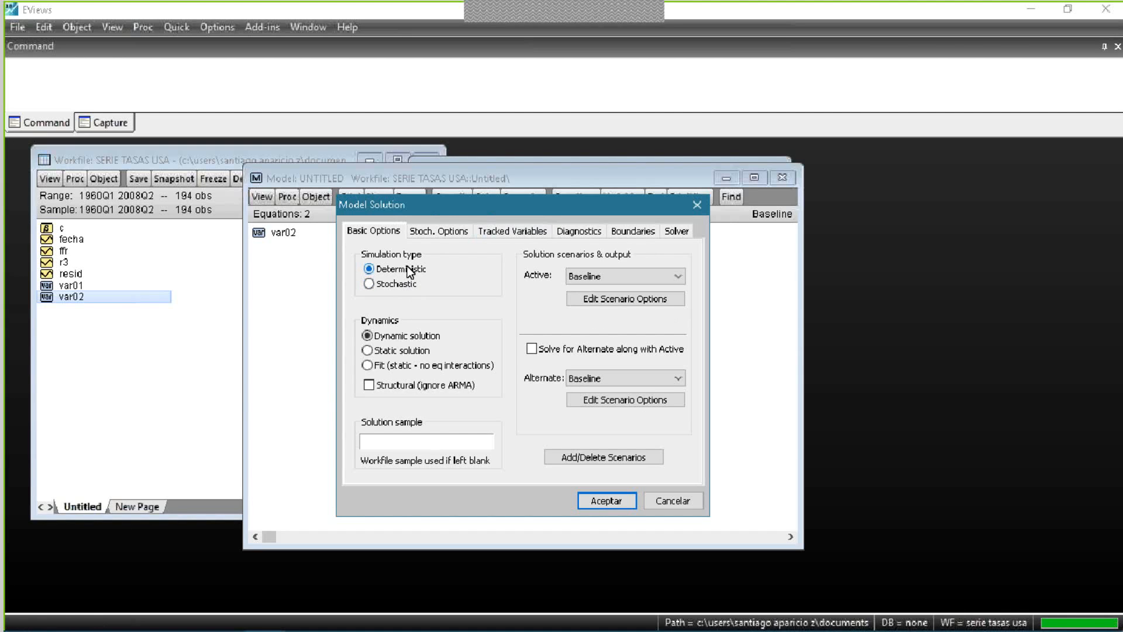
{"action": "left_click", "coordinate": [400, 282]}
{"action": "left_click", "coordinate": [398, 272]}
{"action": "left_click", "coordinate": [413, 349]}
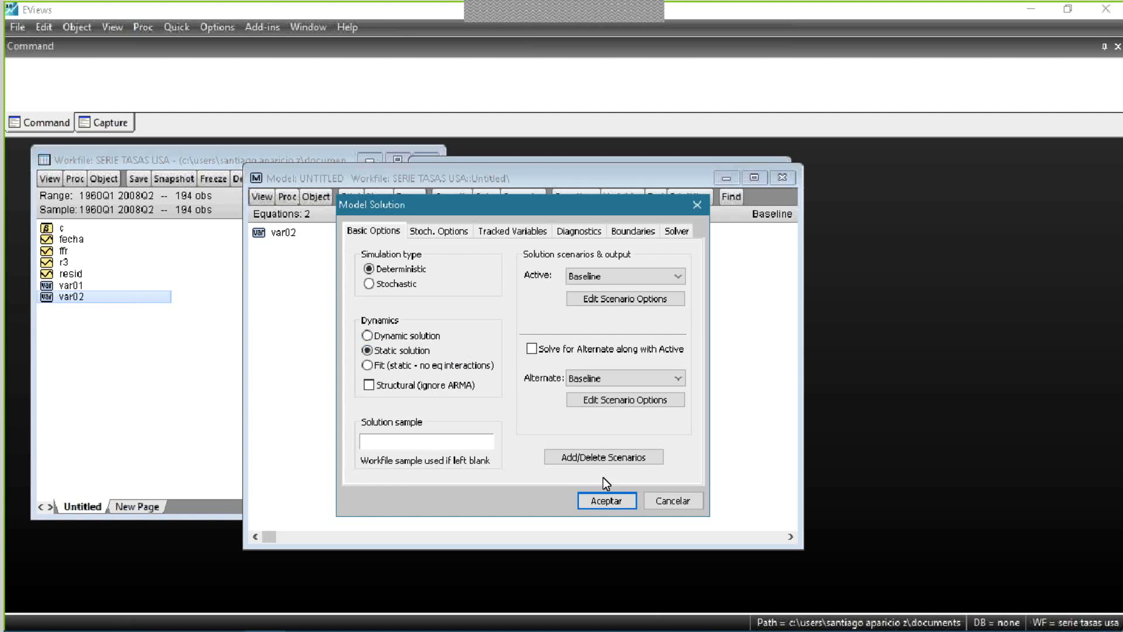
{"action": "left_click", "coordinate": [610, 501]}
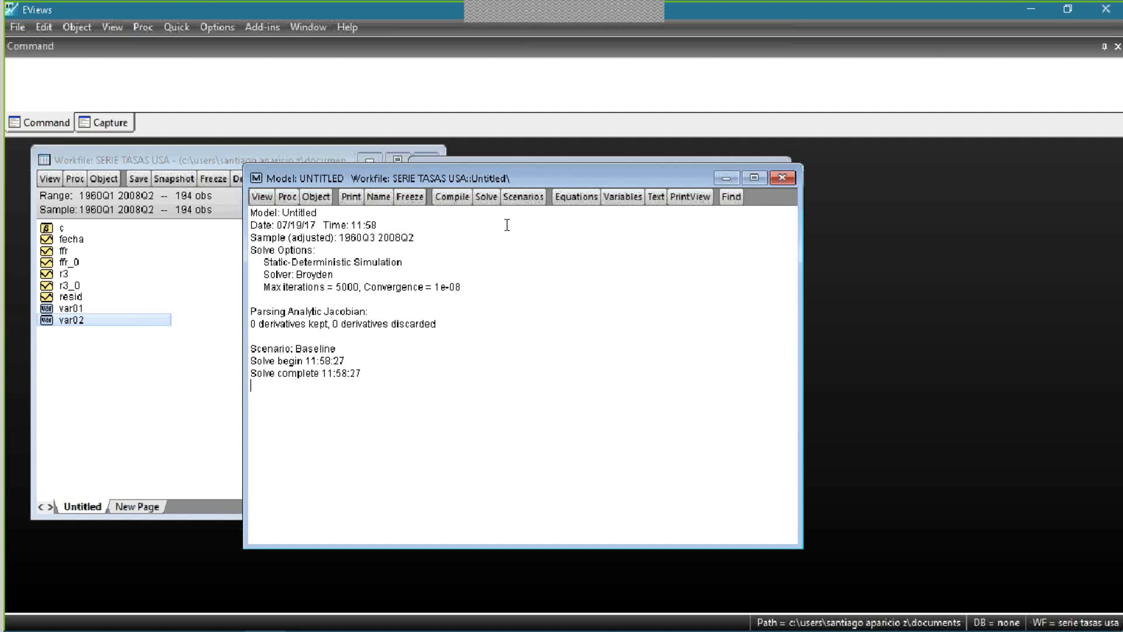
- Close the solved model without keeping it and locate the simulated series ffr_0 and r3_0 in the workfile
{"action": "left_click", "coordinate": [791, 177]}
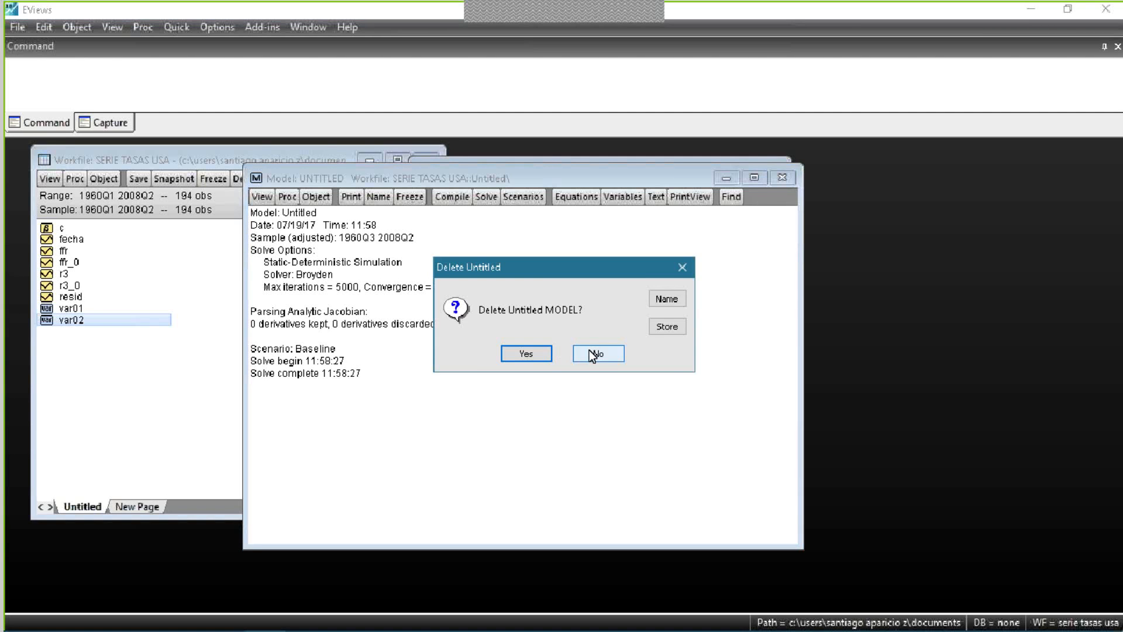
{"action": "left_click", "coordinate": [525, 354]}
{"action": "left_click", "coordinate": [92, 266]}
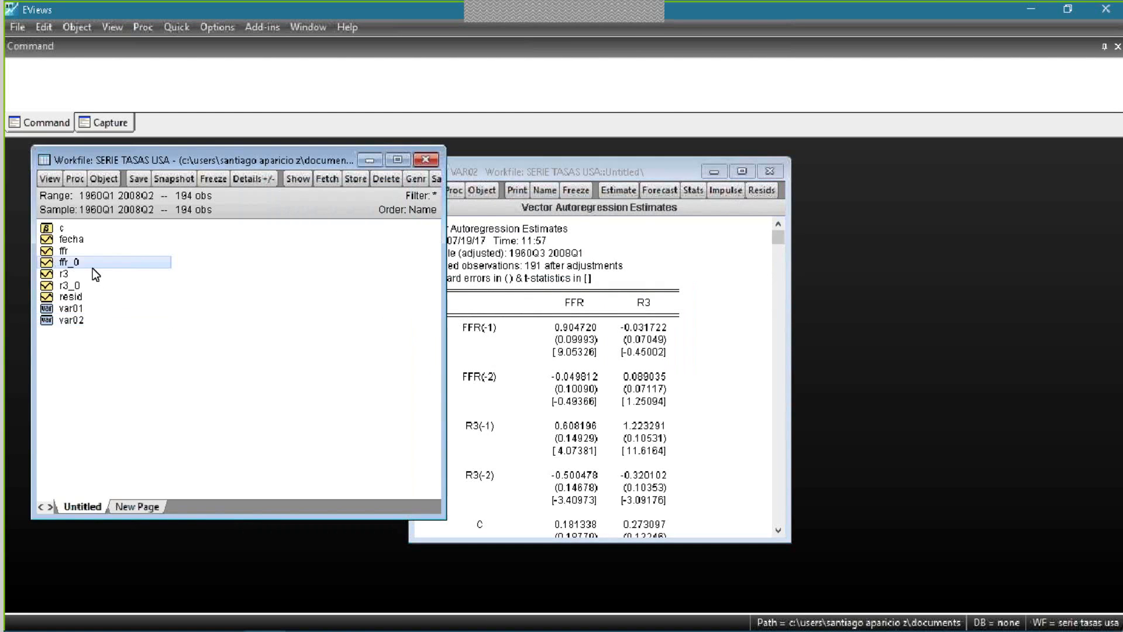
{"action": "left_click", "coordinate": [79, 285]}
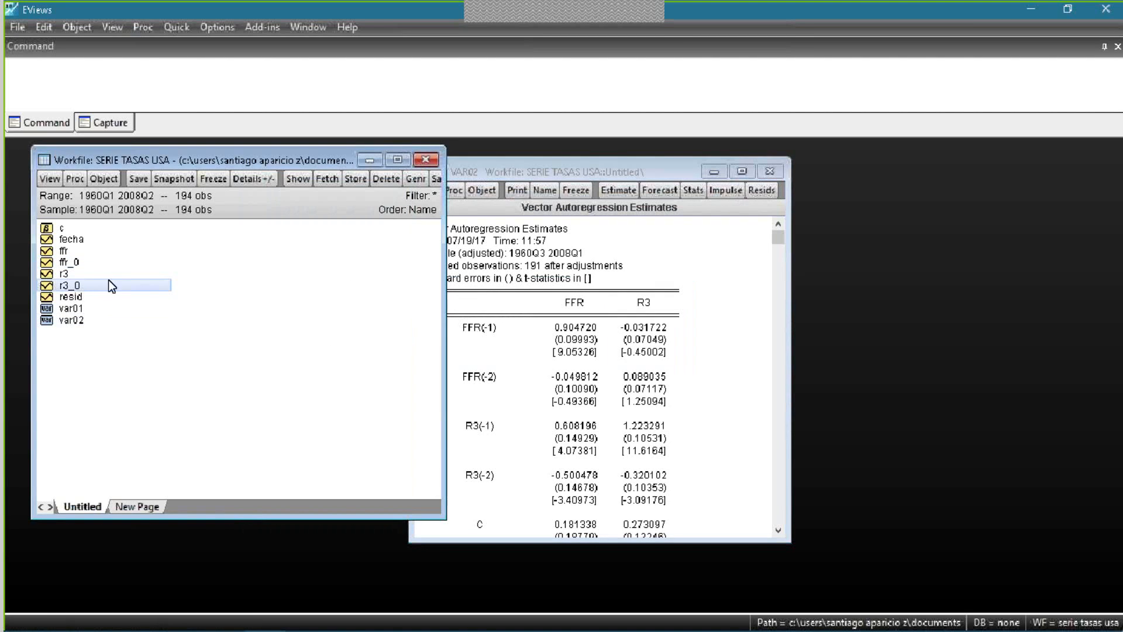
{"action": "left_click", "coordinate": [63, 264]}
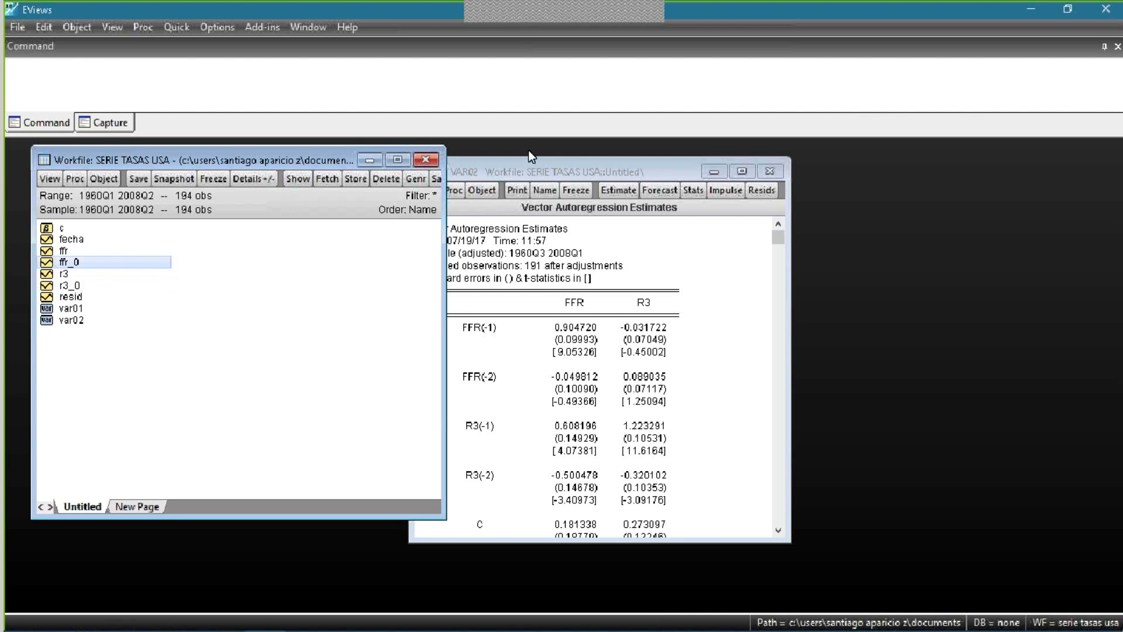
- Place the VAR02 estimates window beside the workfile window without overlap and reduce its height
{"action": "left_click_drag", "start_coordinate": [557, 168], "coordinate": [606, 171]}
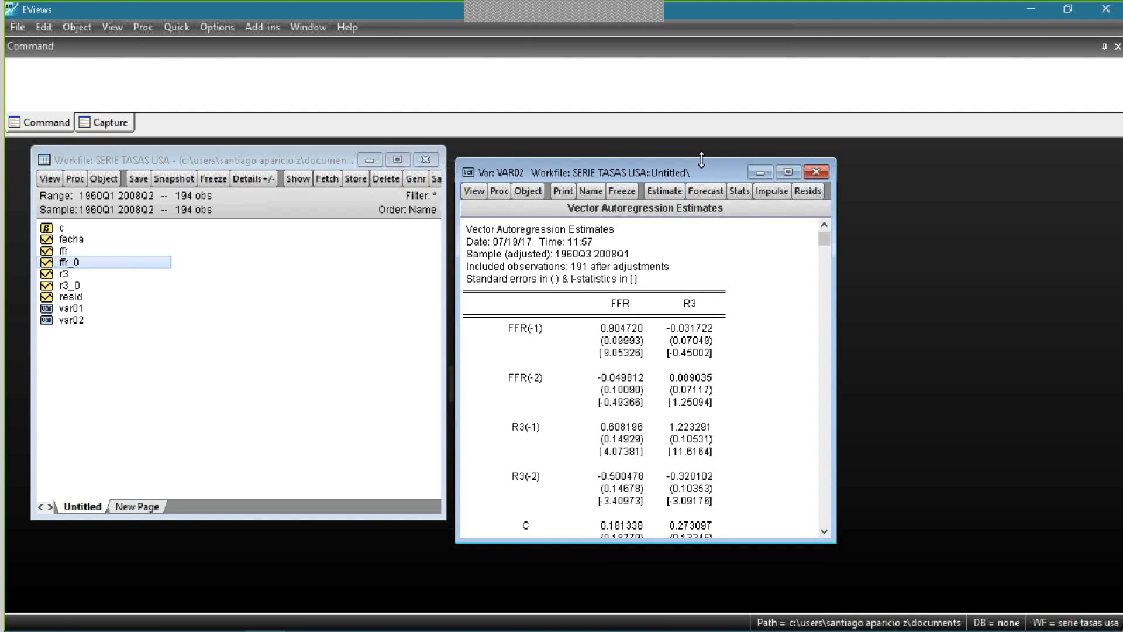
{"action": "mouse_move", "coordinate": [689, 169]}
{"action": "left_mouse_down"}
{"action": "mouse_move", "coordinate": [683, 146]}
{"action": "mouse_move", "coordinate": [694, 160]}
{"action": "left_mouse_up"}
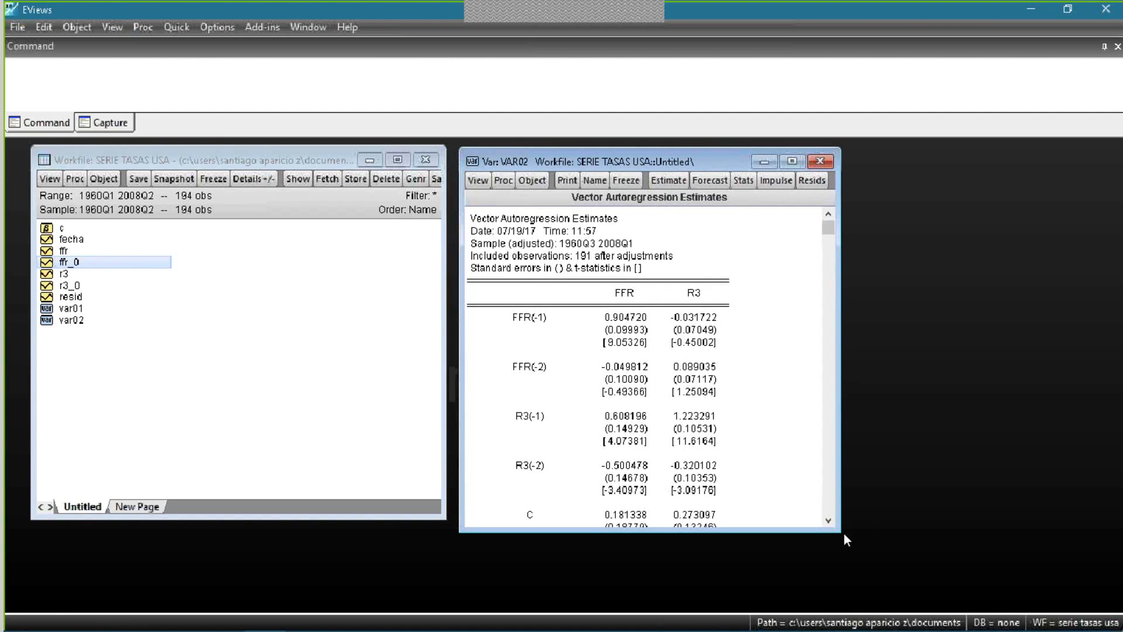
{"action": "left_click_drag", "start_coordinate": [844, 534], "coordinate": [845, 515]}
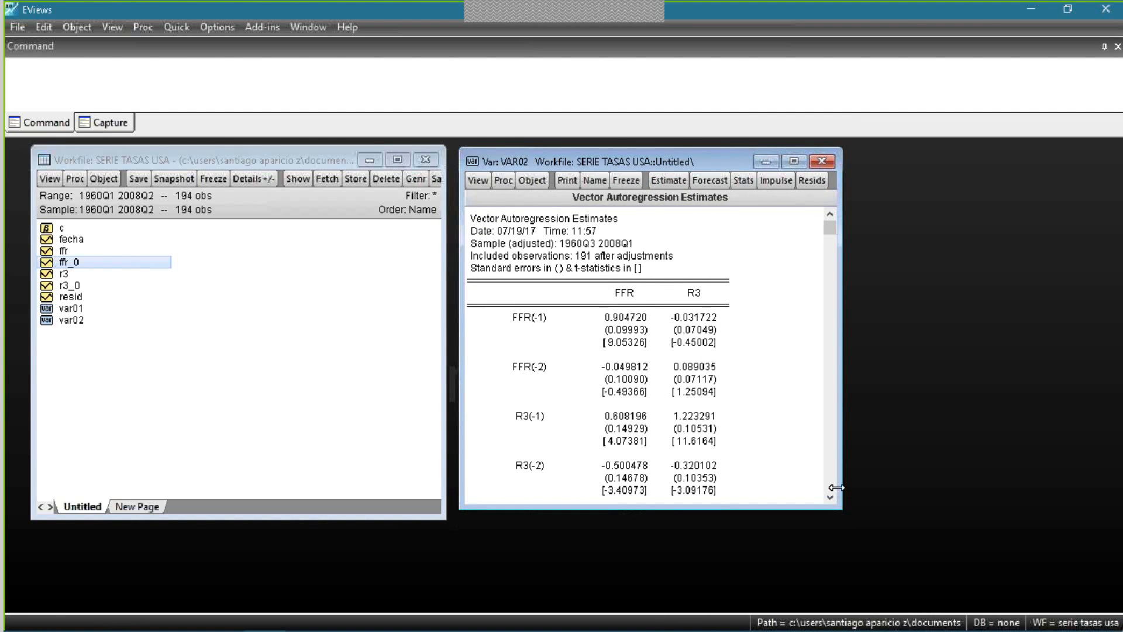